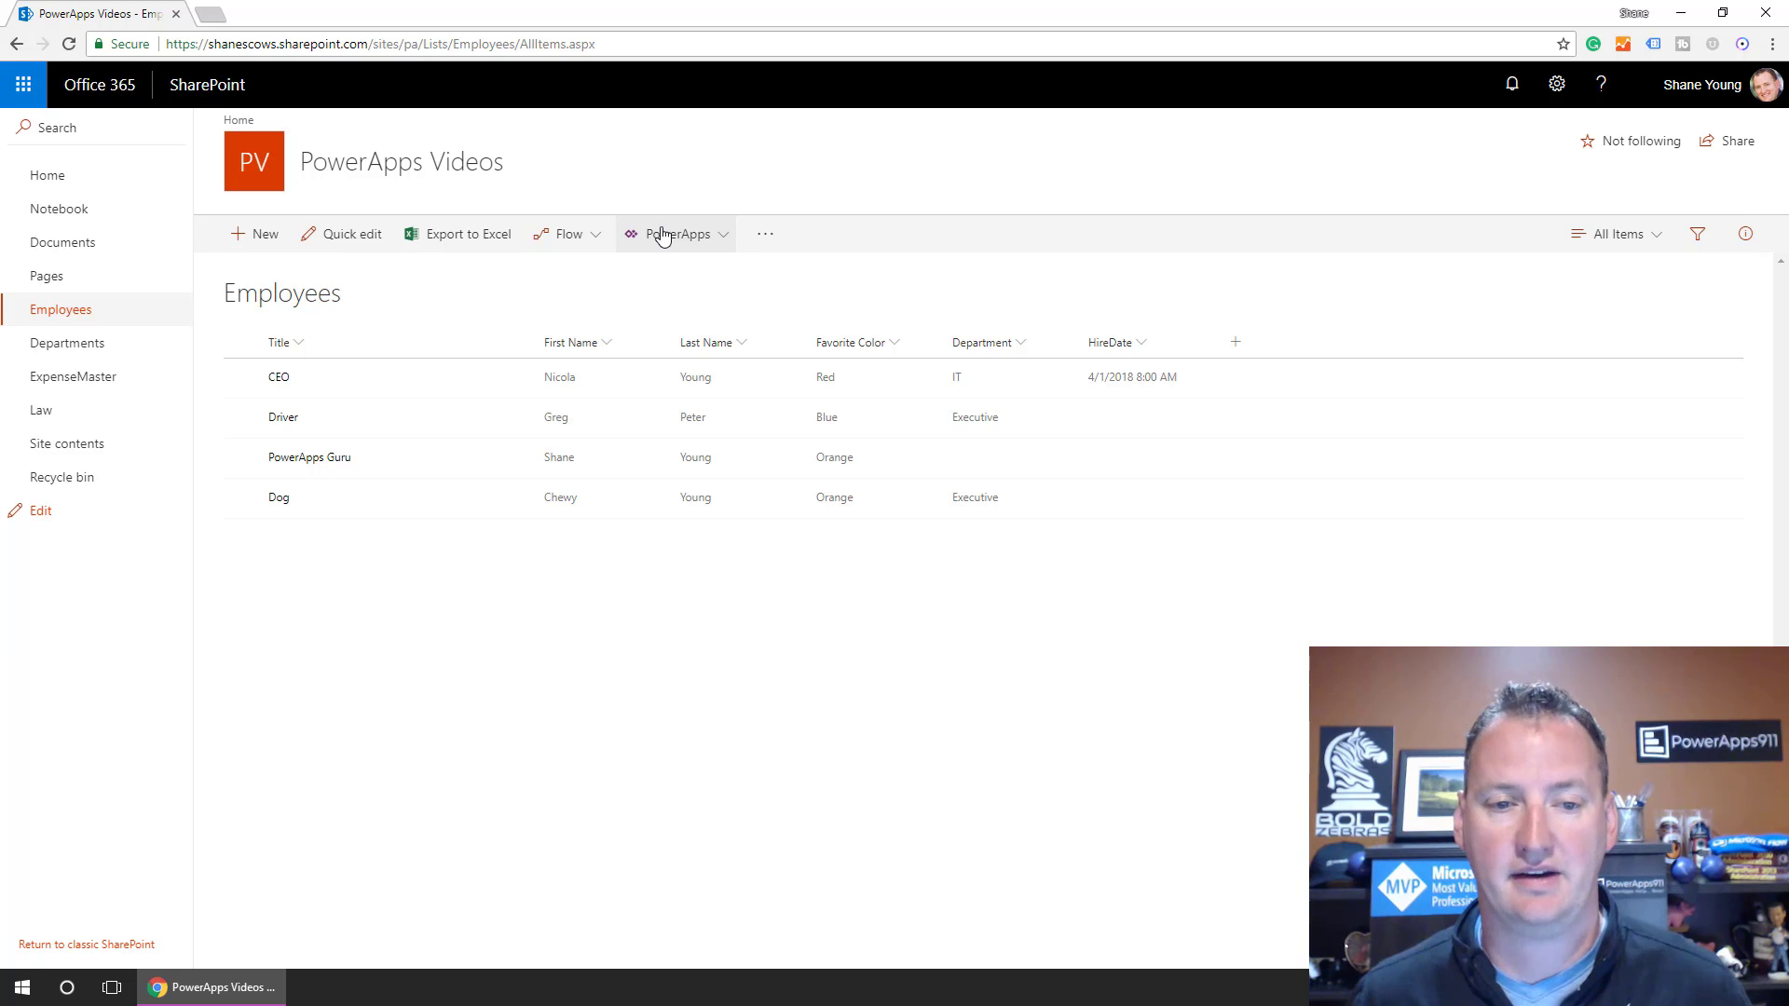
# Open the CEO employee item and switch its details form to Edit all.
pyautogui.click(279, 379)
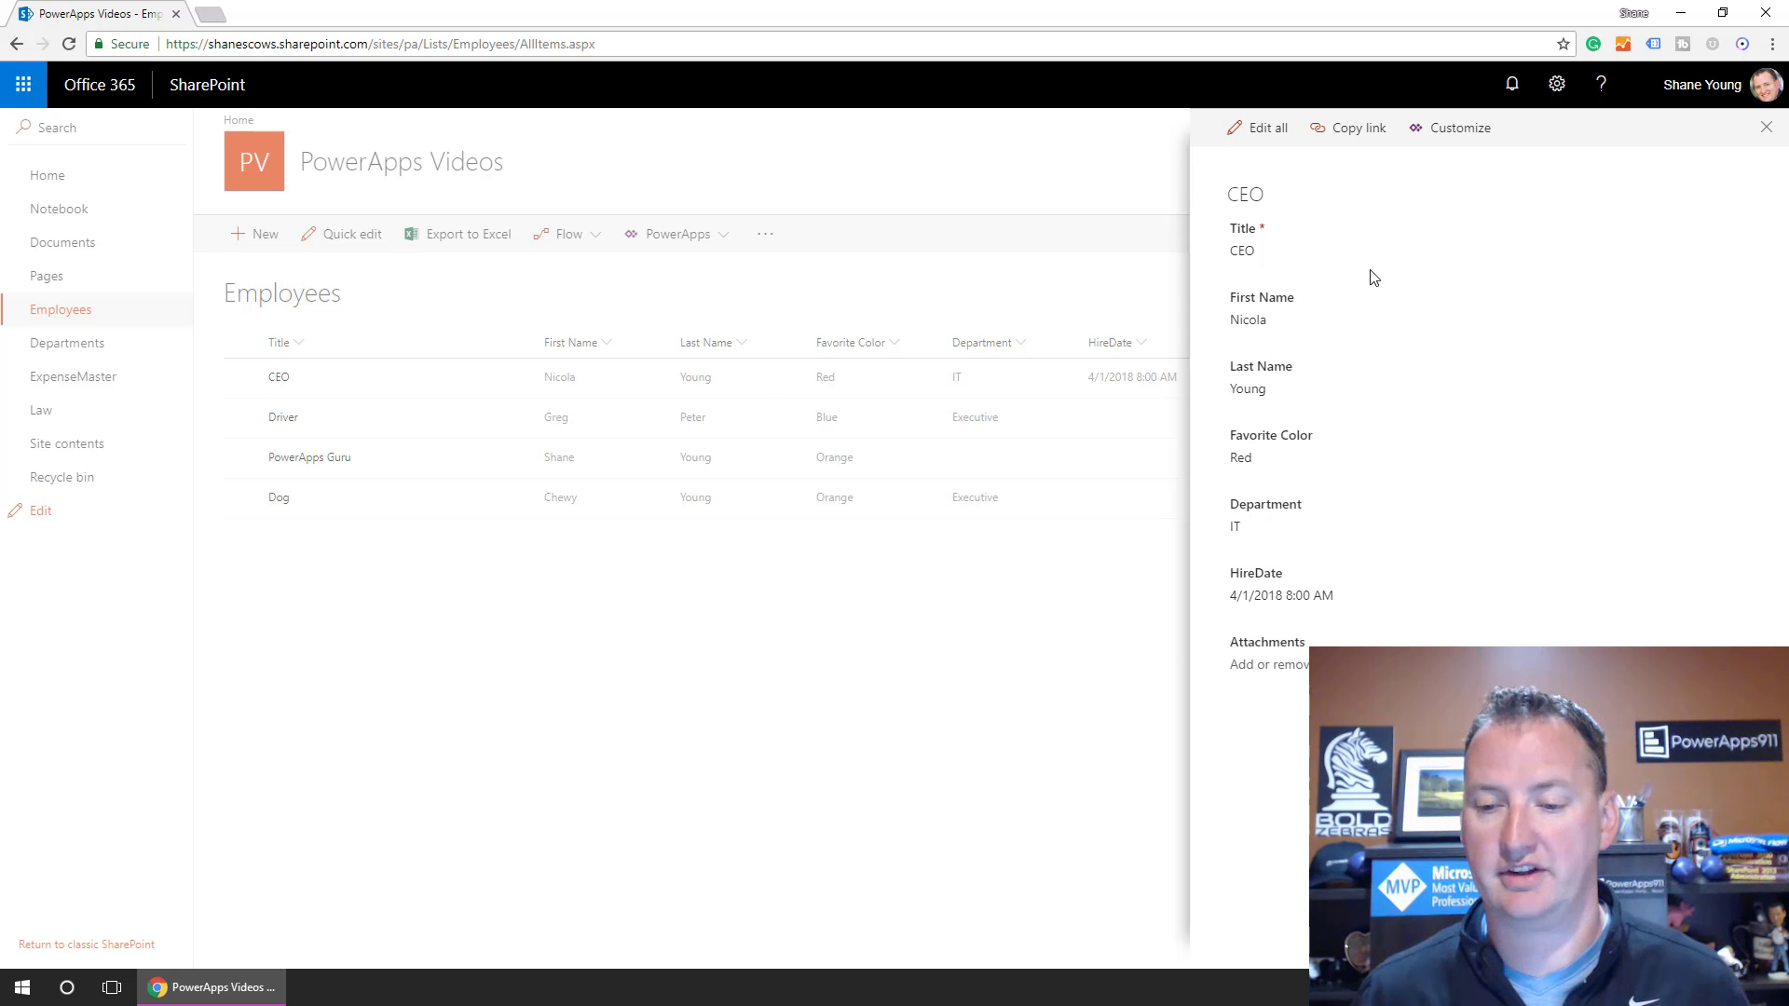
pyautogui.click(1278, 128)
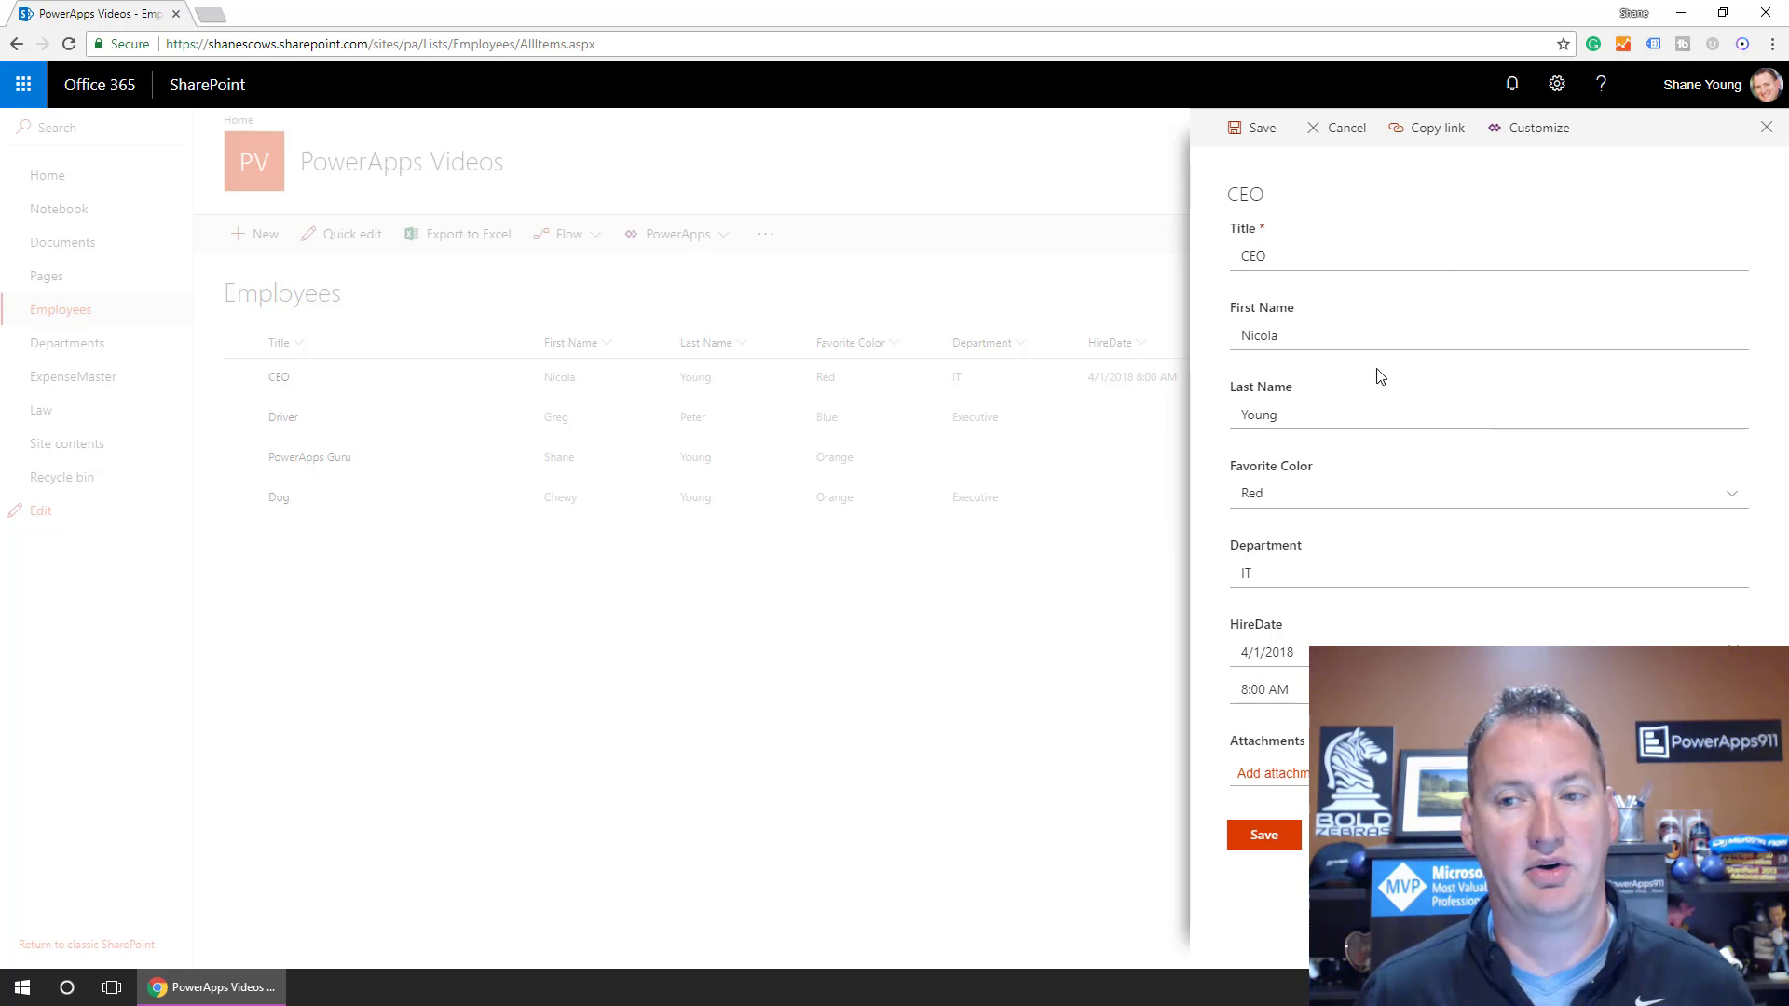
# Customize the Employees form in PowerApps and trim Title_DataCard1's Height formula to 50.
pyautogui.click(1541, 137)
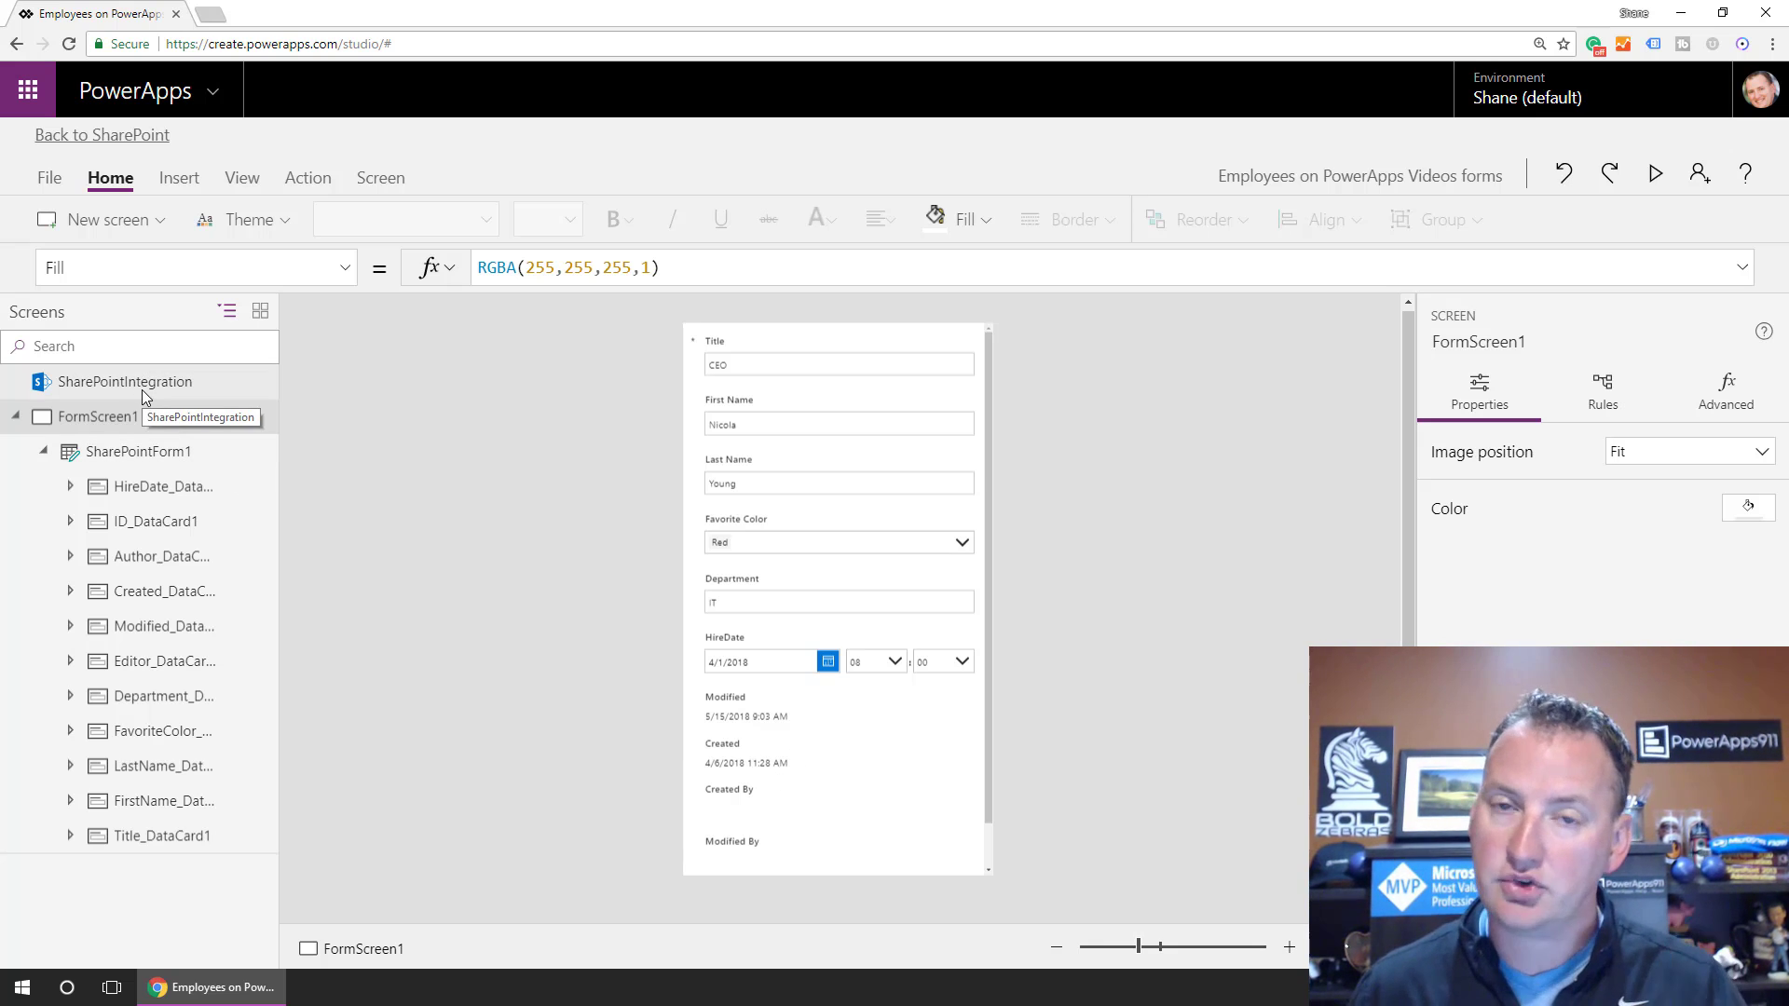
pyautogui.scroll(-2, 816, 754)
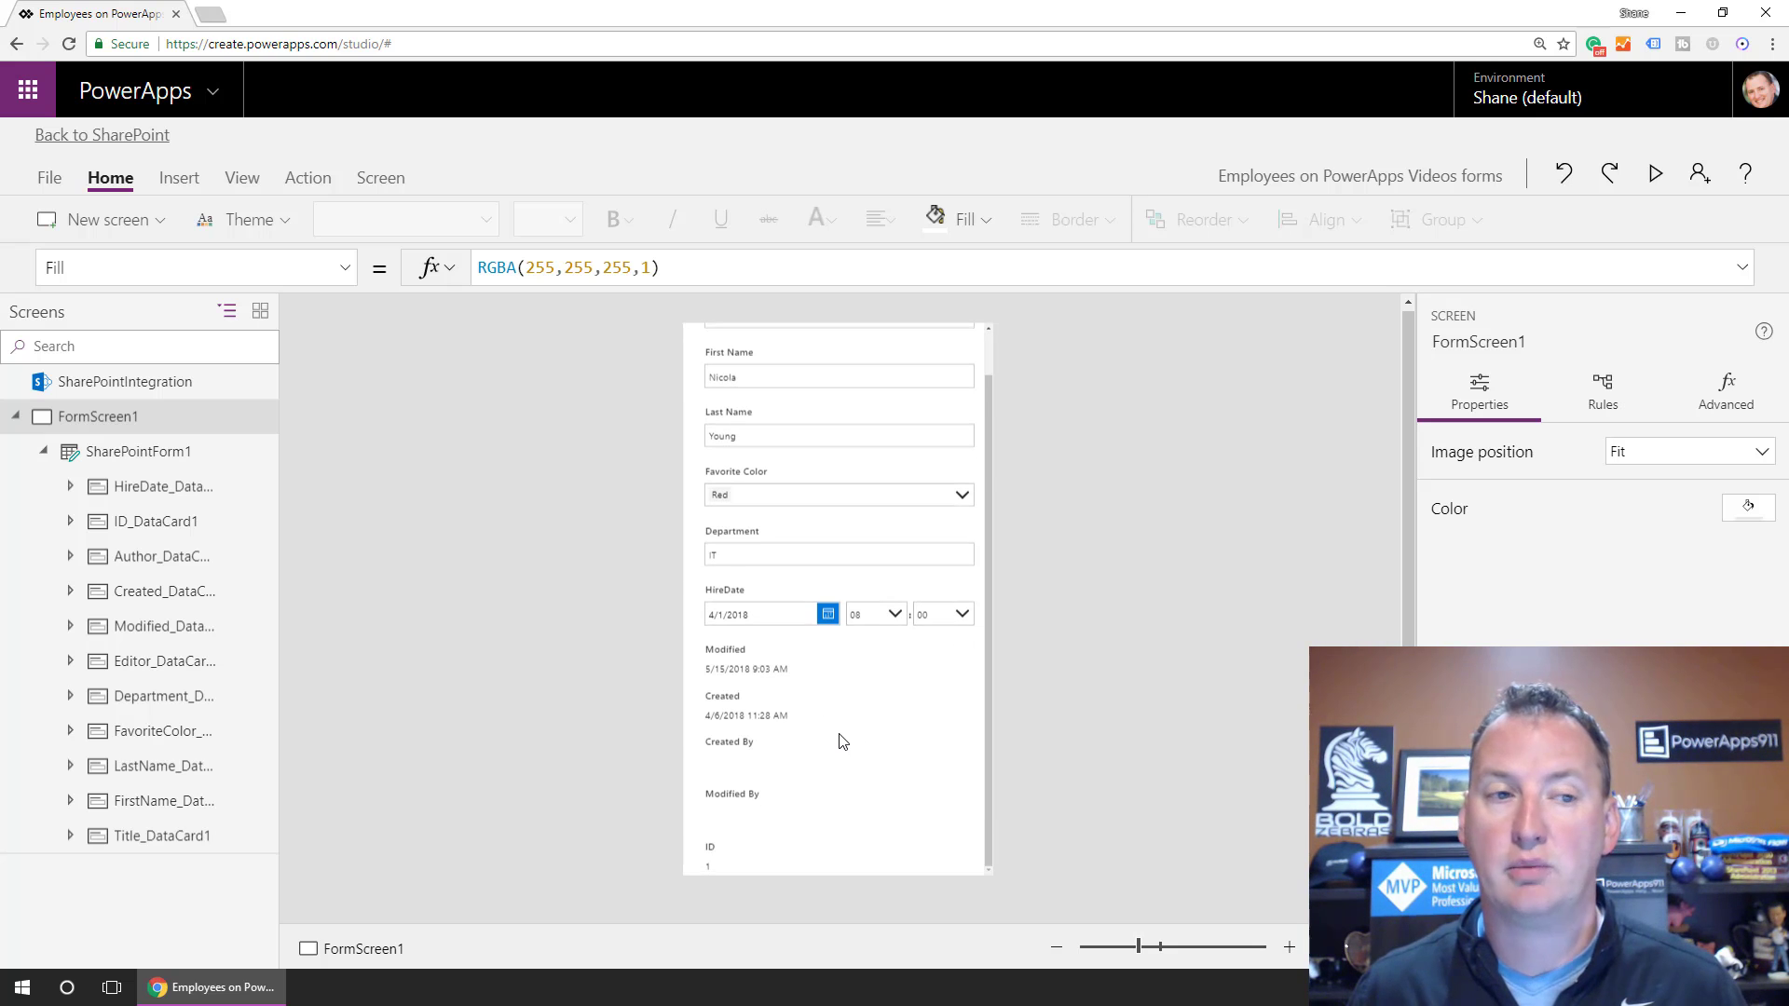
pyautogui.scroll(2, 844, 741)
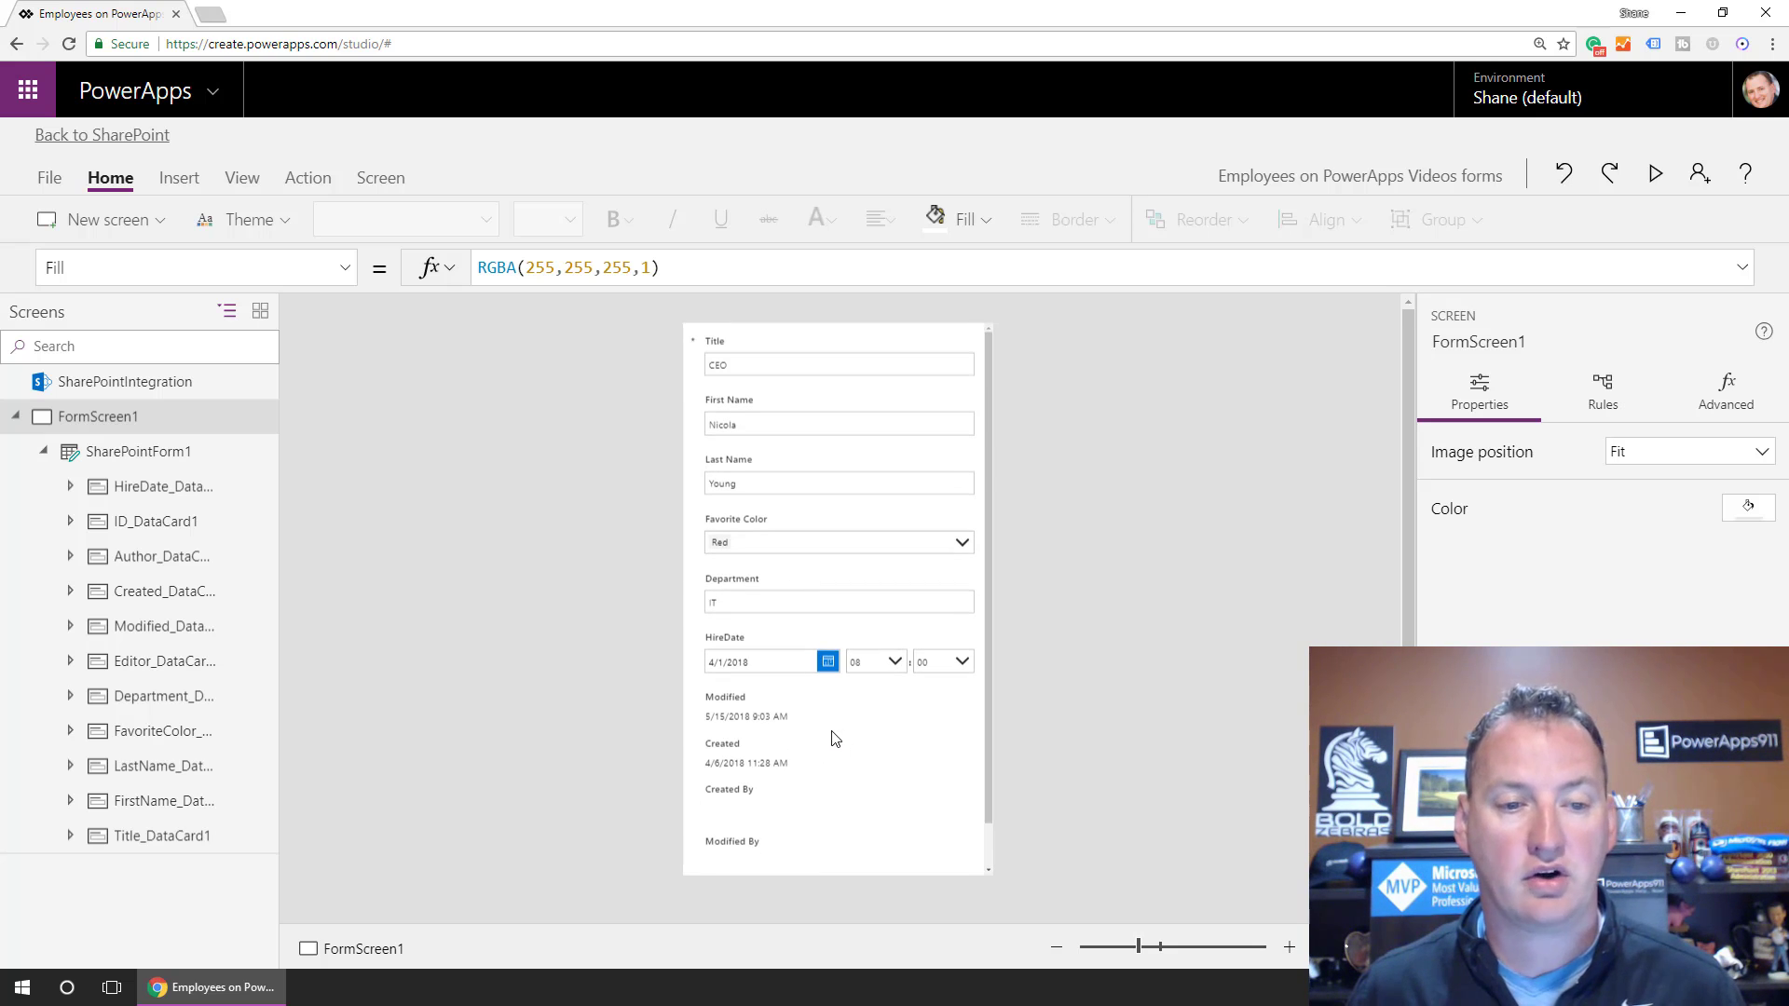
pyautogui.click(766, 376)
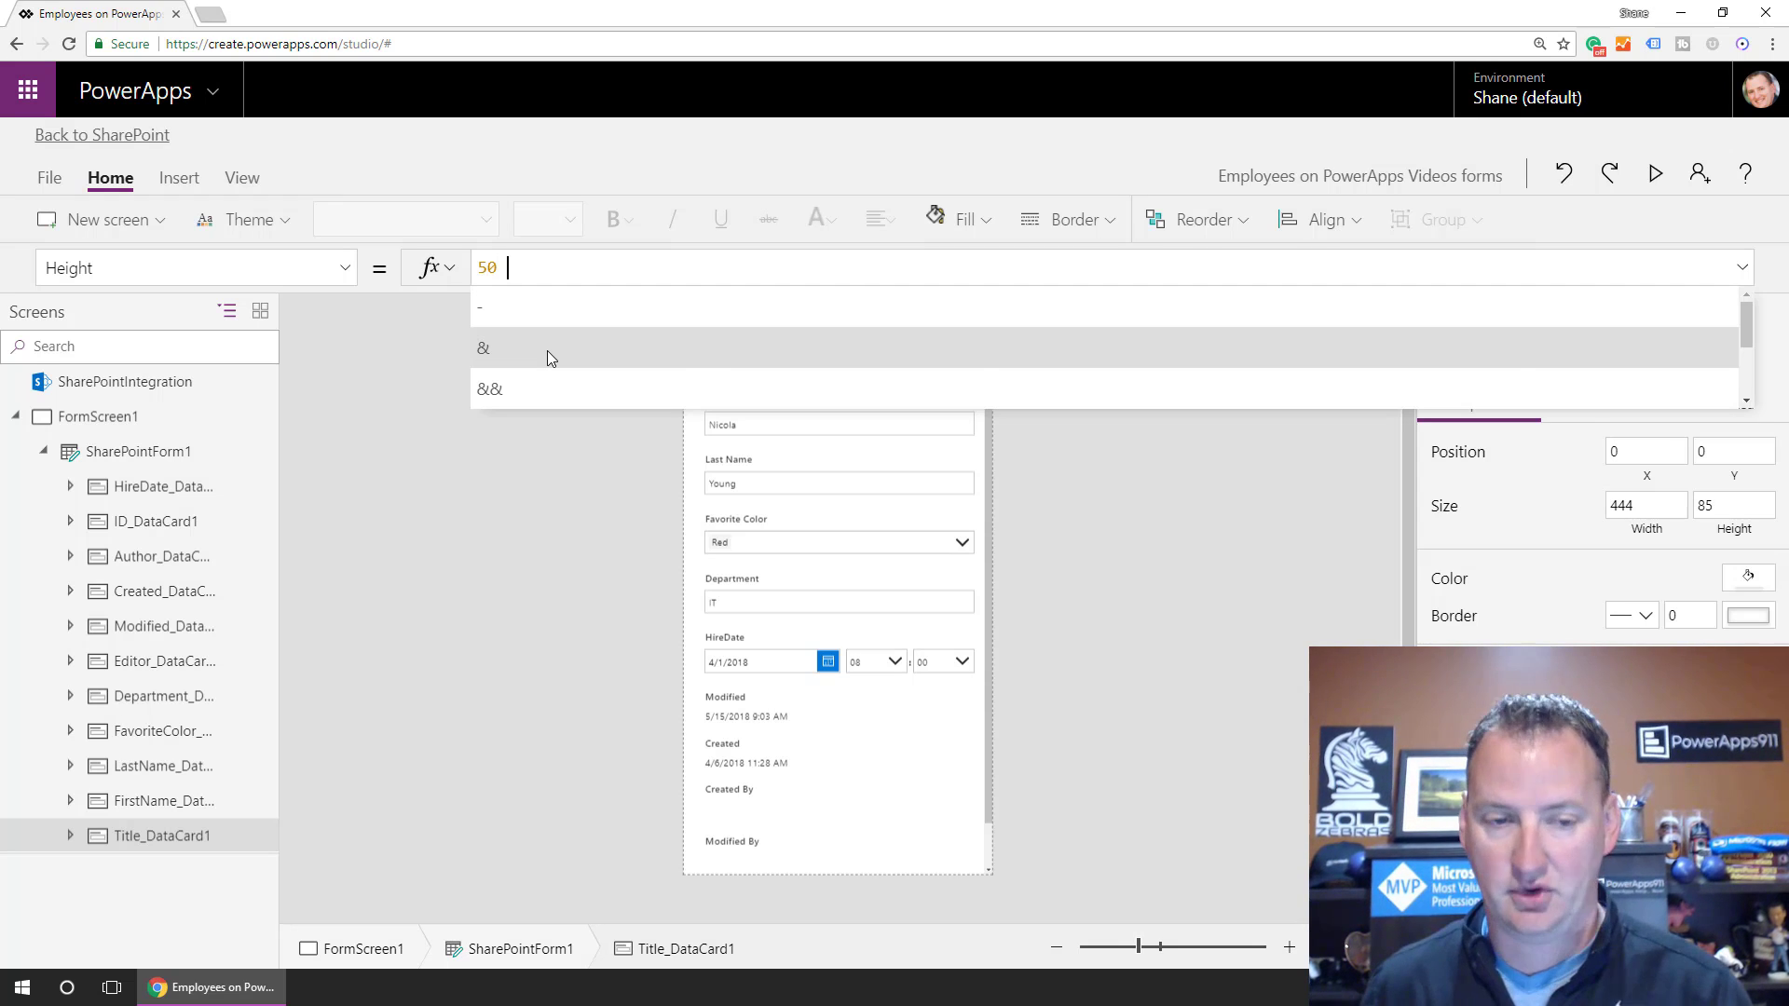
pyautogui.press('BackSpace')
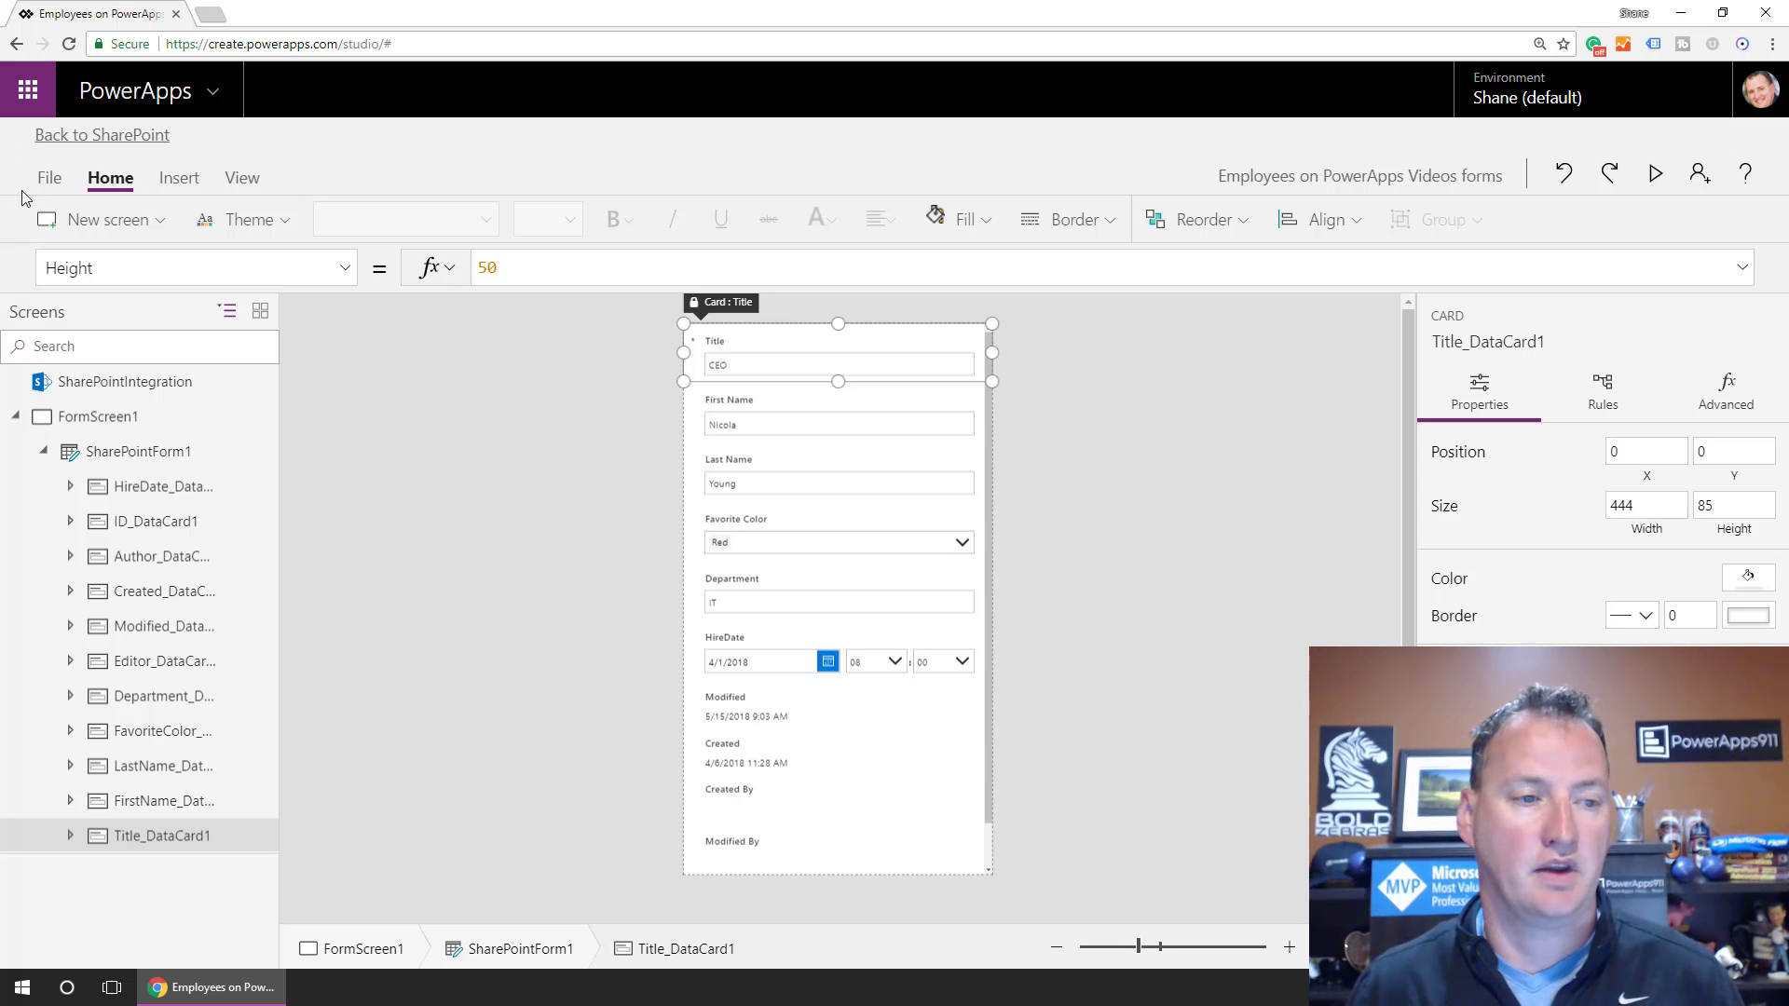
# Save the form, publish it to SharePoint, and open the Employees list link in a new tab.
pyautogui.click(49, 177)
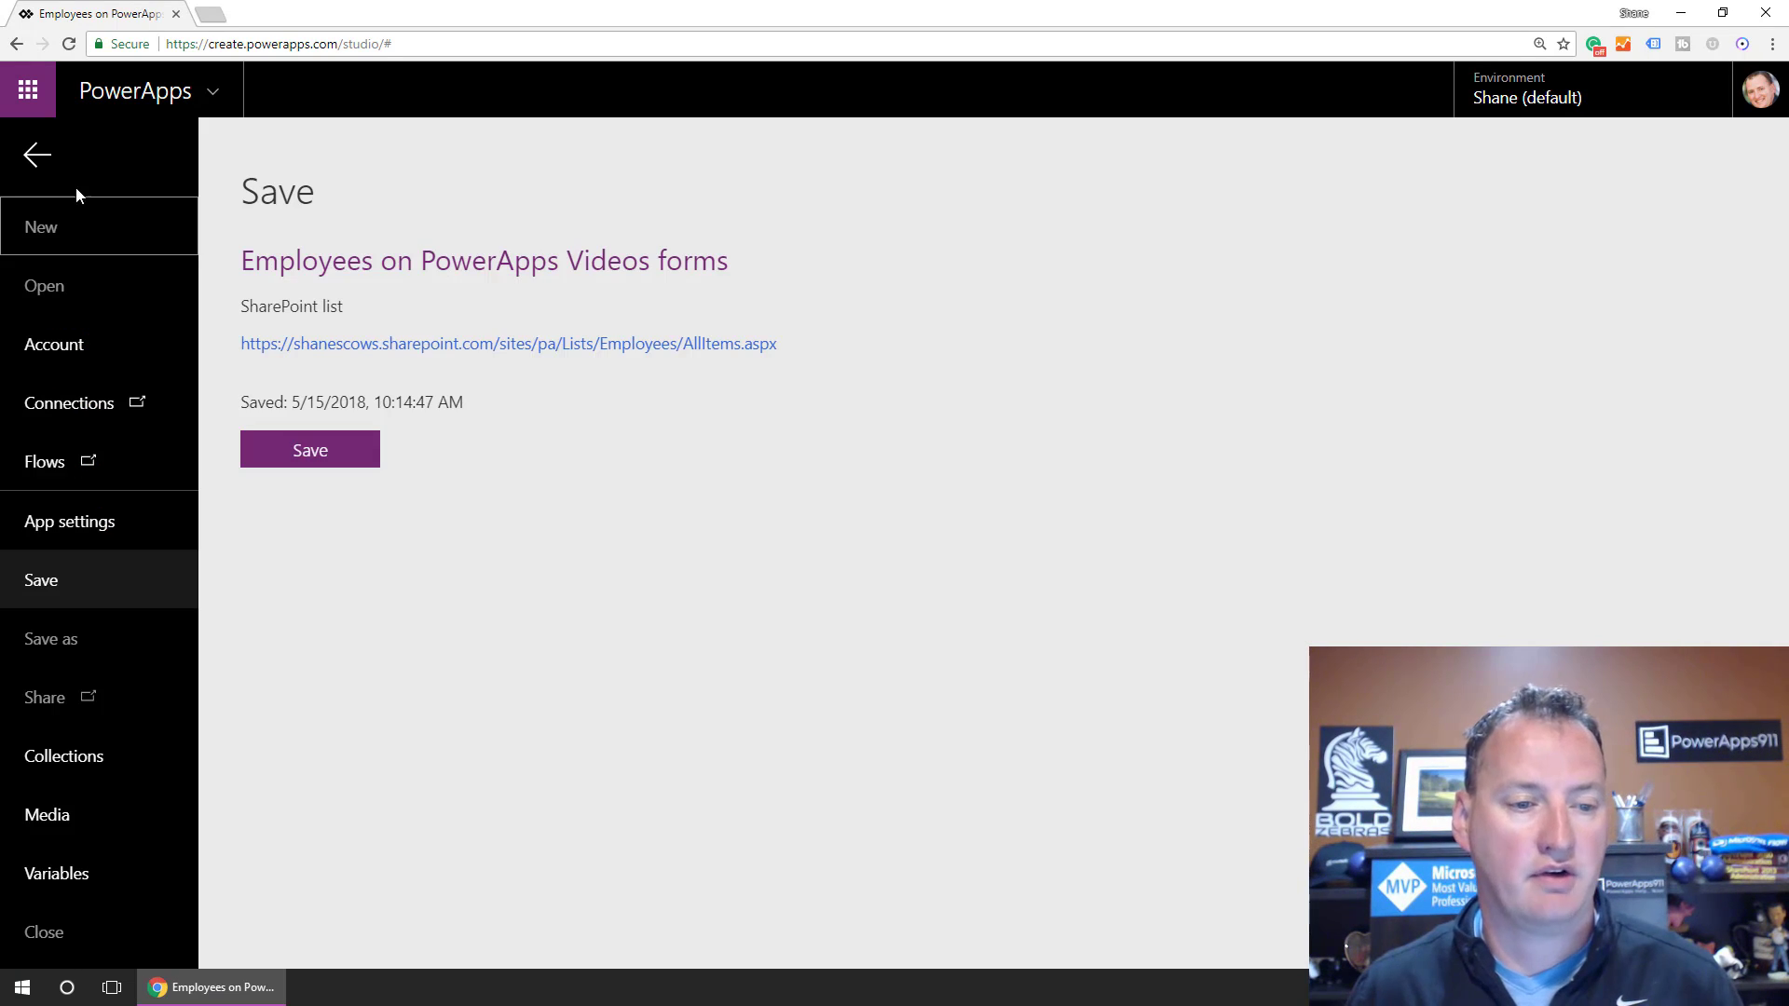
pyautogui.click(335, 459)
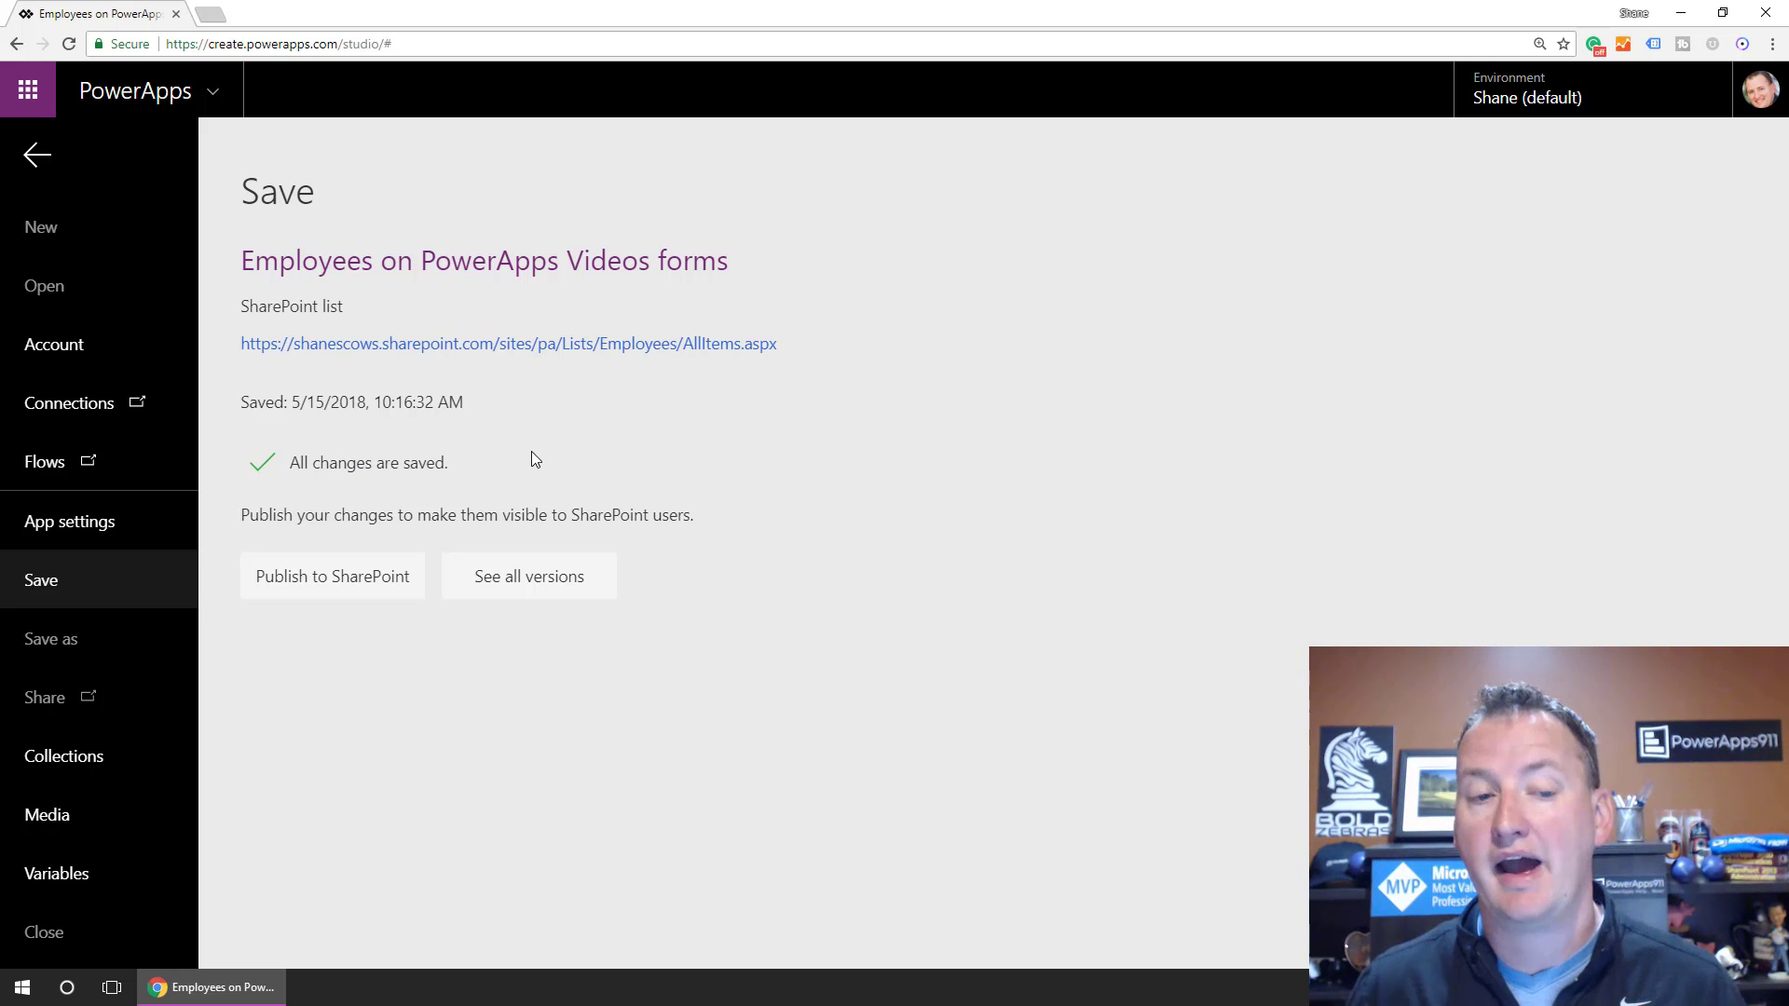
pyautogui.click(376, 598)
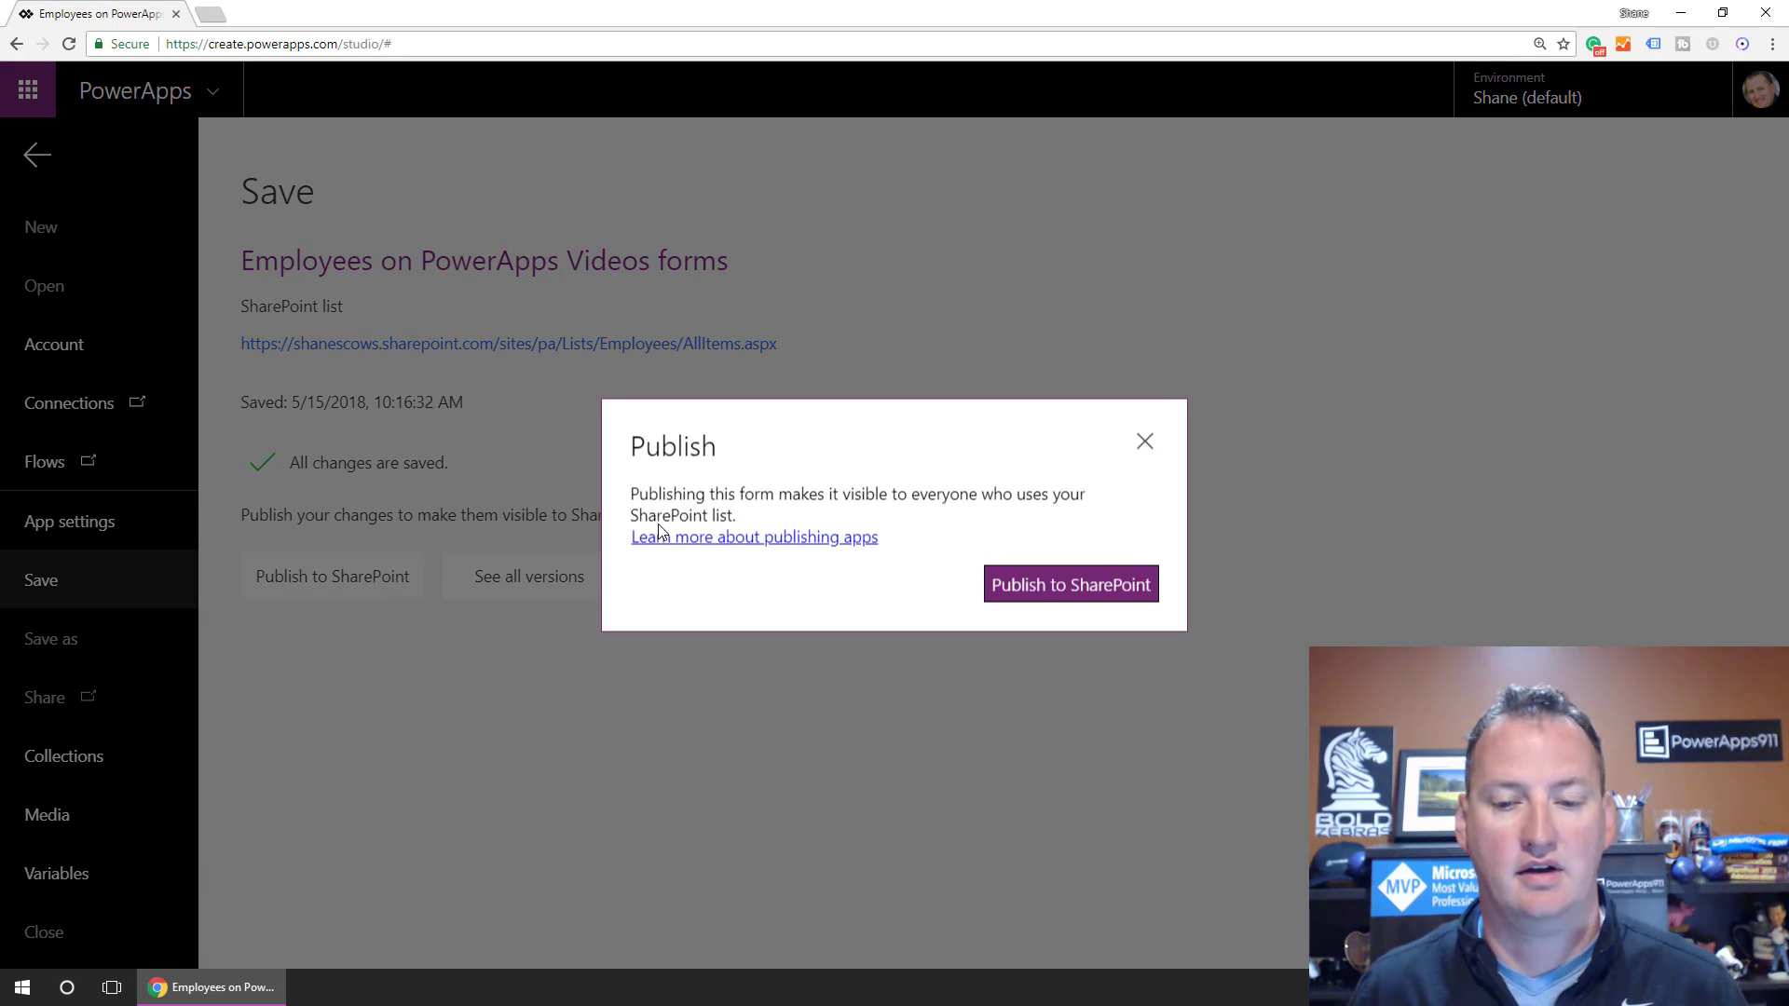
pyautogui.click(1046, 590)
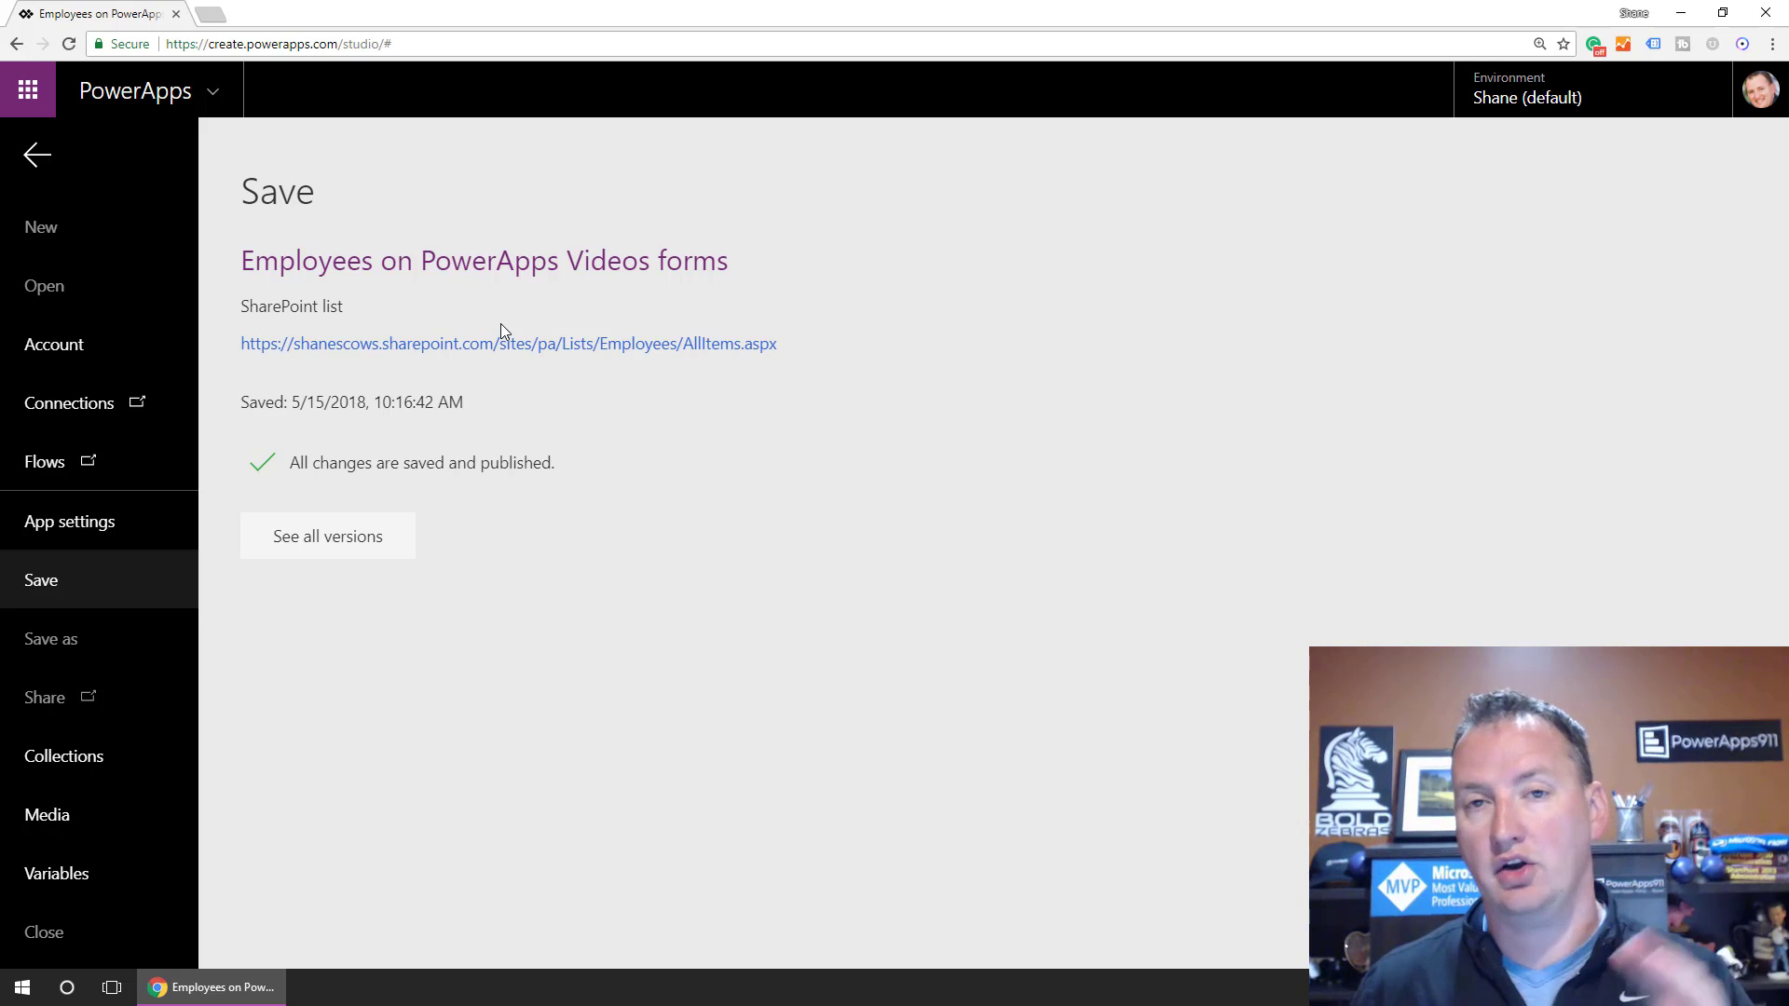
pyautogui.rightClick(462, 354)
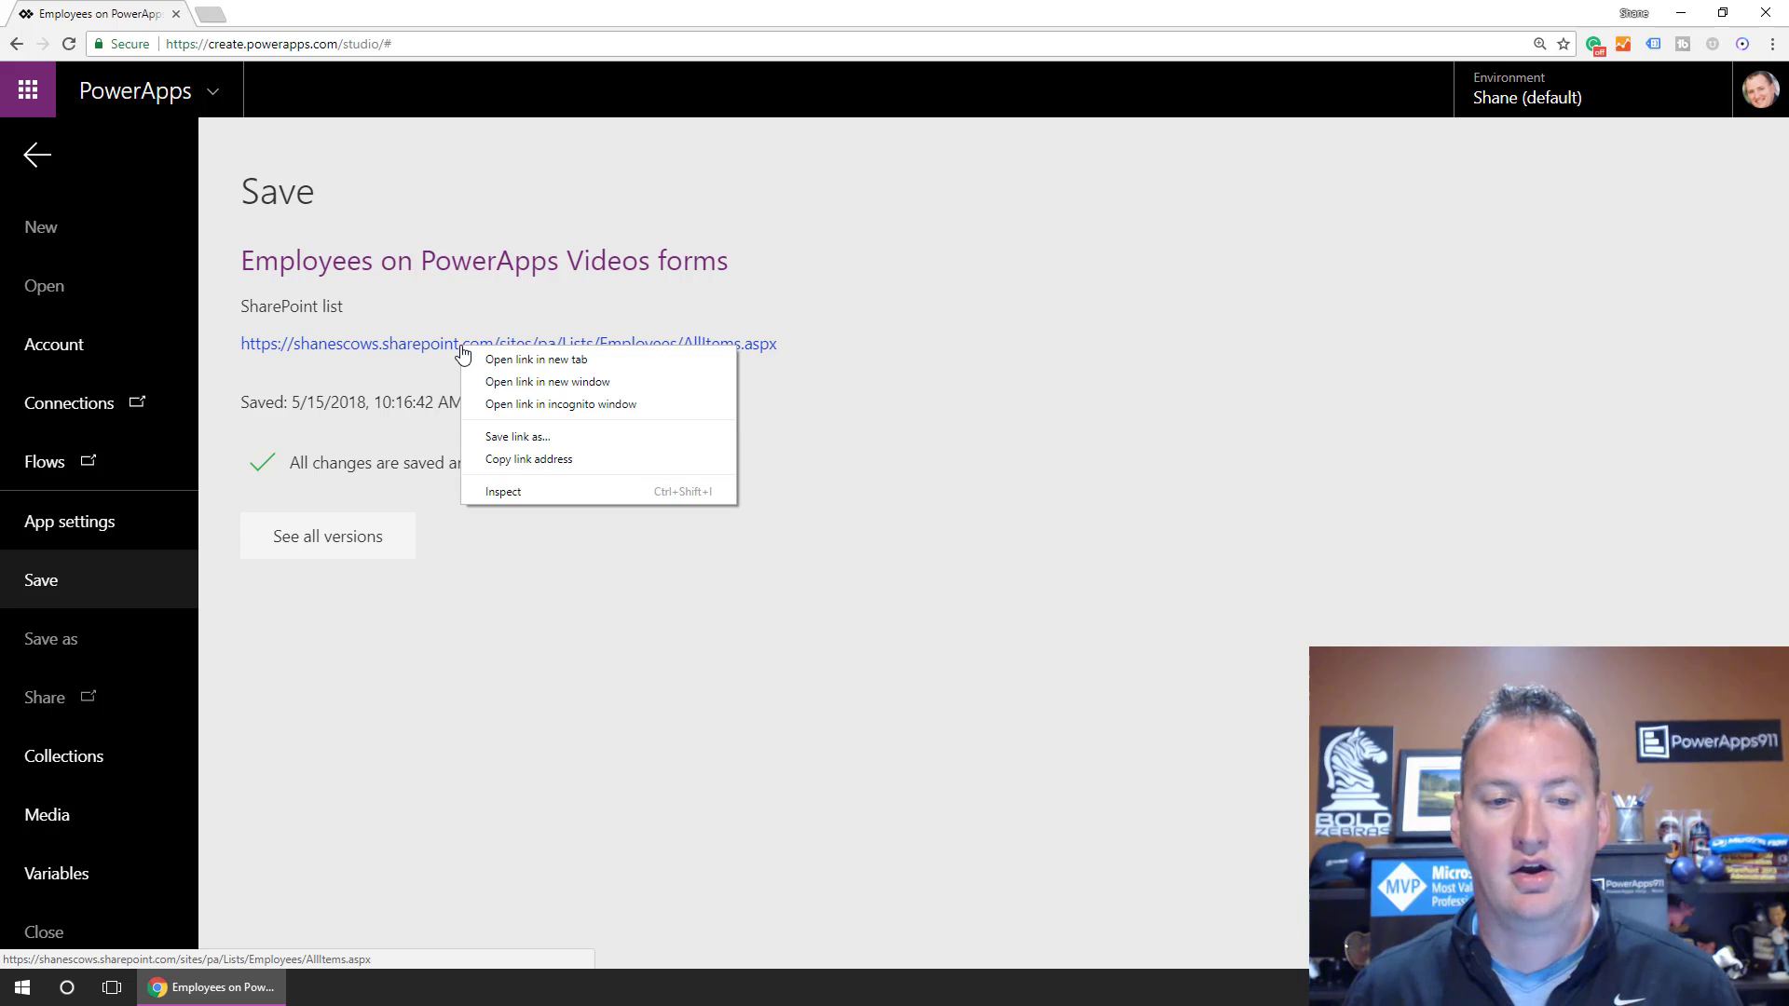
pyautogui.click(545, 360)
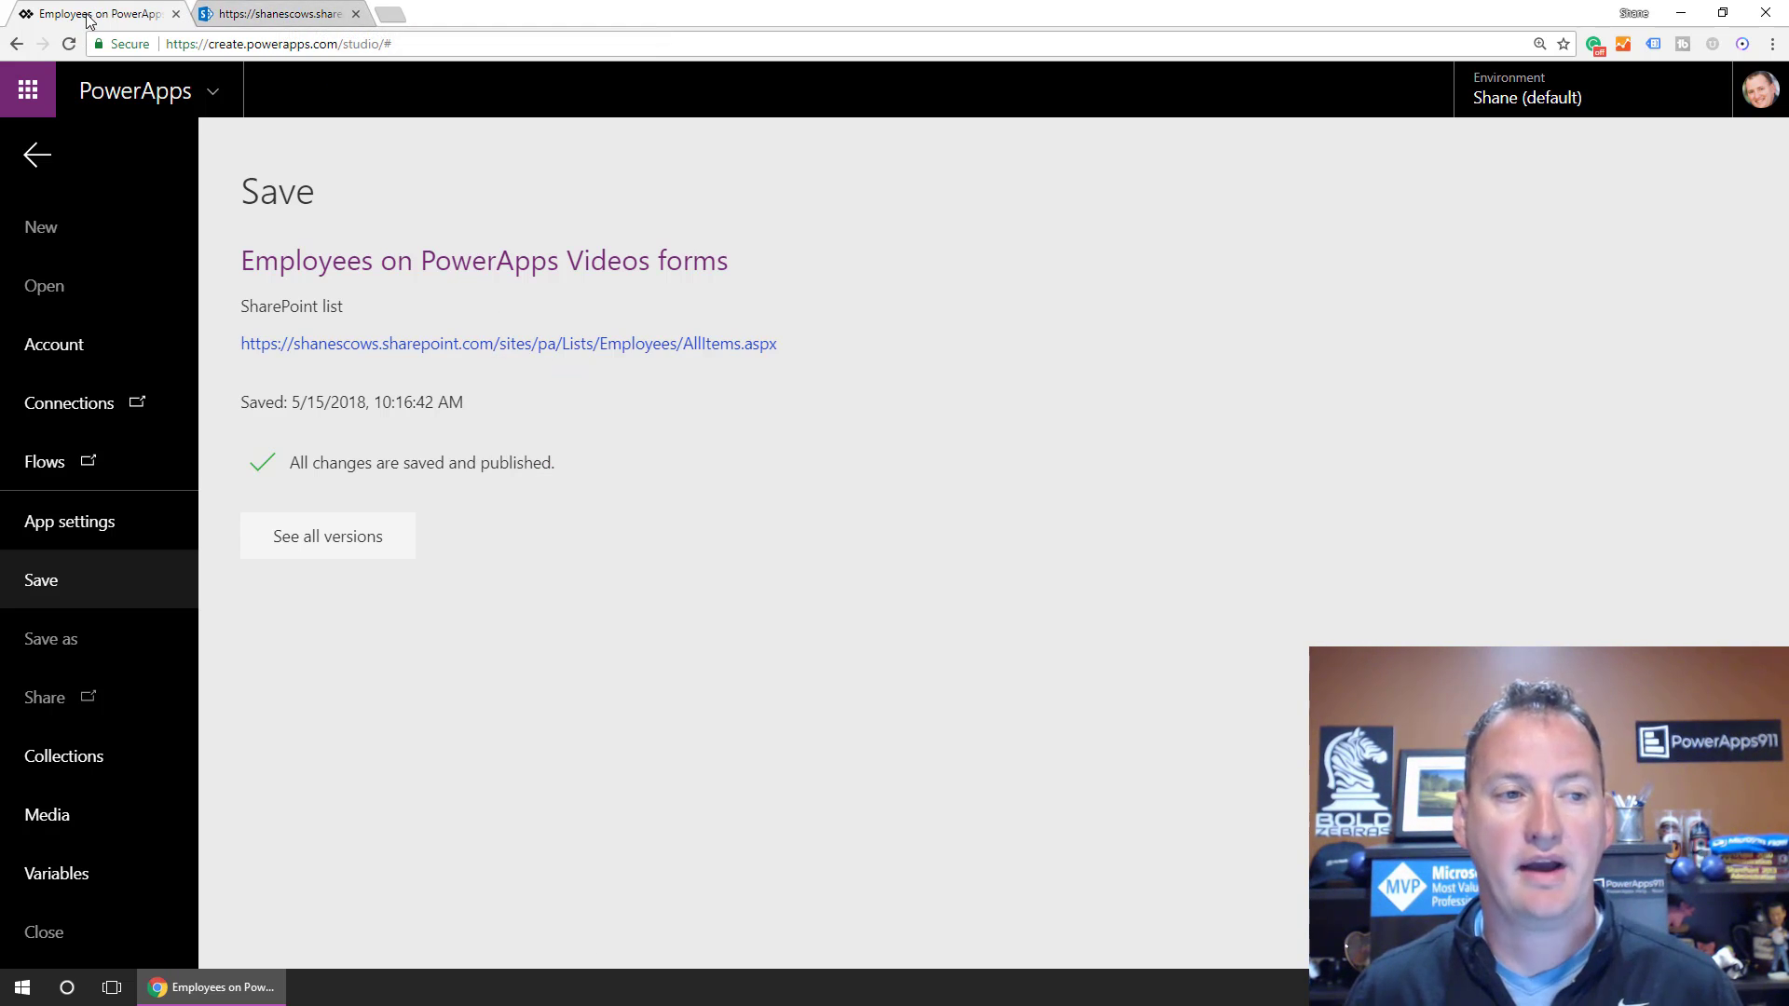
# Open the CEO item in the SharePoint tab, view it in Edit all, then cancel.
pyautogui.click(36, 158)
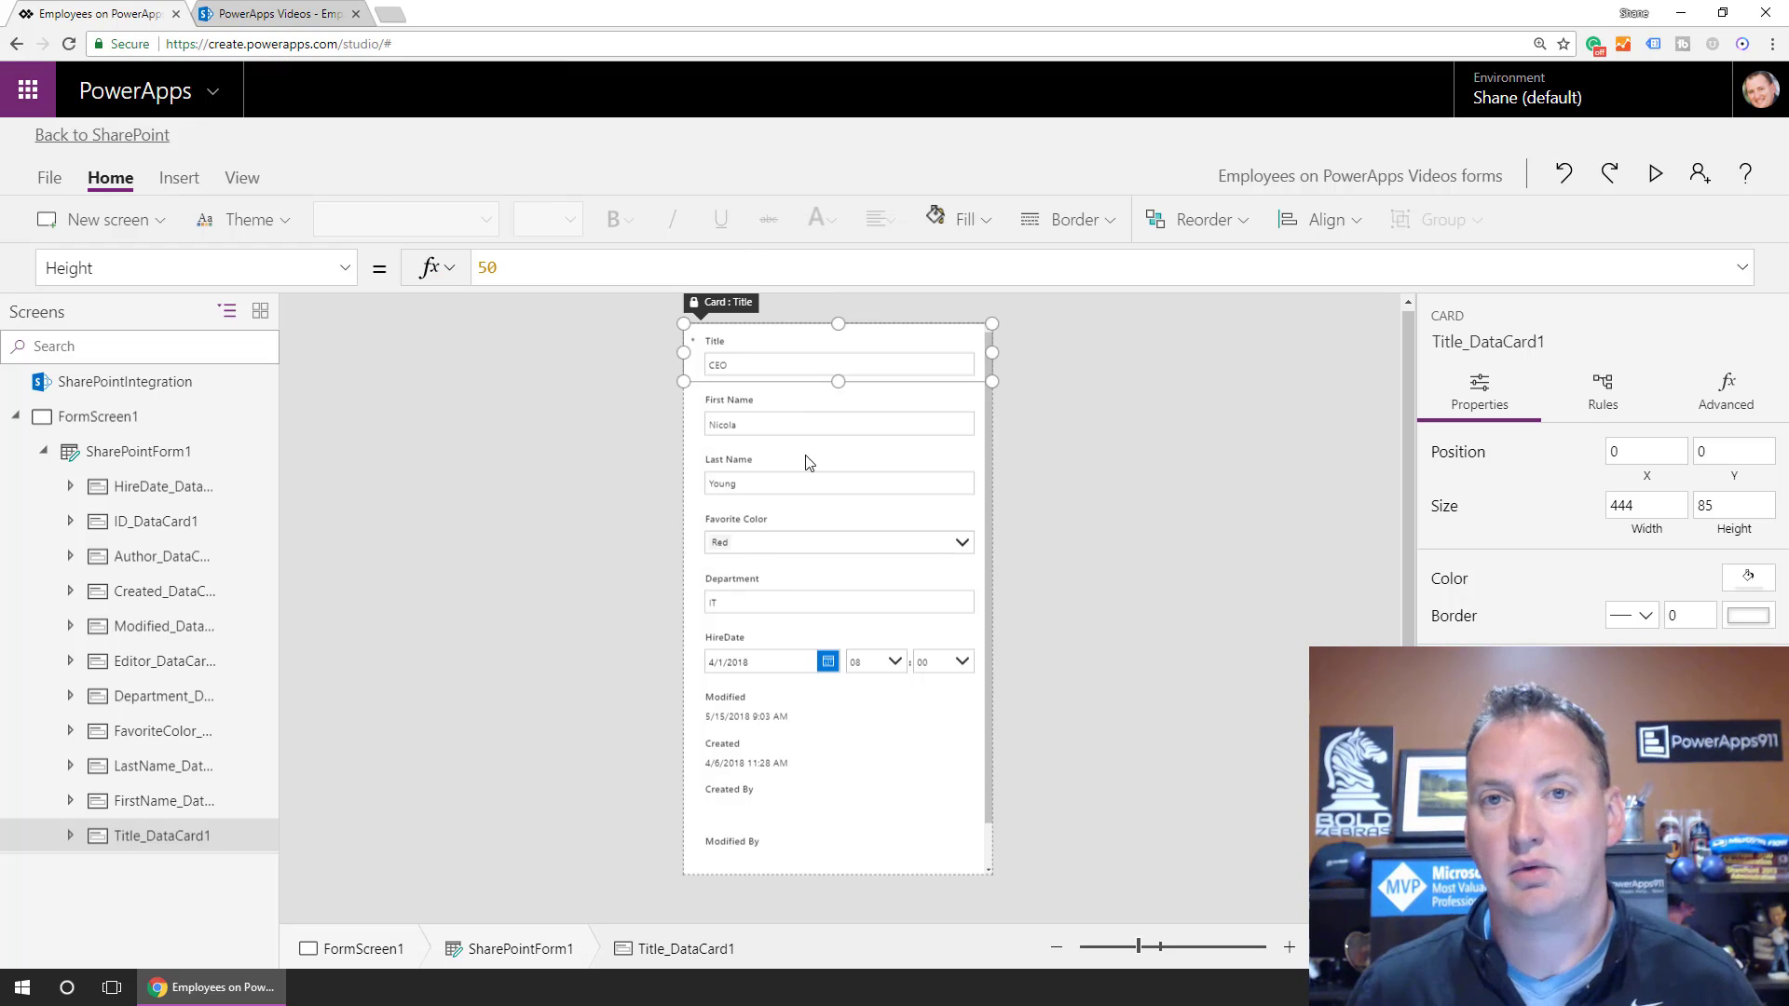
pyautogui.click(262, 11)
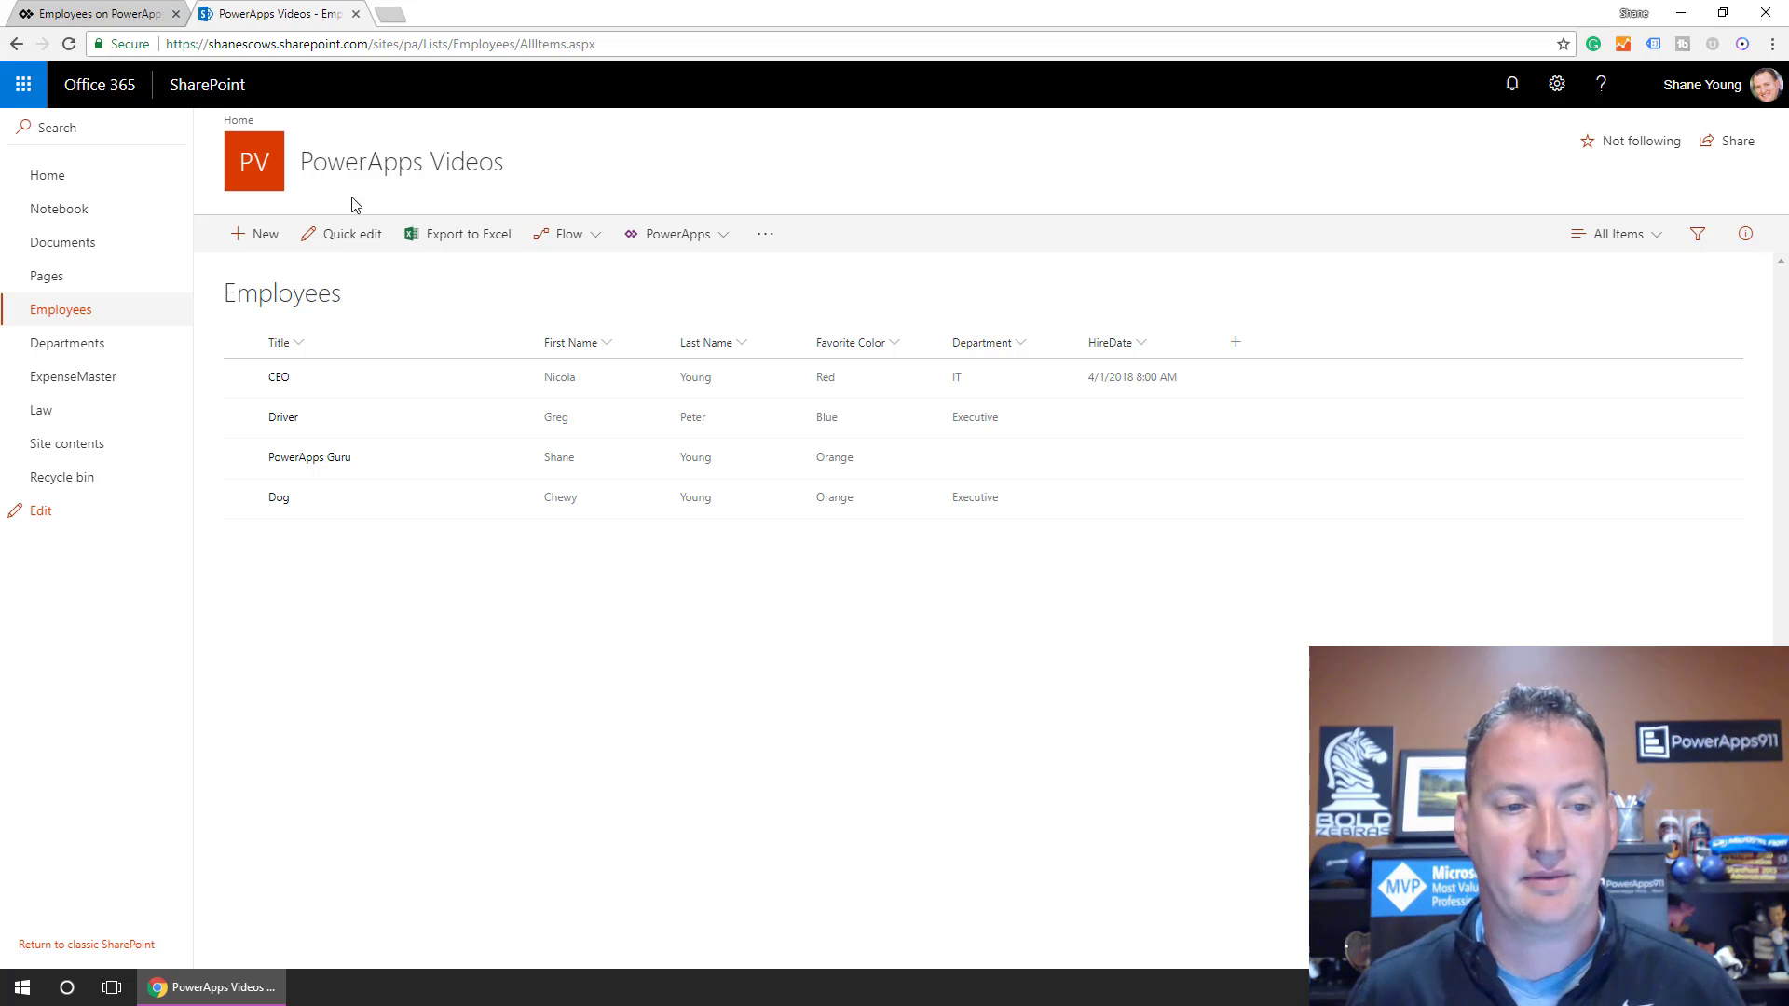
pyautogui.click(283, 380)
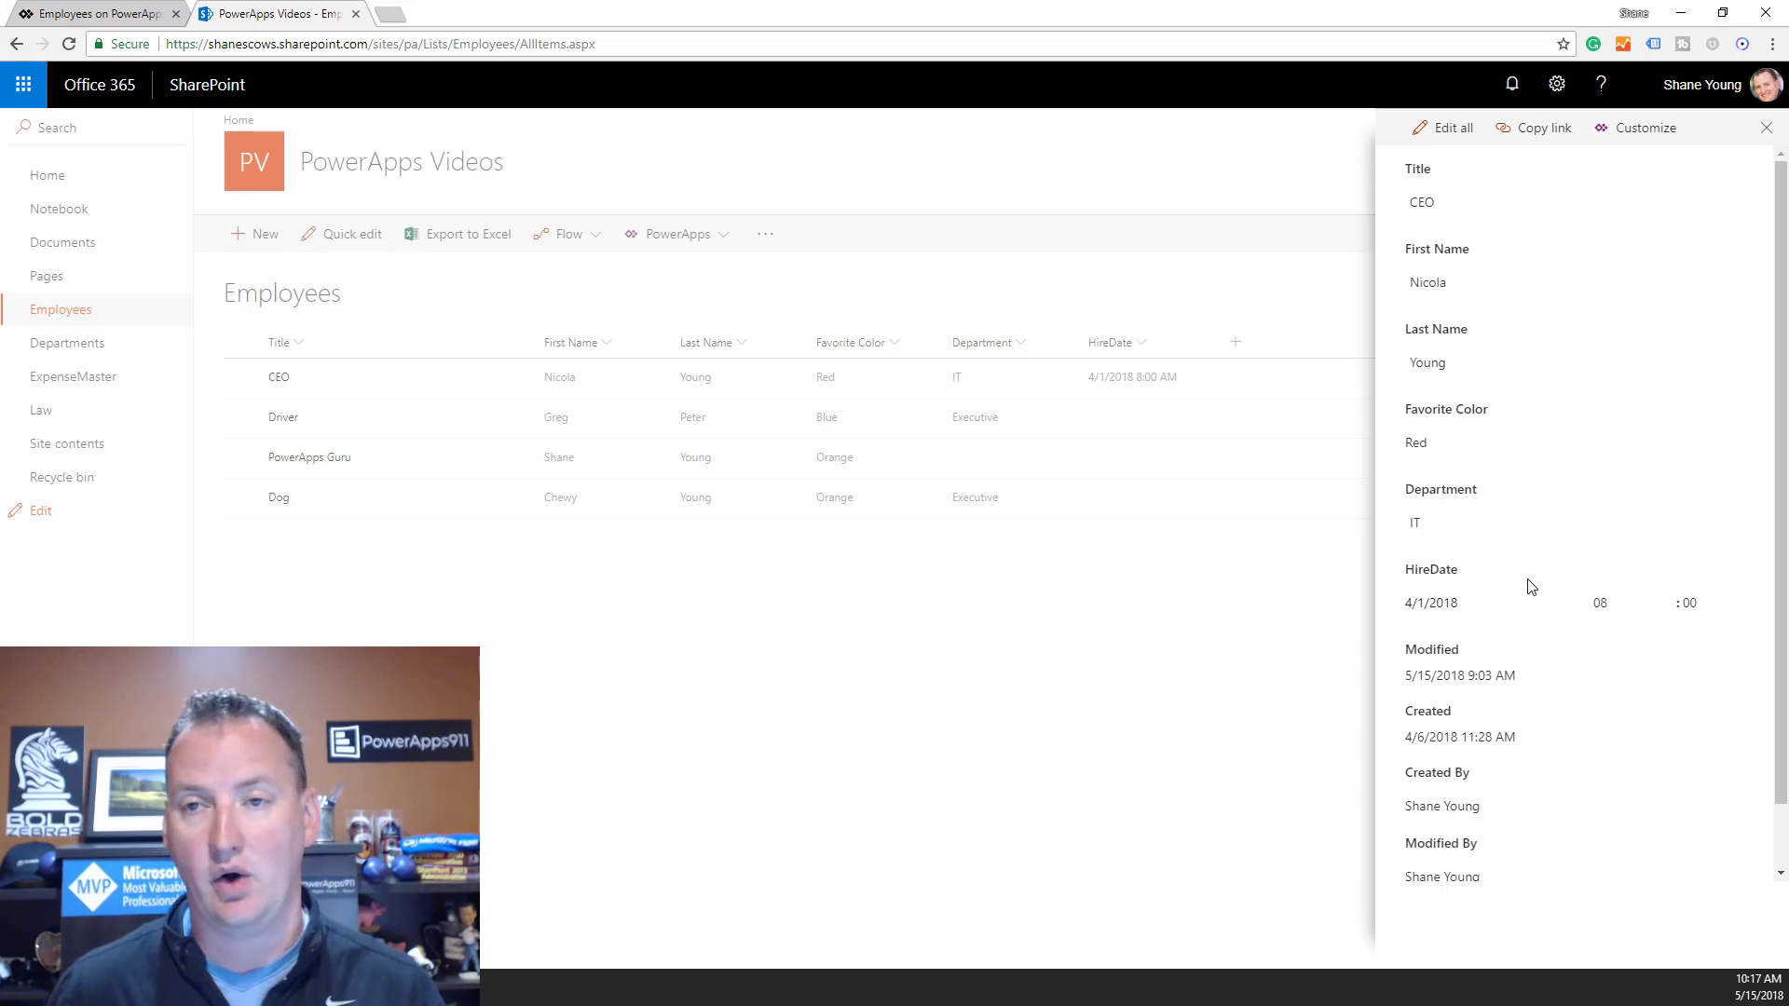
pyautogui.scroll(-1, 1524, 580)
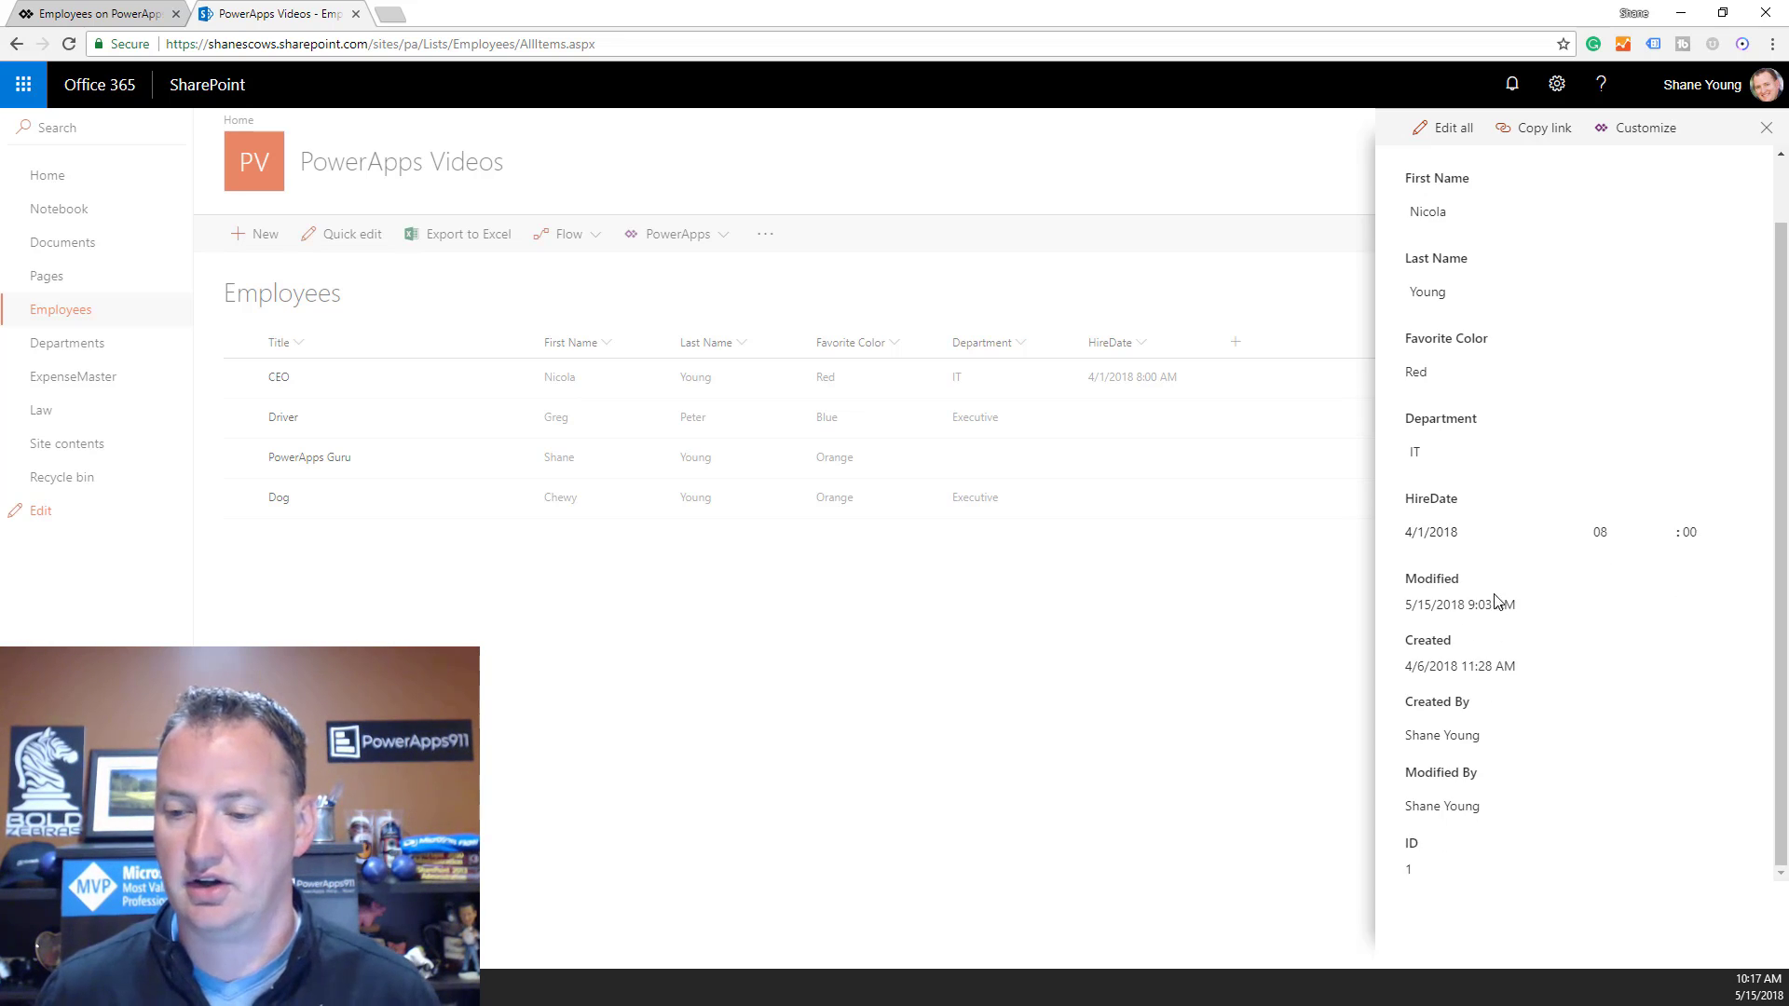
pyautogui.scroll(1, 1503, 599)
pyautogui.click(1445, 130)
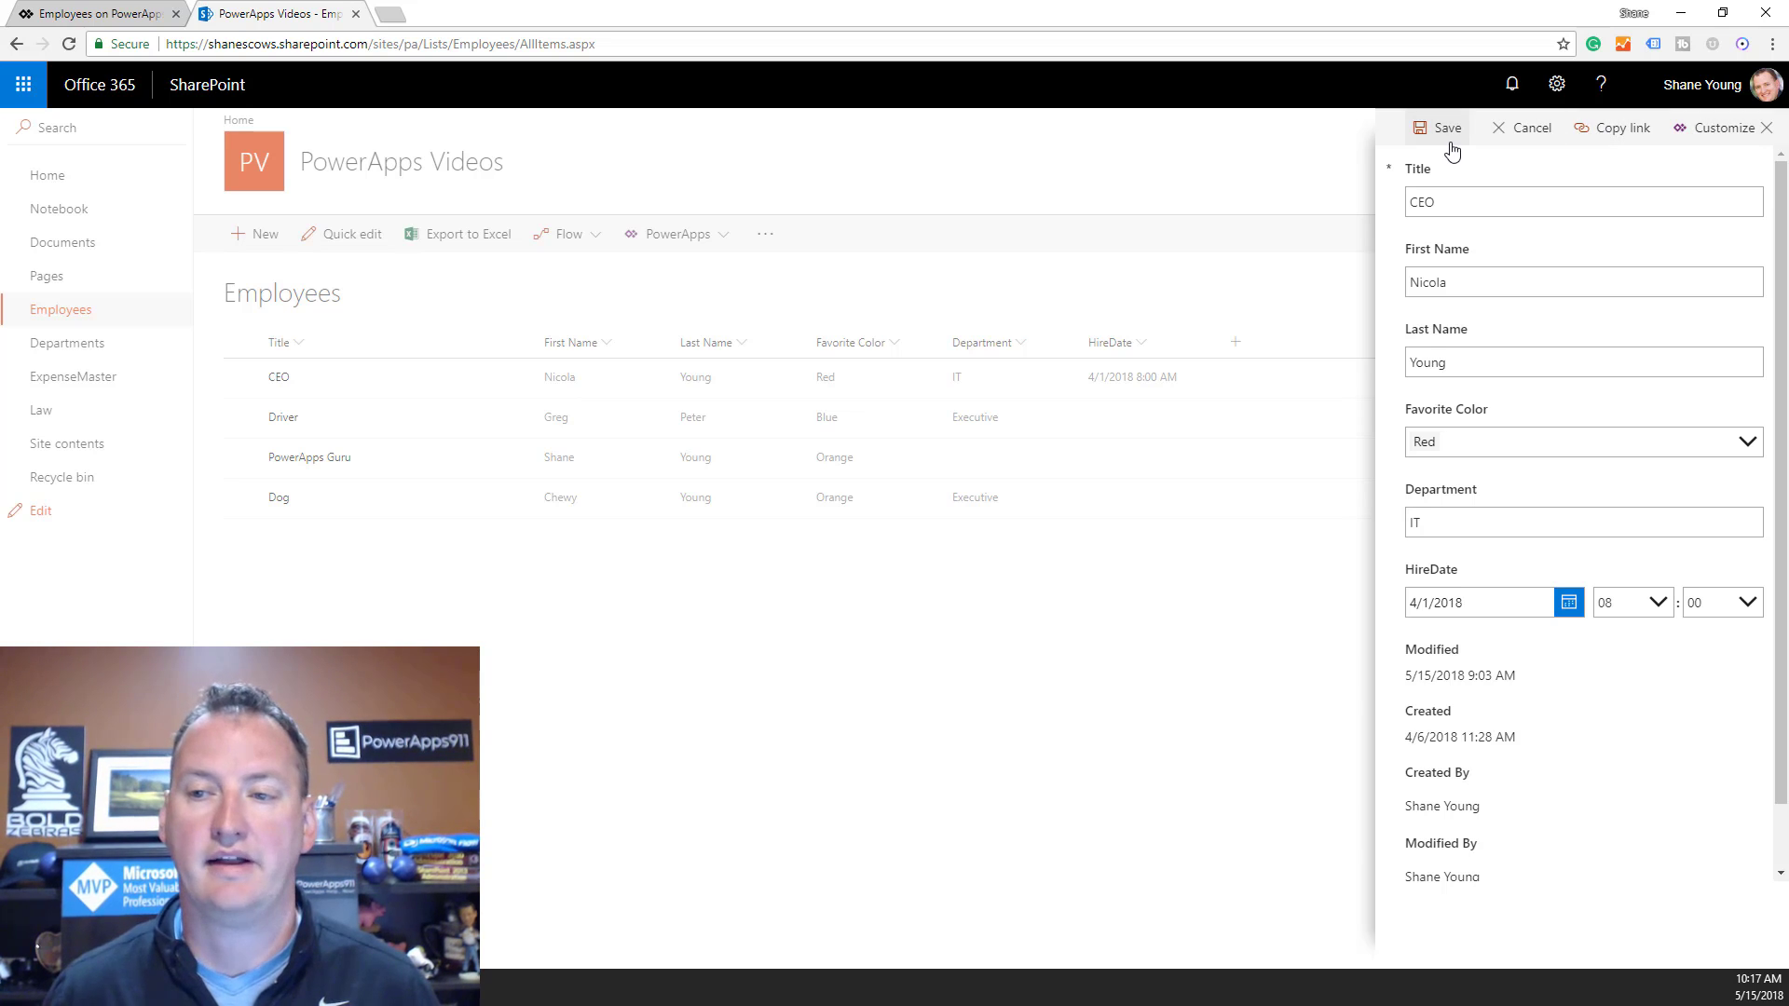
pyautogui.click(1524, 130)
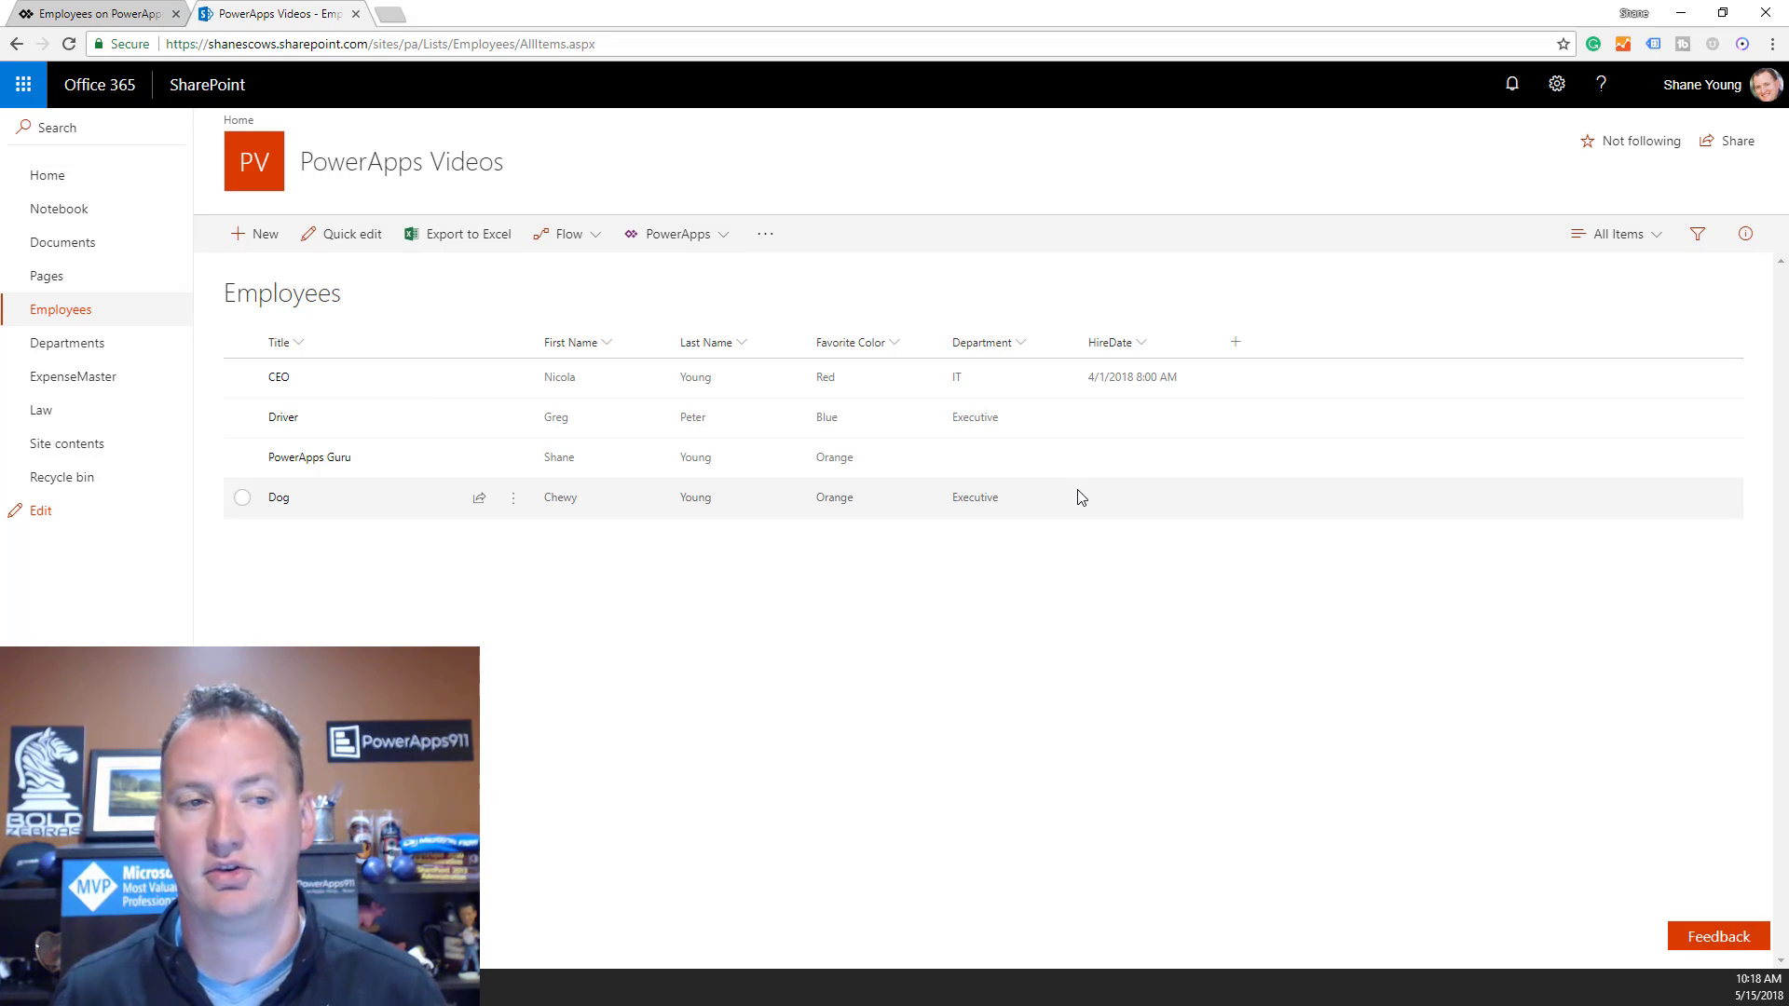
# Select SharePointIntegration under FormScreen1 and list its form action properties.
pyautogui.click(122, 18)
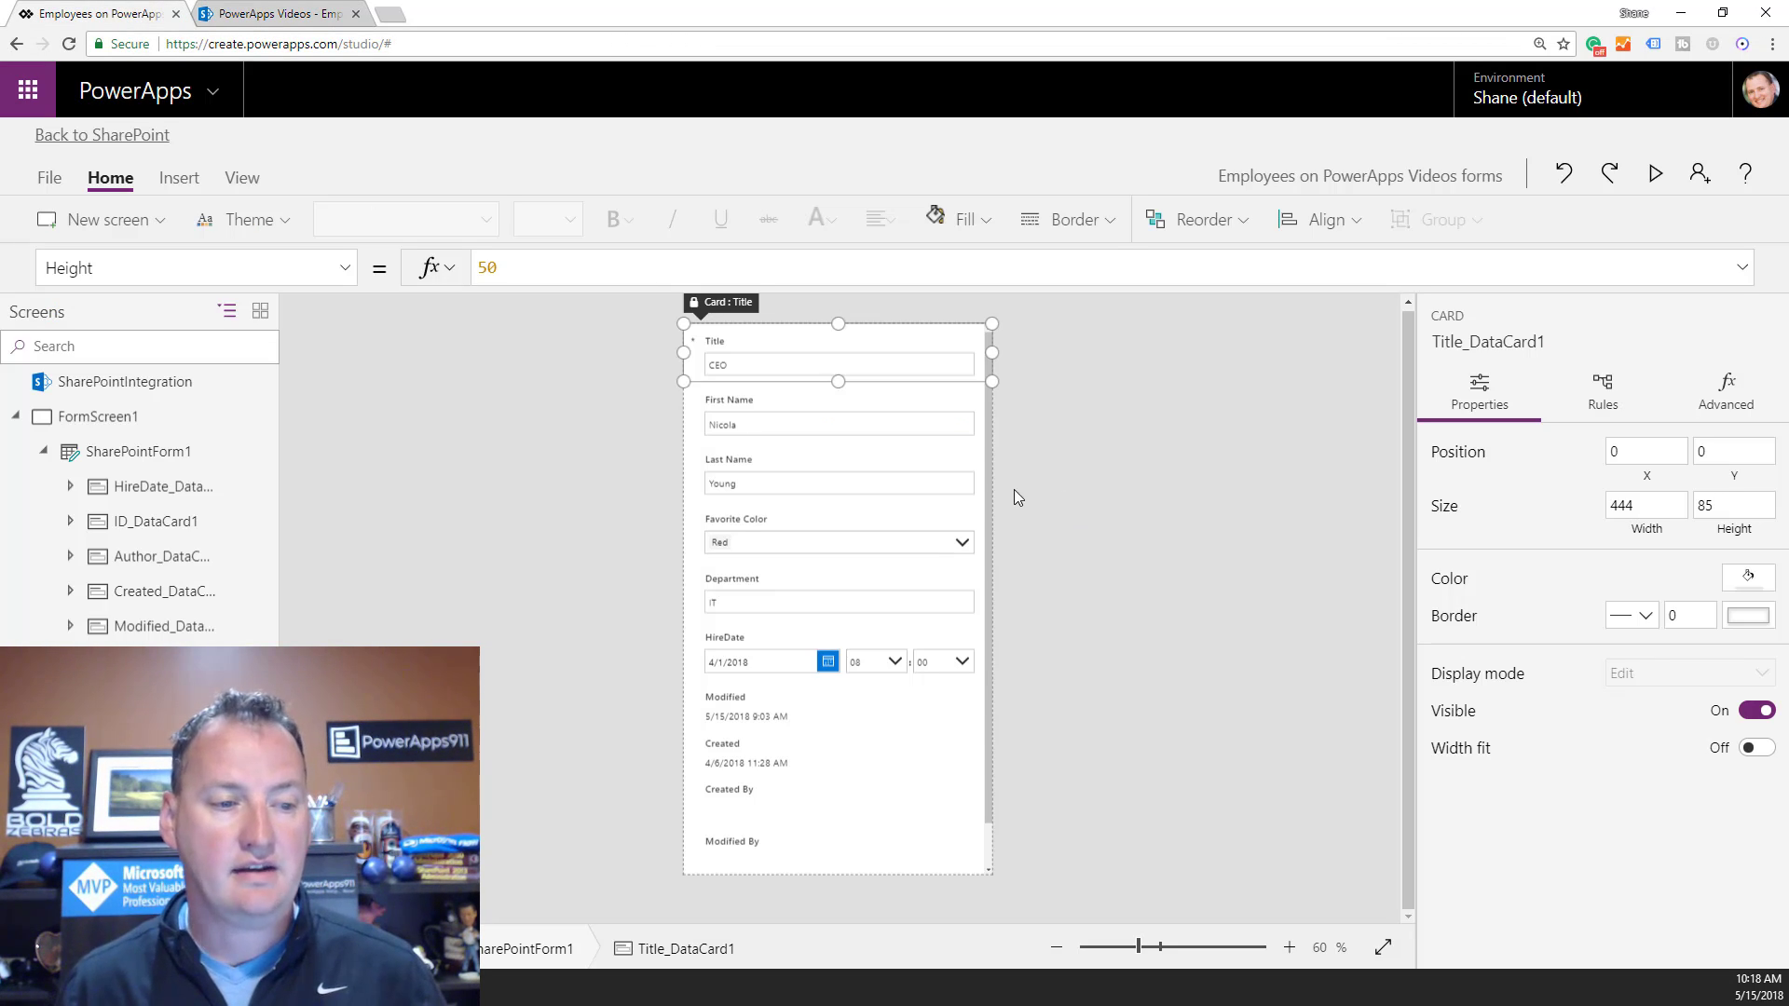
pyautogui.click(207, 431)
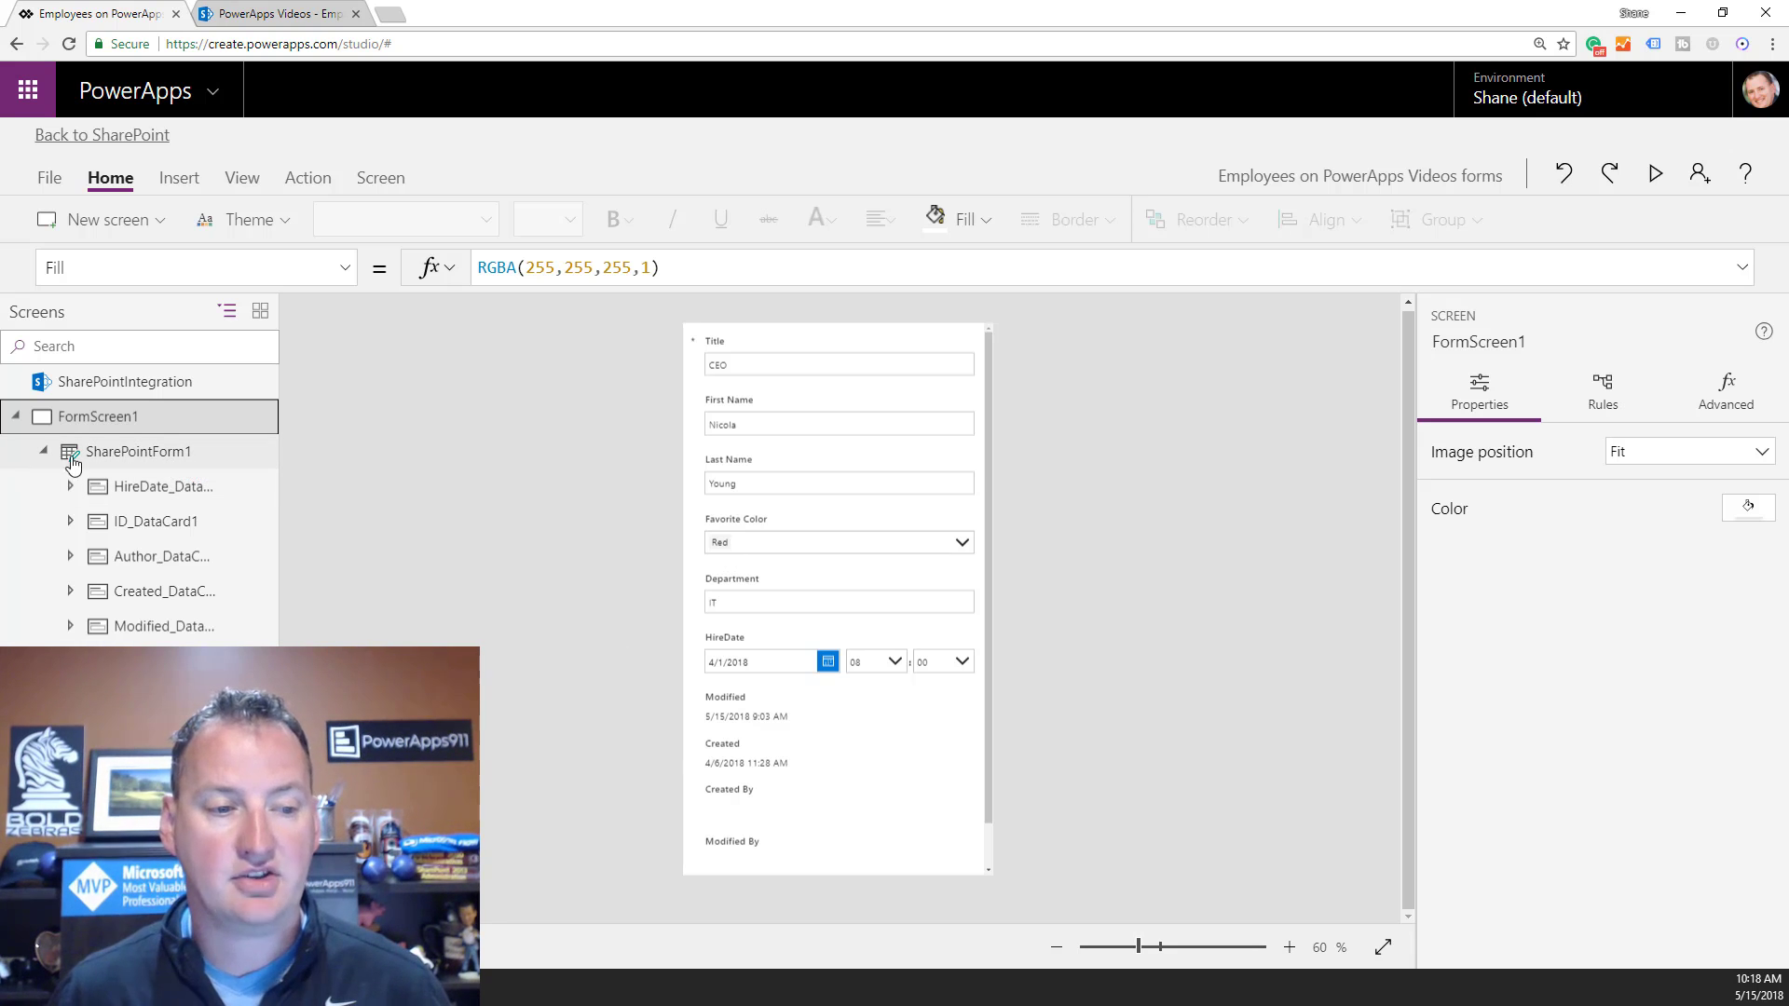
pyautogui.click(119, 454)
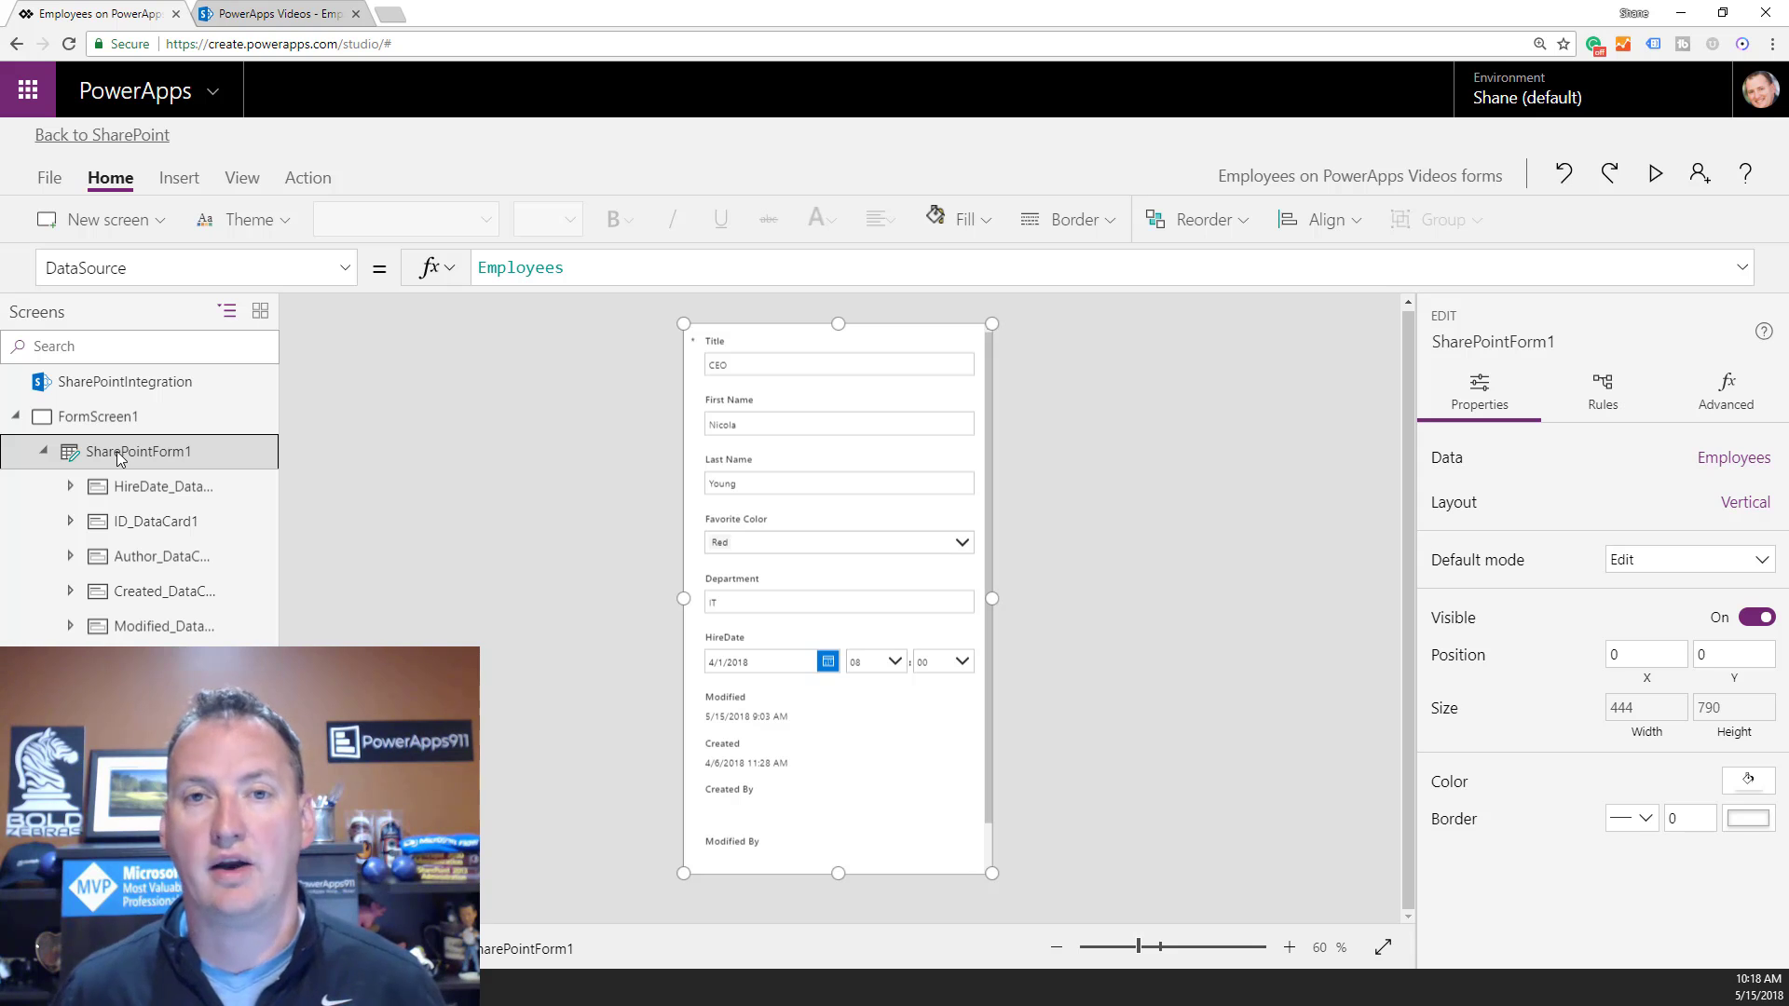
pyautogui.click(141, 391)
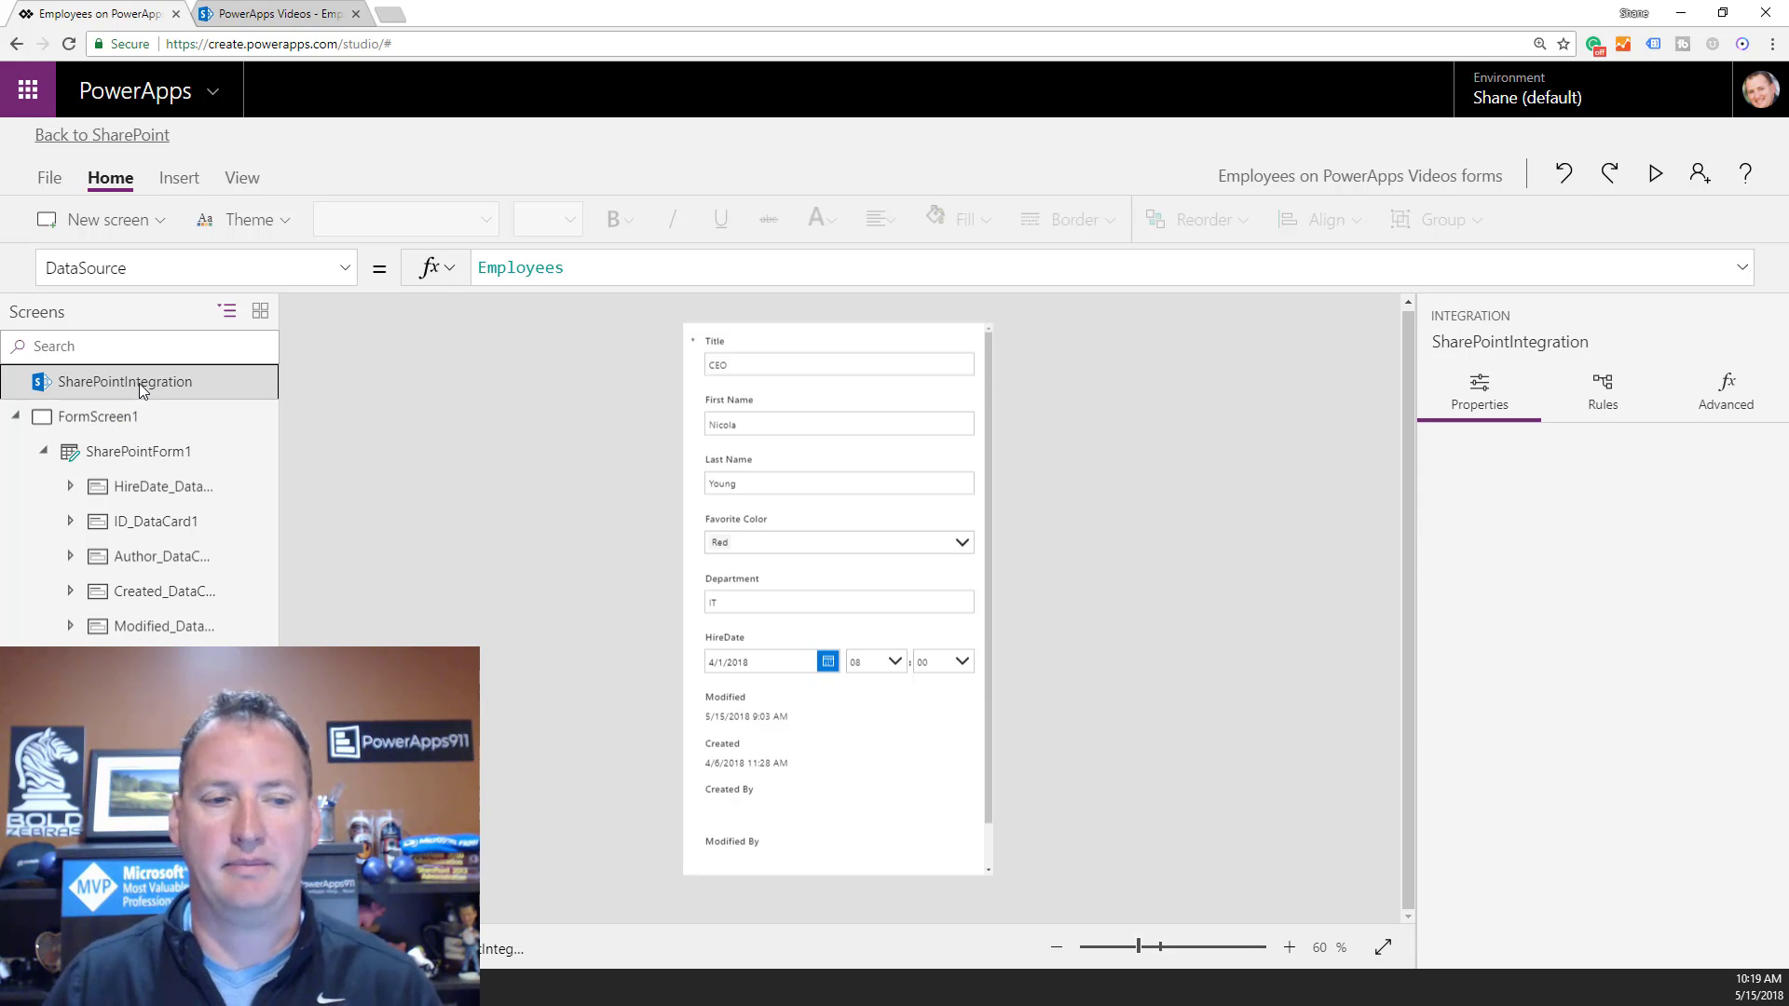
pyautogui.click(344, 268)
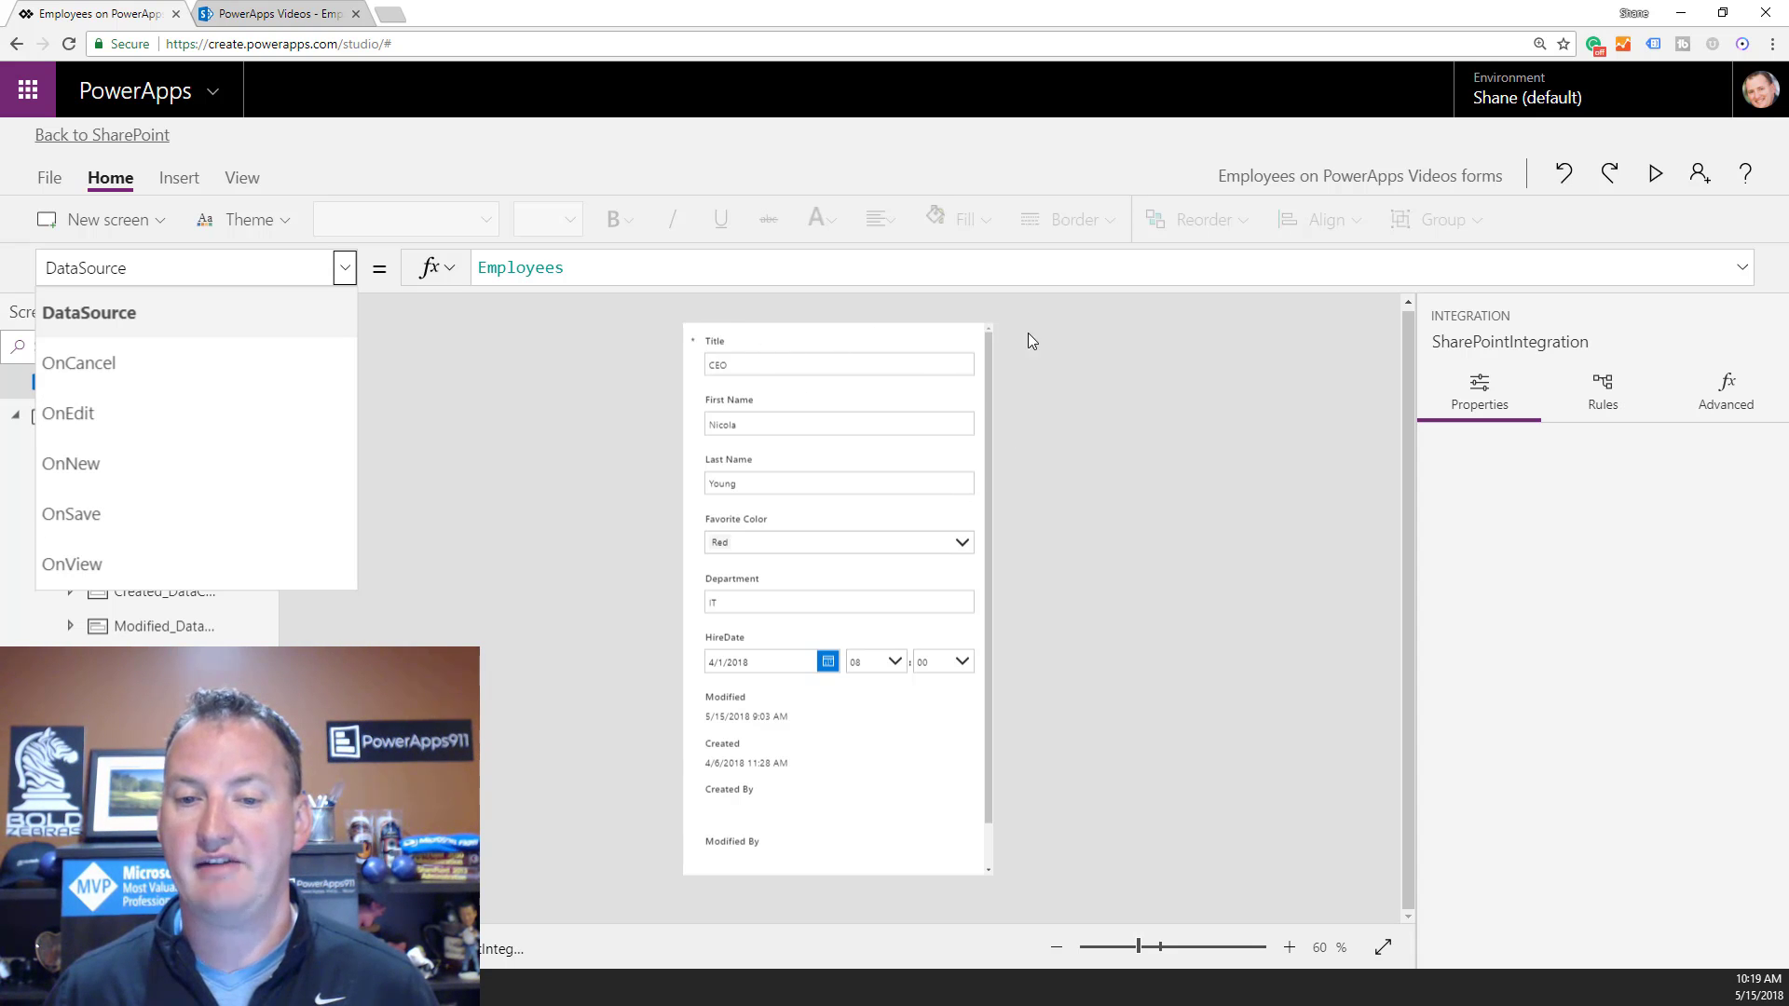
pyautogui.click(292, 18)
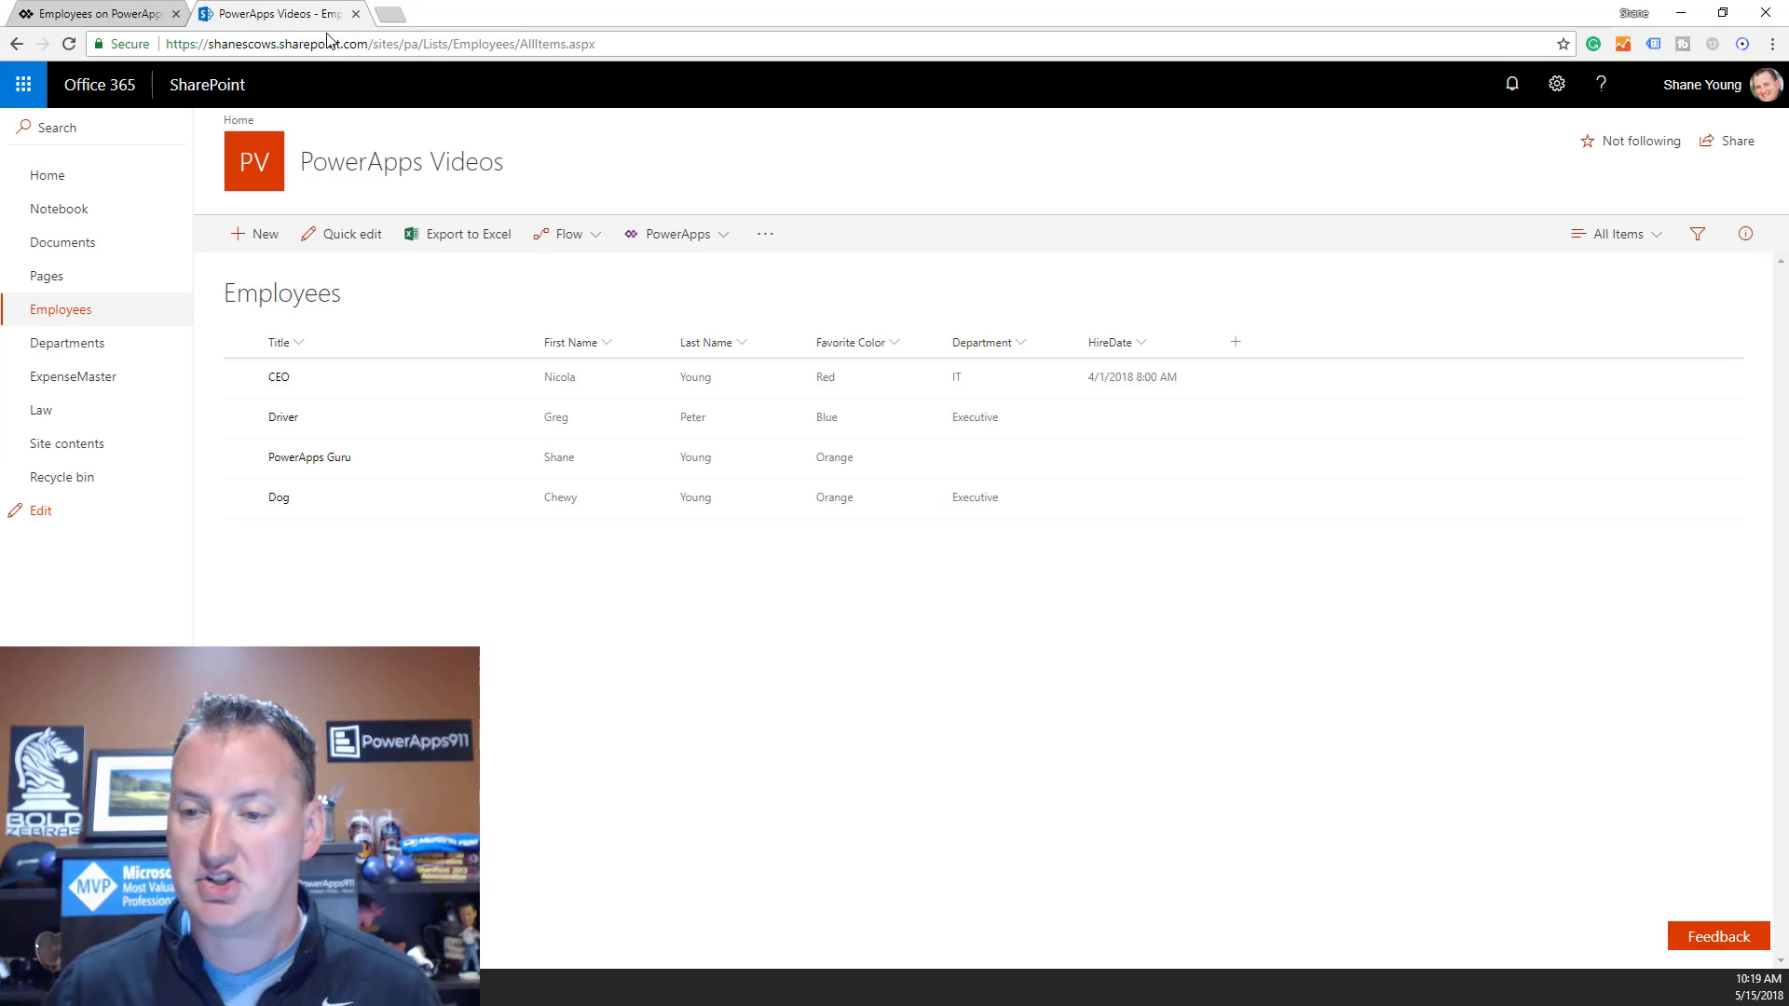
pyautogui.click(278, 375)
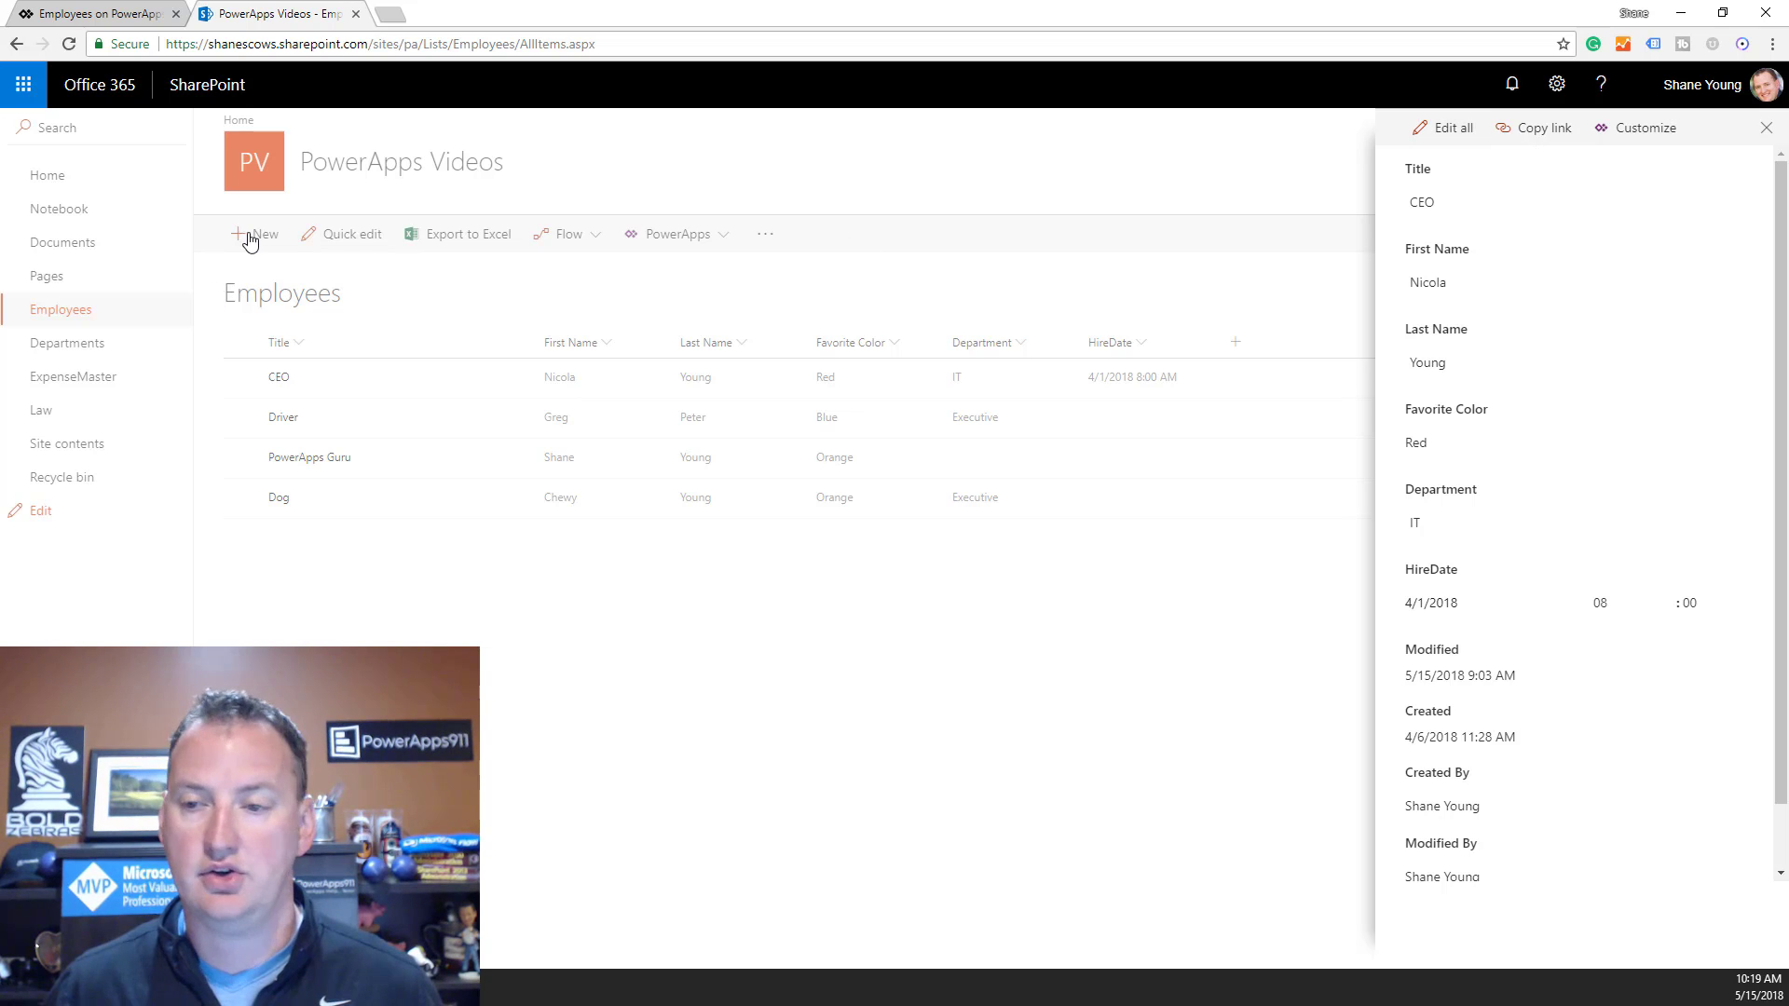
pyautogui.click(1453, 140)
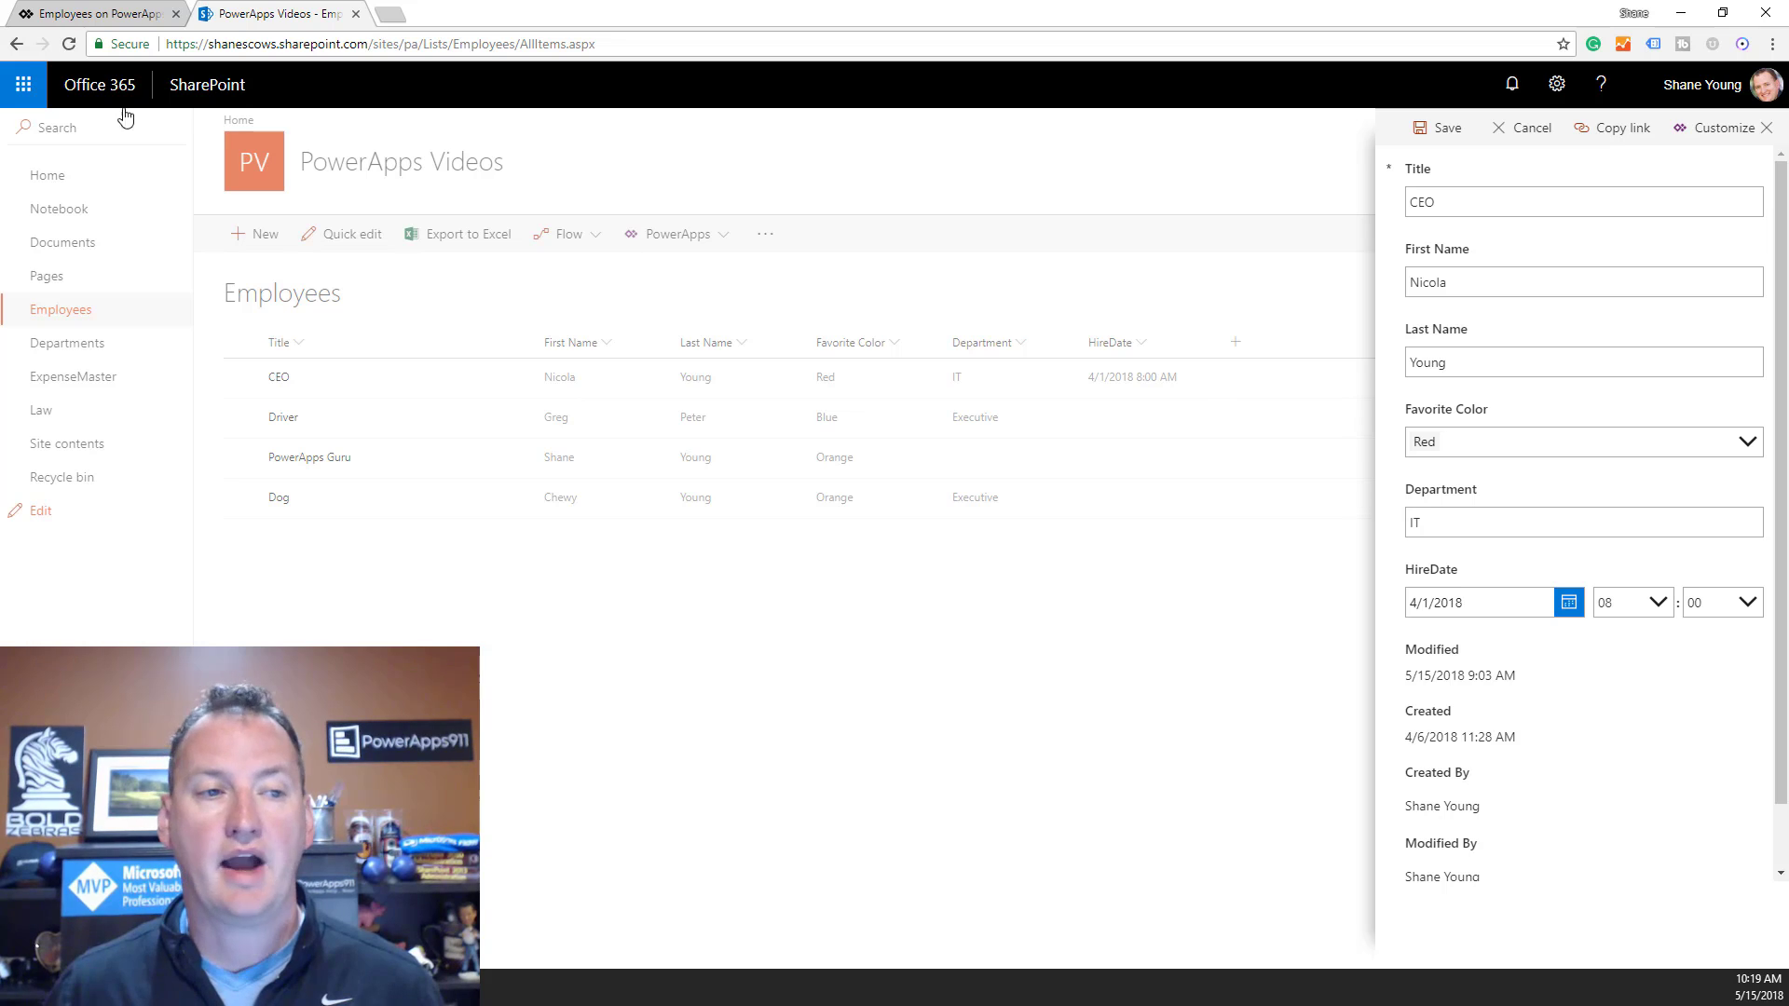
pyautogui.click(97, 13)
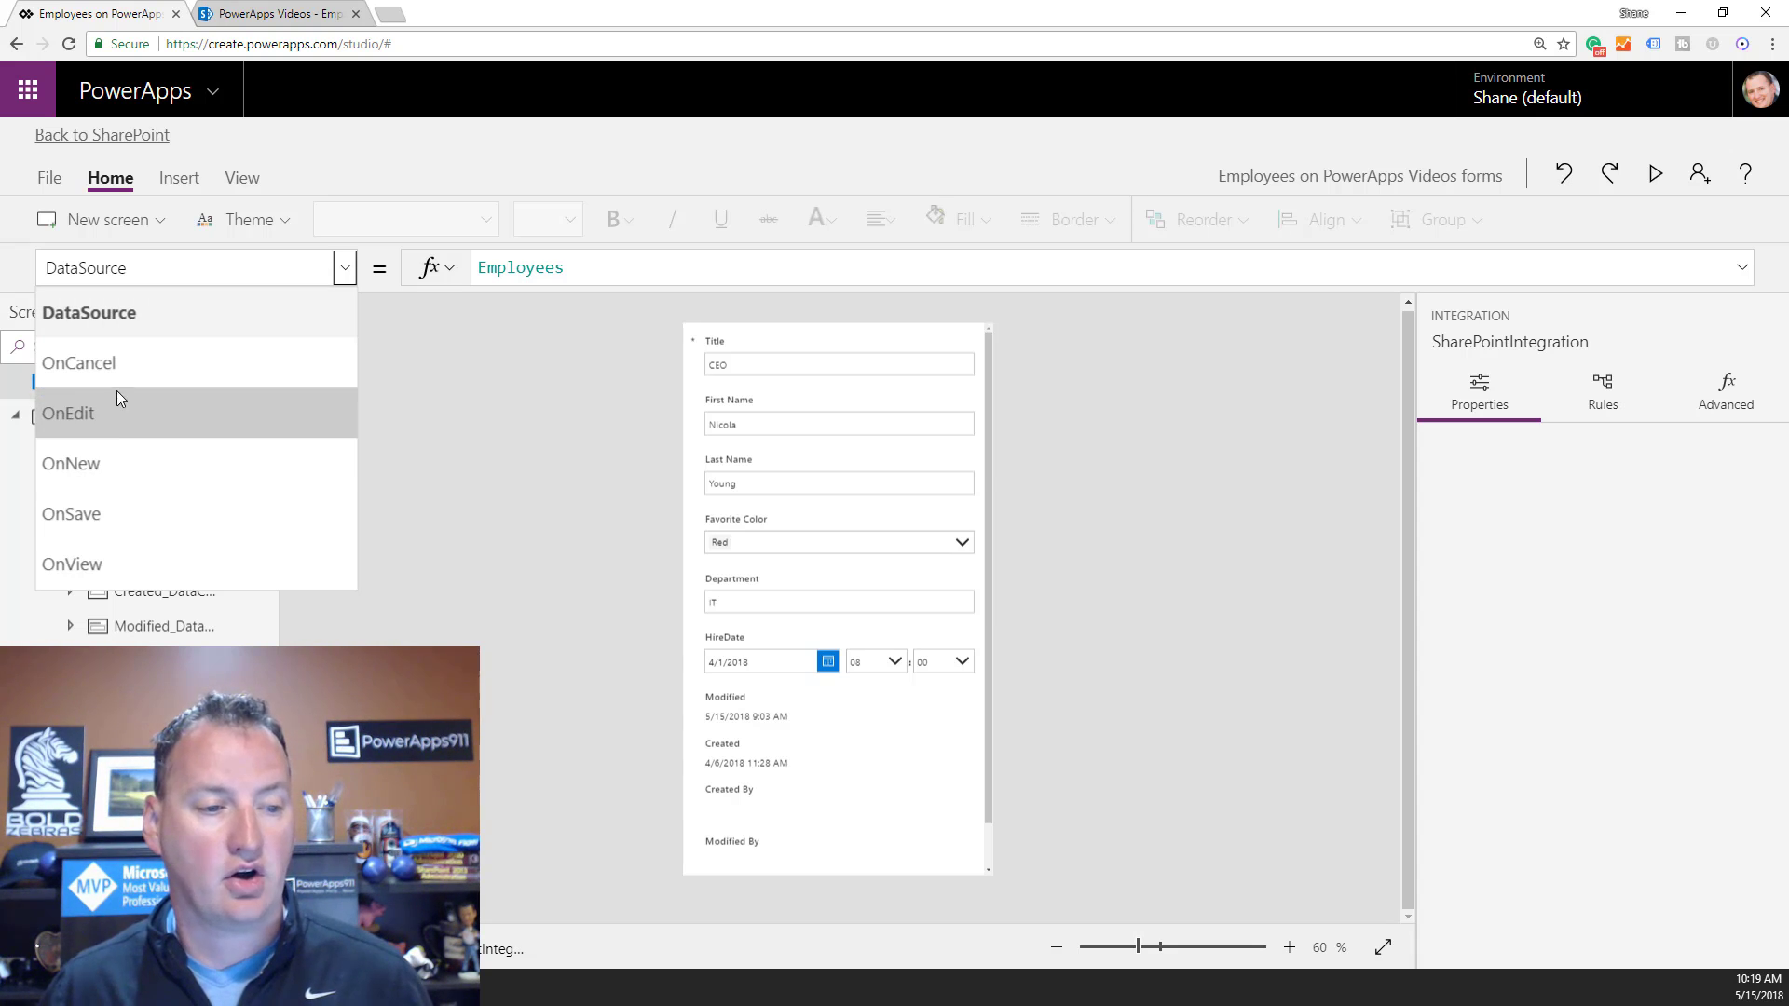
# Inspect the SharePointIntegration OnView, OnSave and OnEdit formulas.
pyautogui.click(99, 570)
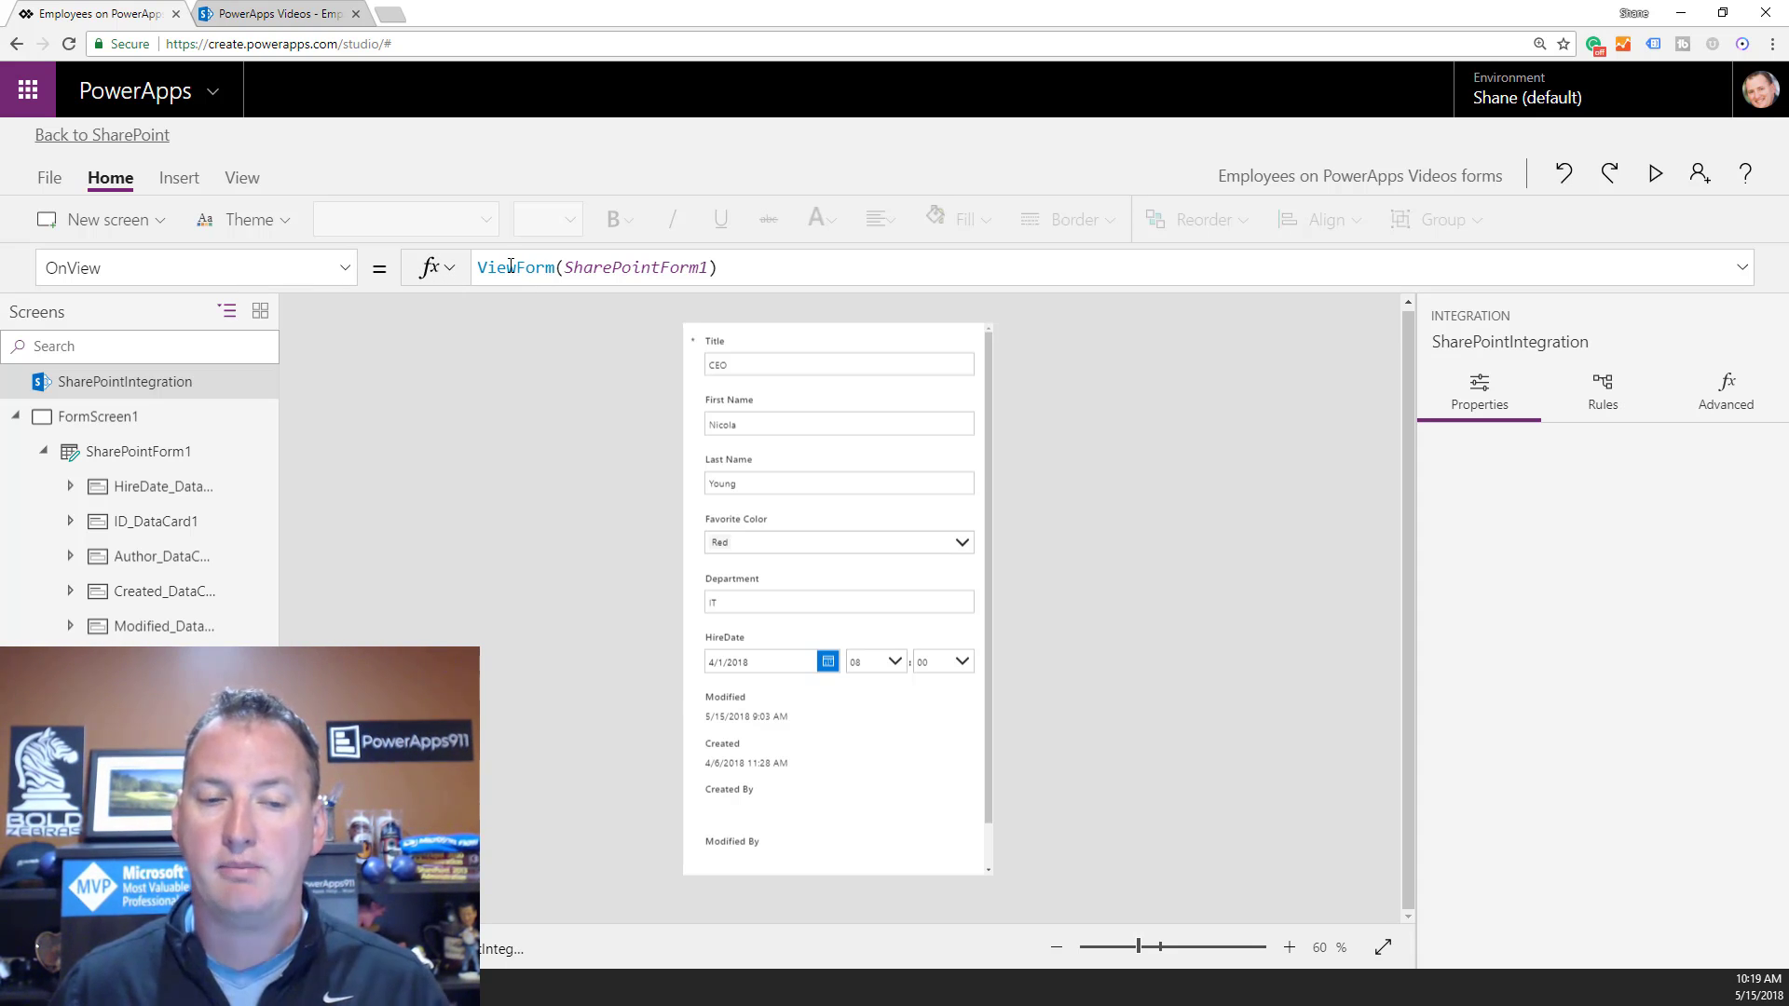
pyautogui.click(353, 272)
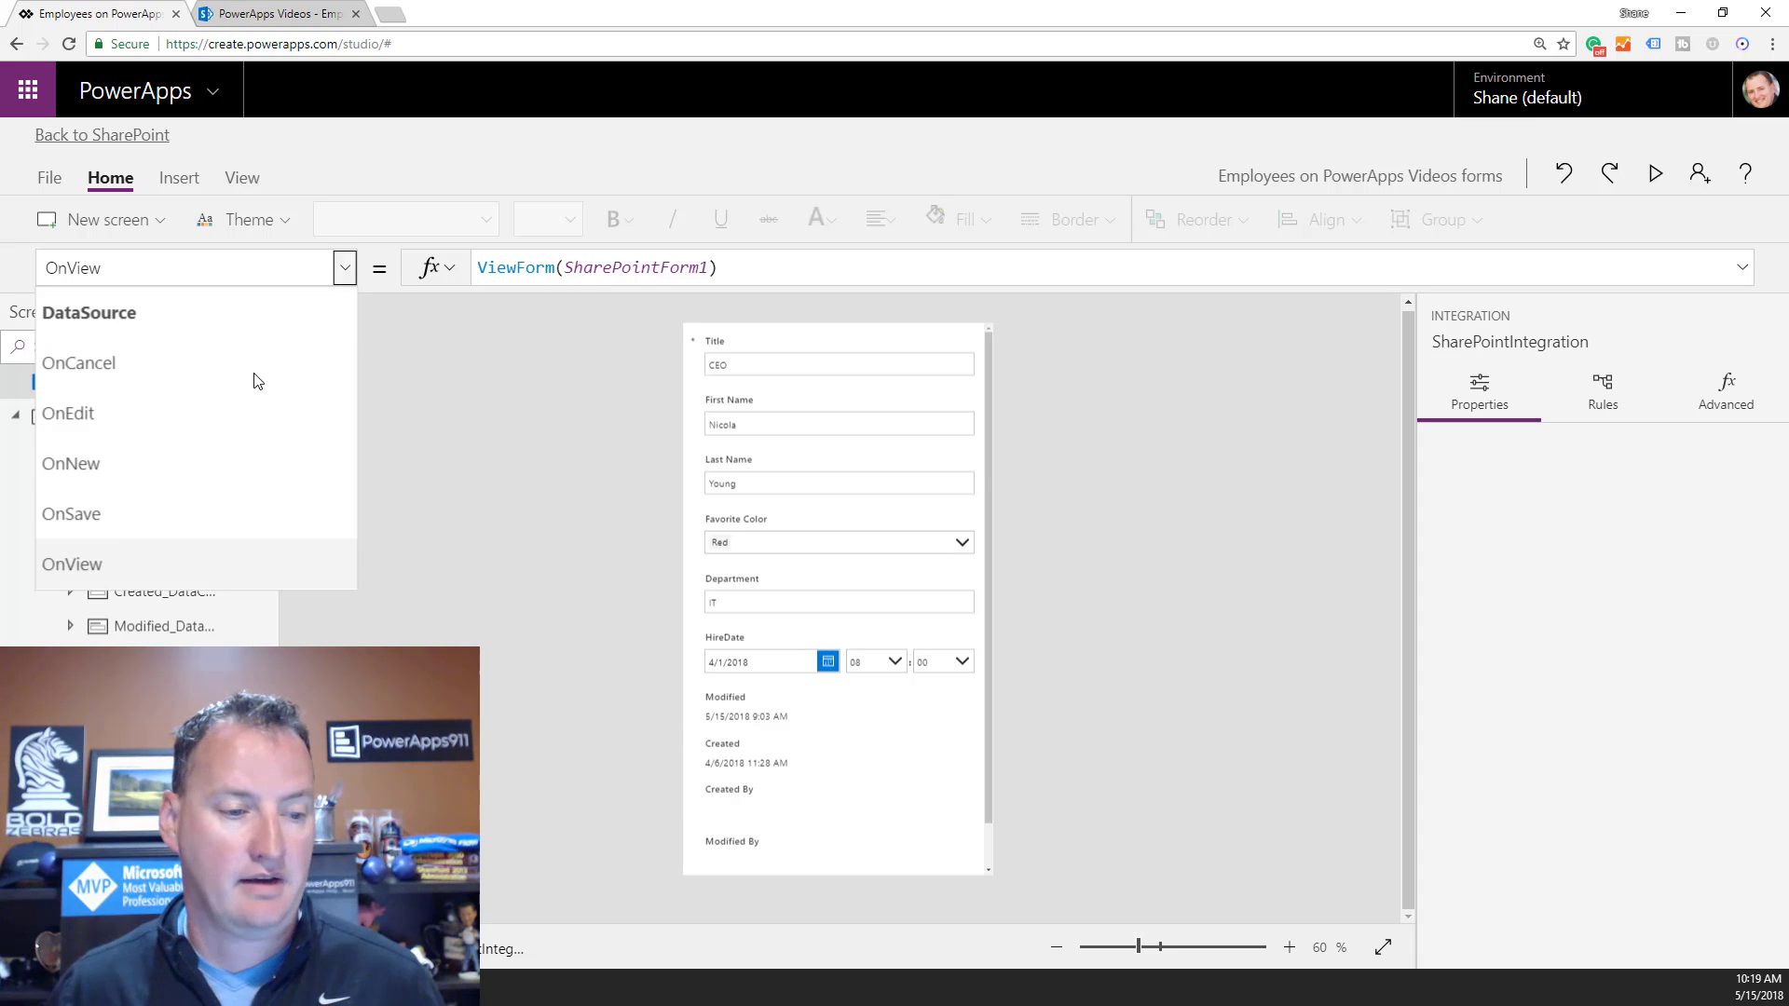
pyautogui.click(94, 505)
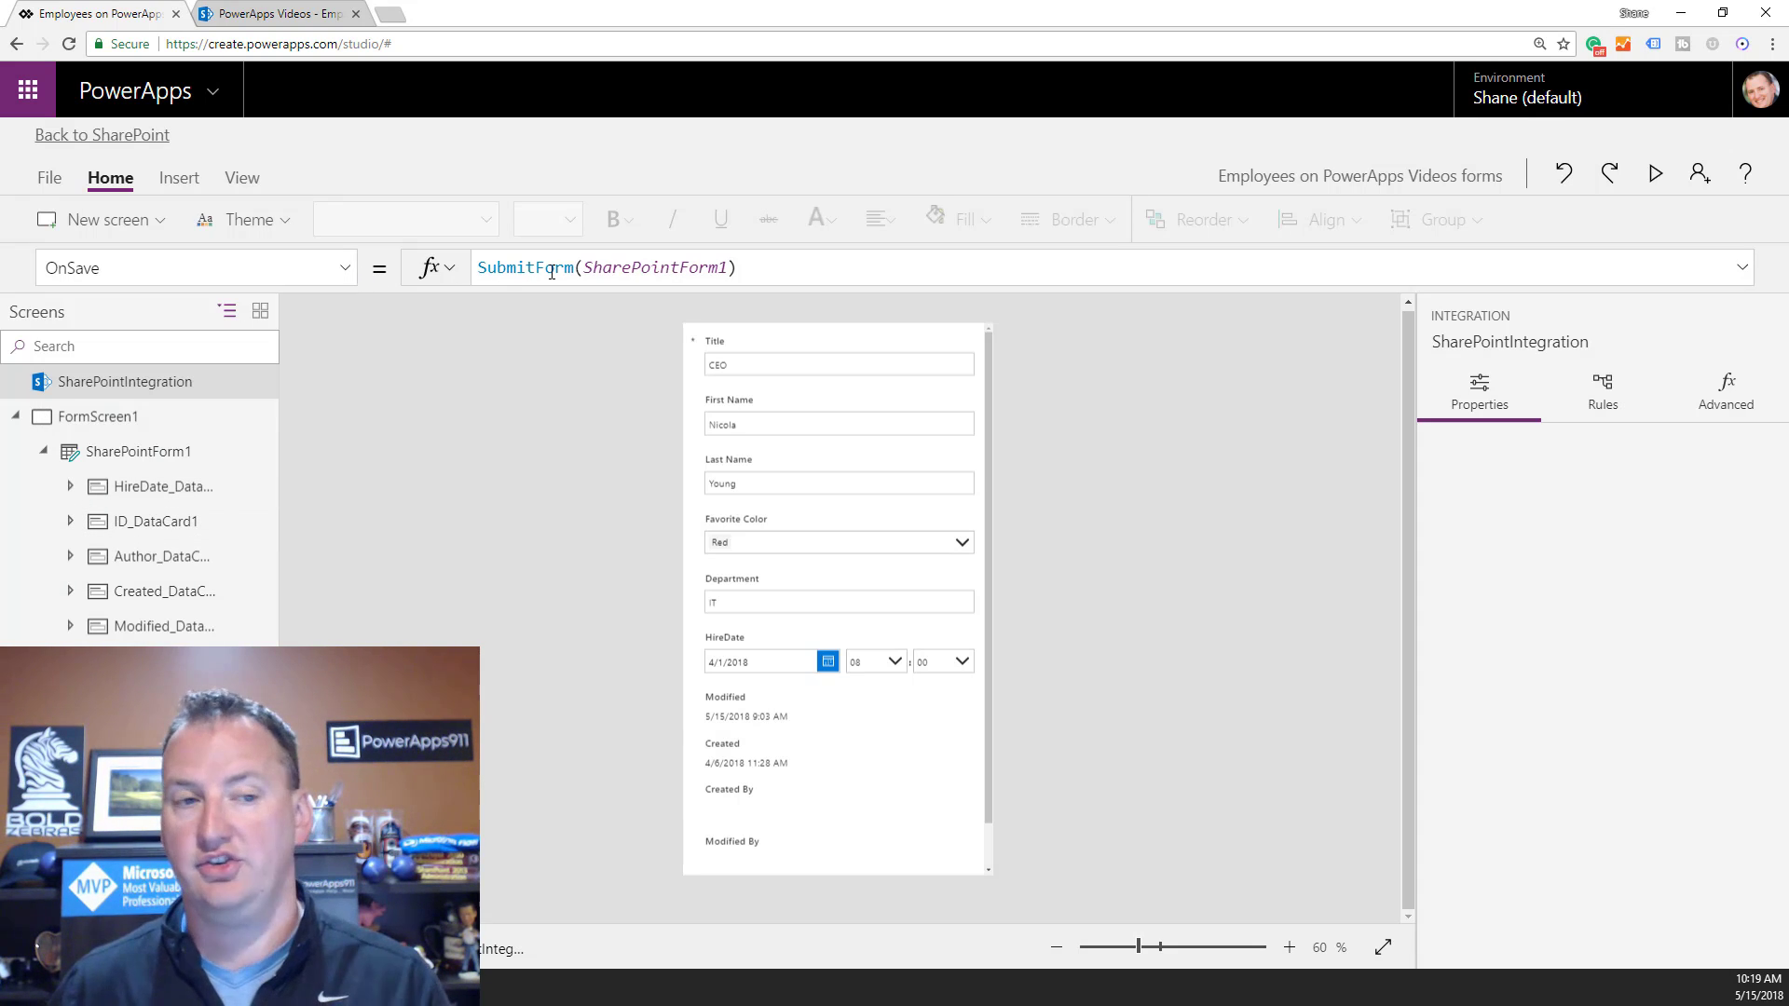
pyautogui.click(346, 270)
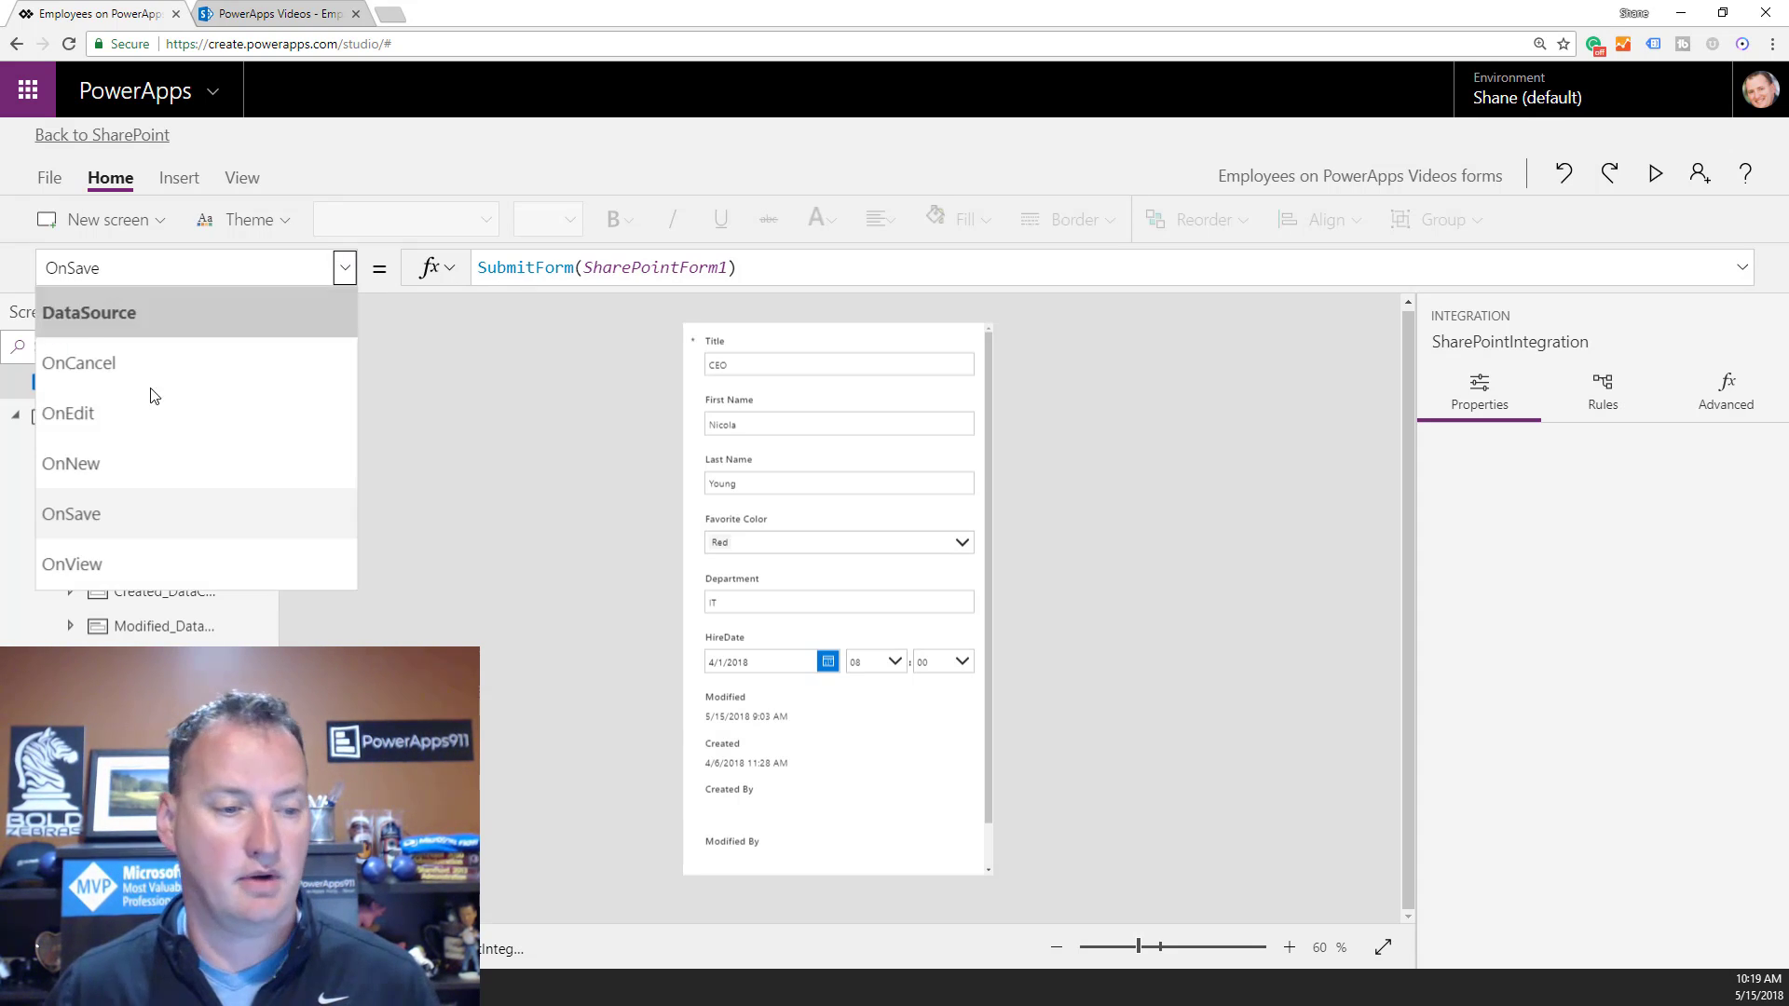
pyautogui.click(108, 415)
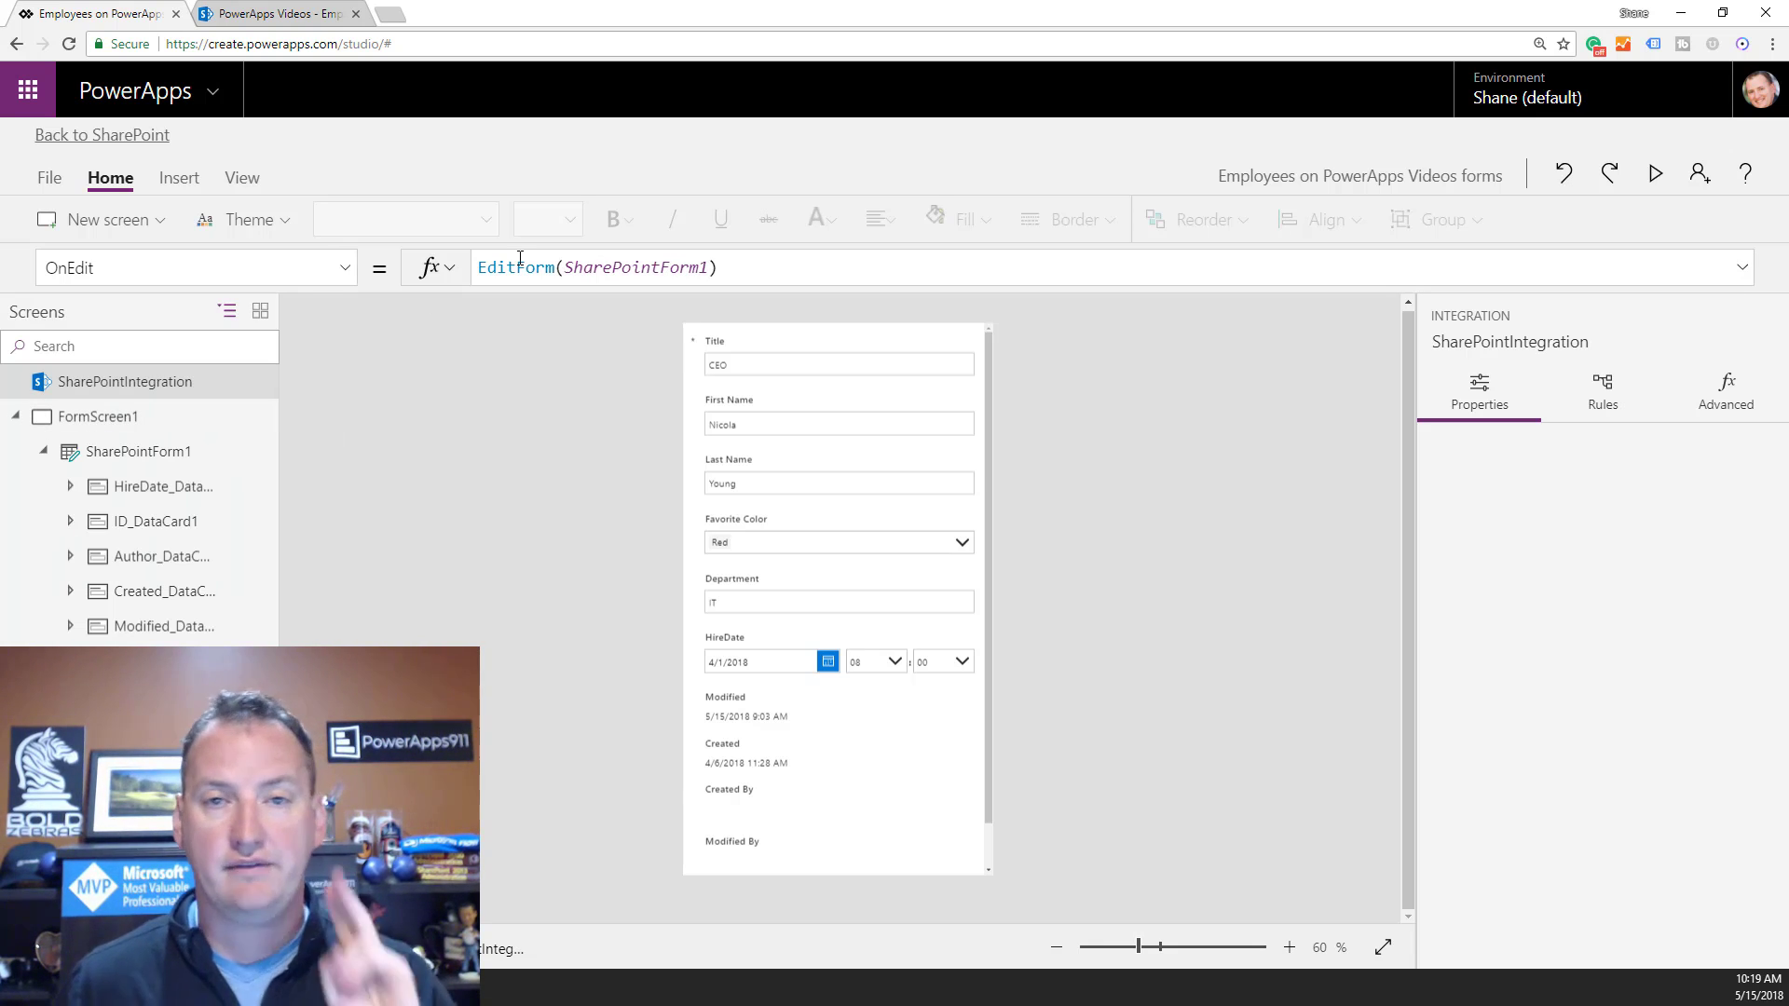
pyautogui.click(344, 269)
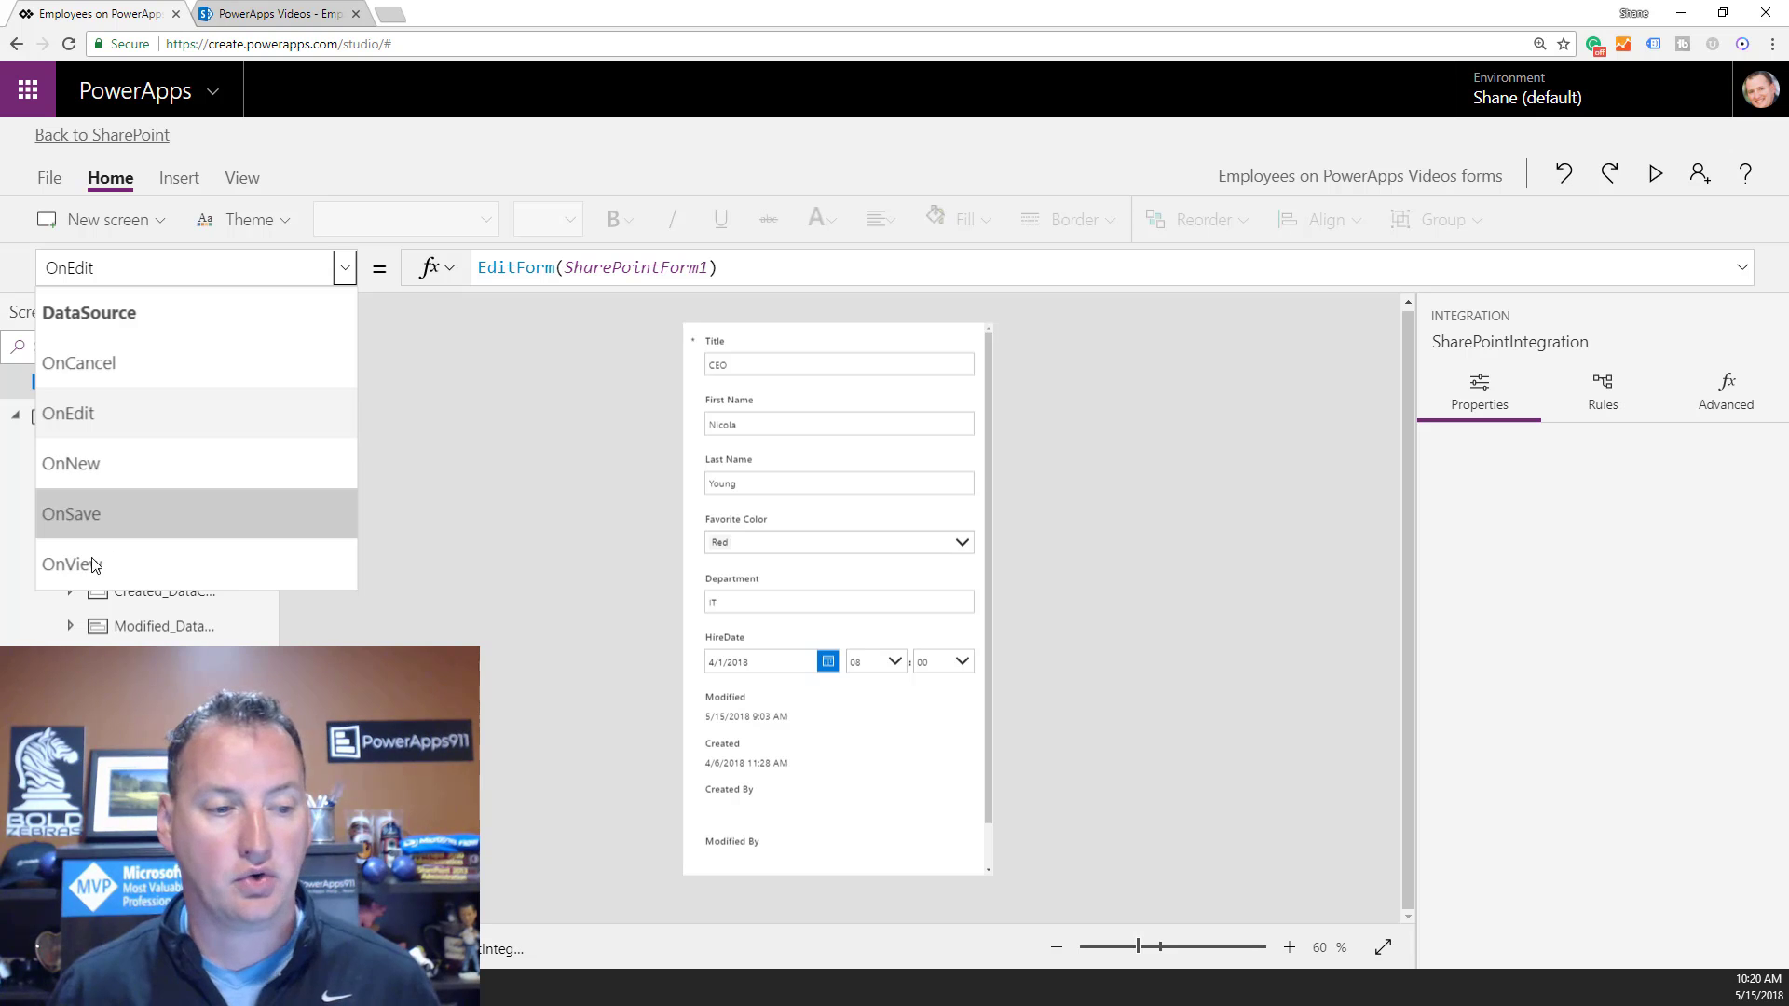
# Return to OnSave, leaving SubmitForm(SharePointForm1) unchanged after adding and removing a semicolon.
pyautogui.click(115, 518)
pyautogui.click(771, 267)
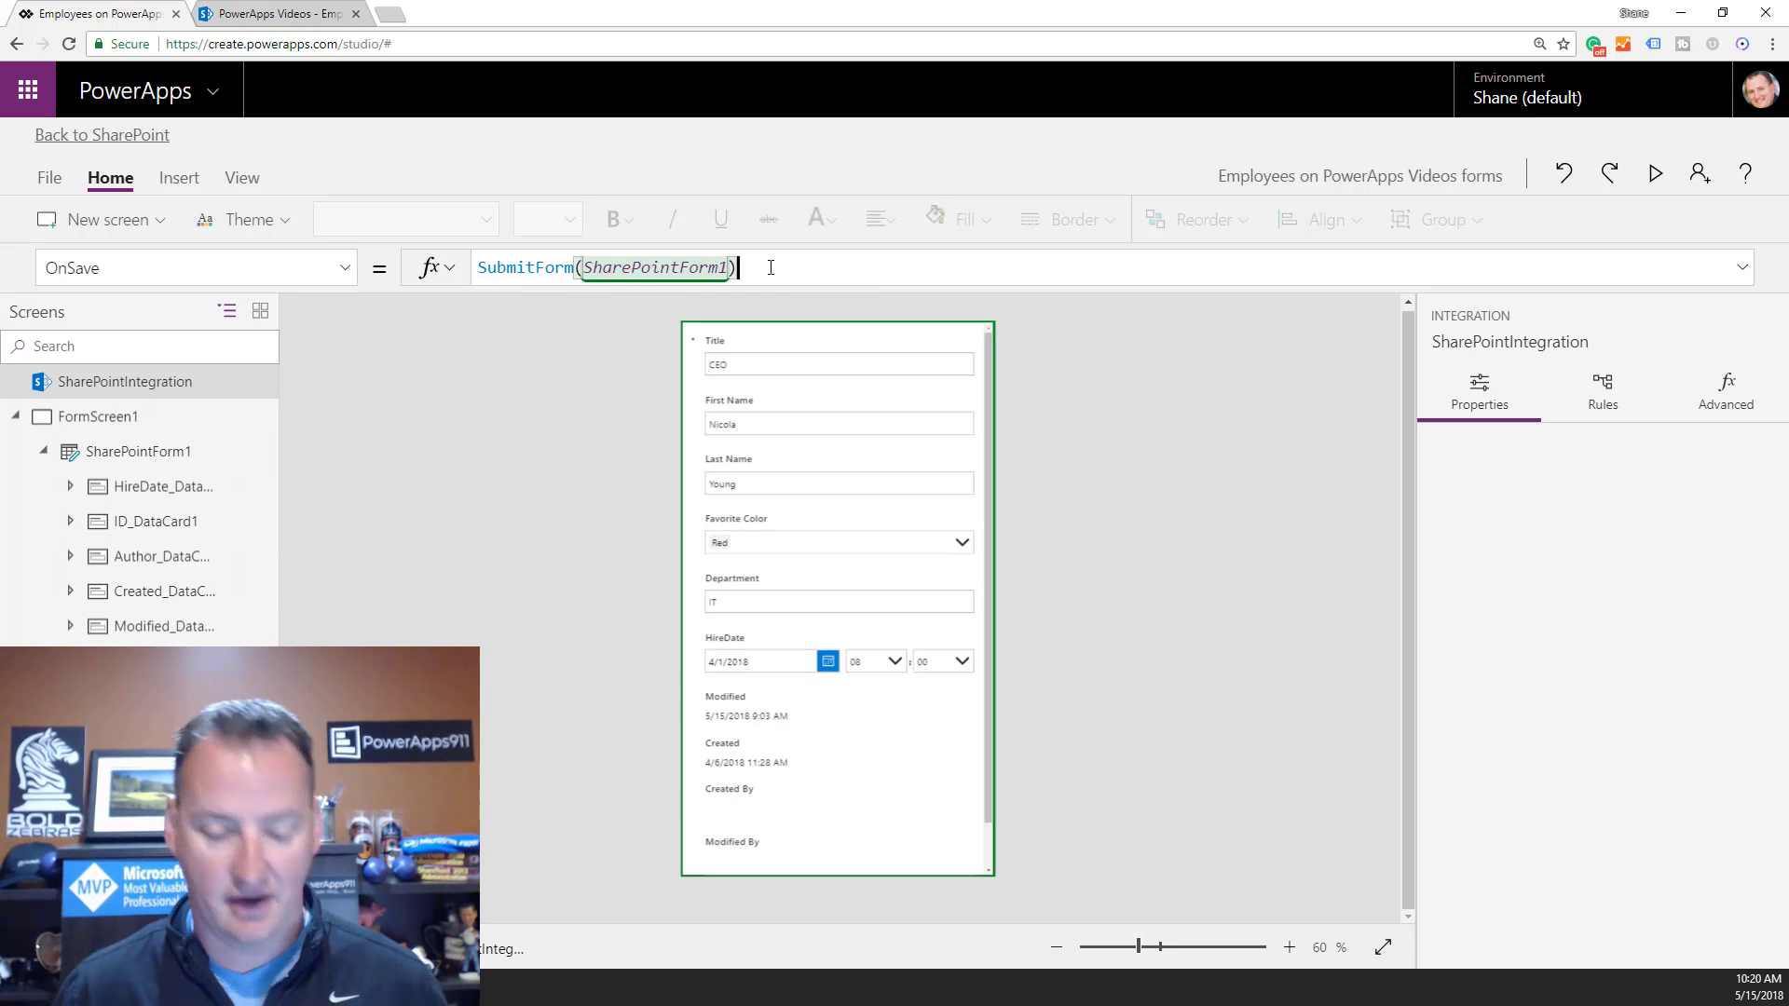
pyautogui.write(';')
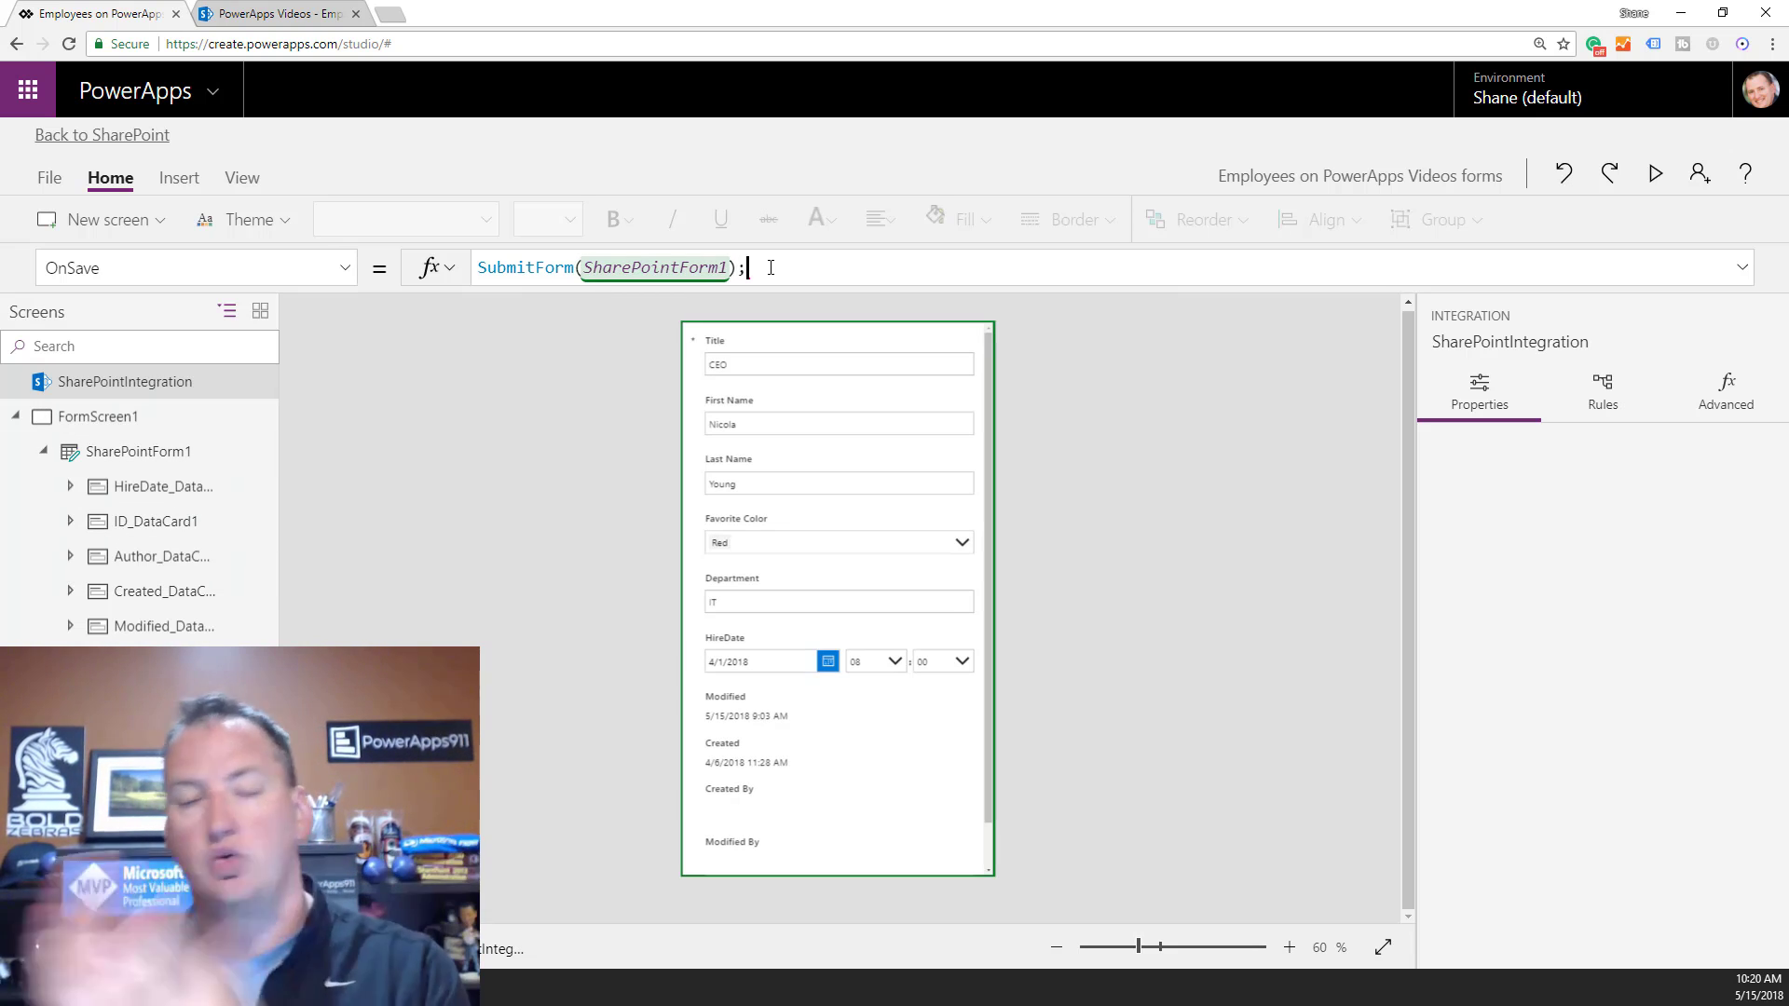
pyautogui.press('BackSpace')
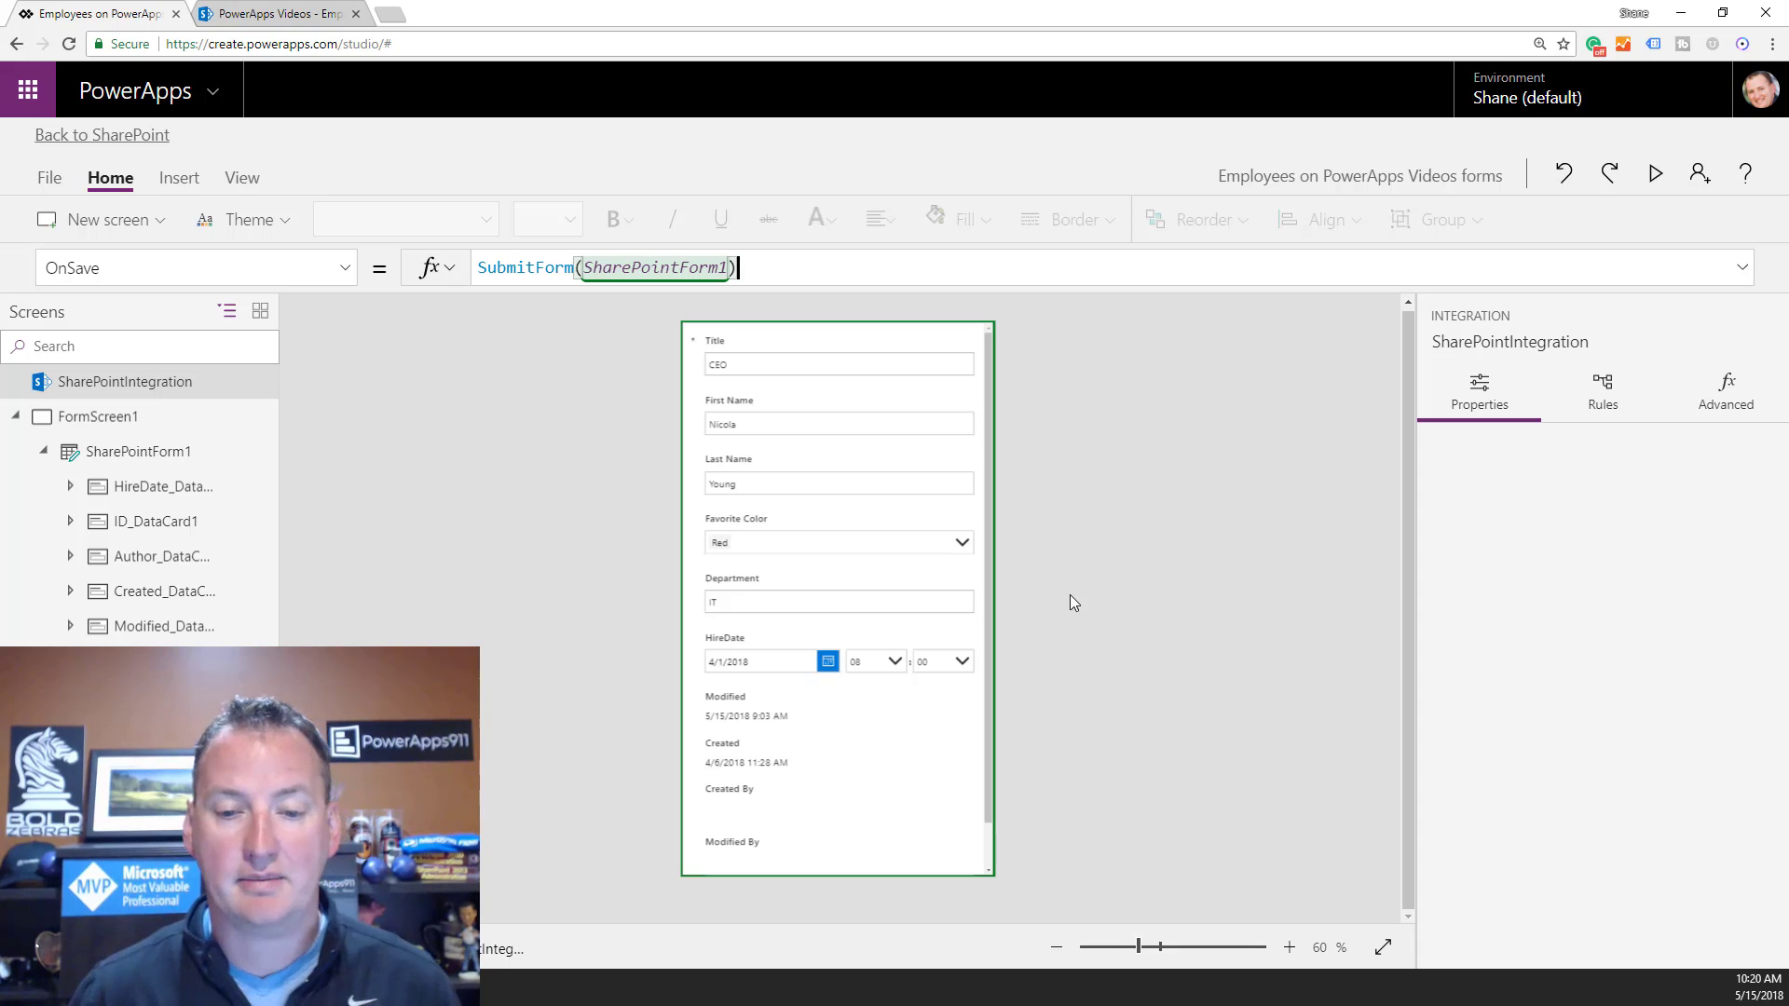
# Compare the Created By card with the form shown in the SharePoint list.
pyautogui.click(882, 819)
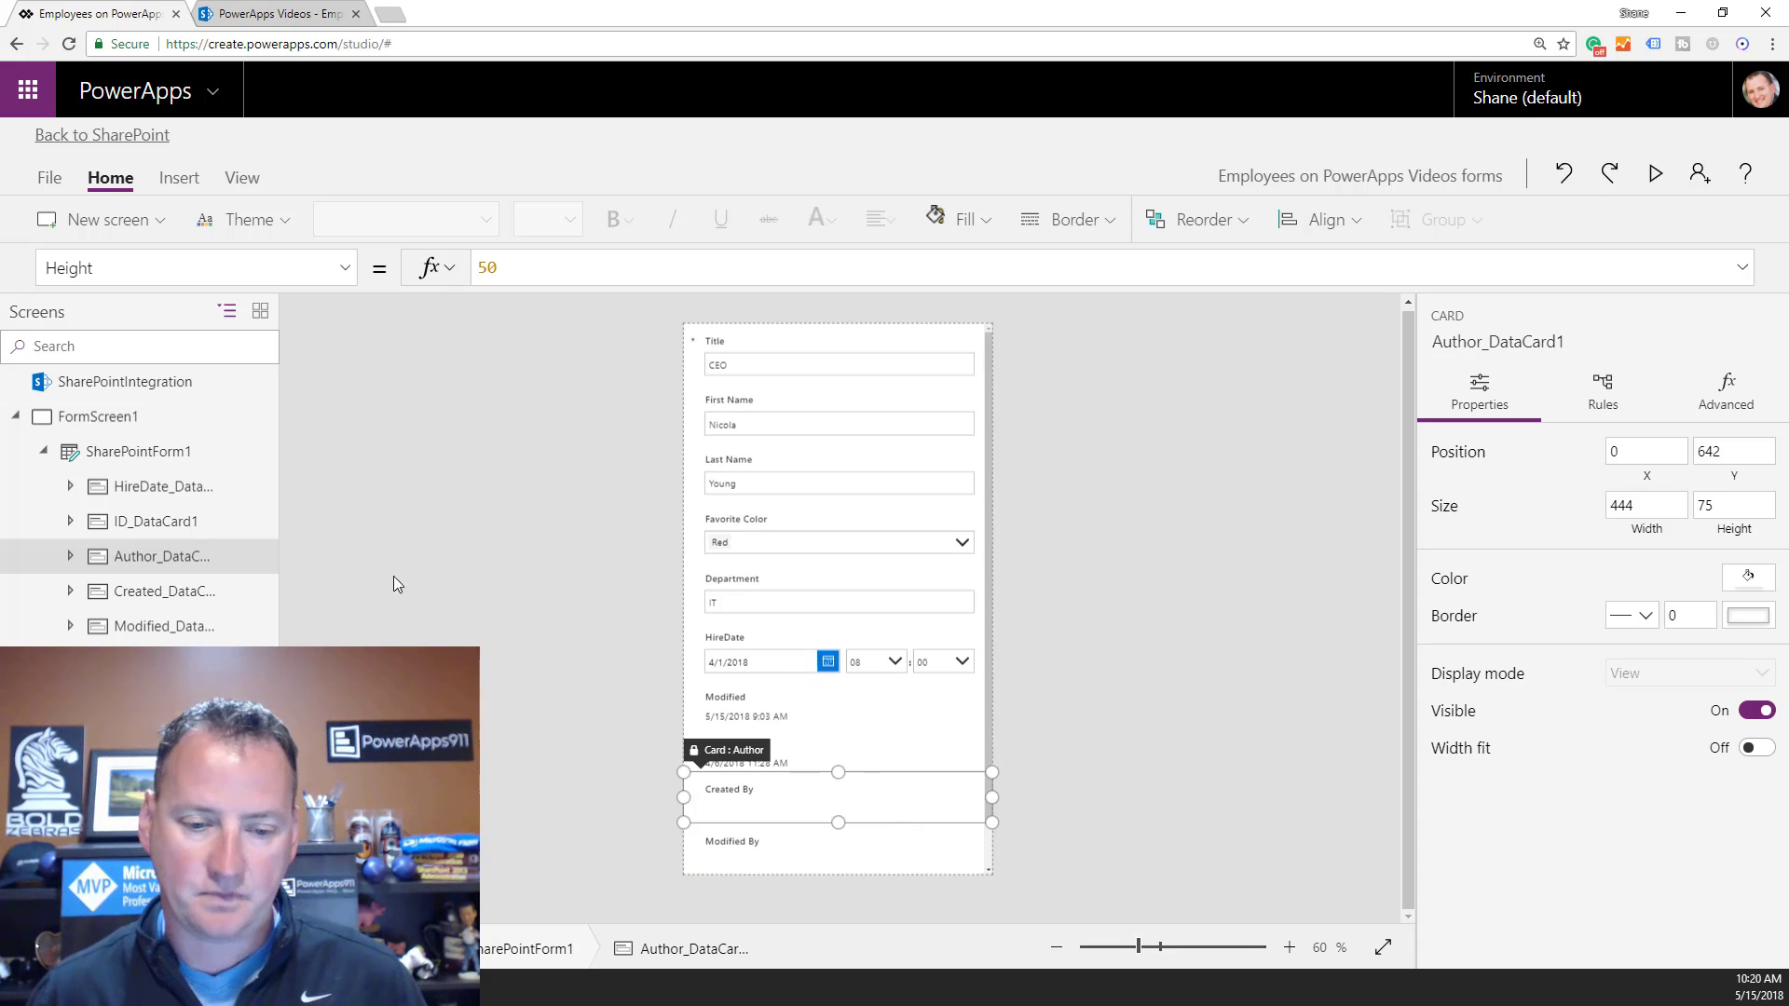
pyautogui.scroll(-1, 847, 734)
pyautogui.click(271, 14)
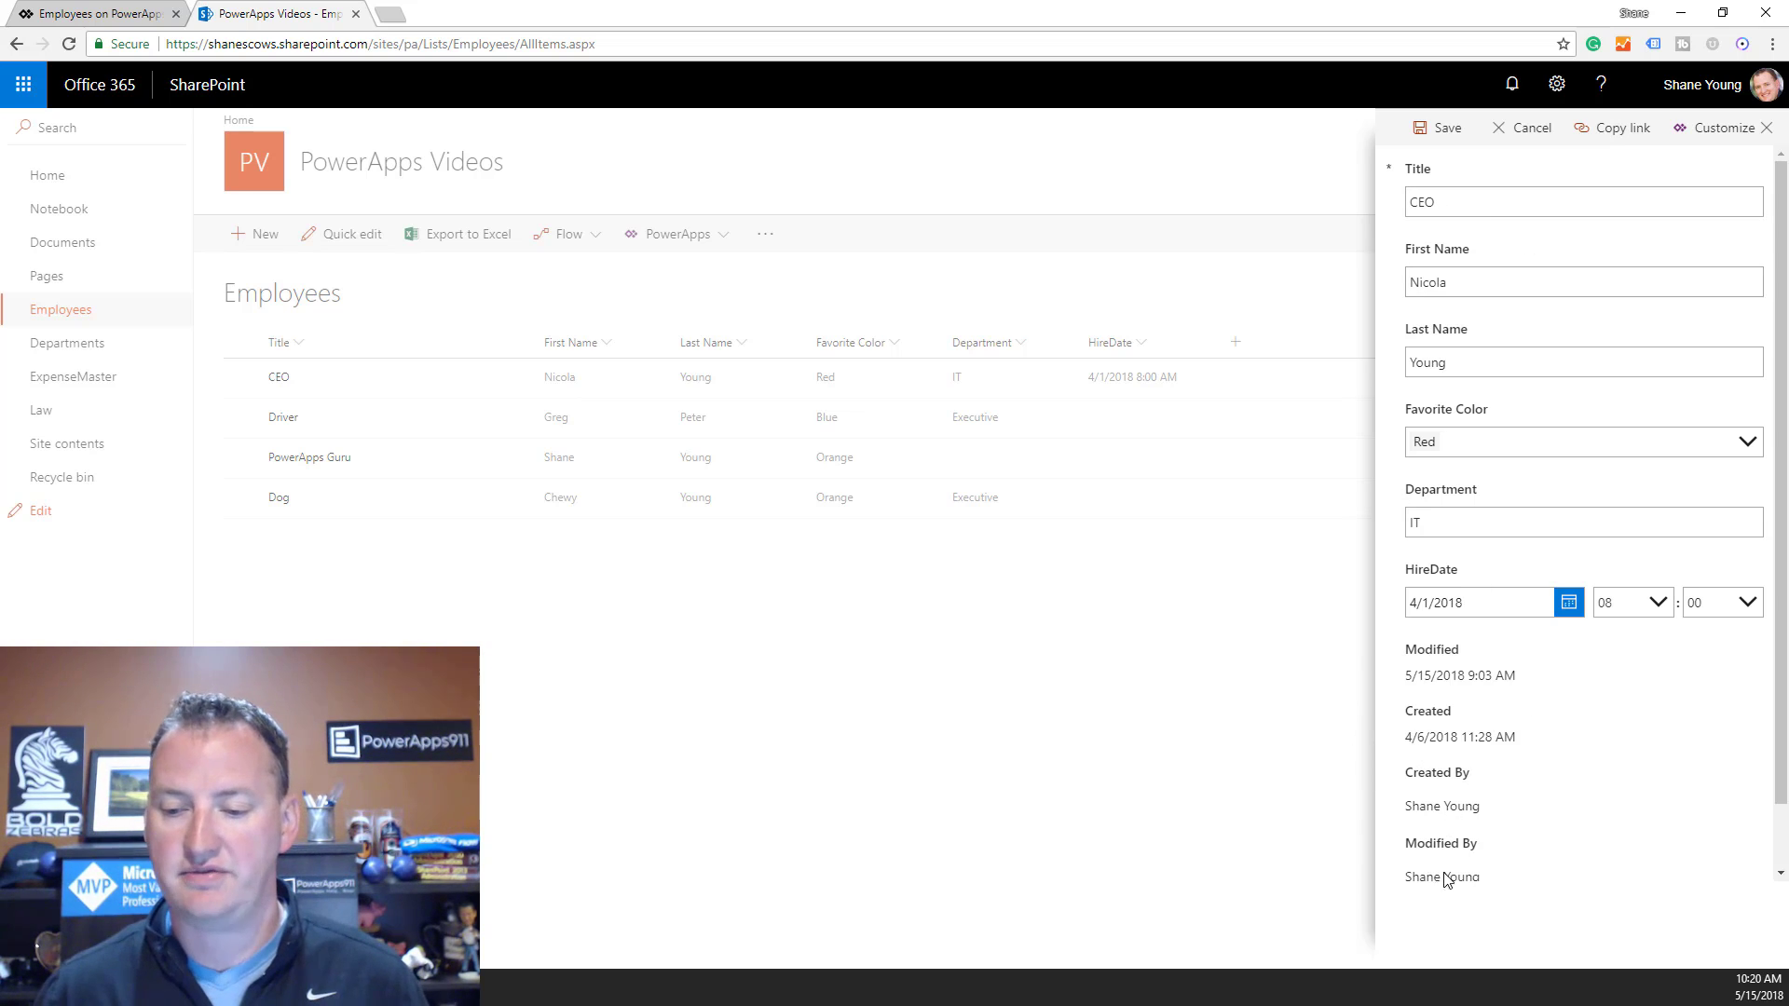
pyautogui.scroll(-1, 1545, 809)
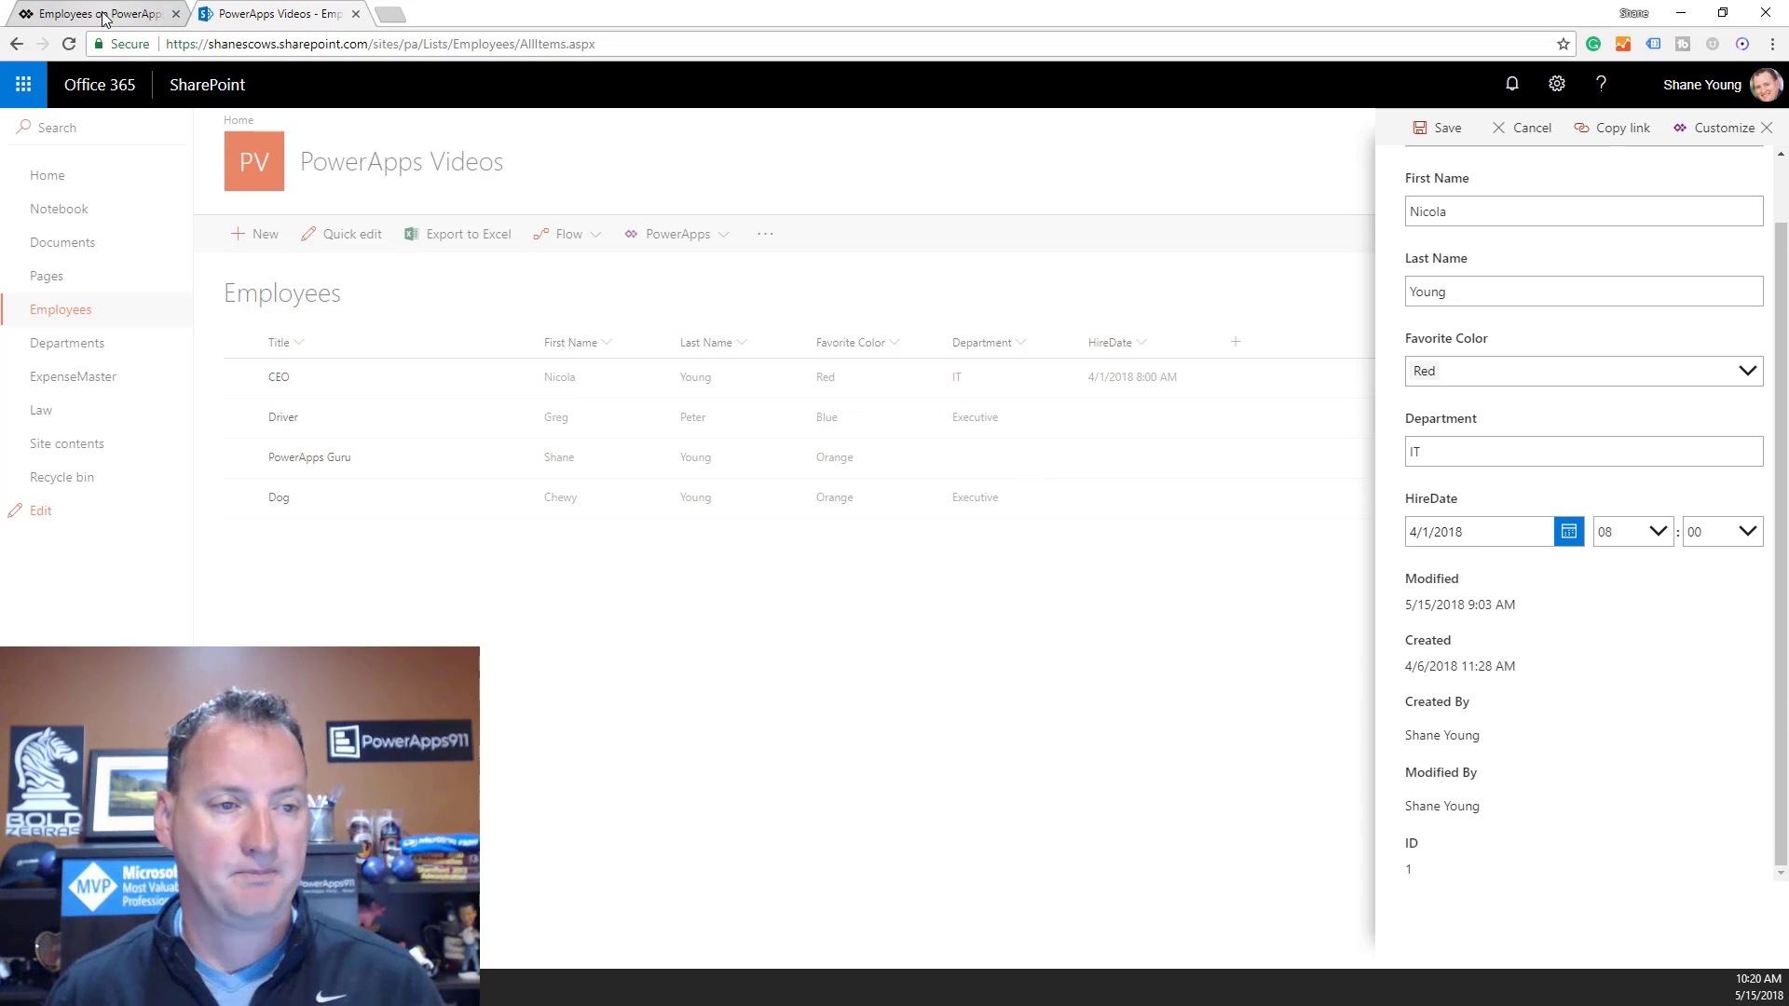
pyautogui.click(160, 16)
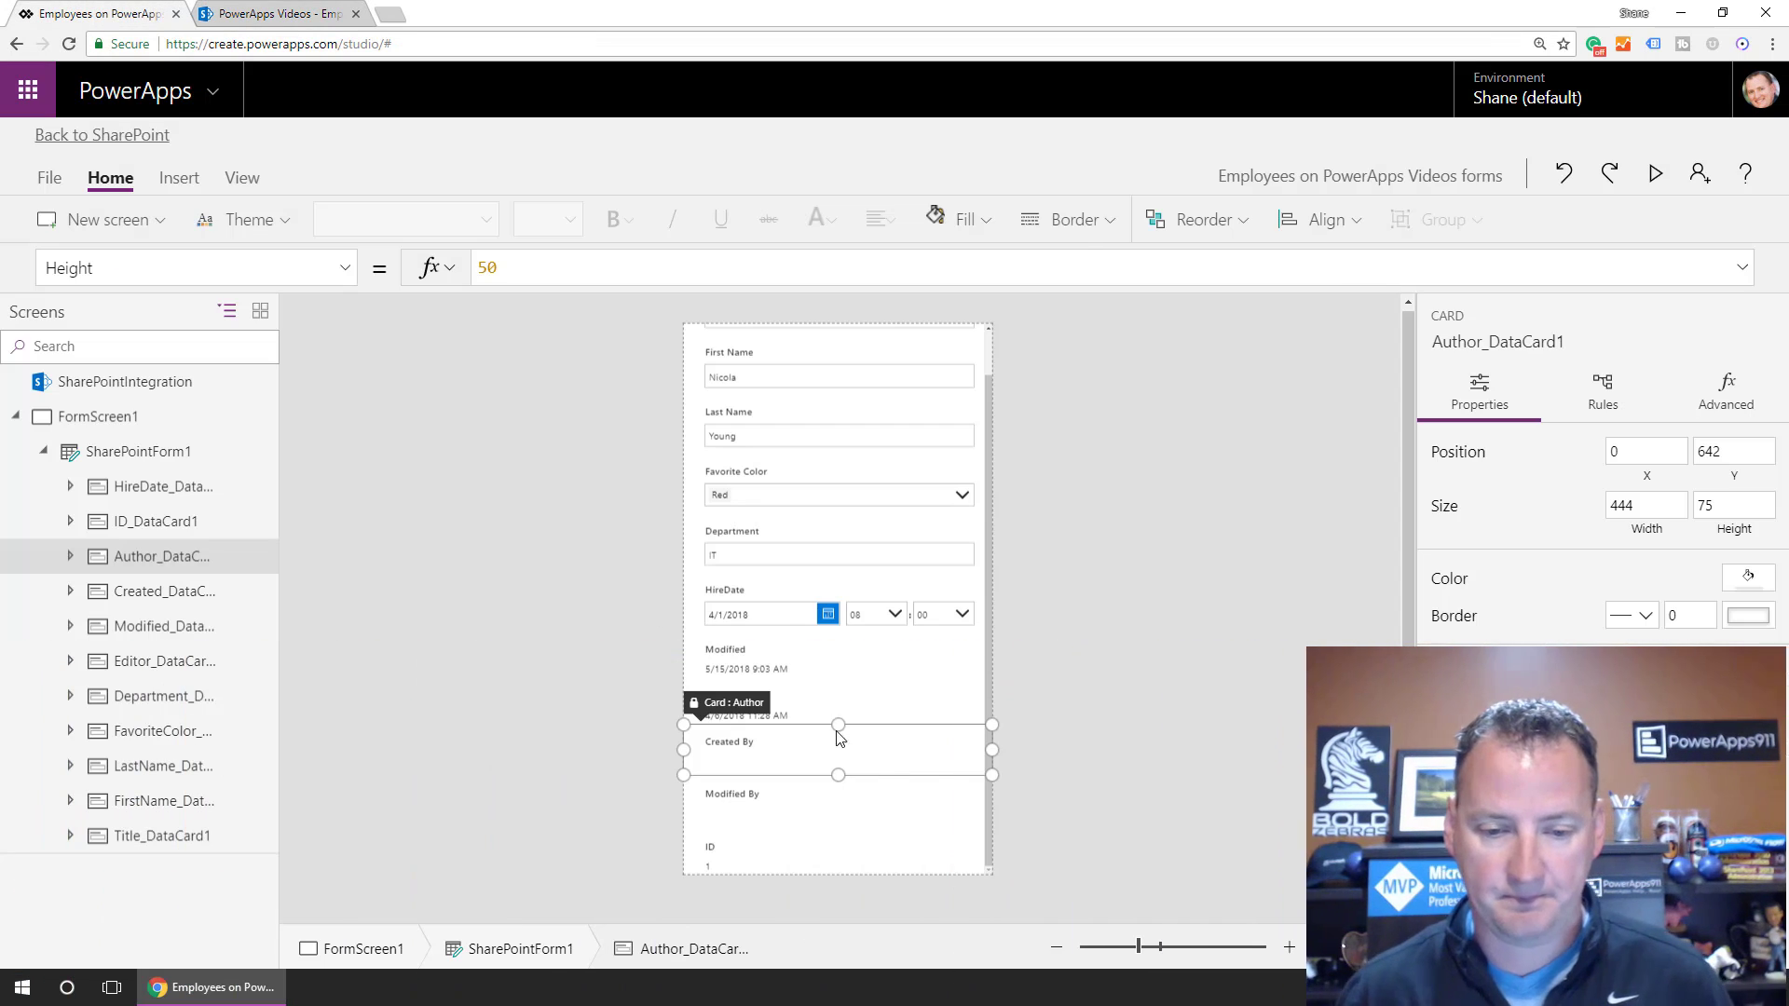
# Select Modified_DataCard1 and bring up its Visible formula for replacement.
pyautogui.click(820, 669)
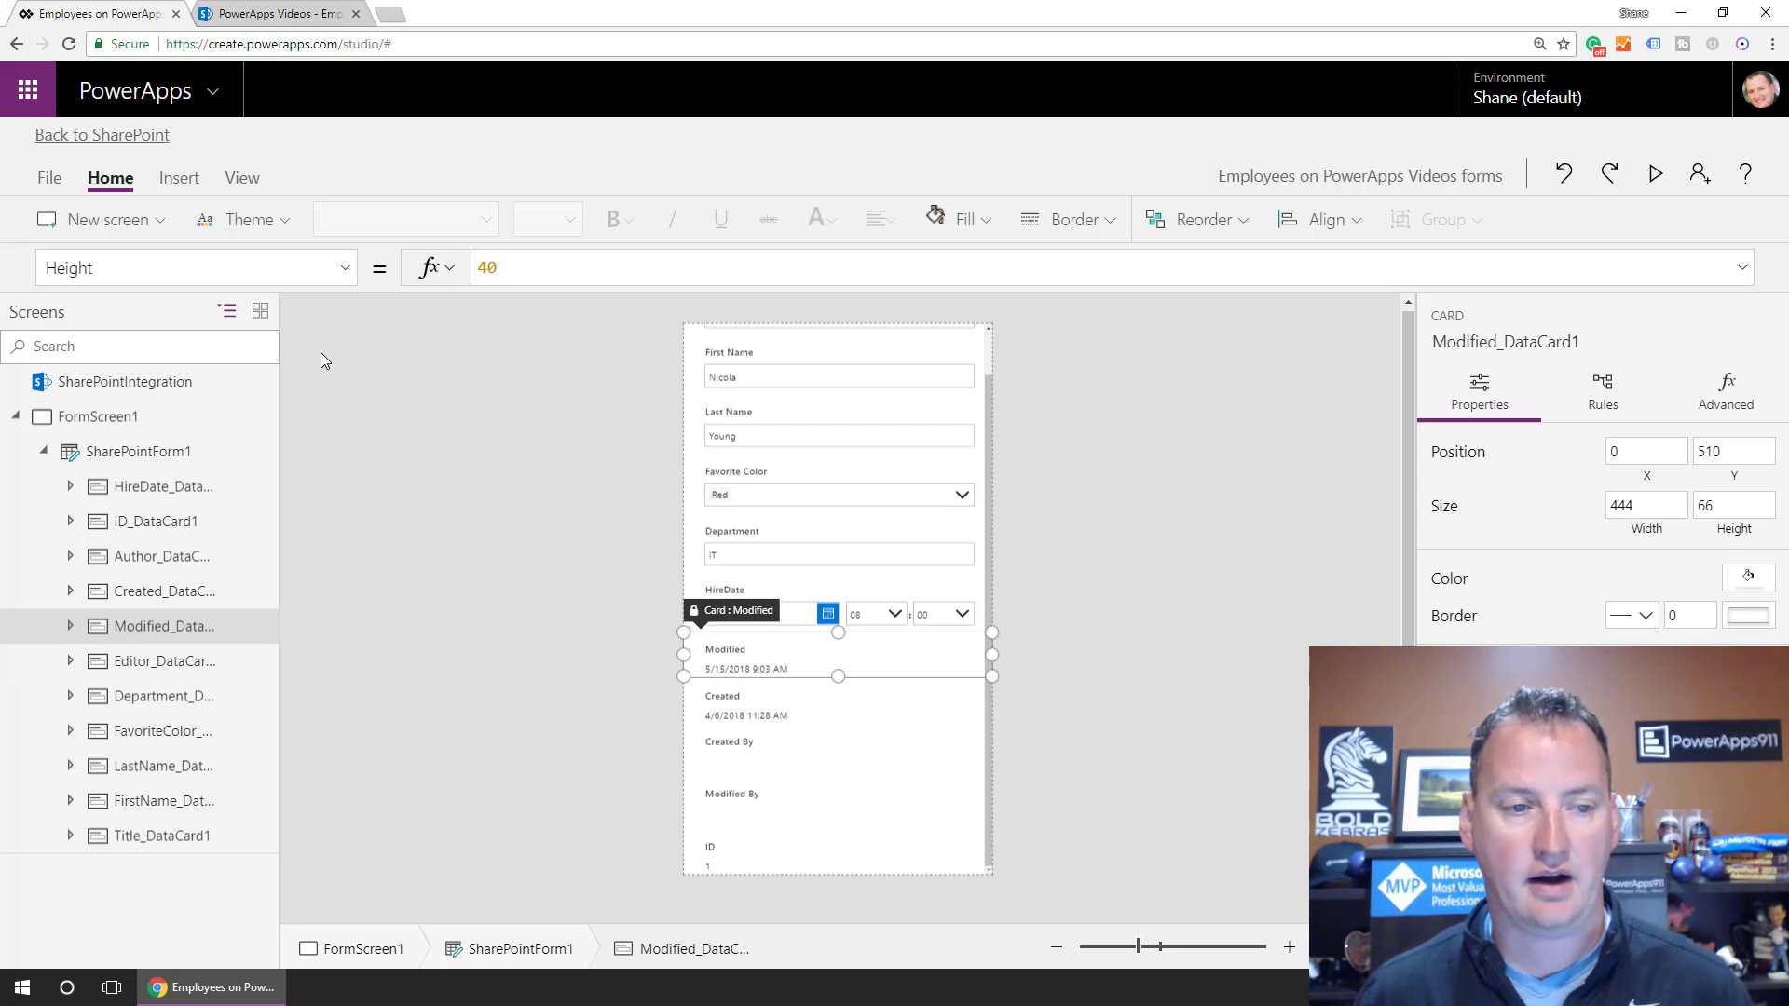
pyautogui.click(352, 270)
pyautogui.scroll(-3, 264, 571)
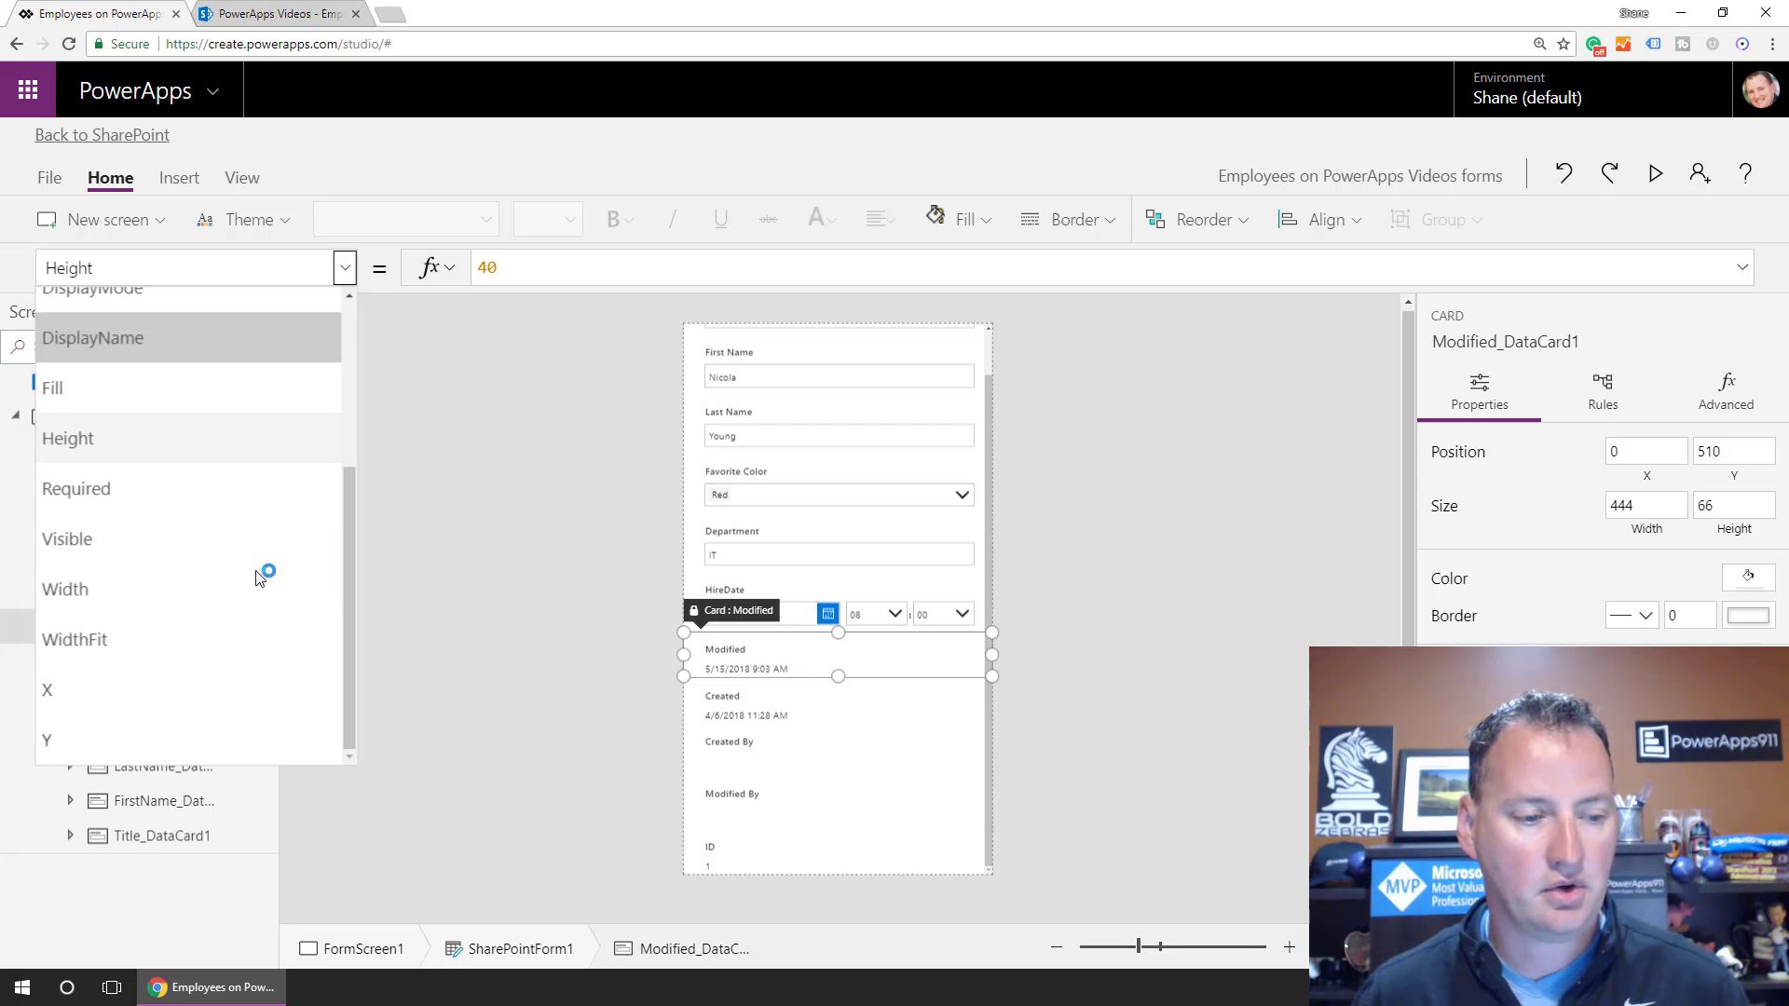
pyautogui.click(131, 549)
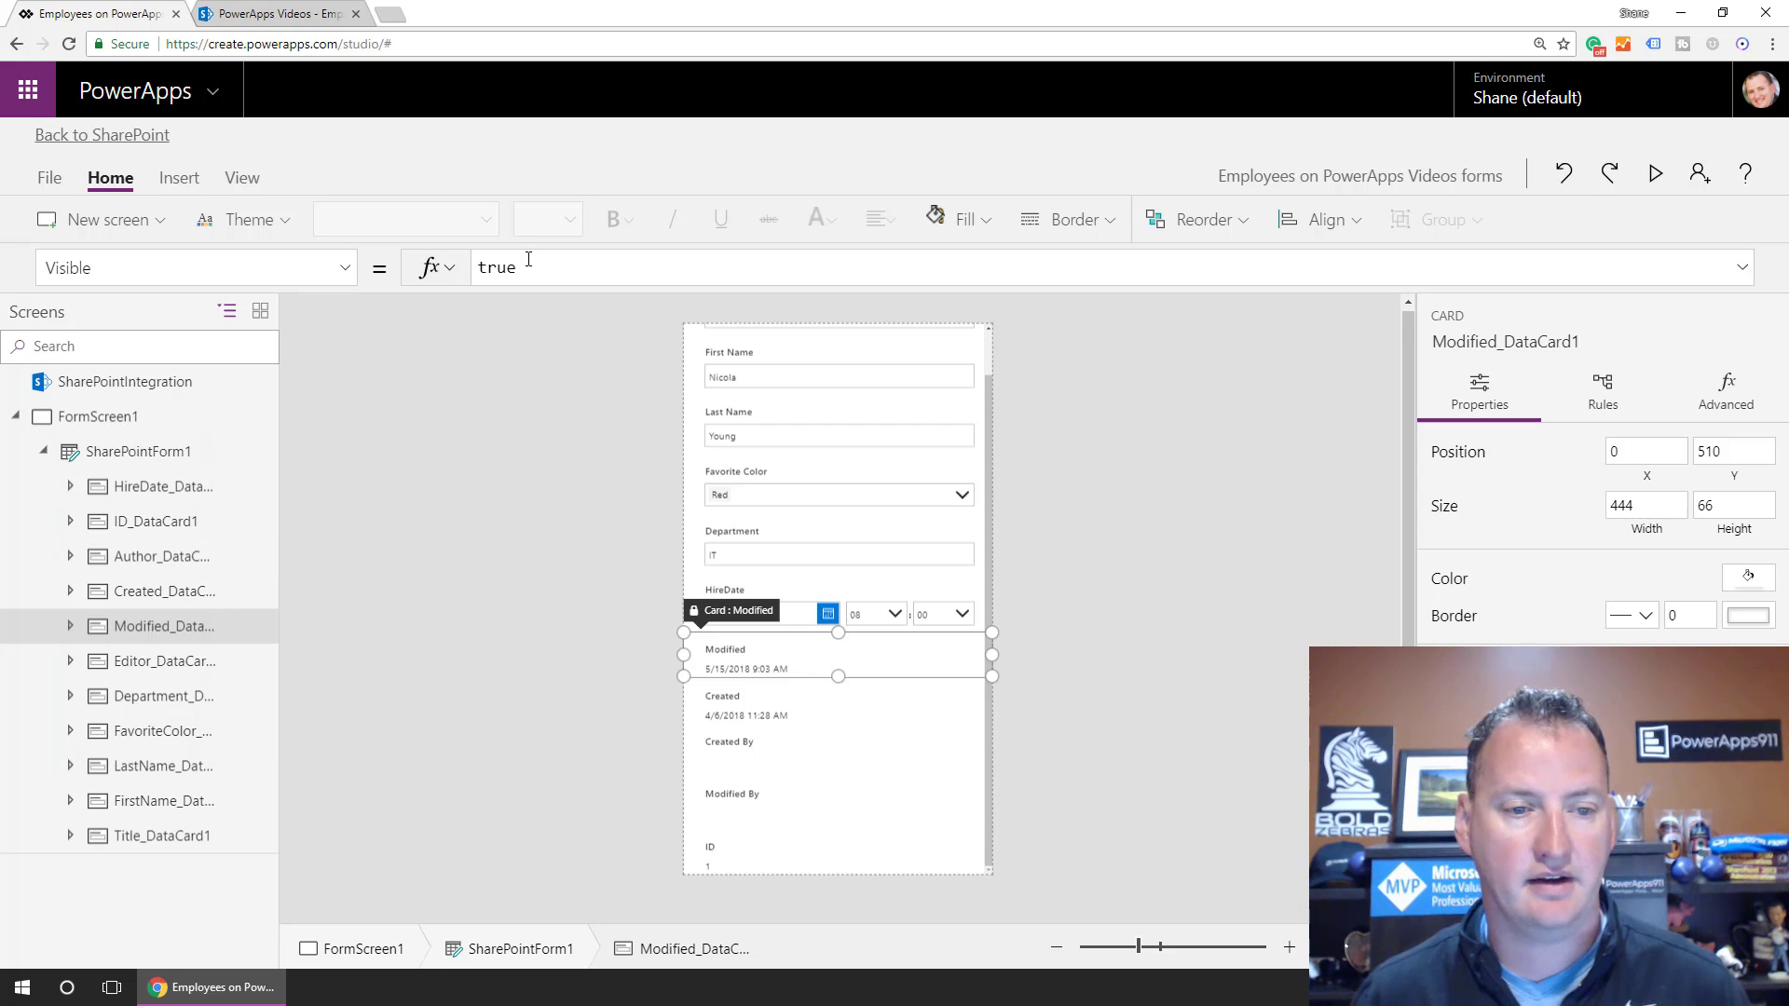
pyautogui.click(584, 269)
pyautogui.hotkey('ctrl', 'a')
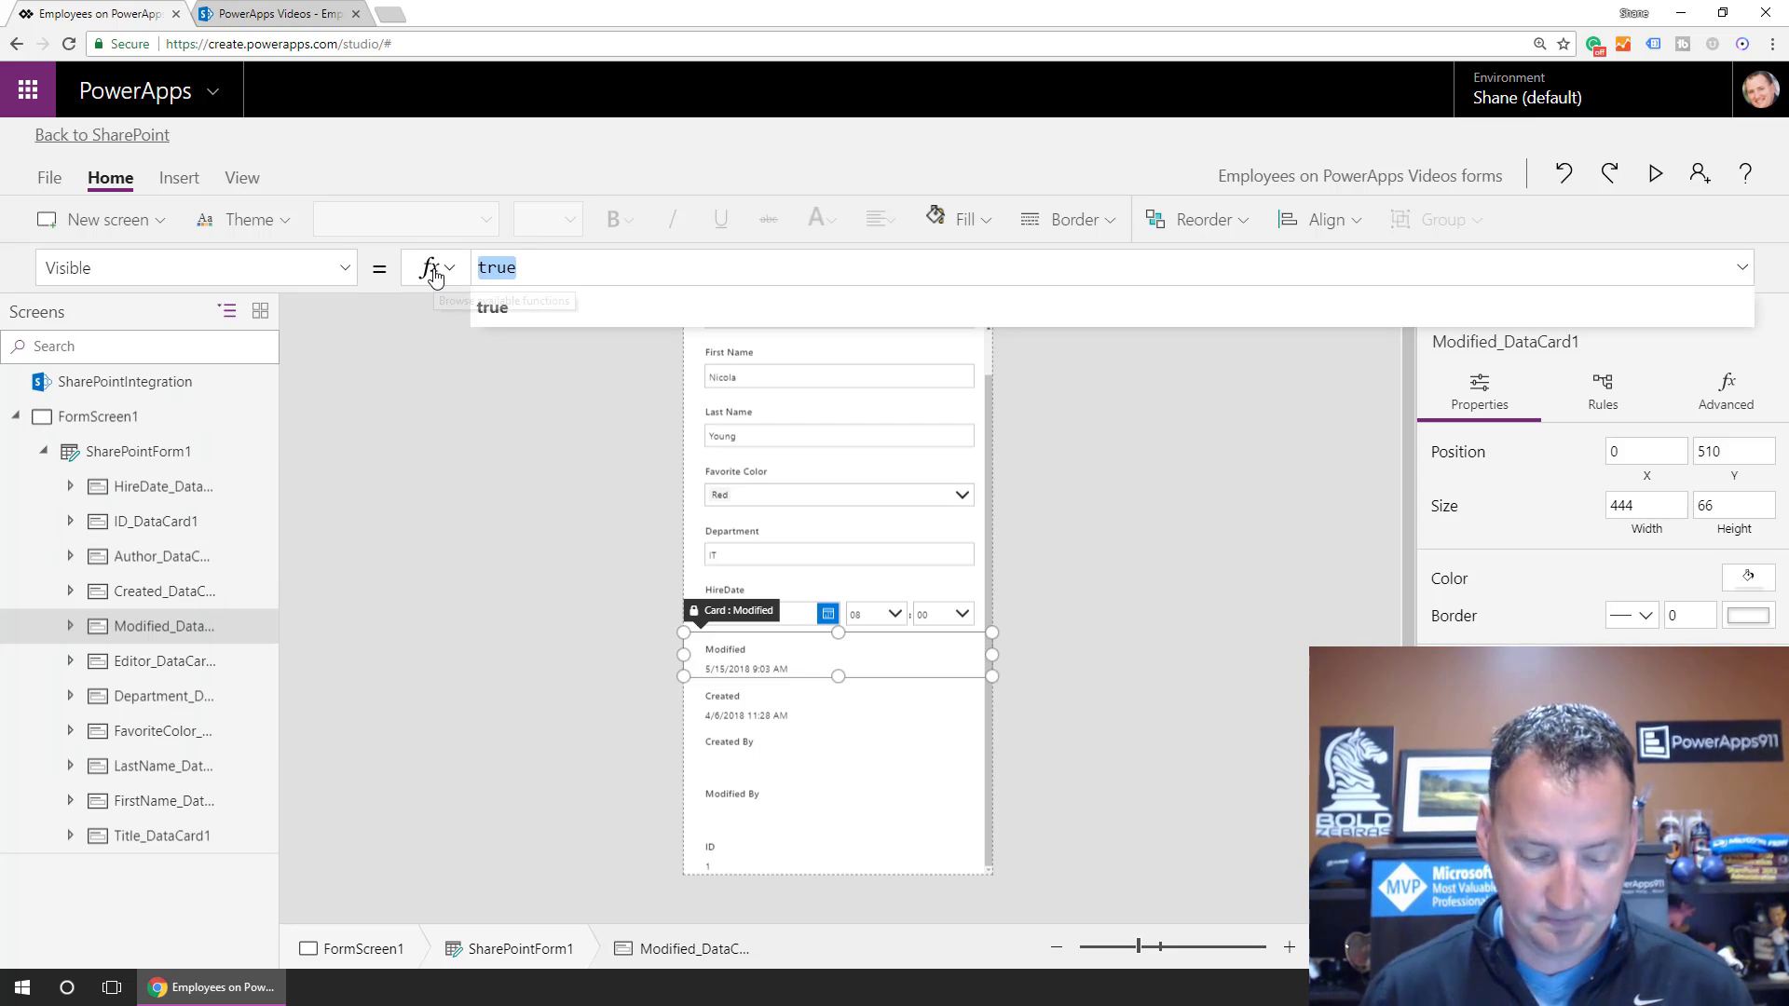
# Set the Visible formula to If(SharePointForm1.Mode = FormMode.View, true, false).
pyautogui.write('If(')
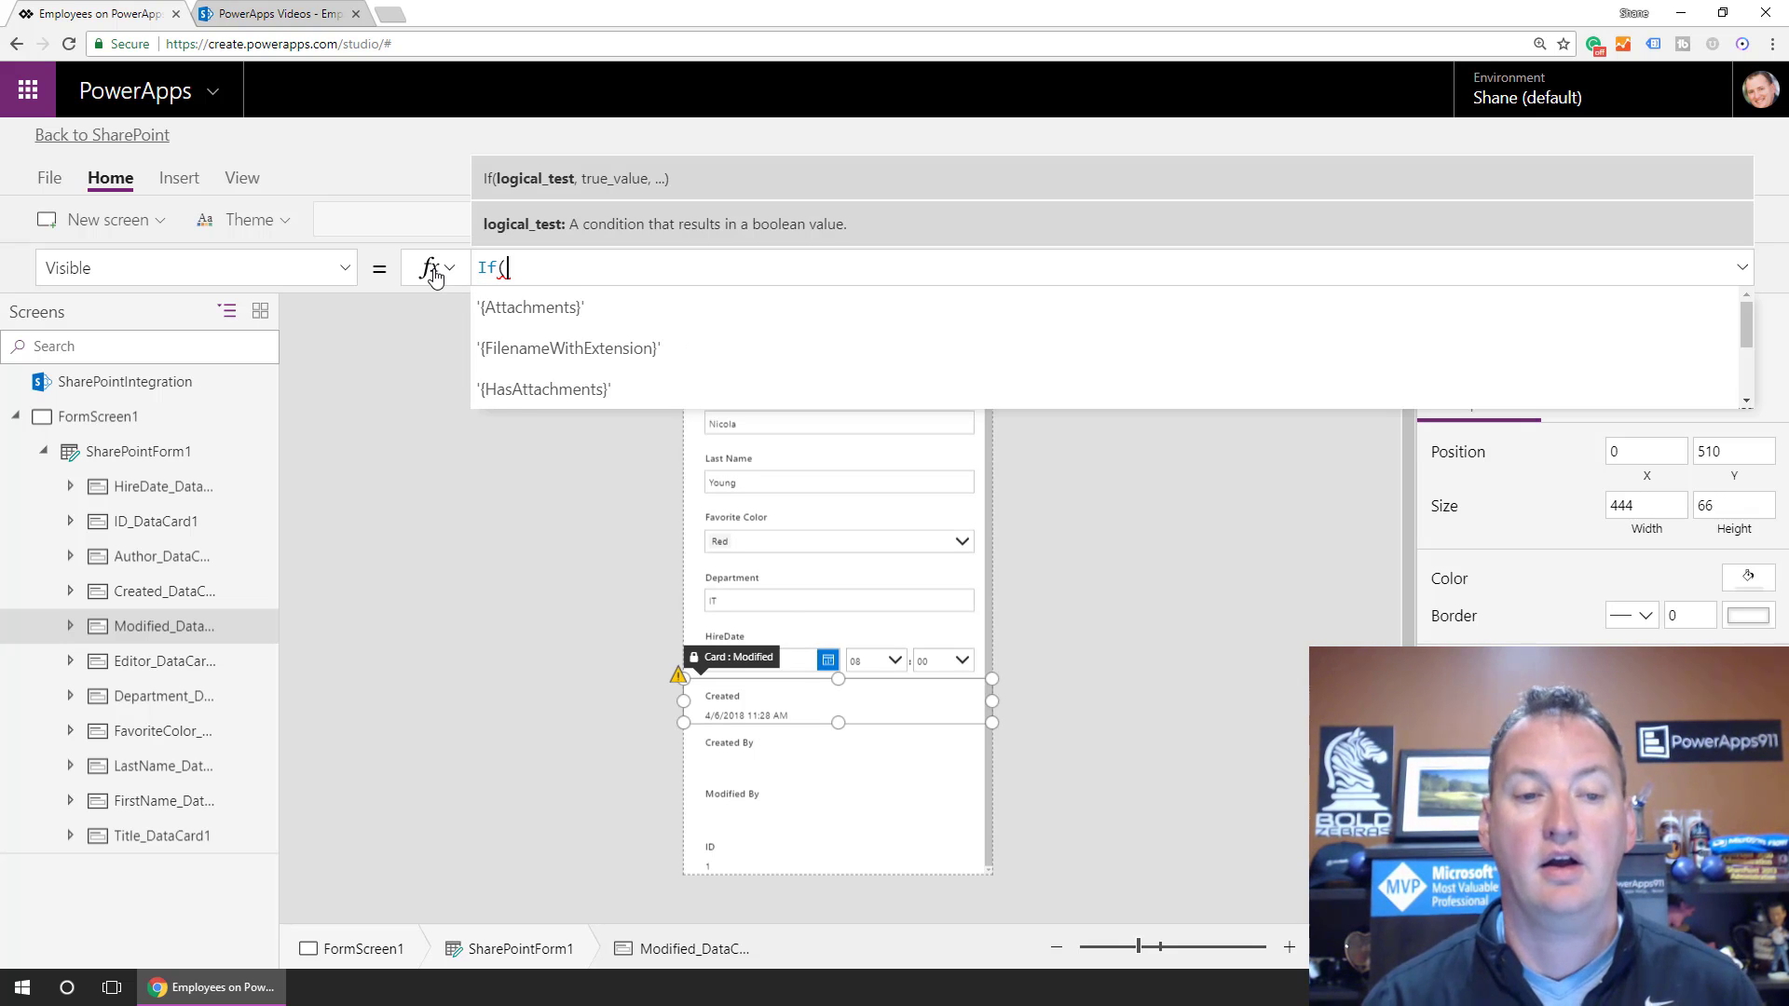
pyautogui.write('For')
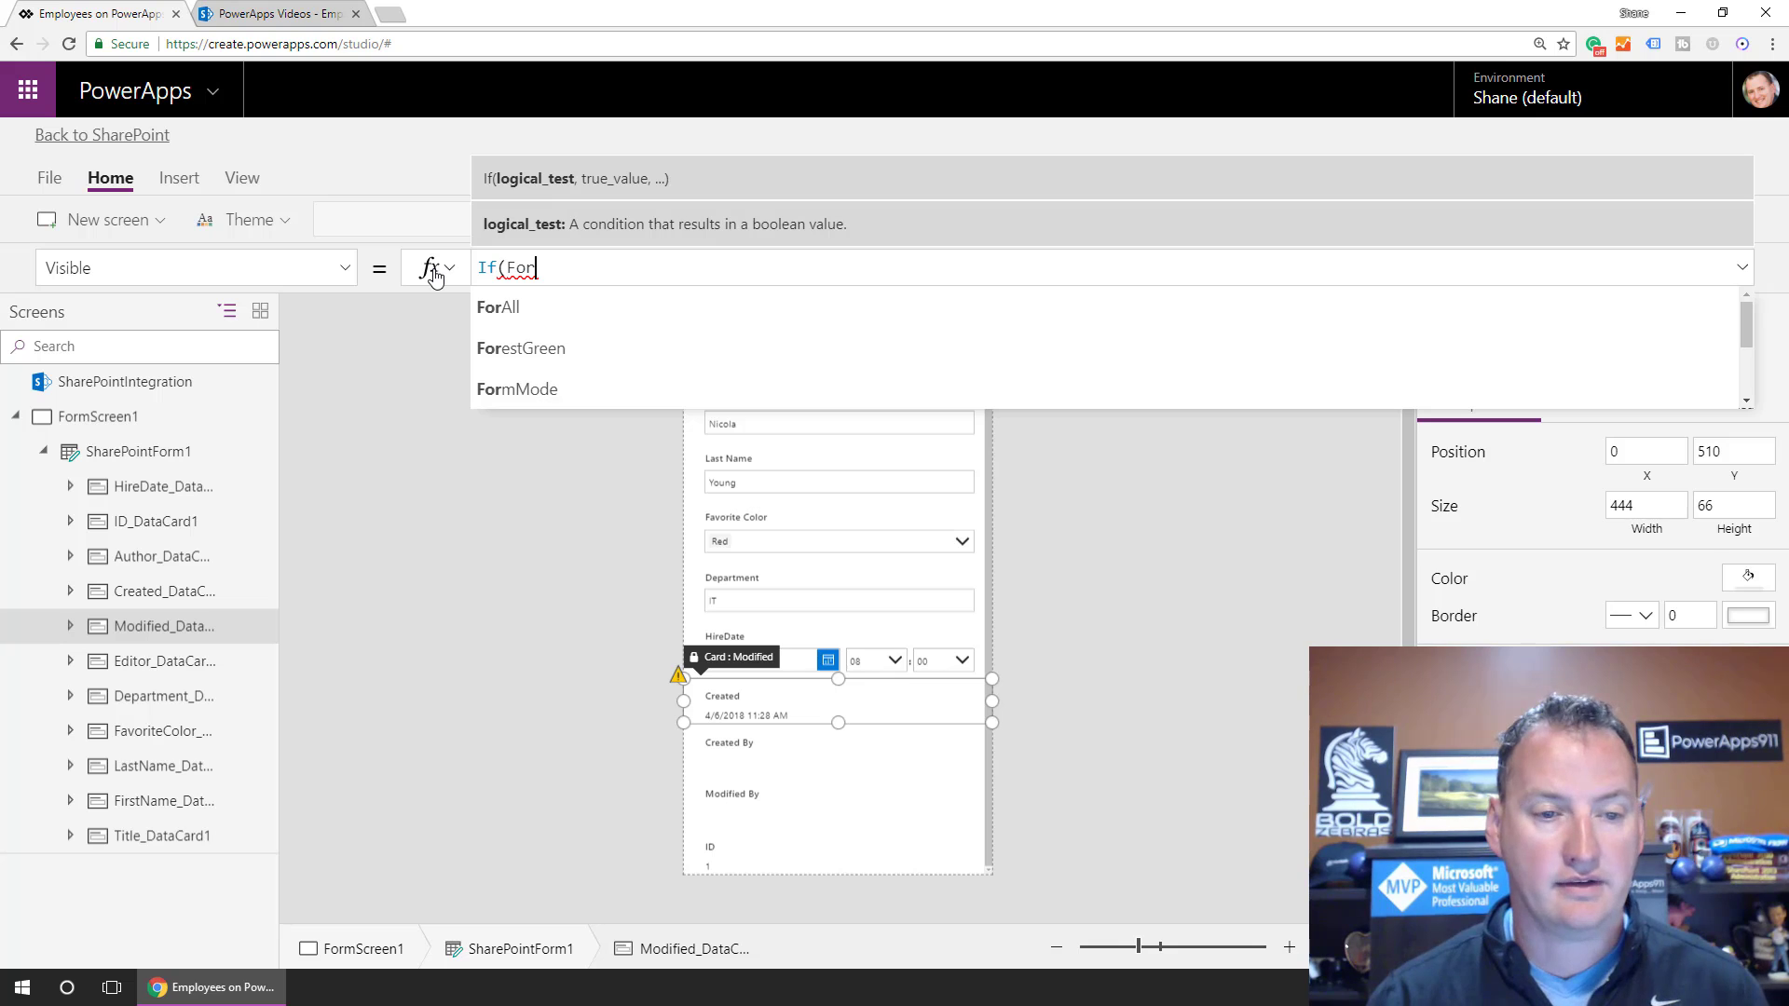
pyautogui.press('BackSpace')
pyautogui.press('BackSpace')
pyautogui.press('BackSpace')
pyautogui.write('shar')
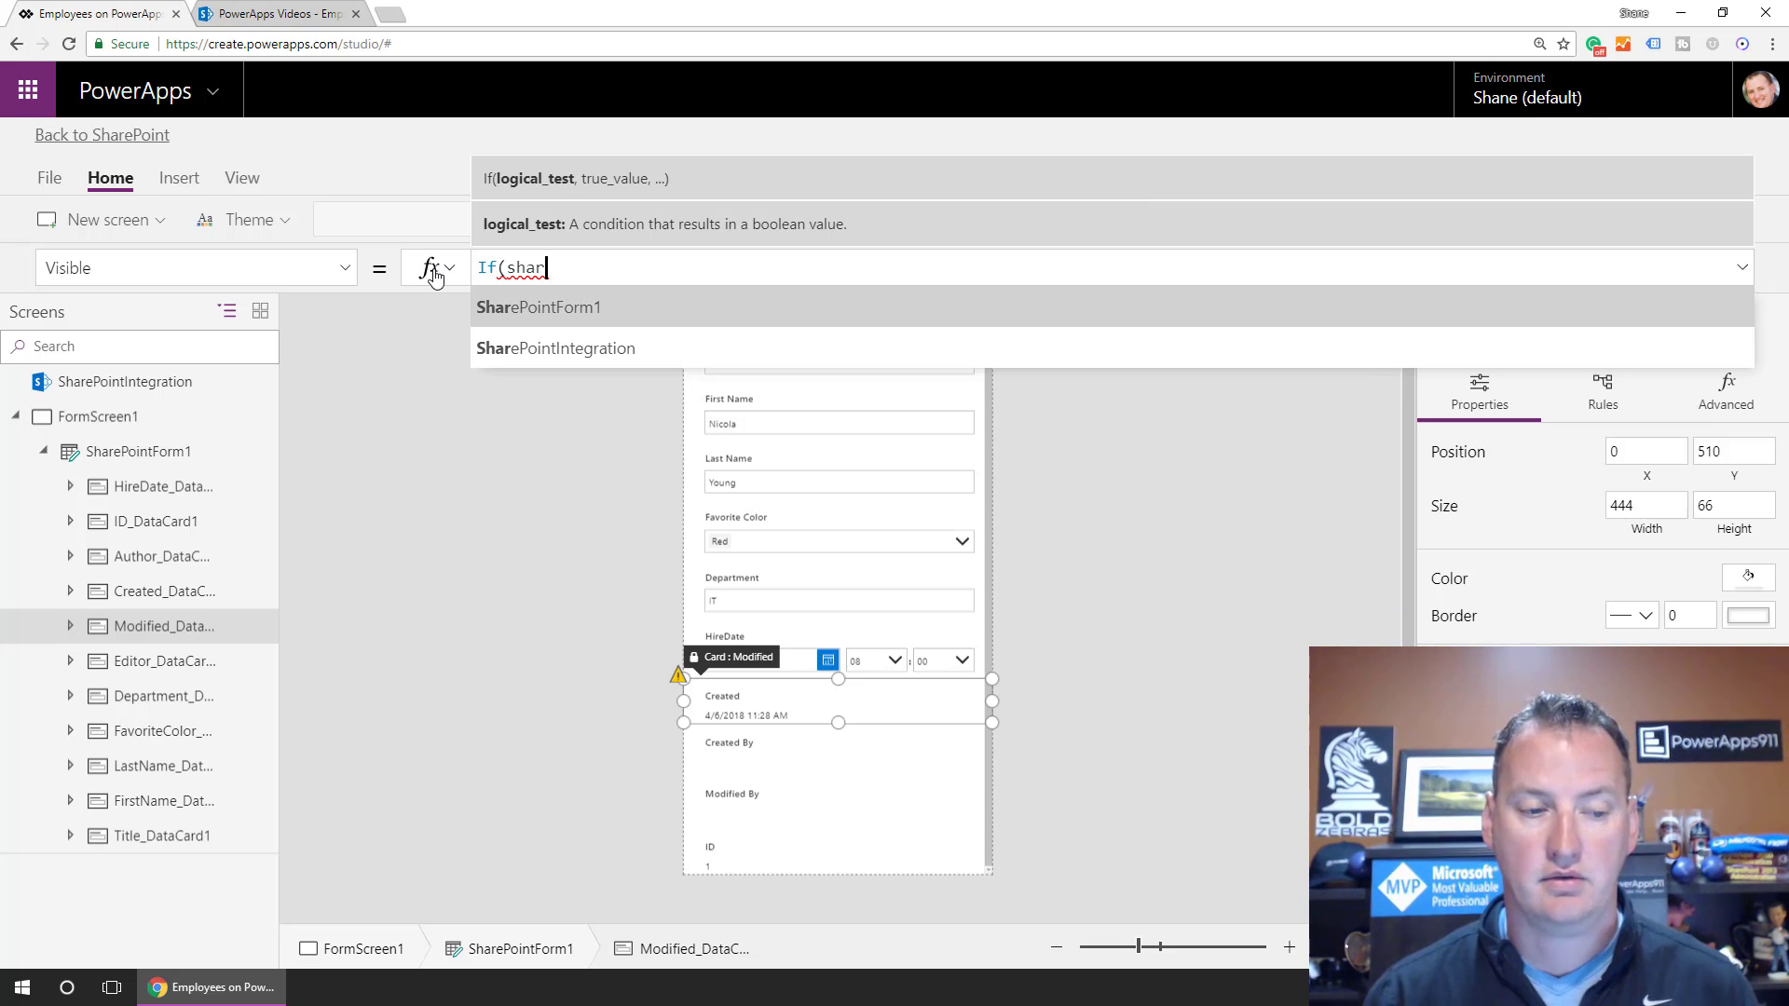
pyautogui.press('Tab')
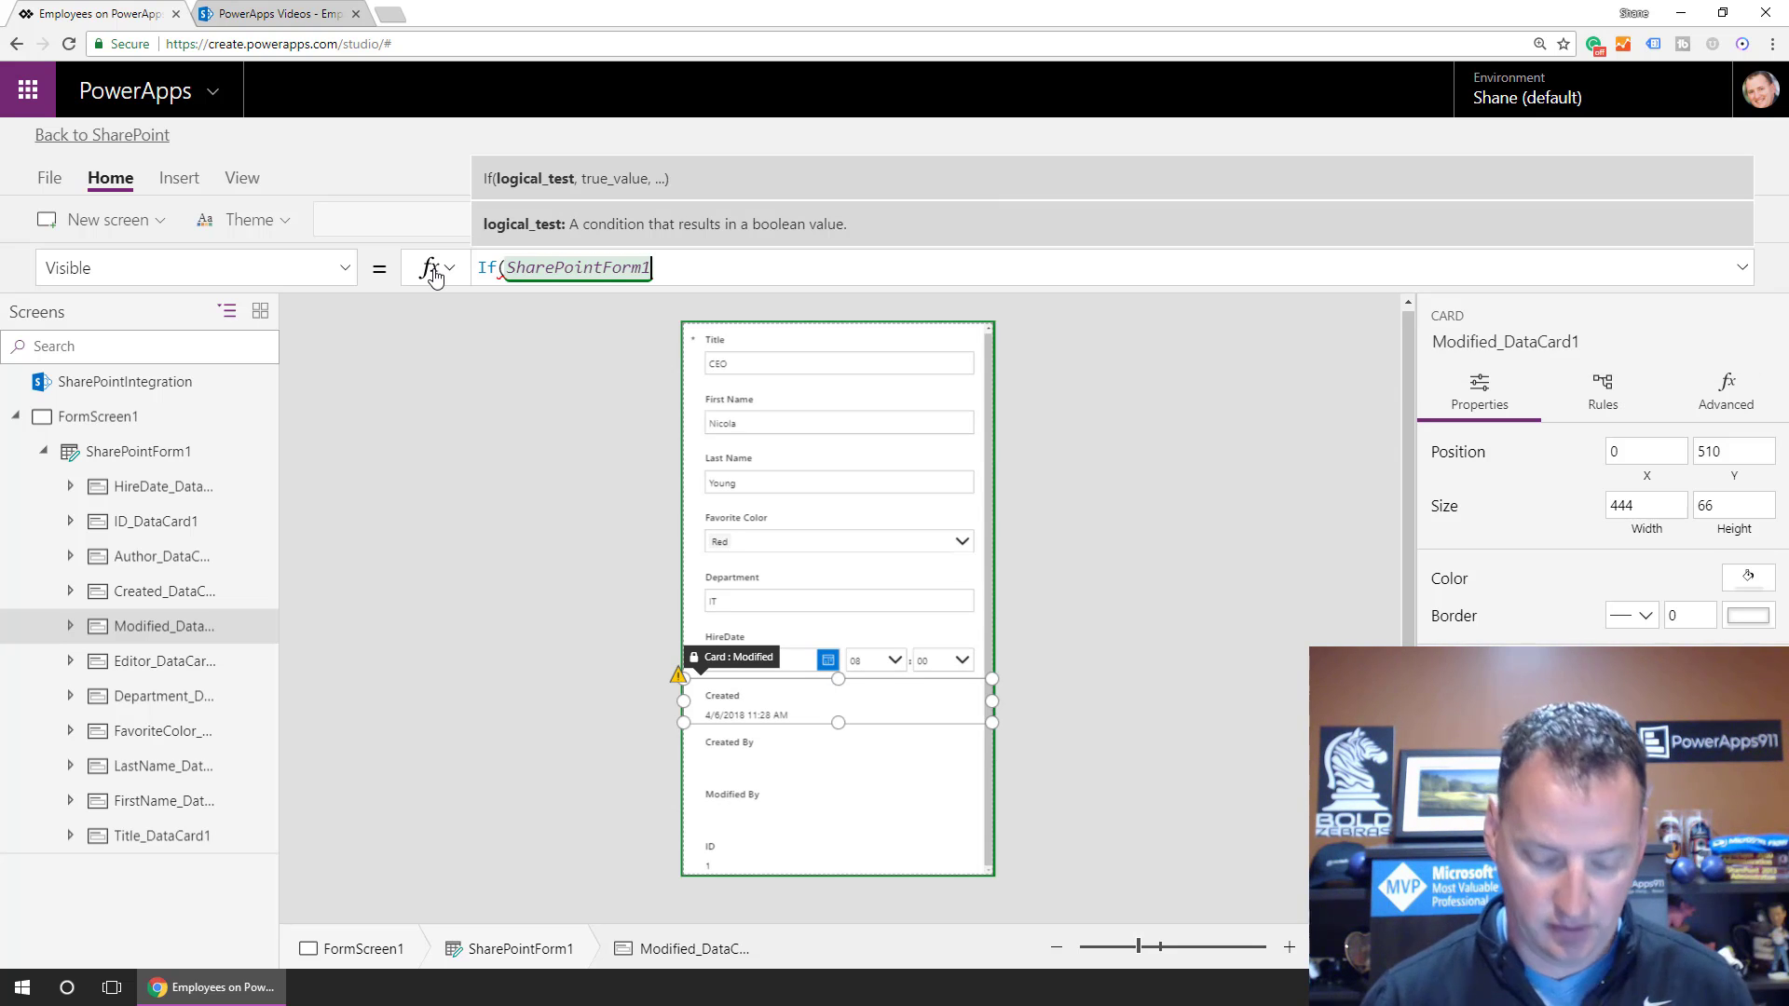
pyautogui.write('.')
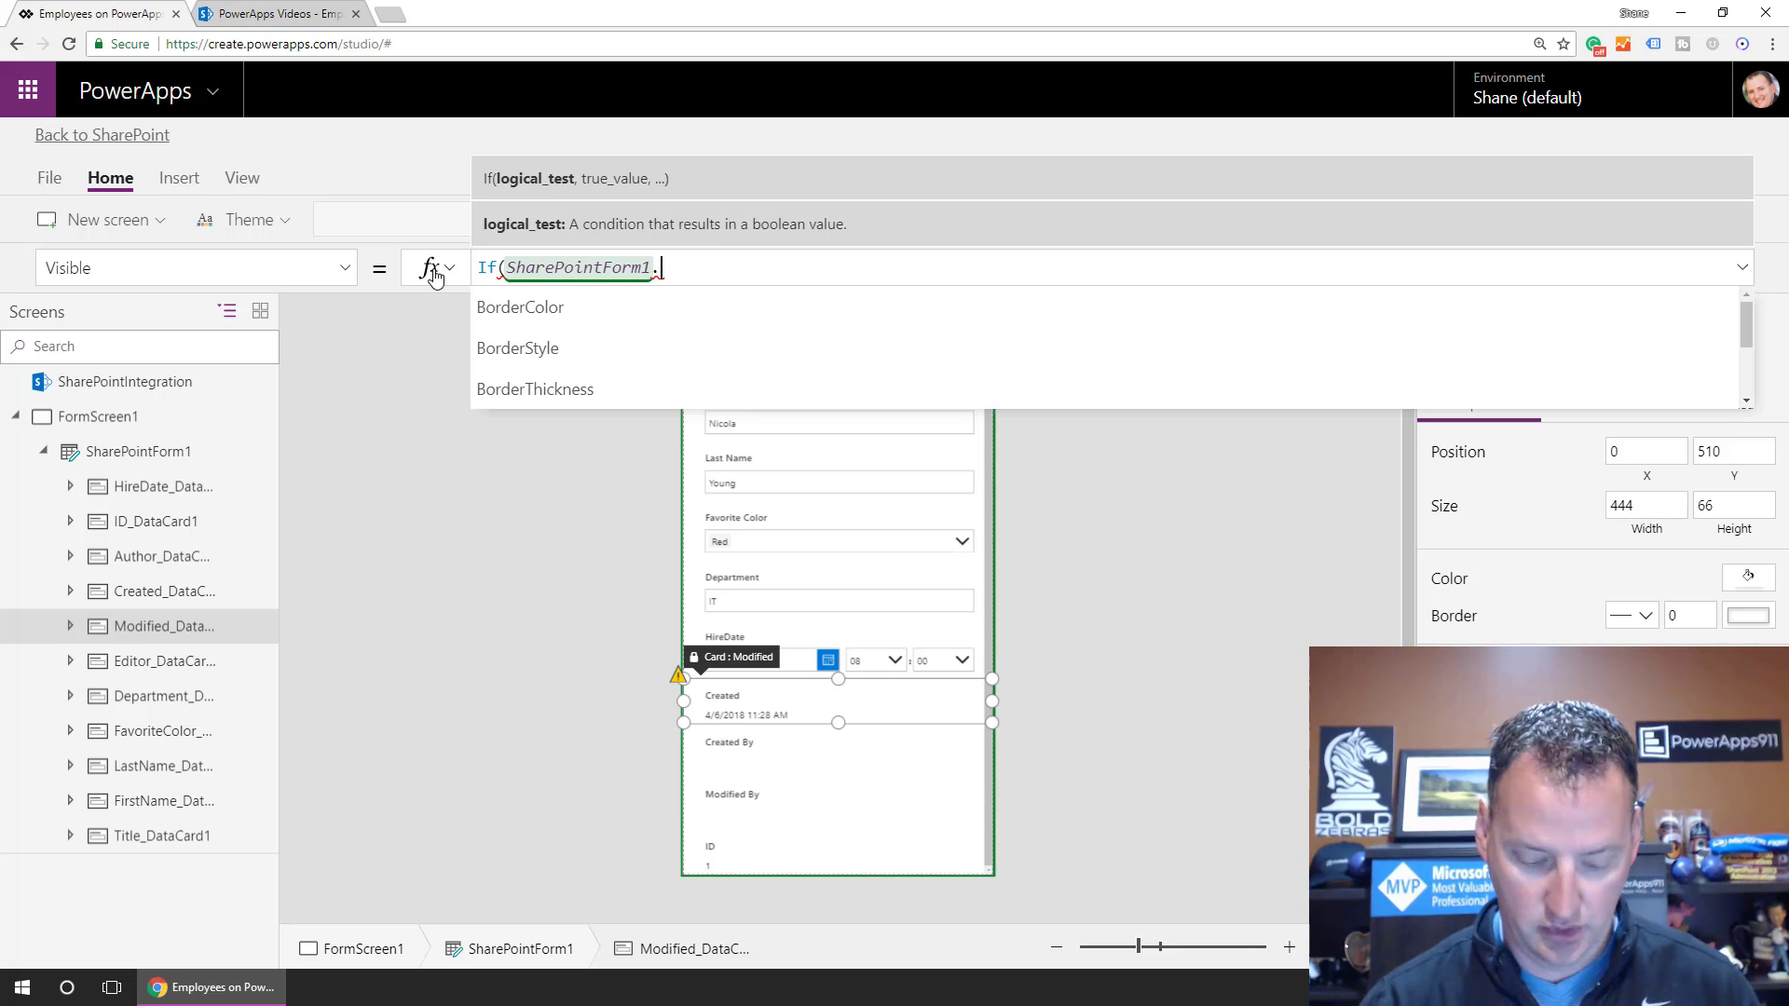
pyautogui.write('mod')
pyautogui.press('Tab')
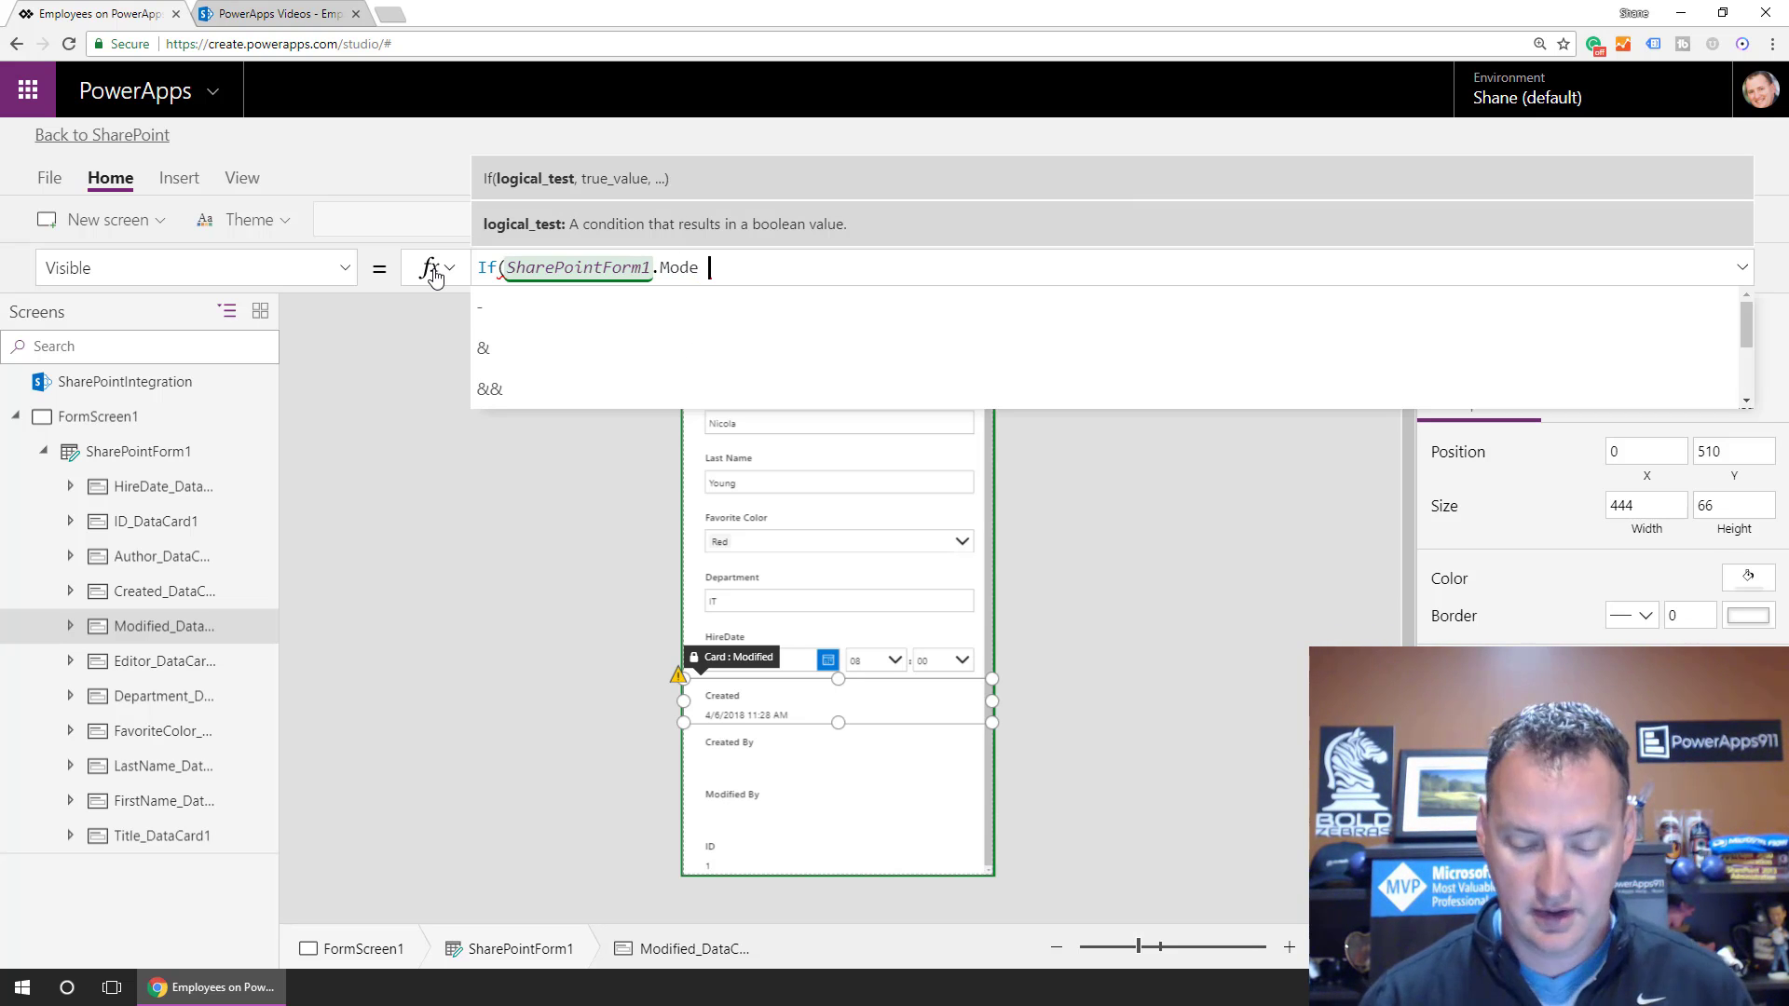
pyautogui.write('= fo')
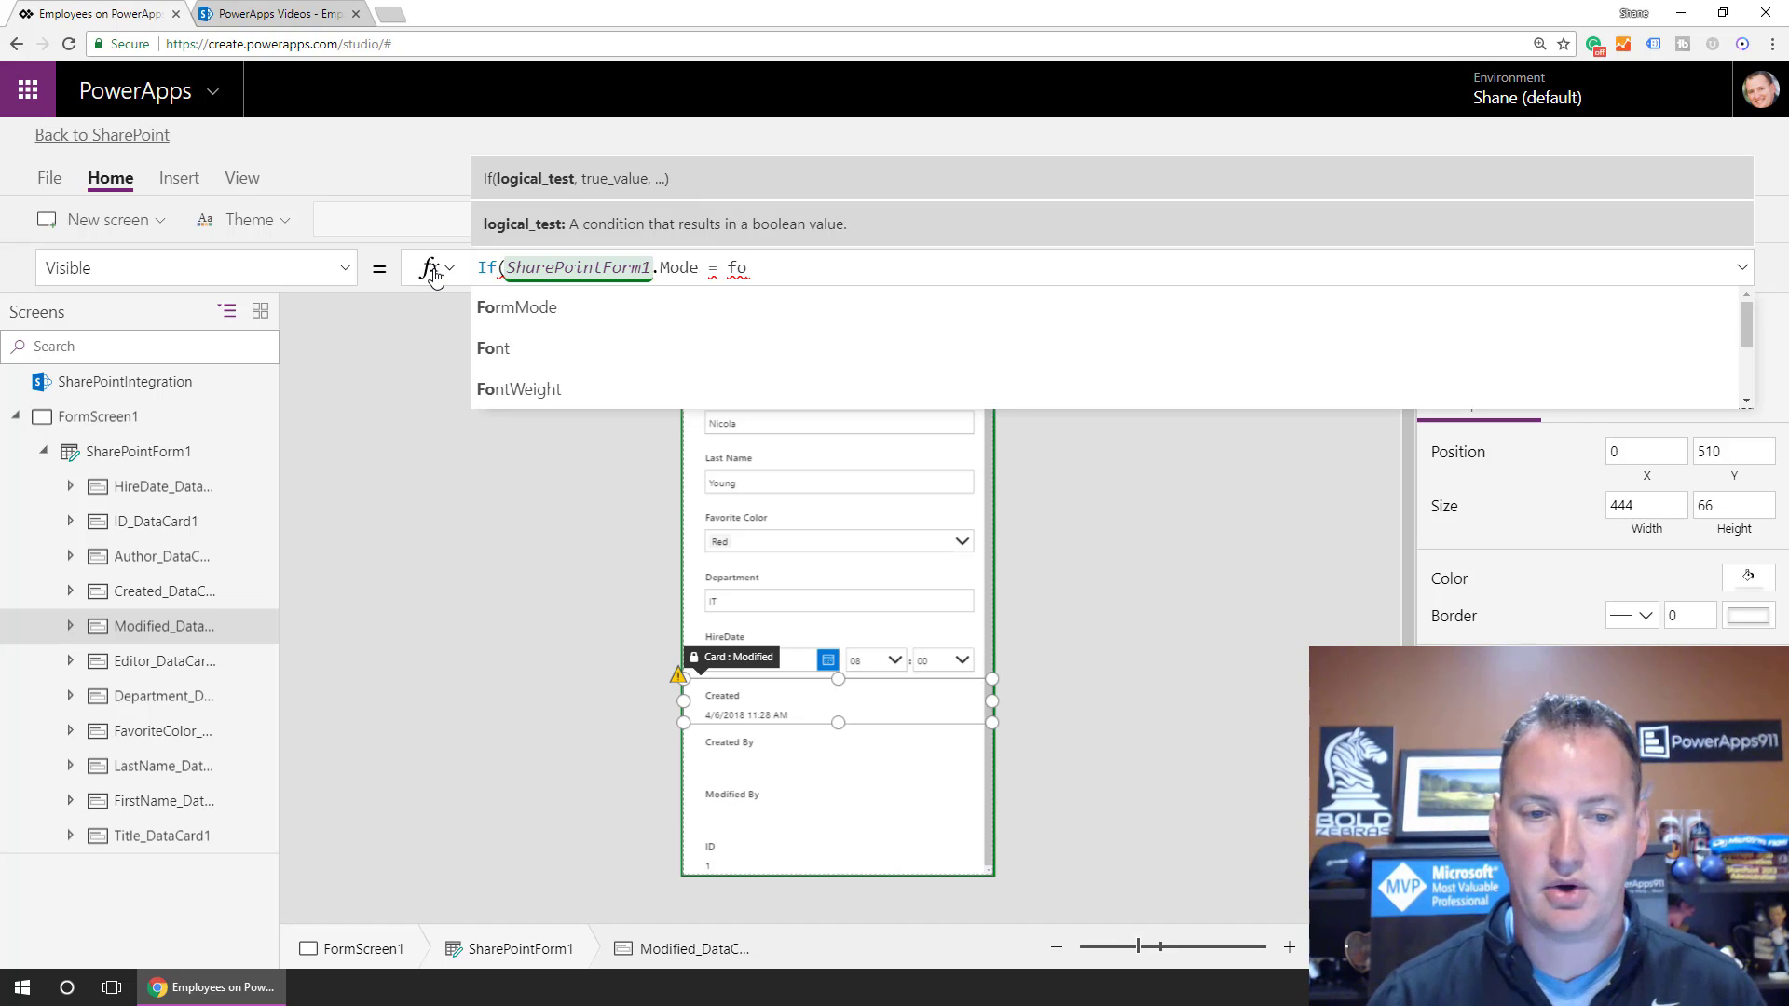
pyautogui.press('Tab')
pyautogui.write('.')
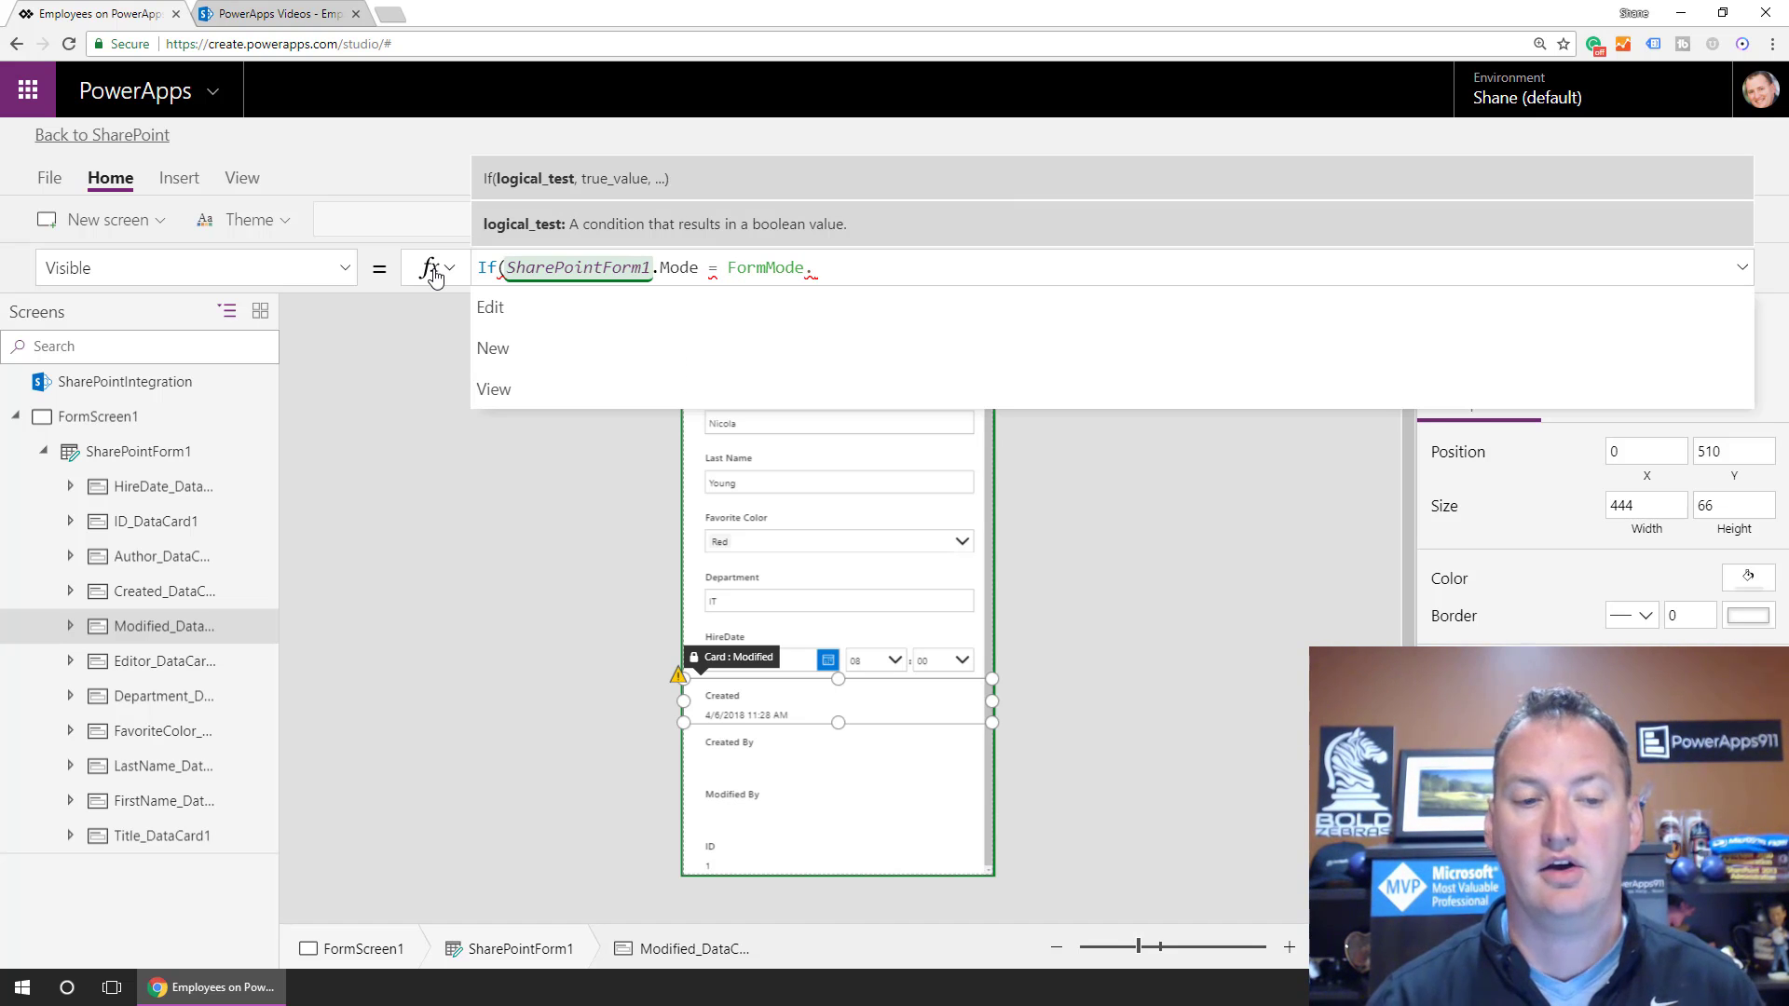
pyautogui.press('Down')
pyautogui.press('Down')
pyautogui.press('Tab')
pyautogui.write(',')
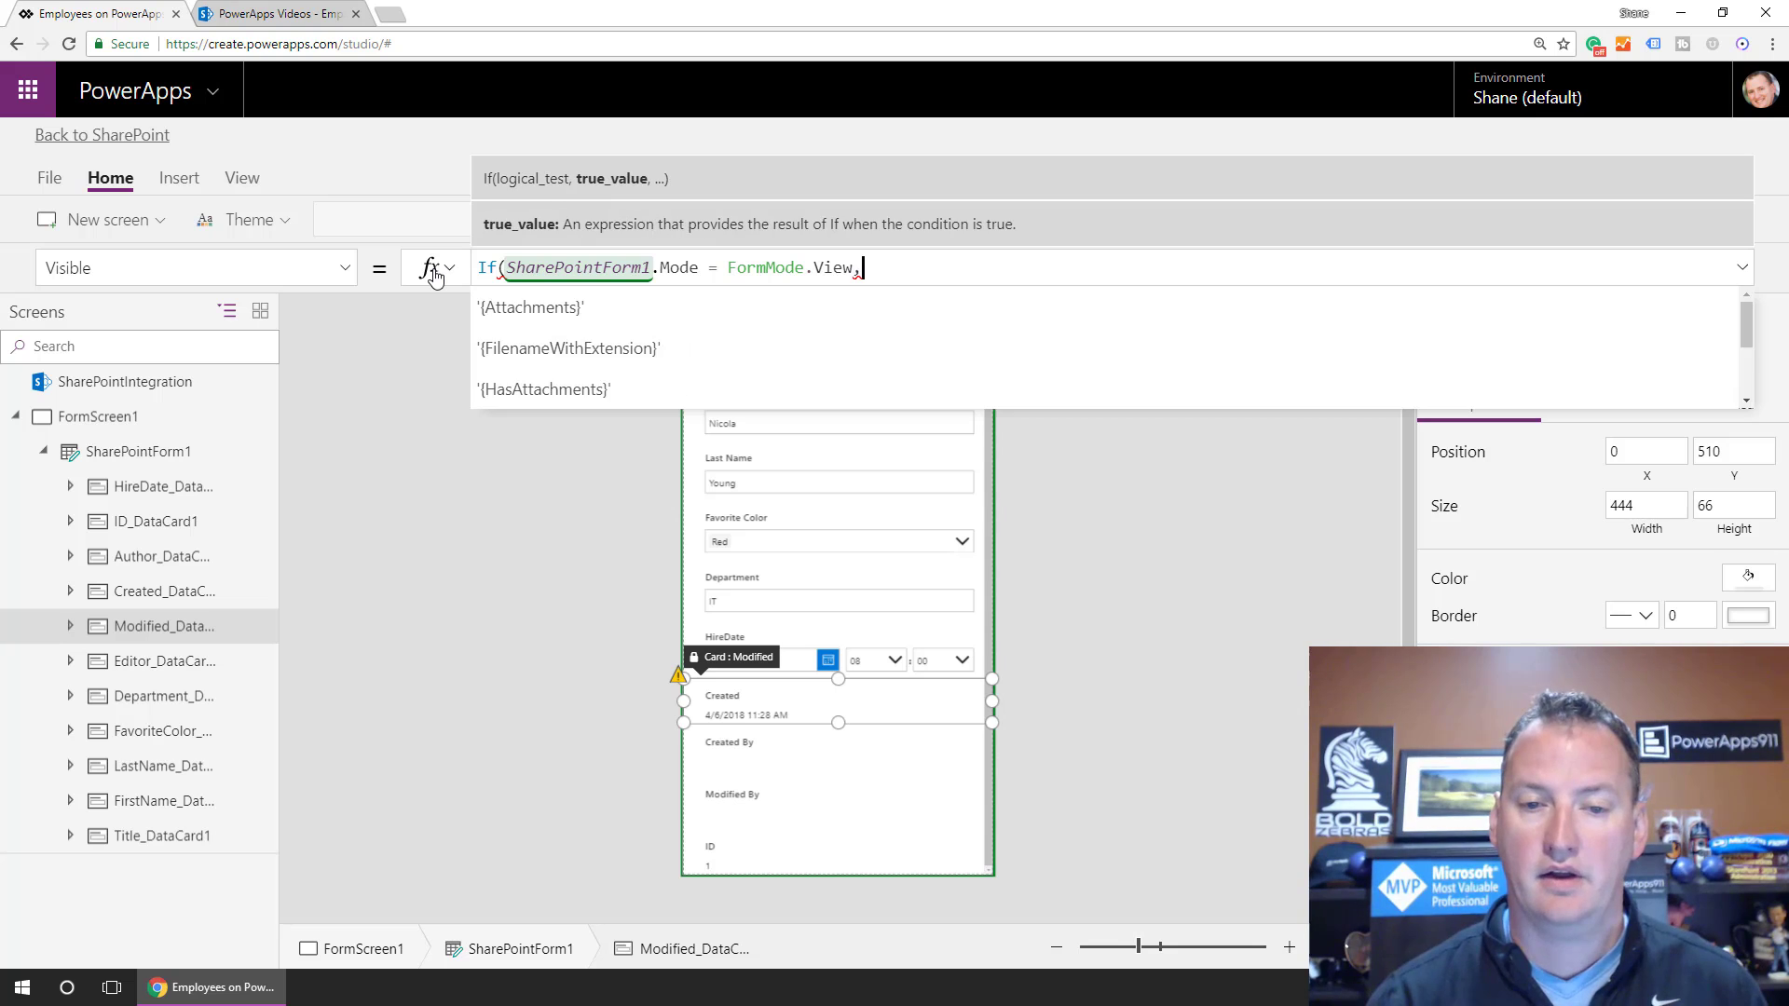
pyautogui.write(' true')
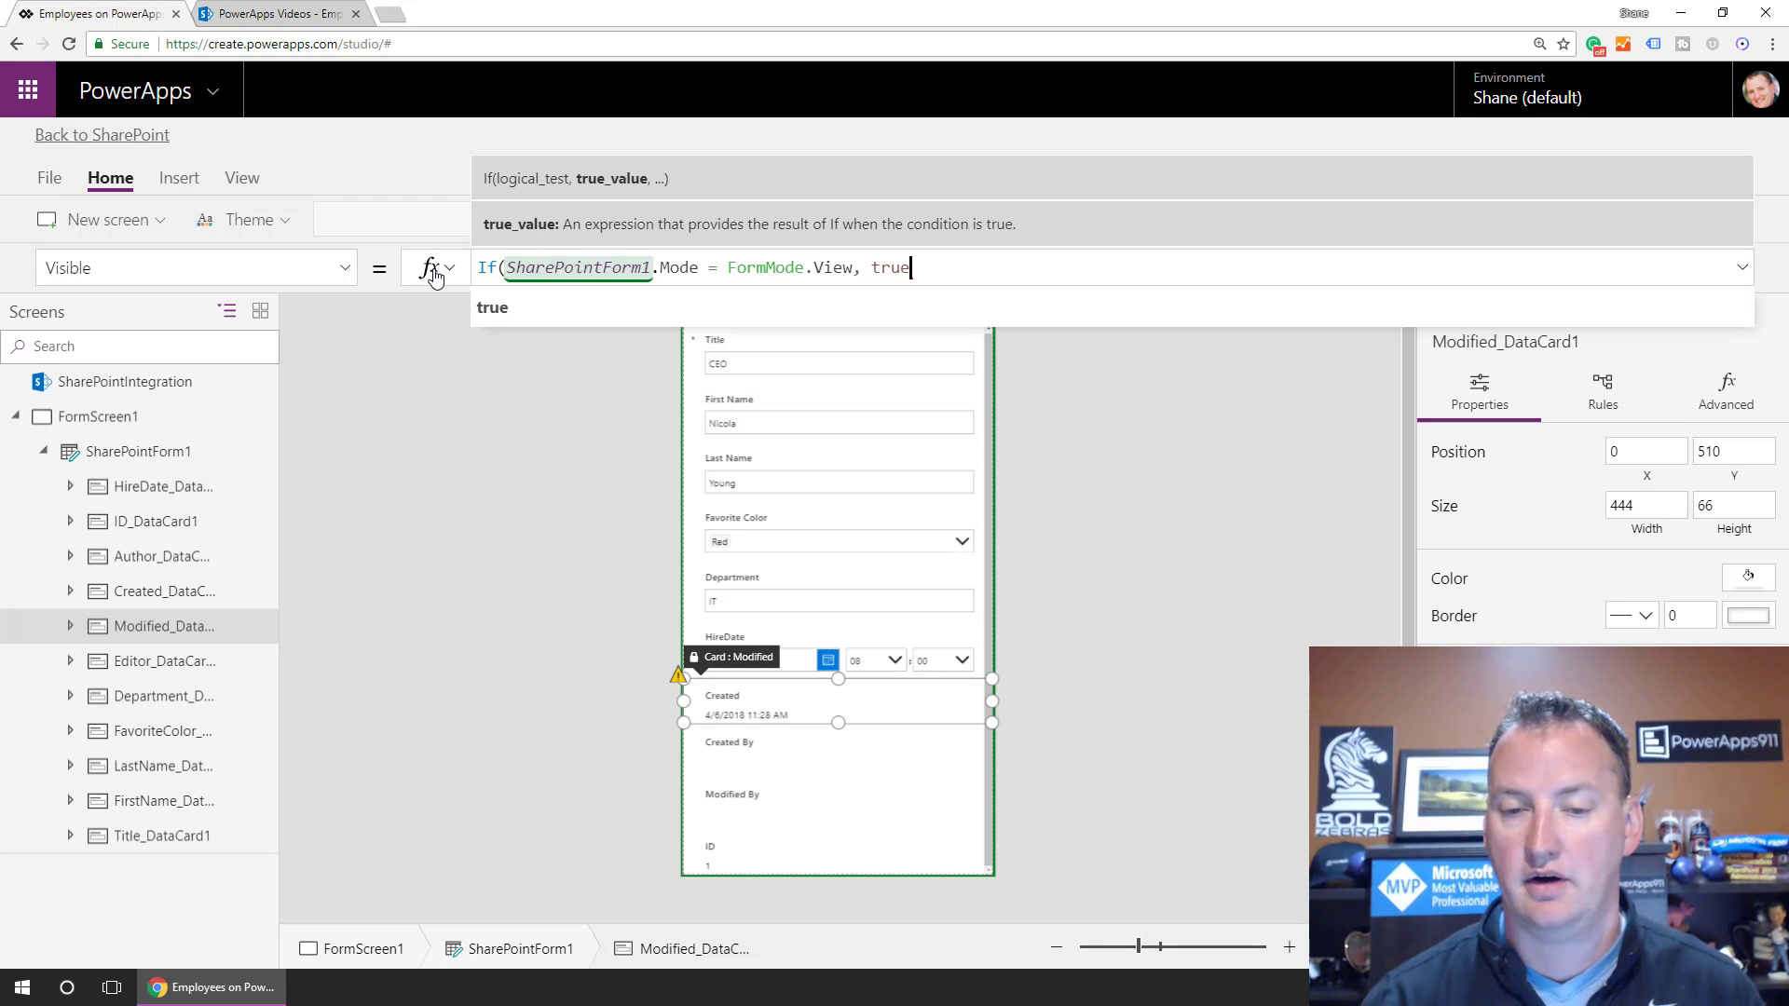
pyautogui.write(',')
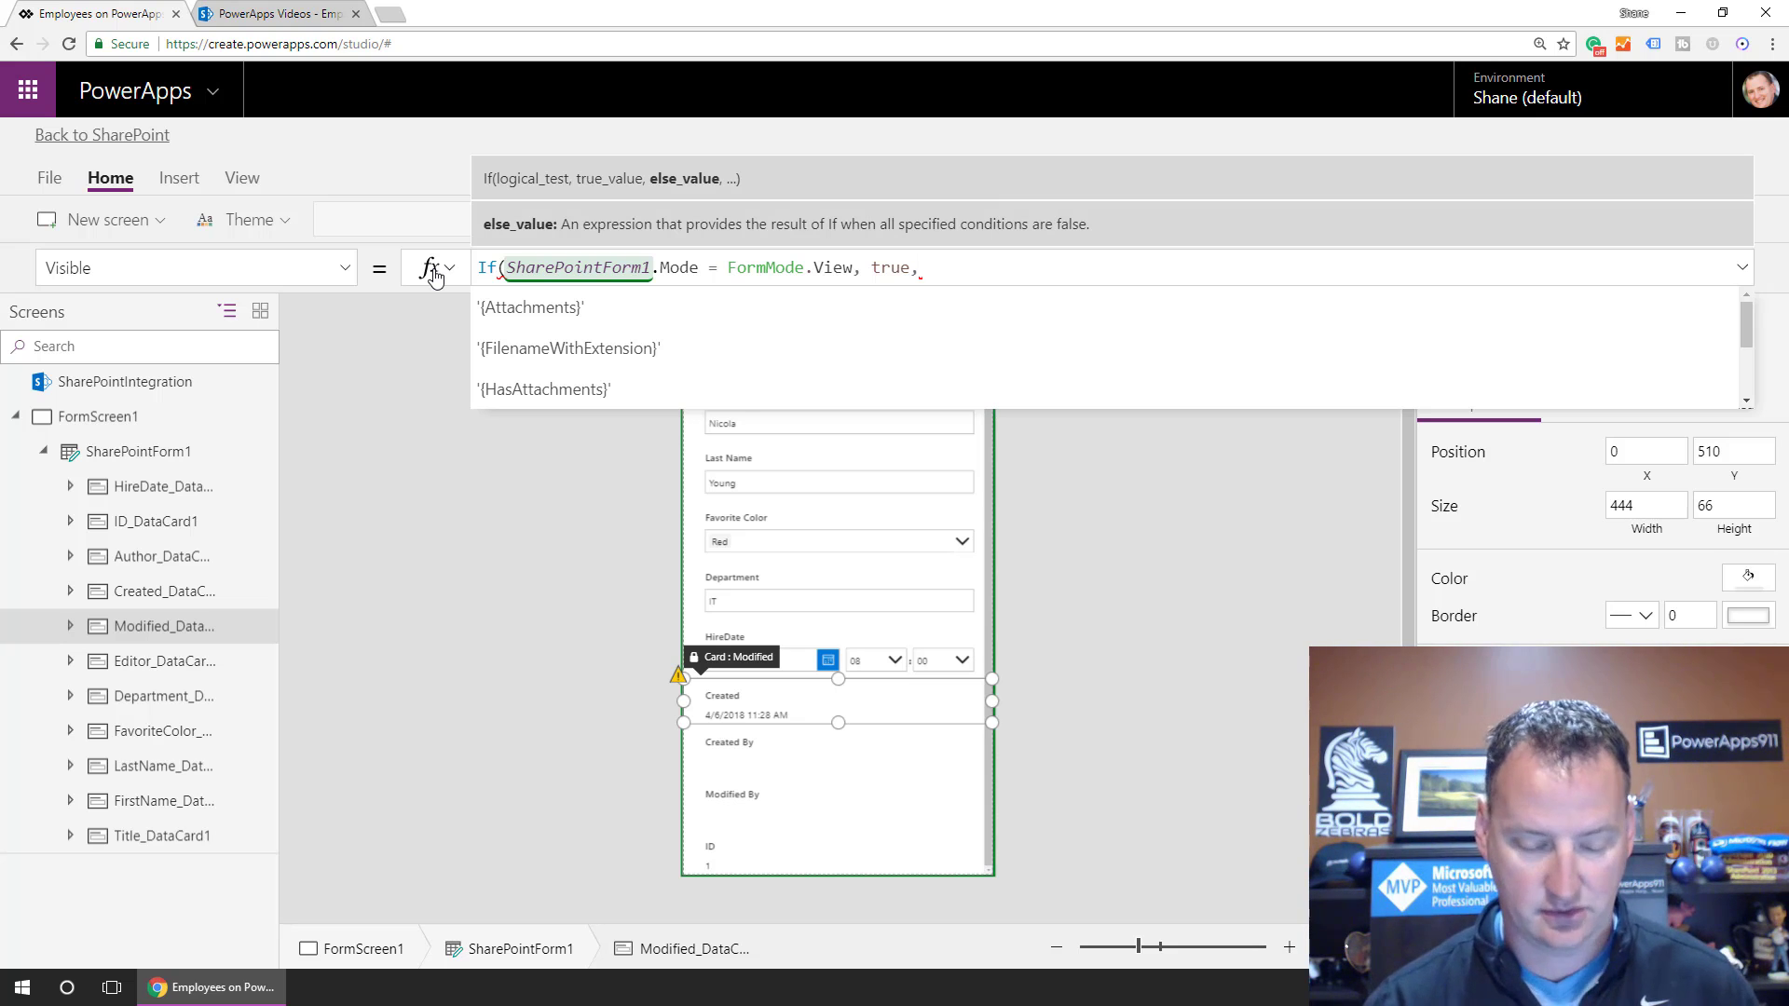
pyautogui.write('false)')
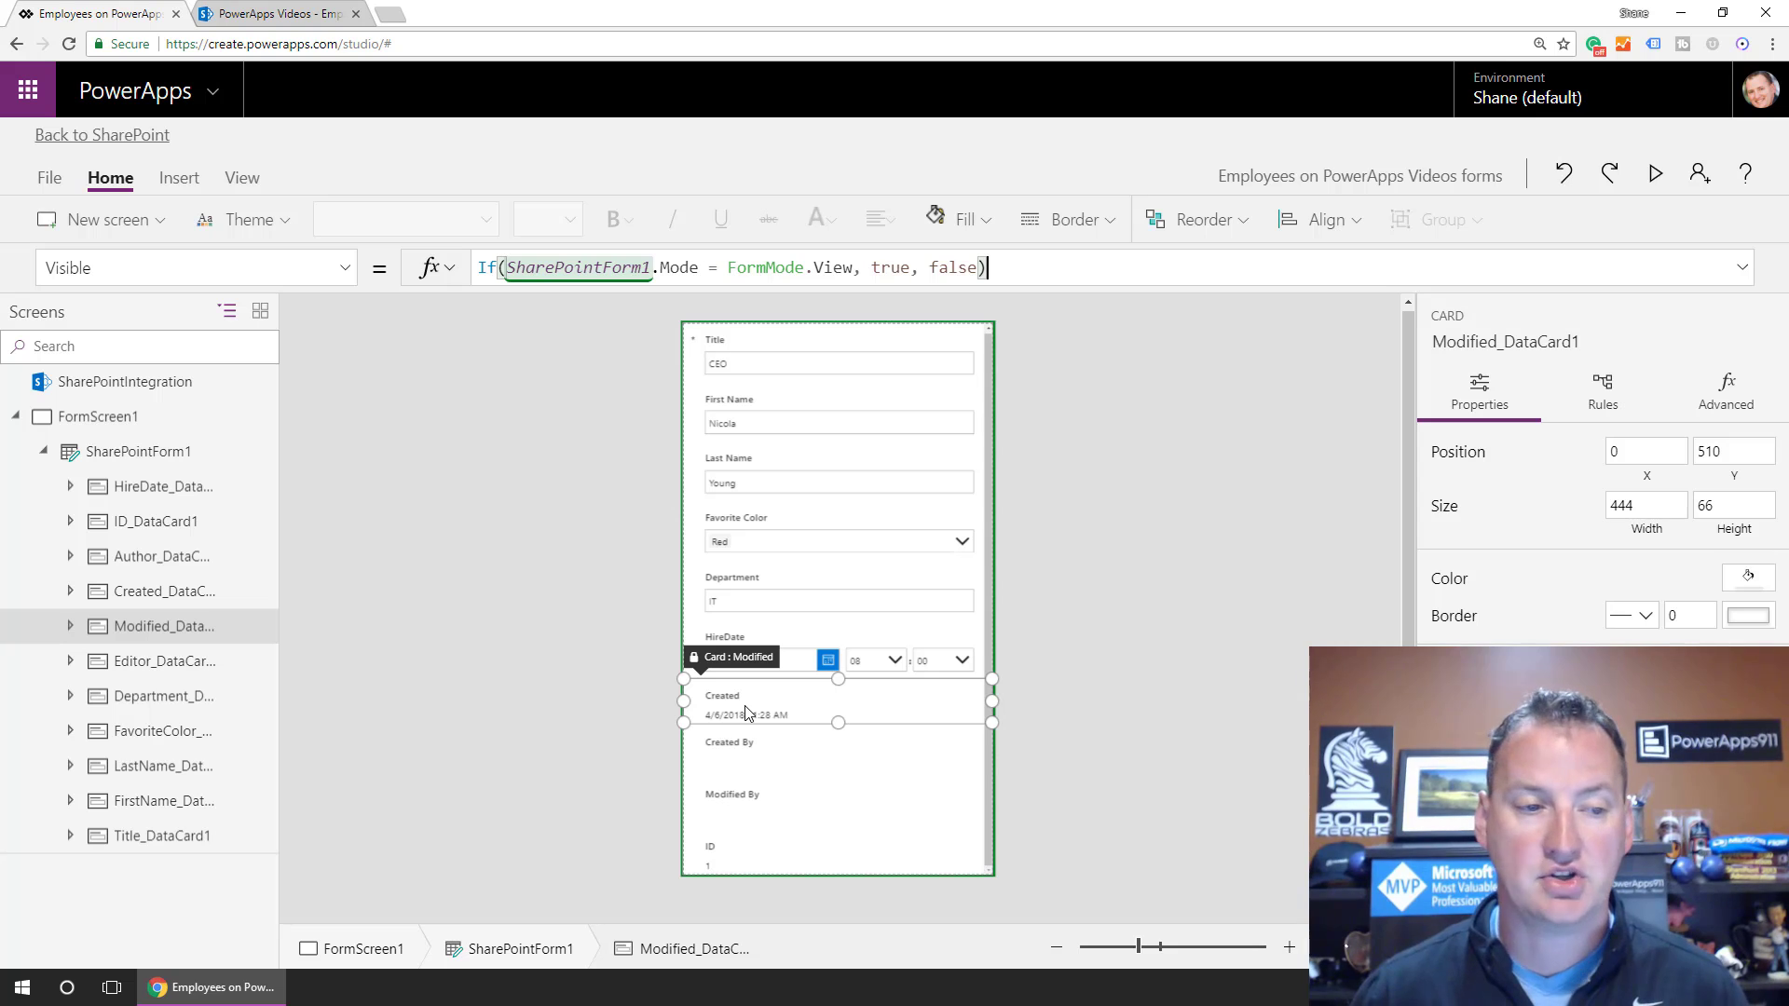
pyautogui.click(144, 631)
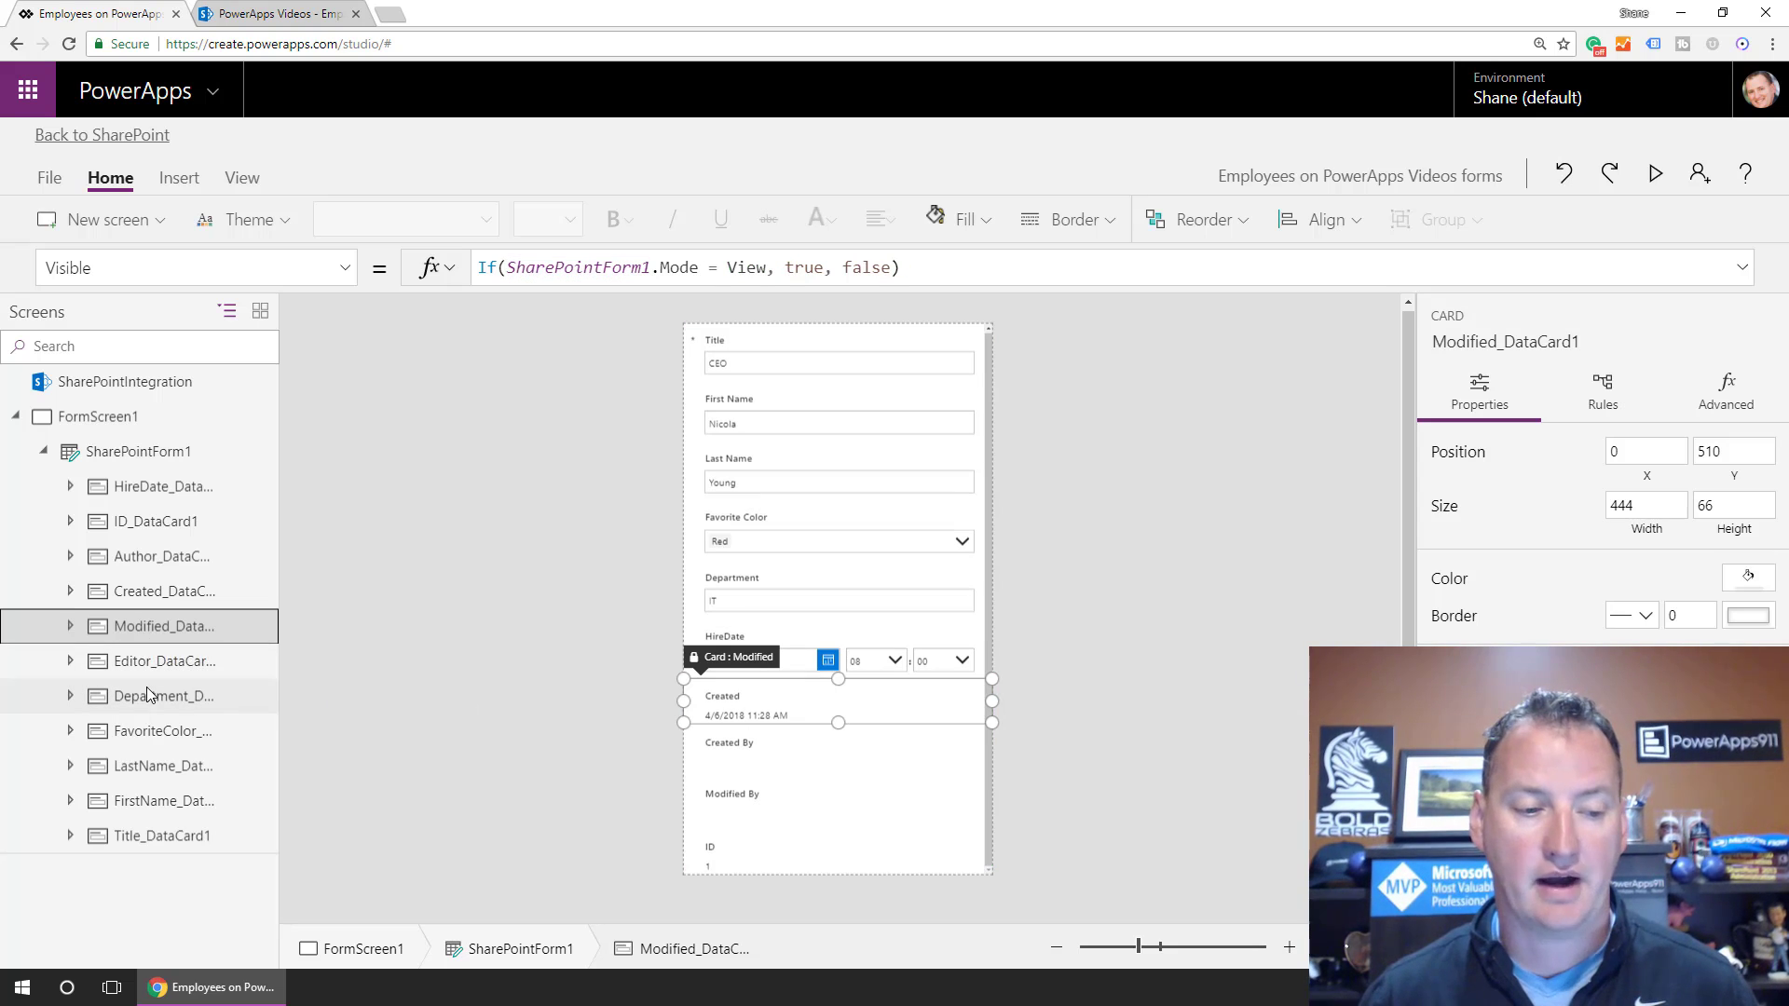
# Set the Modified By card's Visible to Modified_DataCard1.Visible and copy the formula.
pyautogui.click(157, 664)
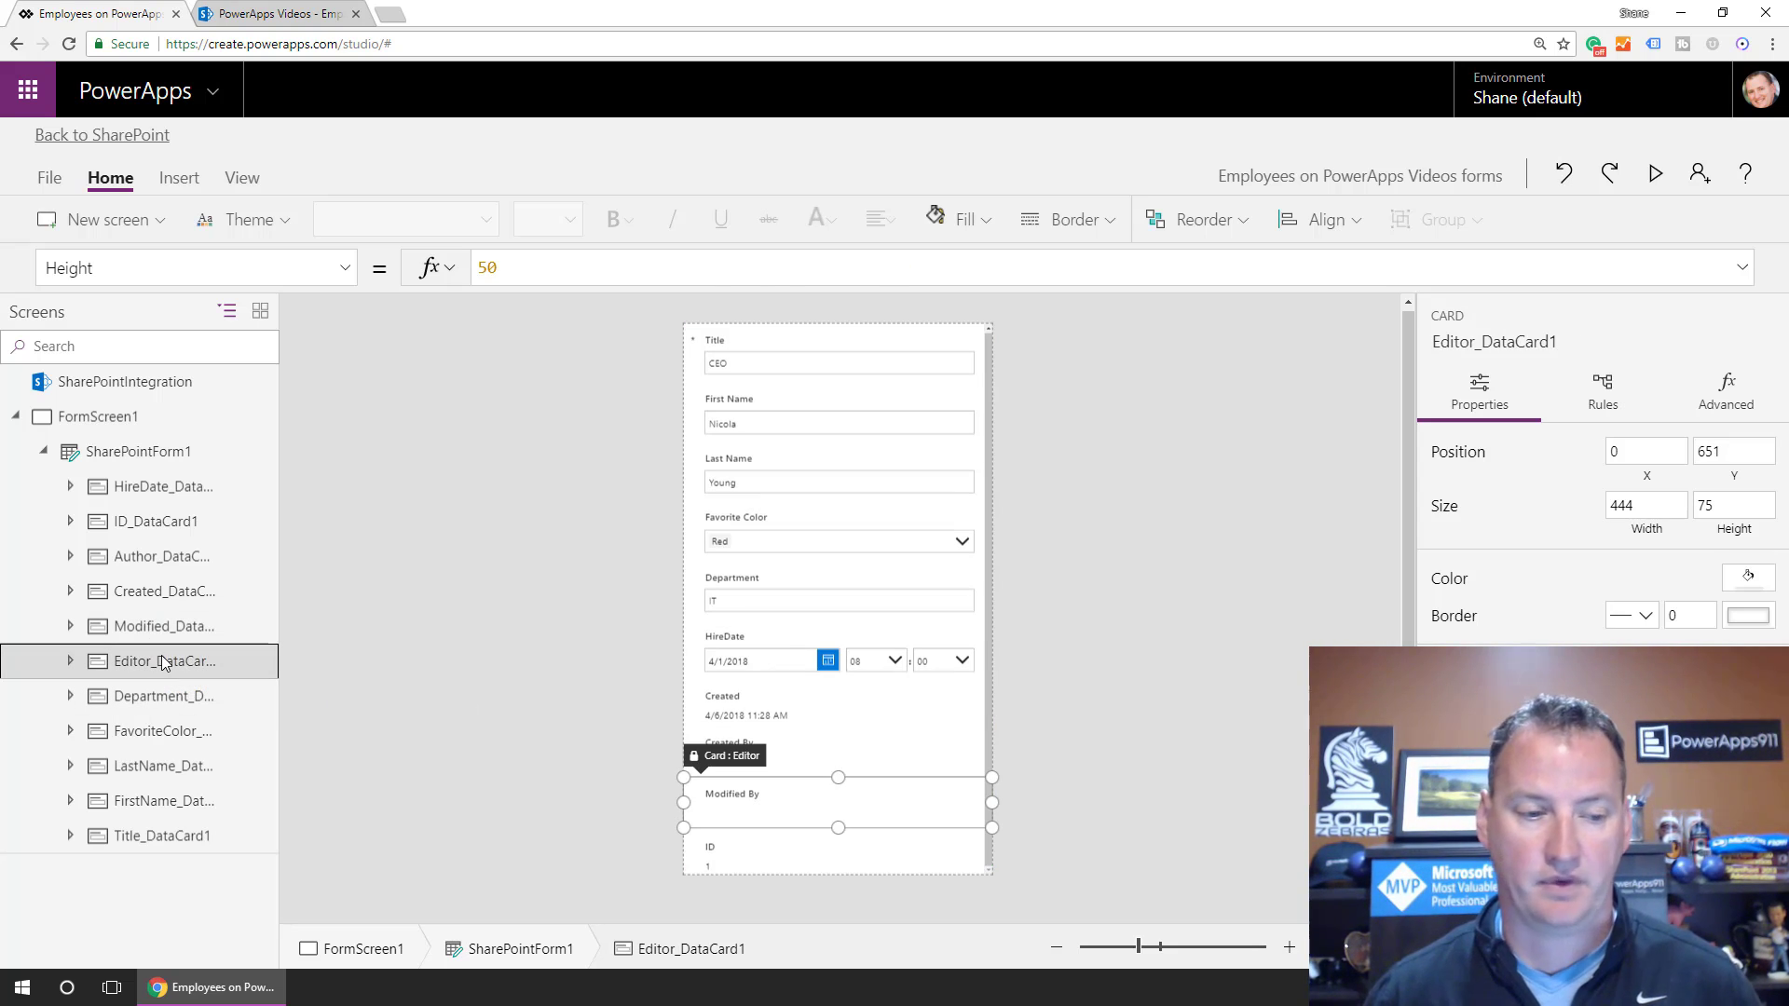
pyautogui.click(345, 267)
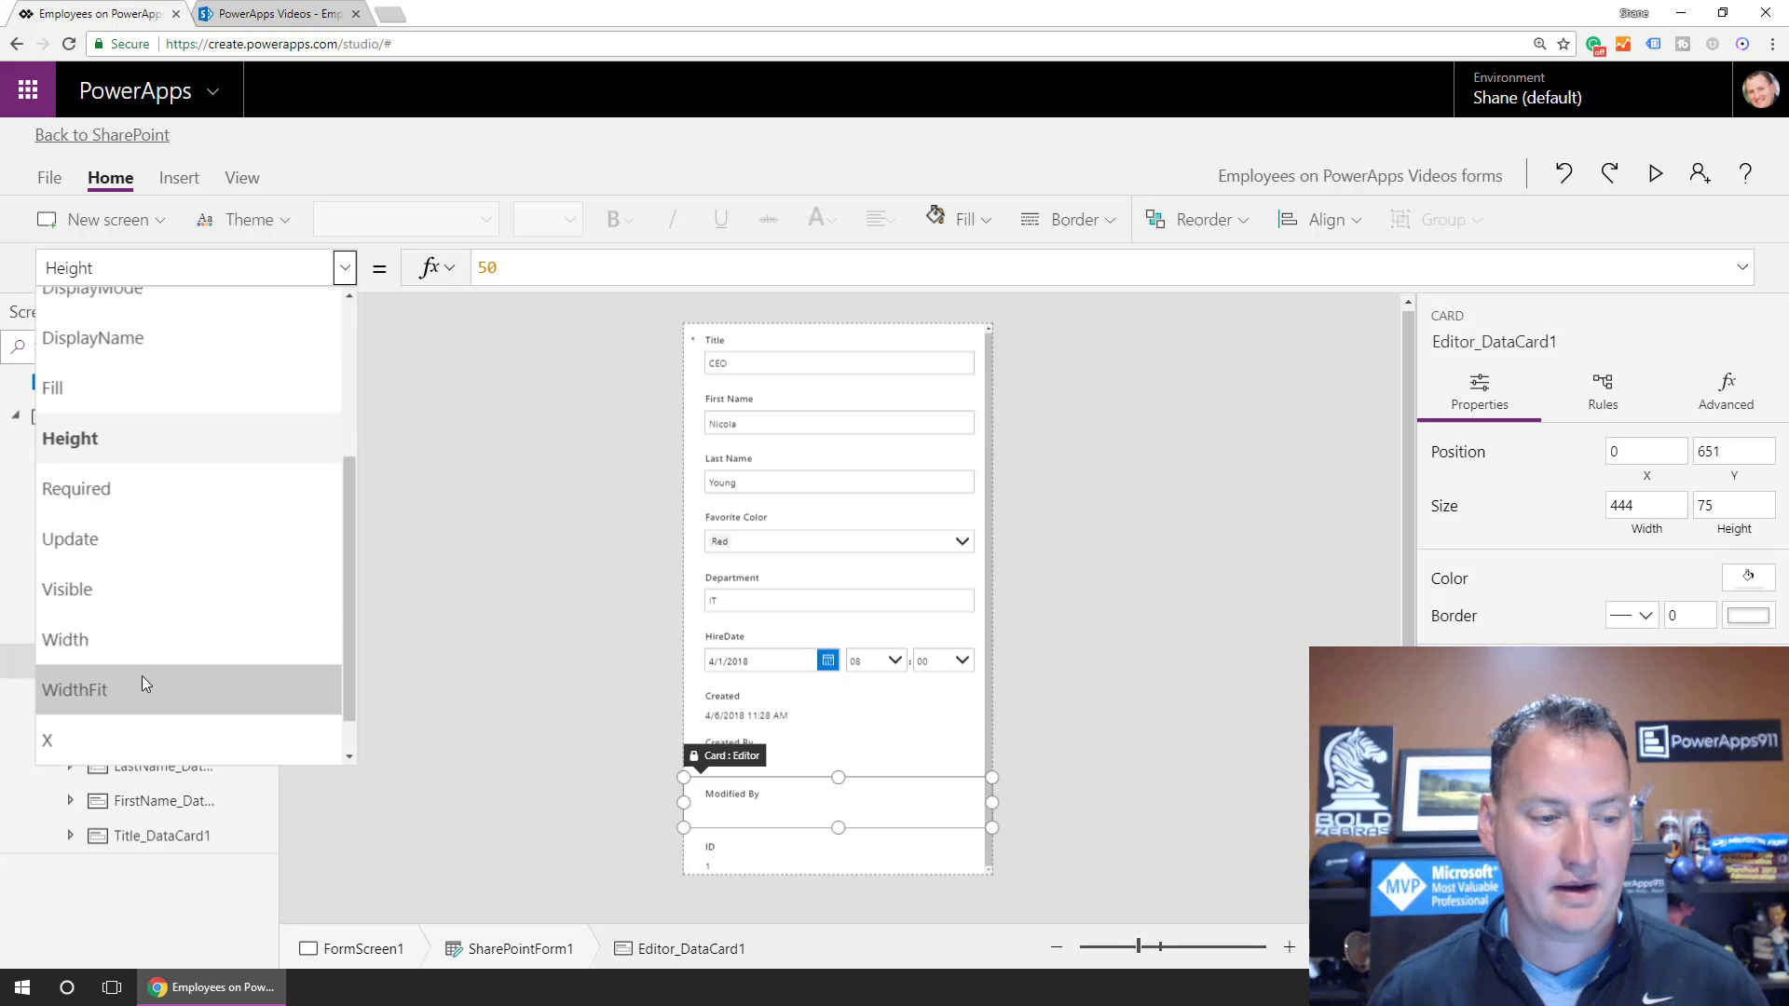
pyautogui.scroll(-1, 125, 641)
pyautogui.click(131, 536)
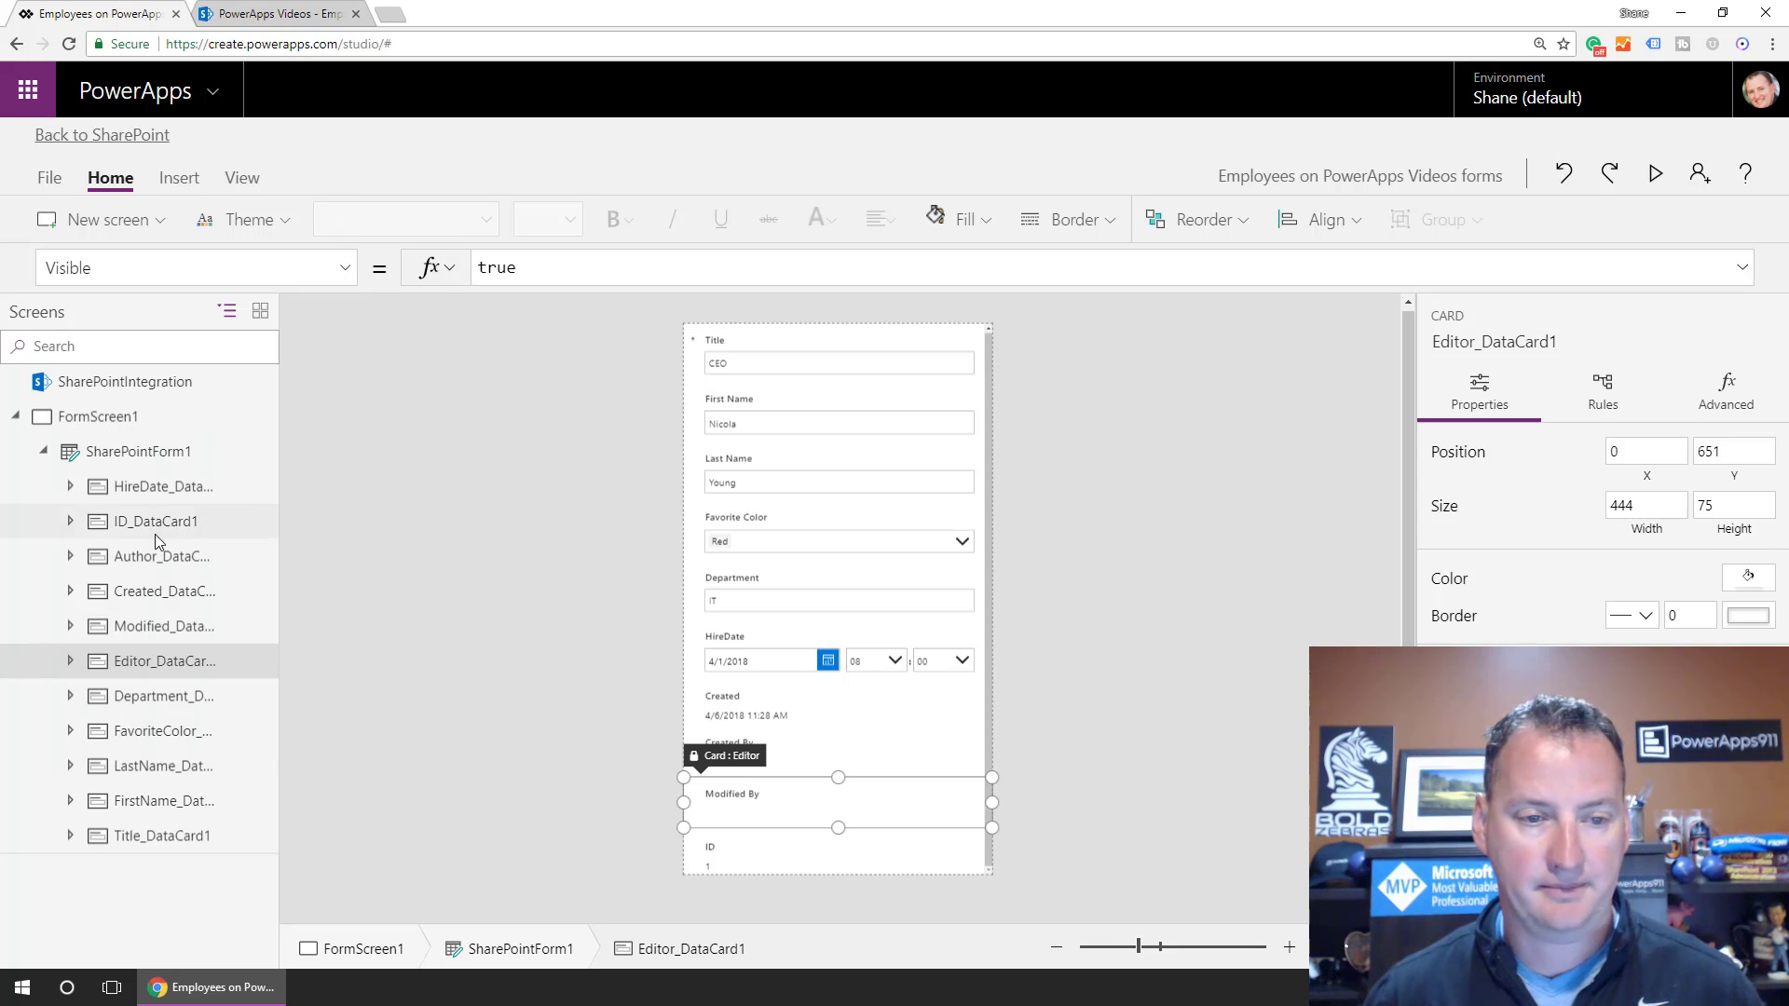
pyautogui.doubleClick(560, 271)
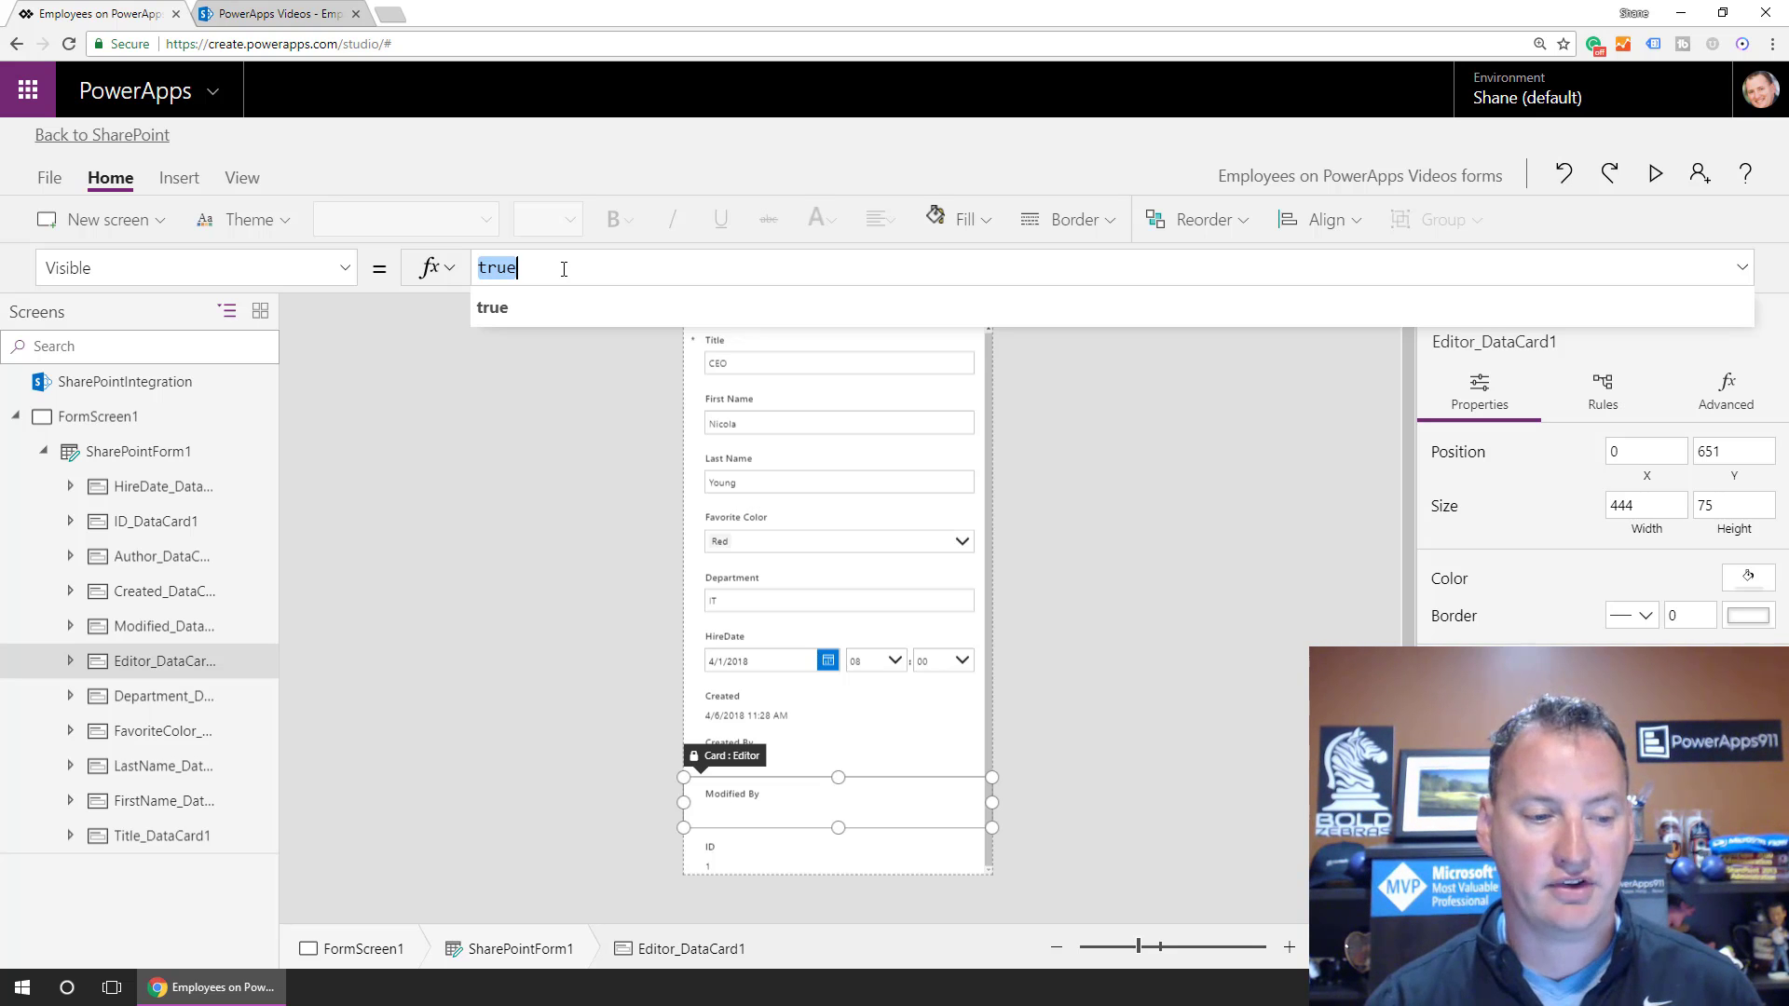
pyautogui.write('Modifi')
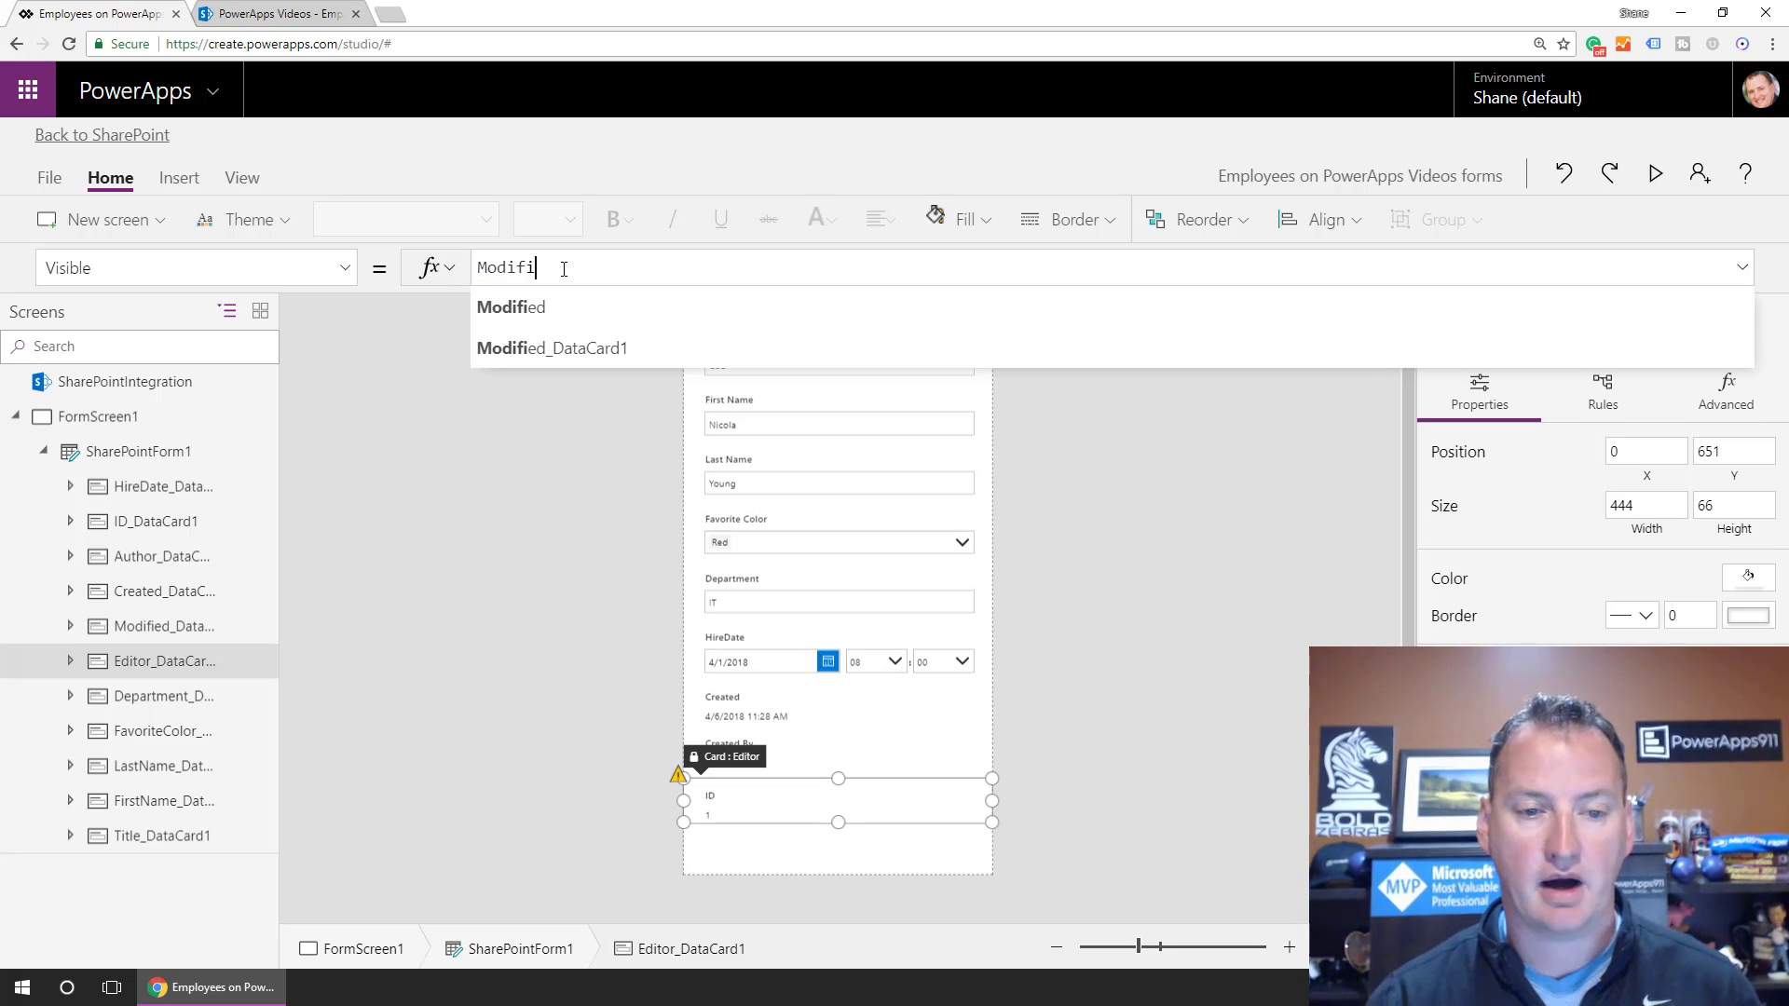
pyautogui.press('Down')
pyautogui.press('Tab')
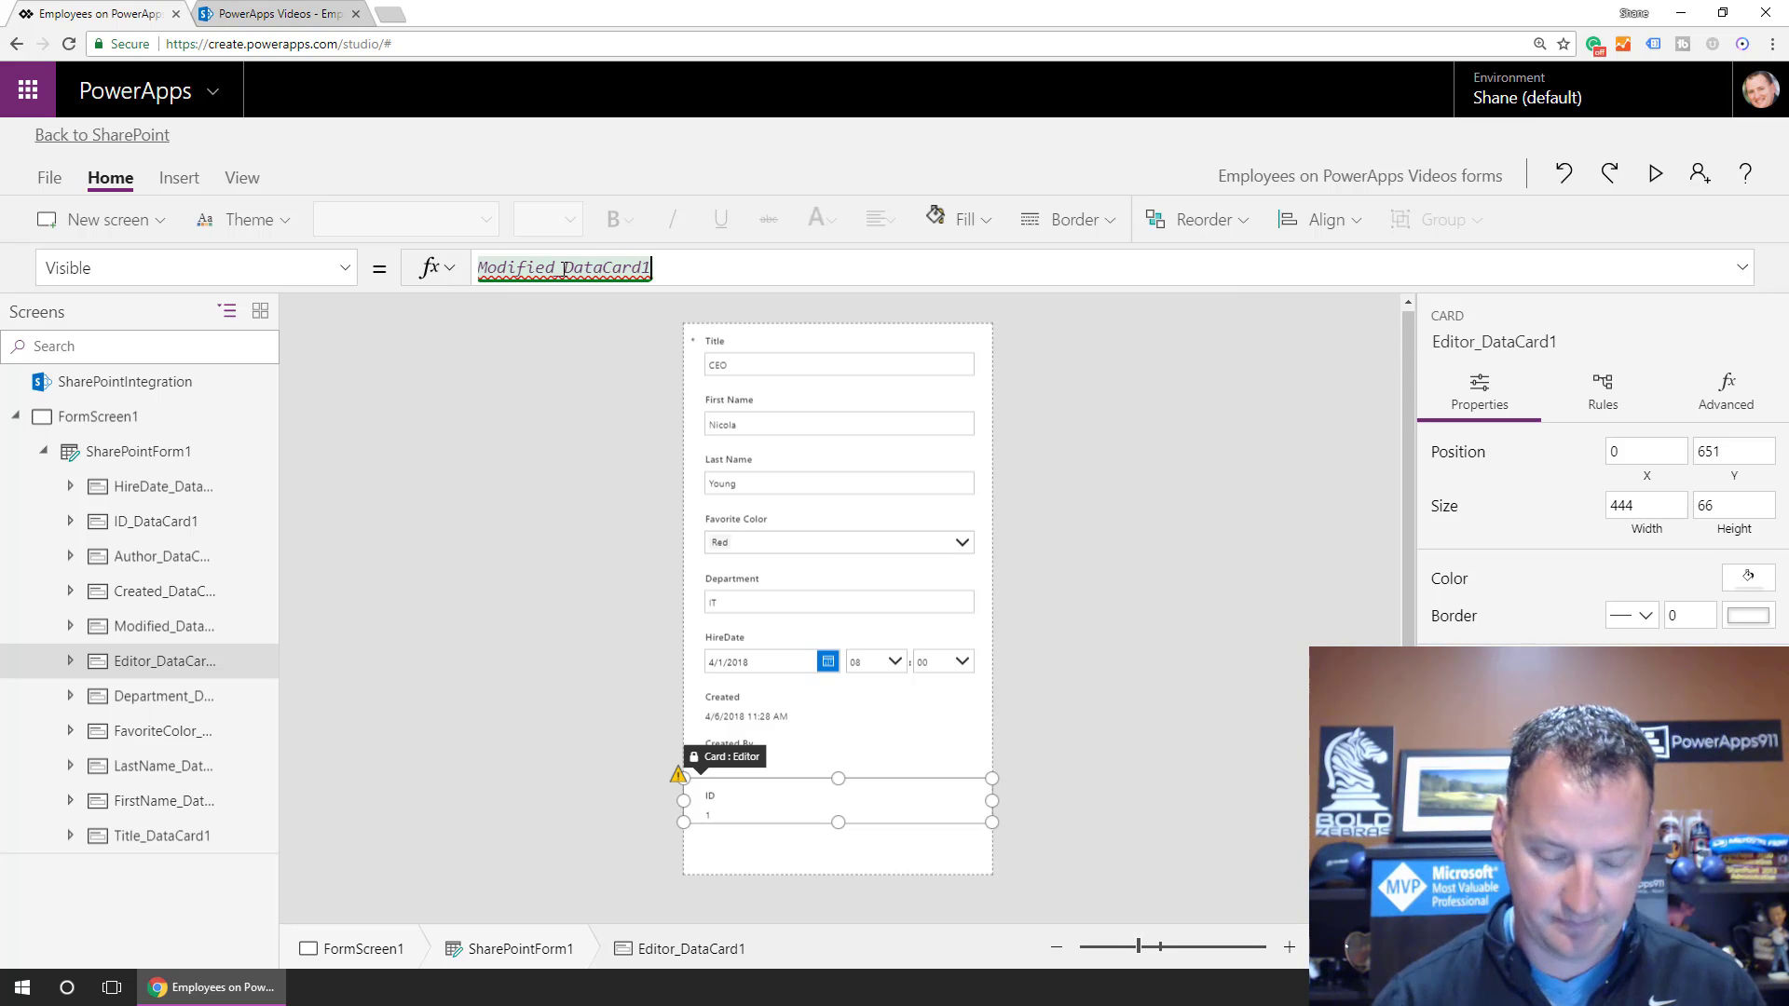
pyautogui.write('.')
pyautogui.press('Down')
pyautogui.press('Down')
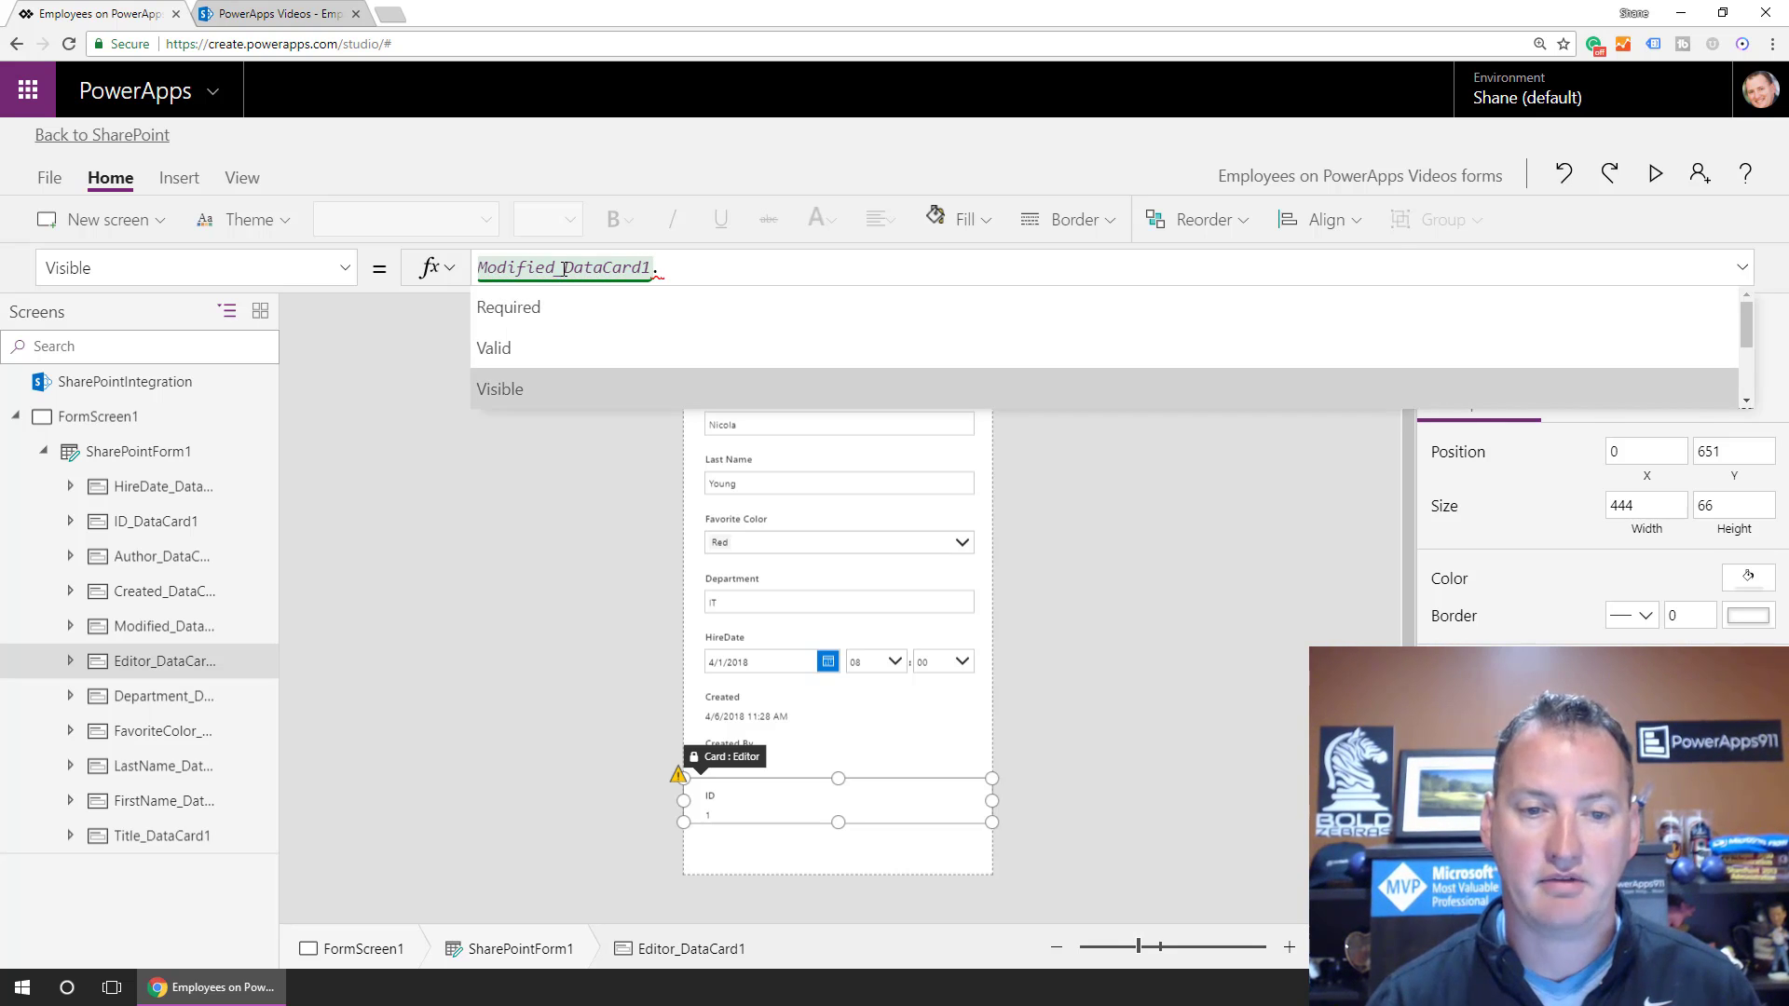
pyautogui.press('Tab')
pyautogui.moveTo(752, 277); pyautogui.dragTo(477, 264)
pyautogui.hotkey('ctrl', 'c')
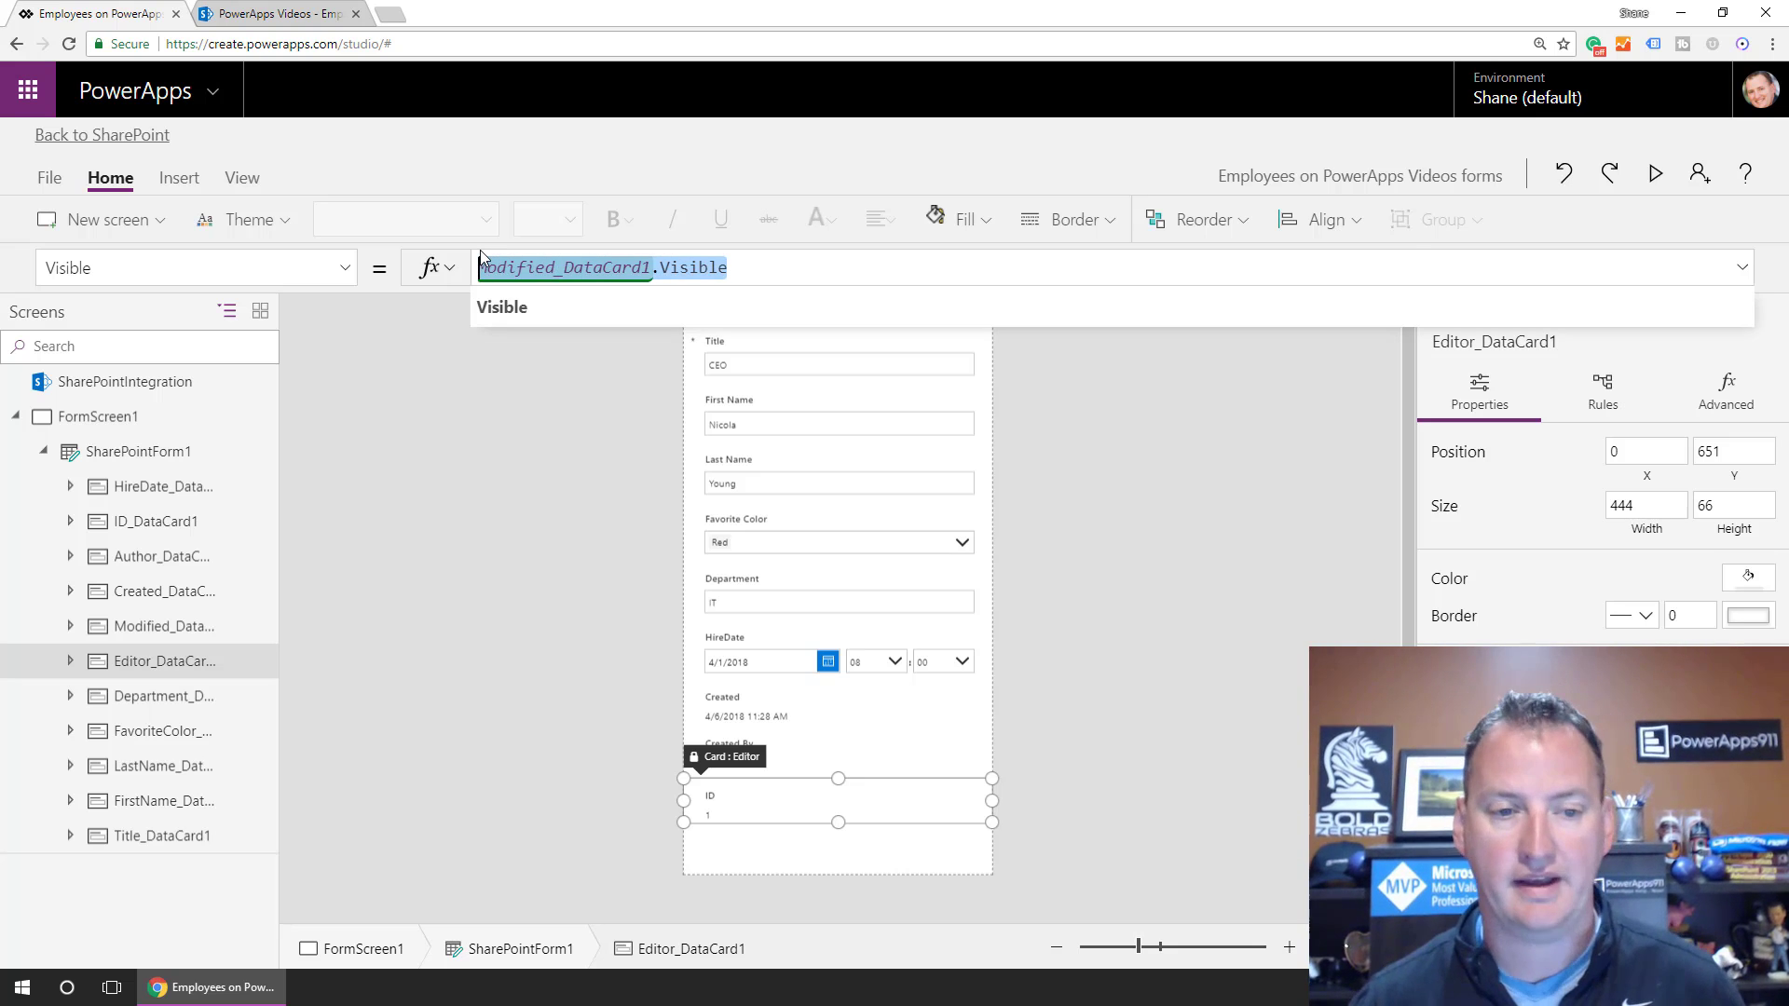
# Paste Modified_DataCard1.Visible into the ID card's Visible property.
pyautogui.click(148, 695)
pyautogui.click(149, 729)
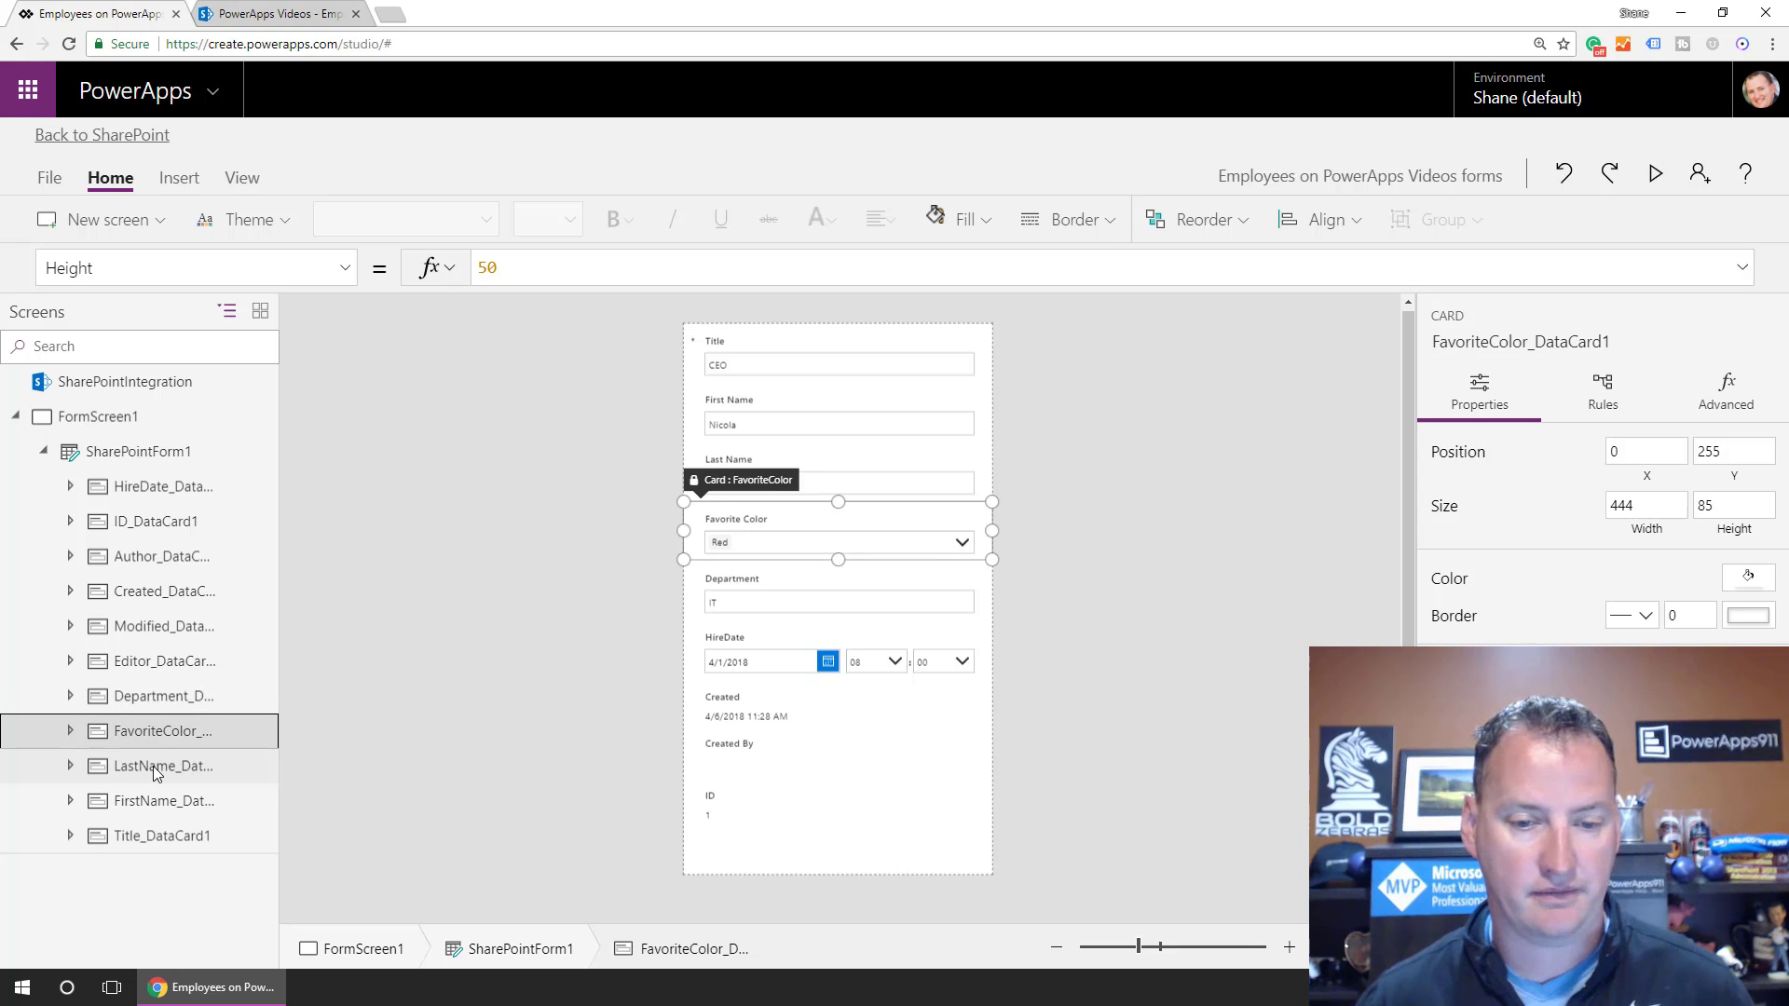
pyautogui.click(153, 766)
pyautogui.click(144, 799)
pyautogui.click(146, 831)
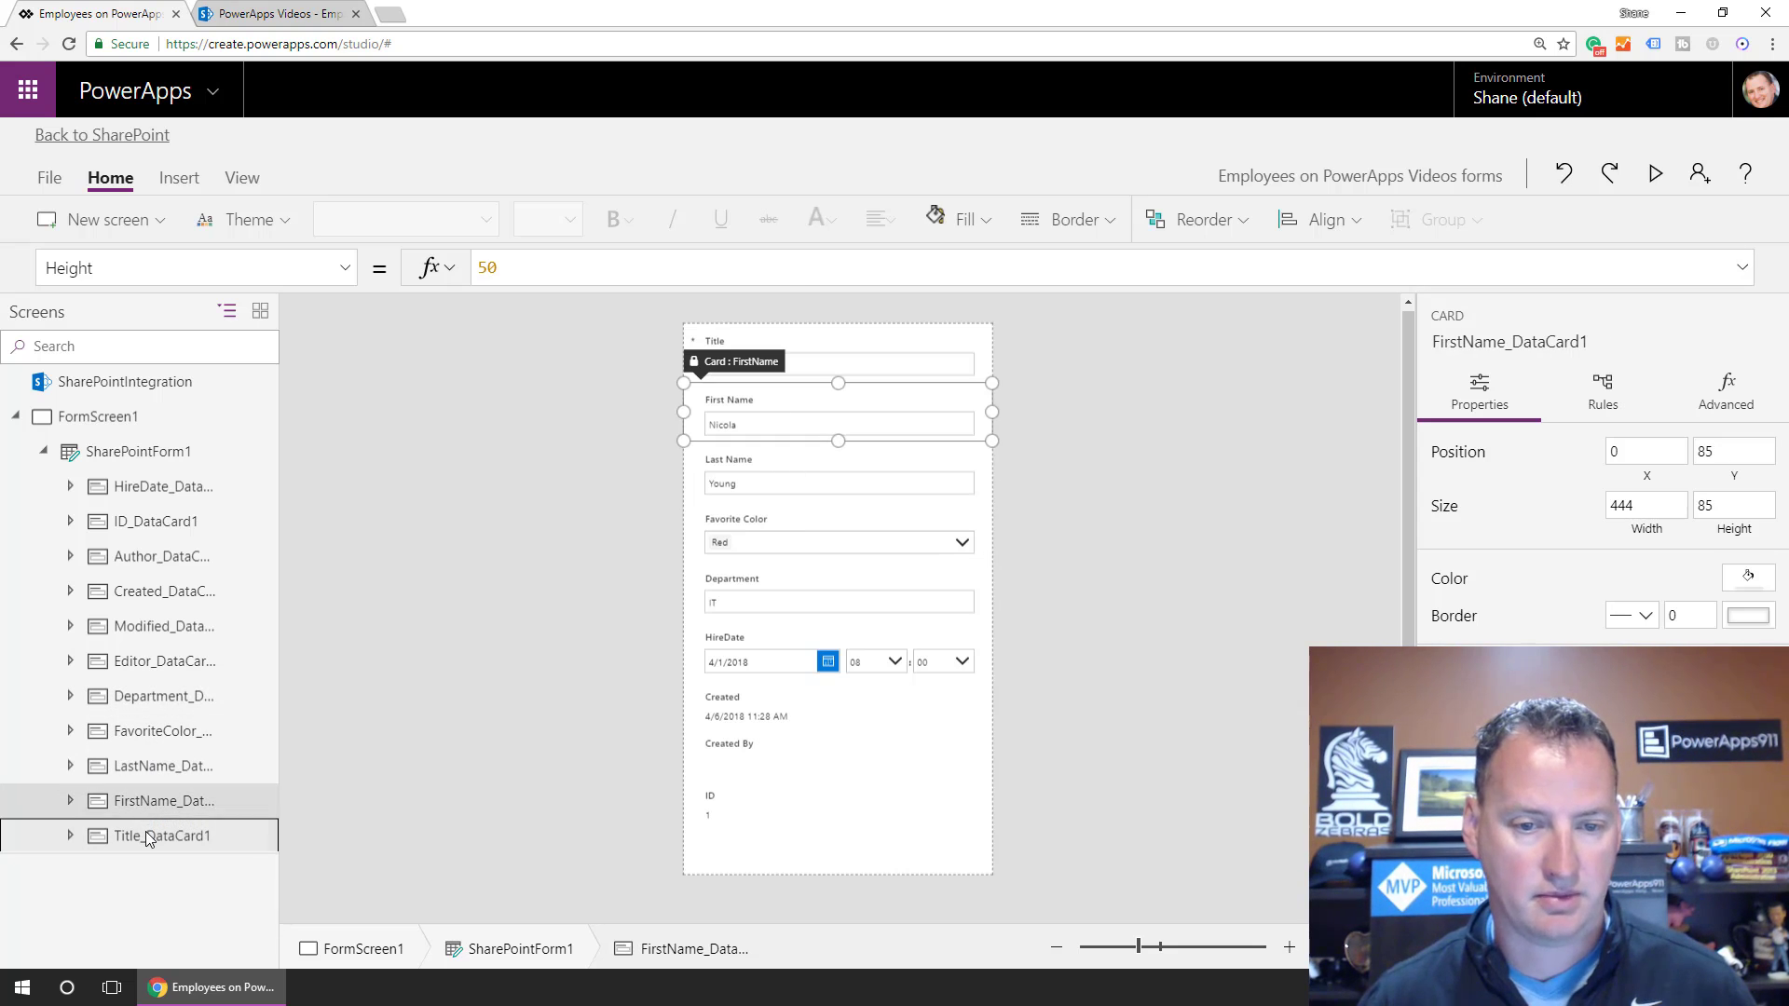
pyautogui.click(166, 522)
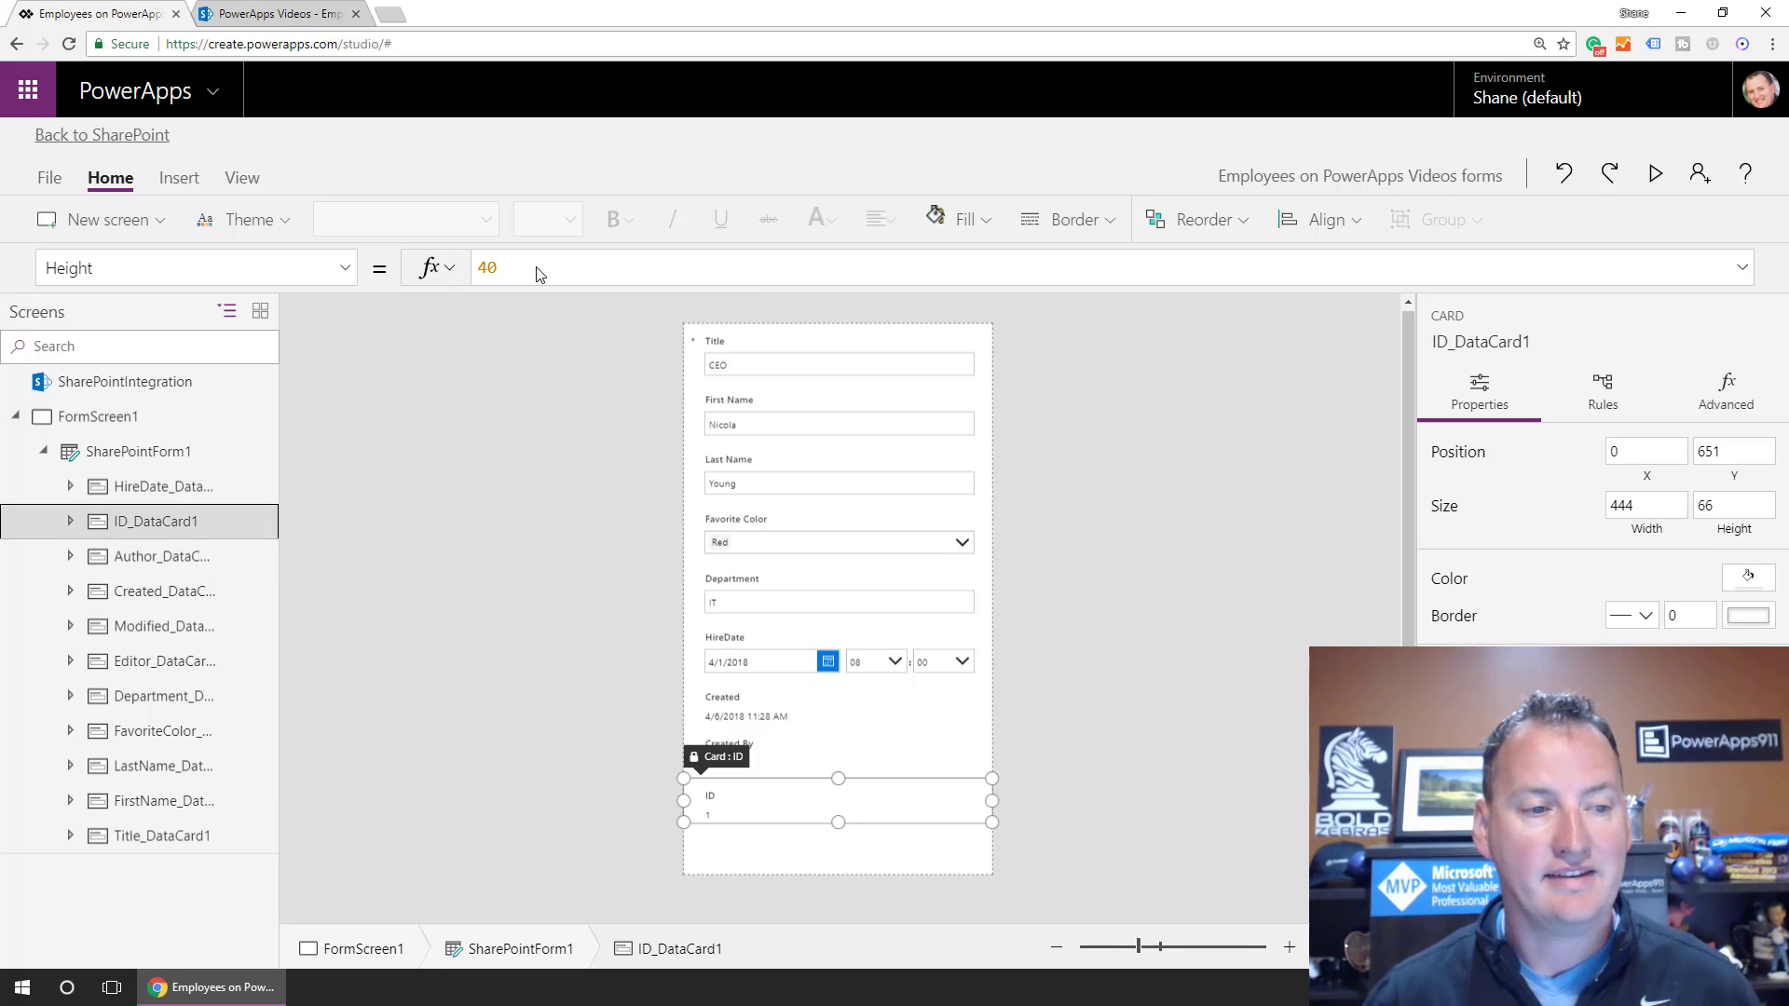
pyautogui.click(344, 267)
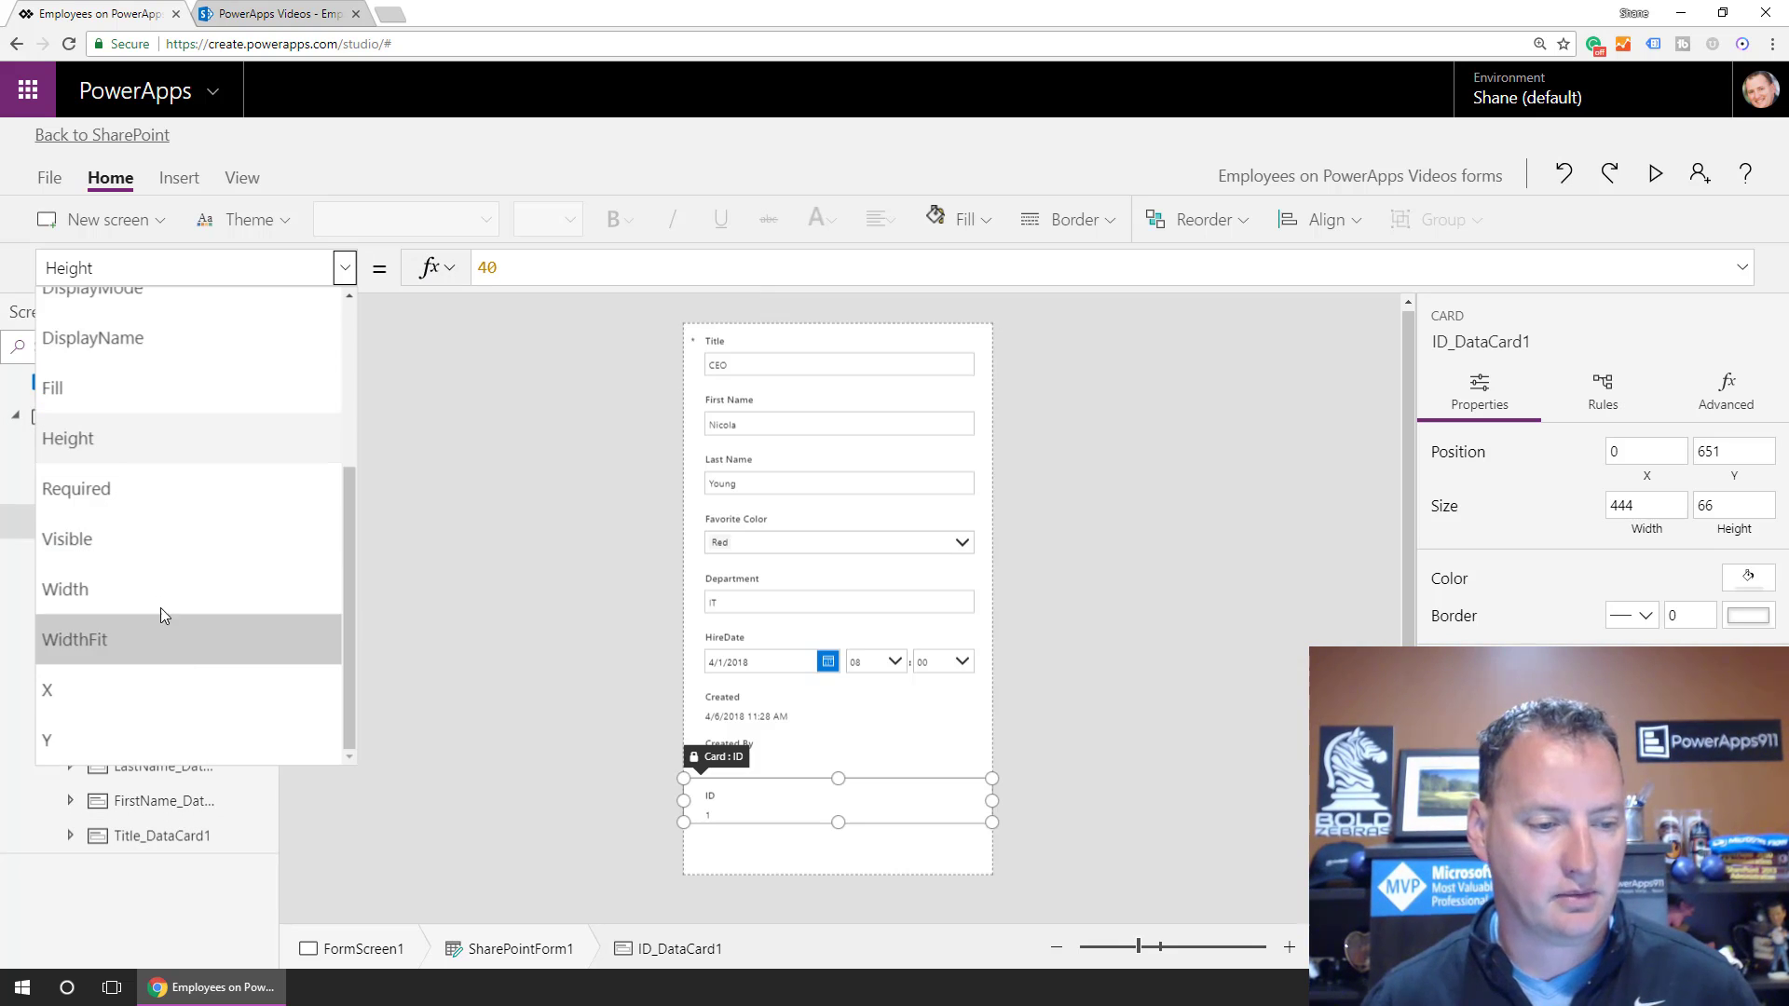
pyautogui.click(162, 533)
pyautogui.click(586, 279)
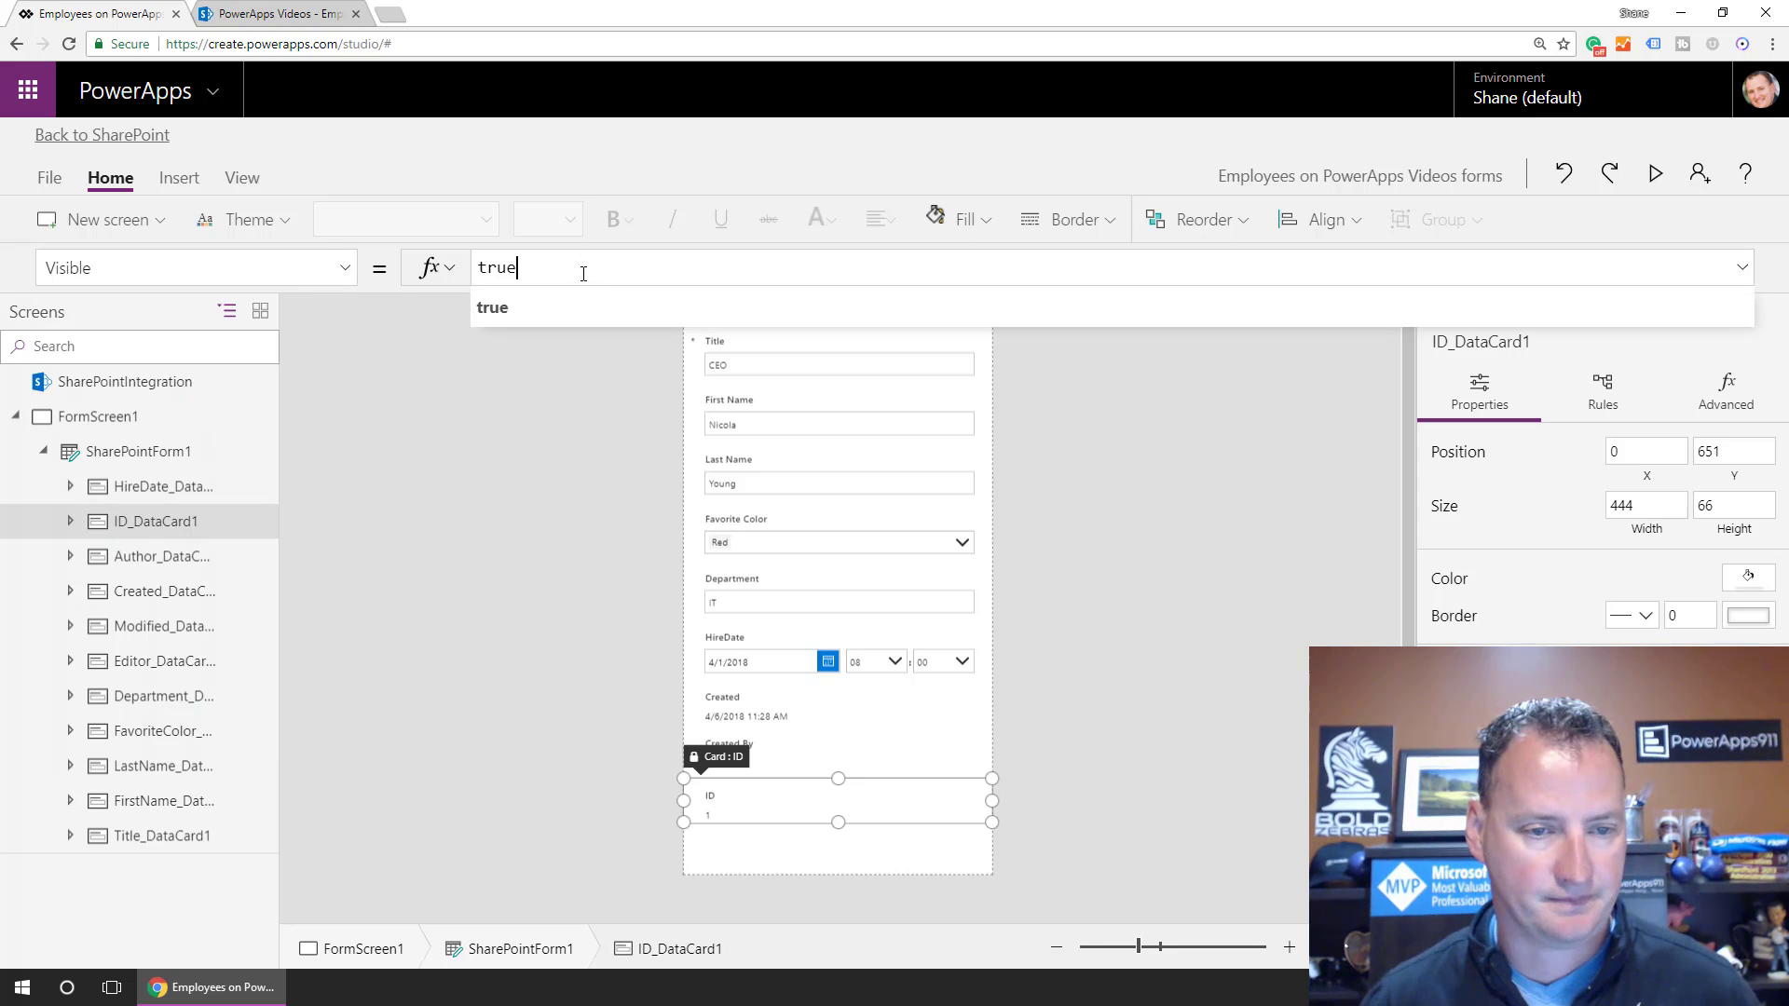
pyautogui.hotkey('ctrl', 'a')
pyautogui.hotkey('ctrl', 'v')
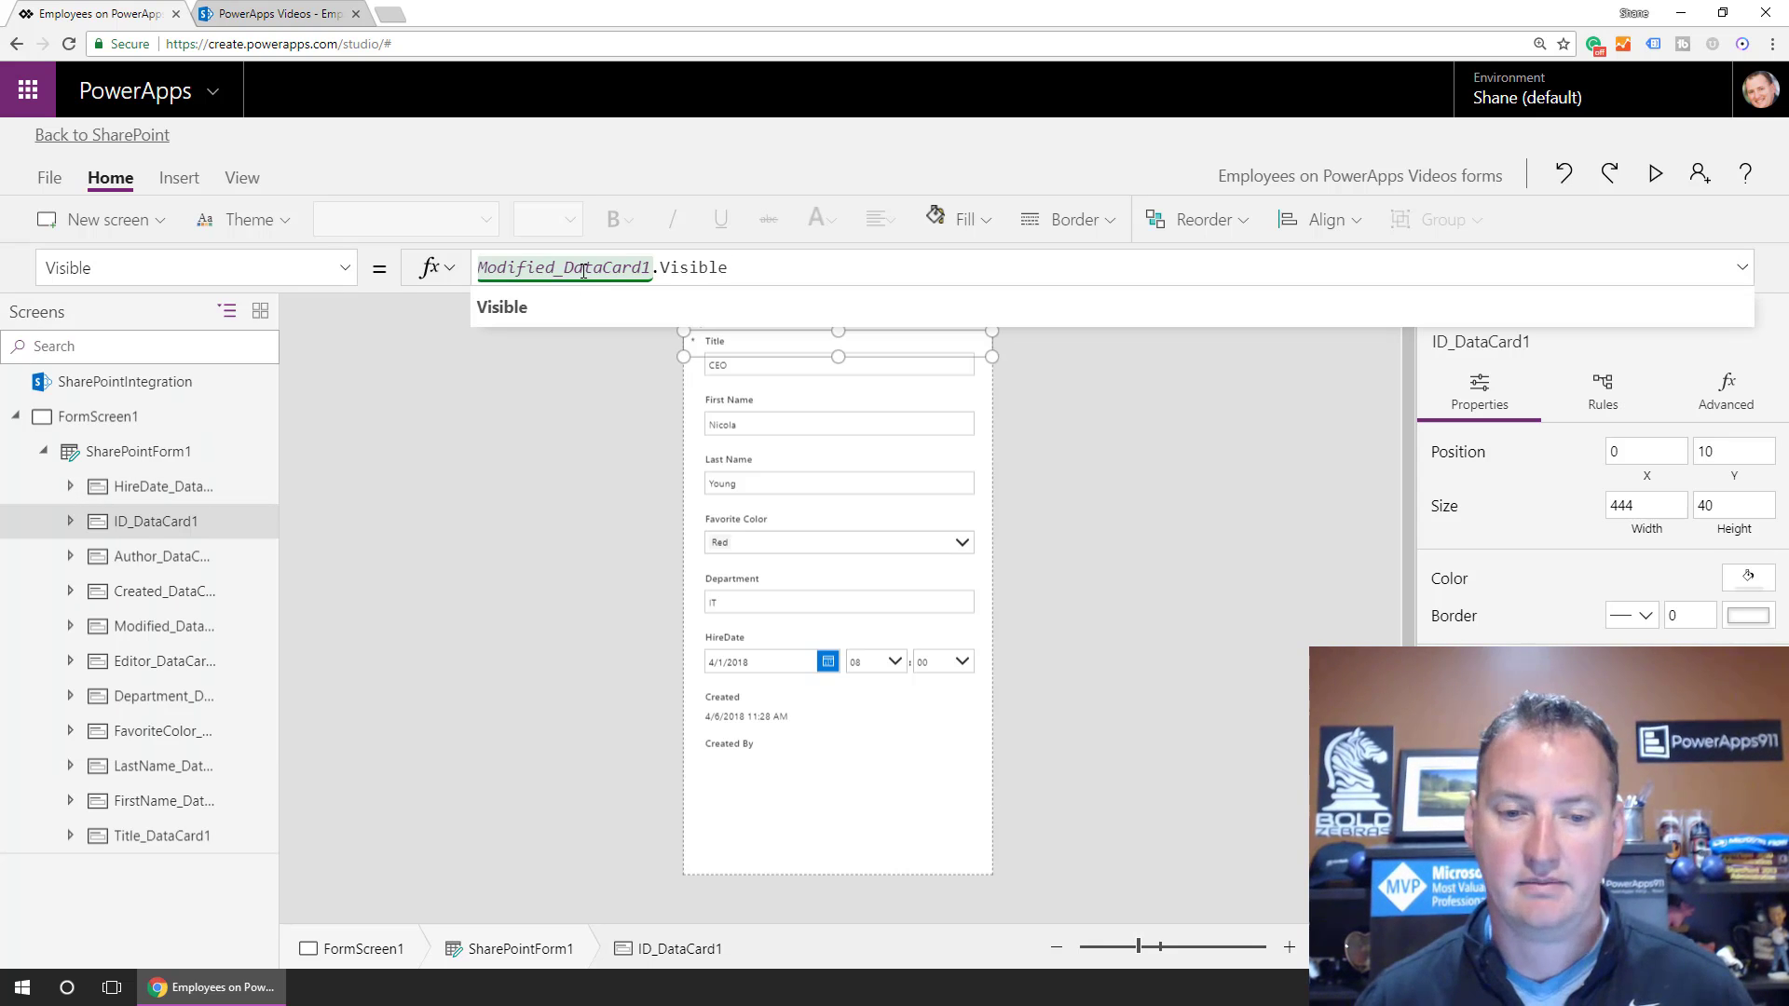
# Paste Modified_DataCard1.Visible into the Author (Created By) card's Visible property.
pyautogui.click(152, 557)
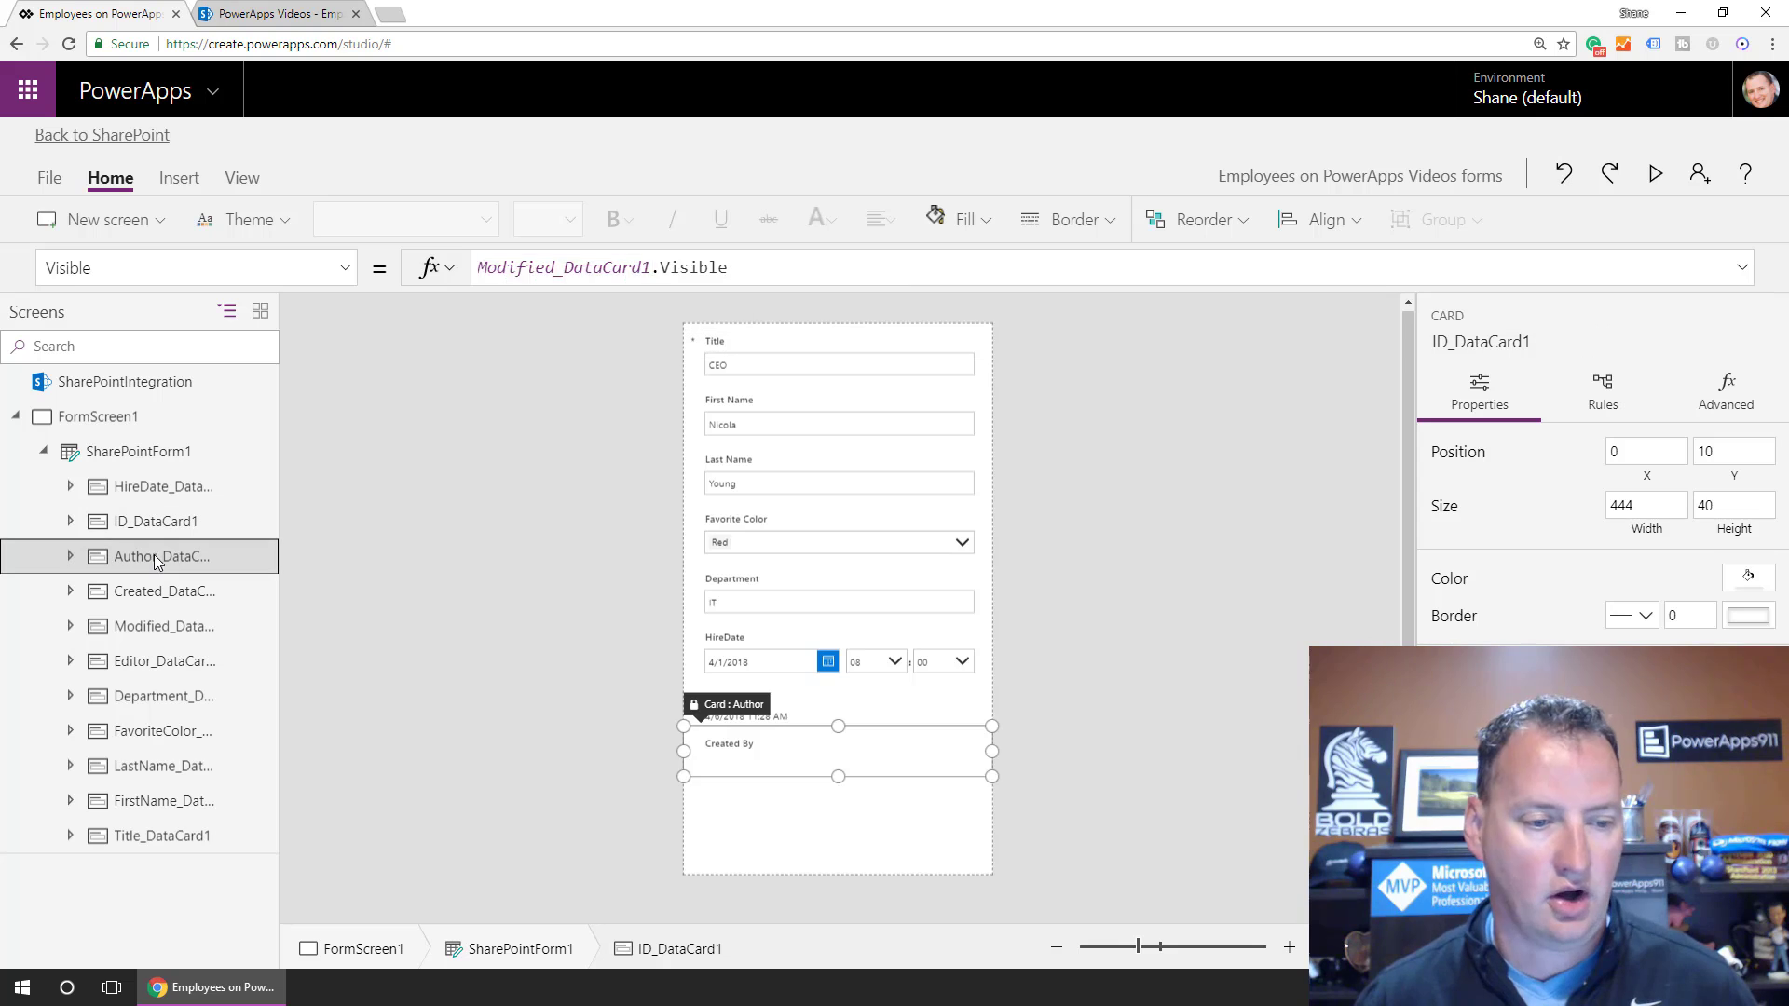
pyautogui.click(594, 268)
pyautogui.hotkey('ctrl', 'a')
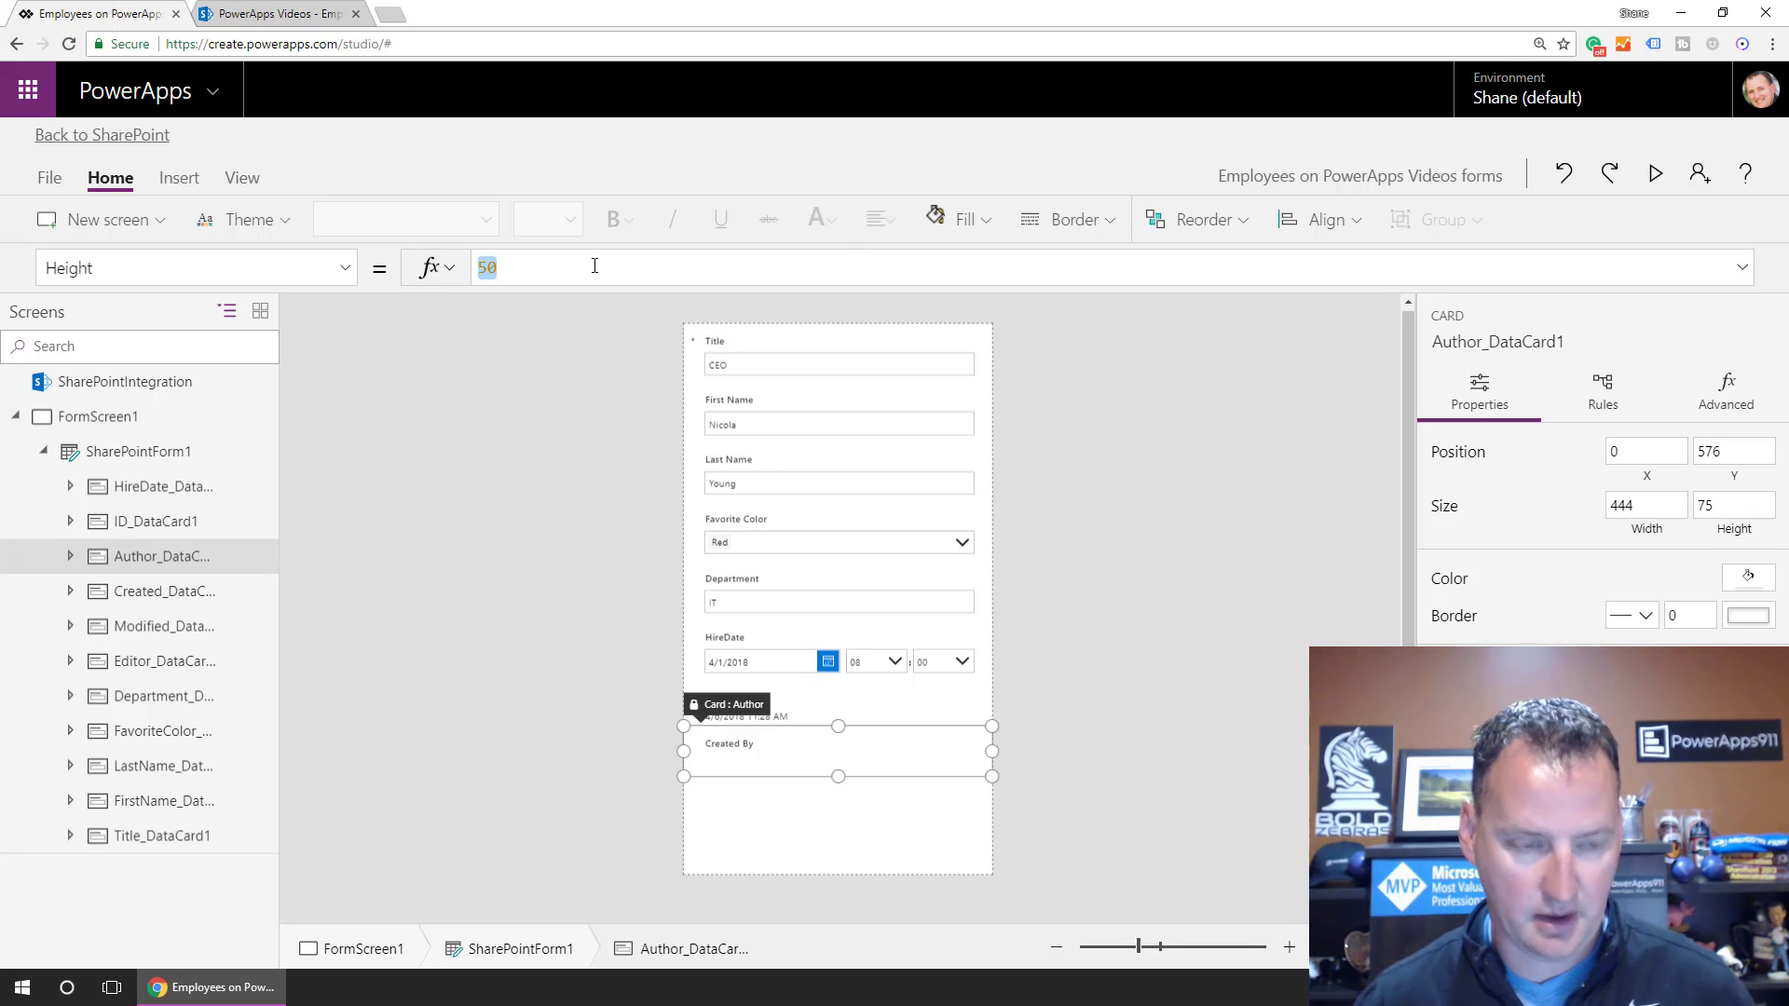
pyautogui.click(343, 268)
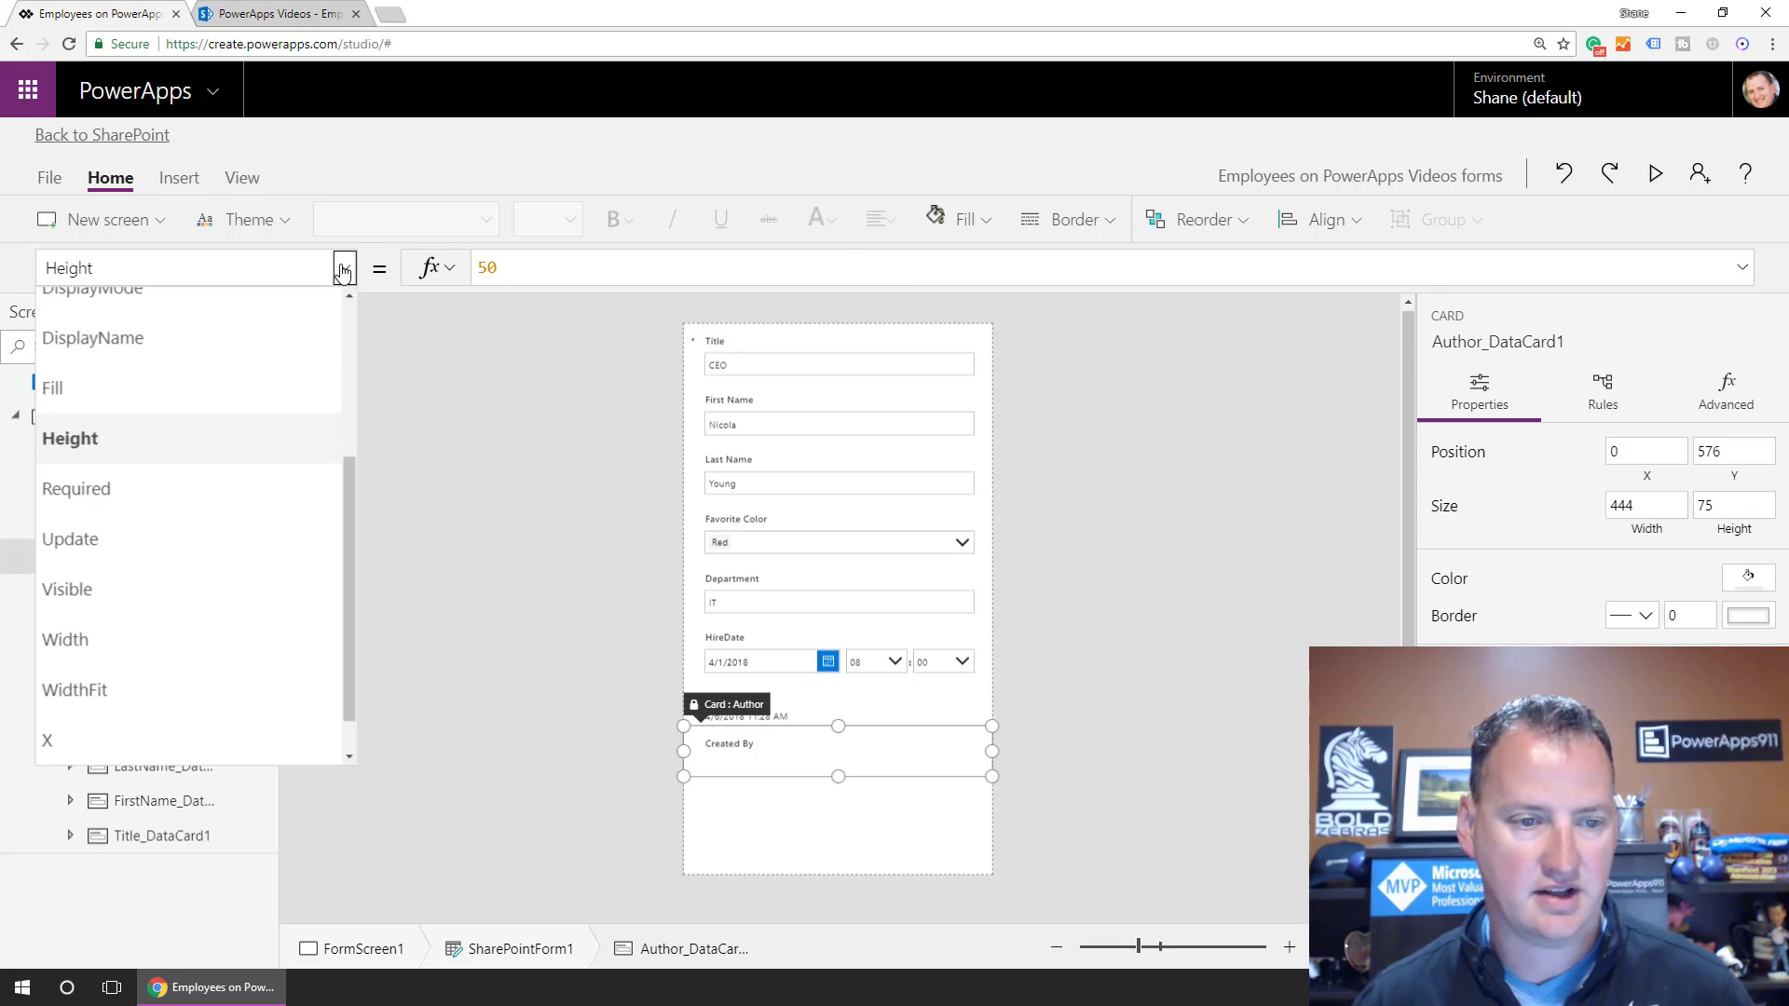
pyautogui.click(177, 585)
pyautogui.doubleClick(496, 267)
pyautogui.hotkey('ctrl', 'v')
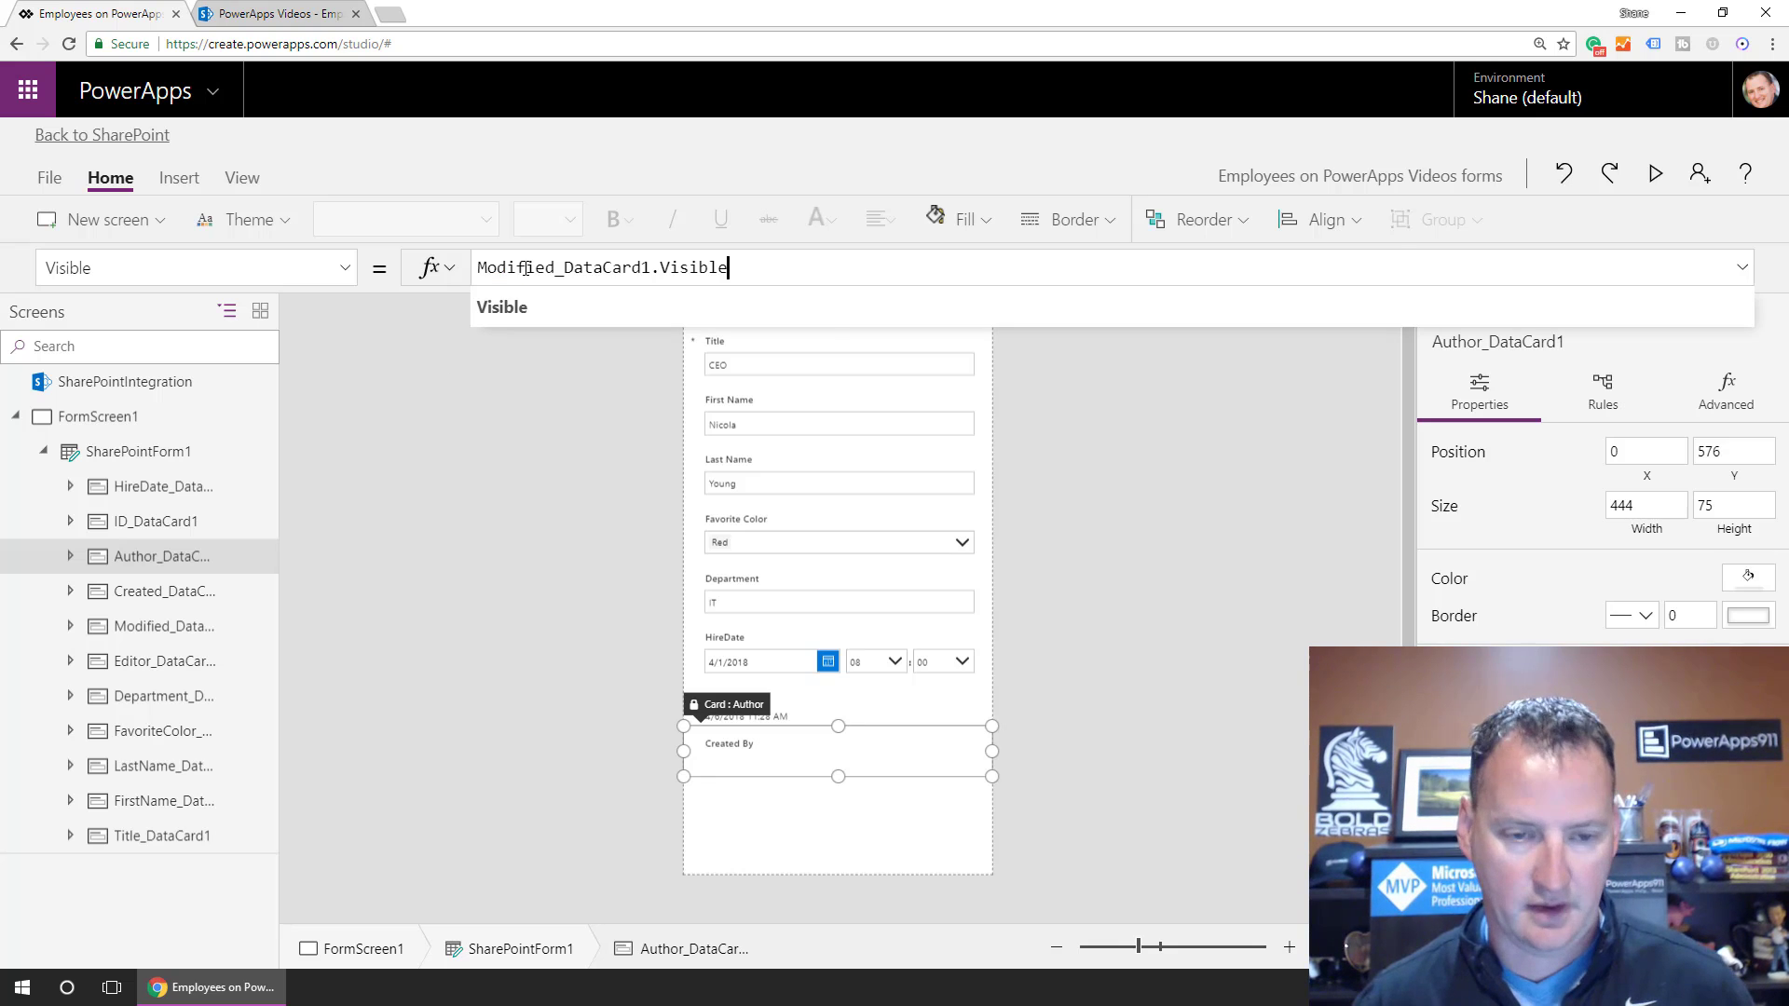
# Paste Modified_DataCard1.Visible into the Created card's Visible property.
pyautogui.click(747, 702)
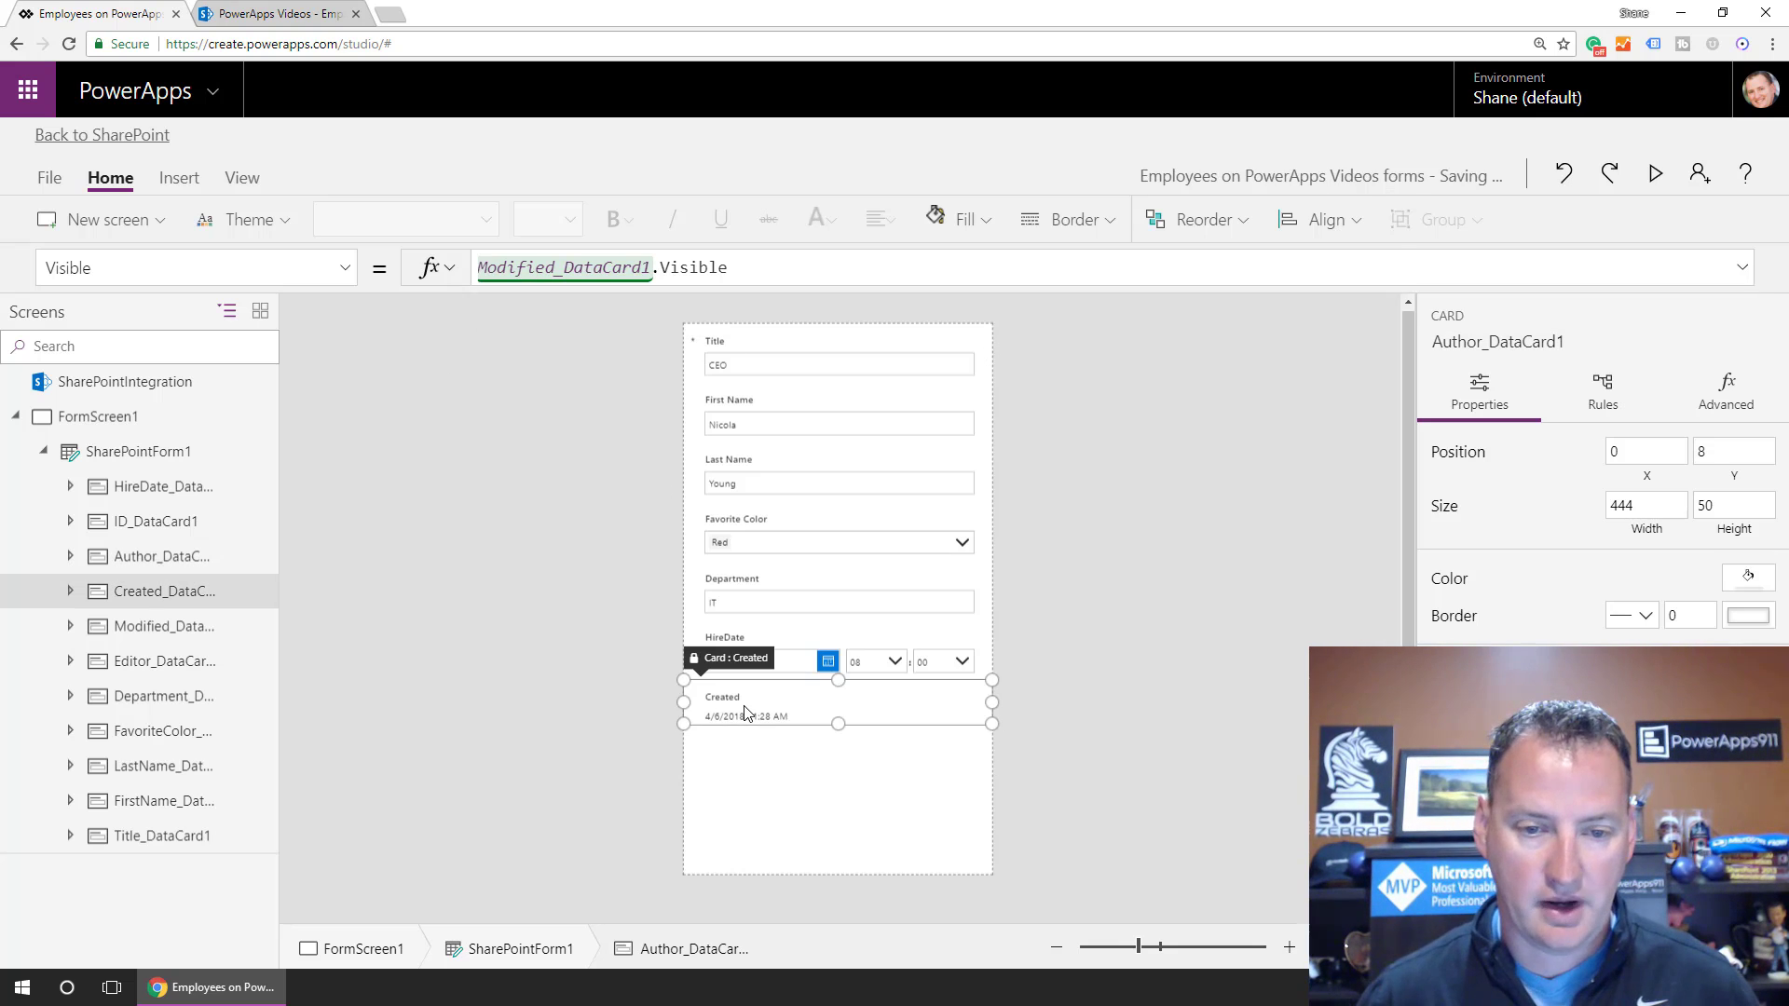
pyautogui.click(348, 269)
pyautogui.click(162, 541)
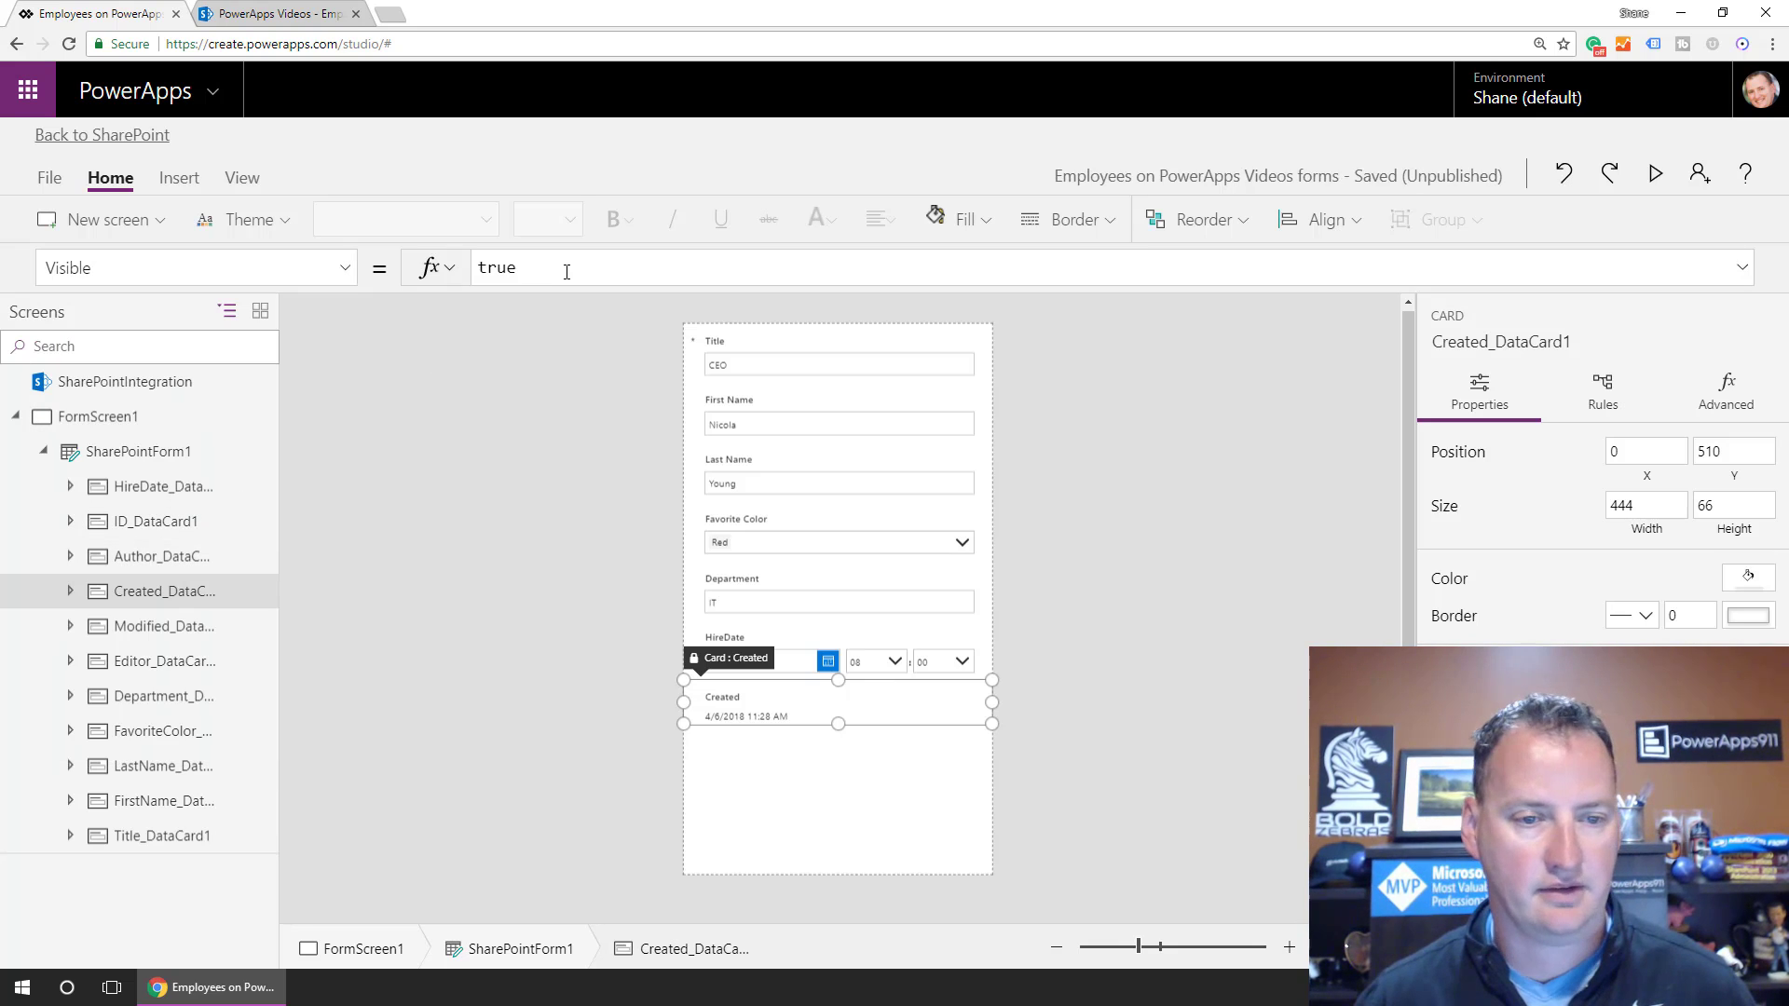
pyautogui.hotkey('ctrl', 'v')
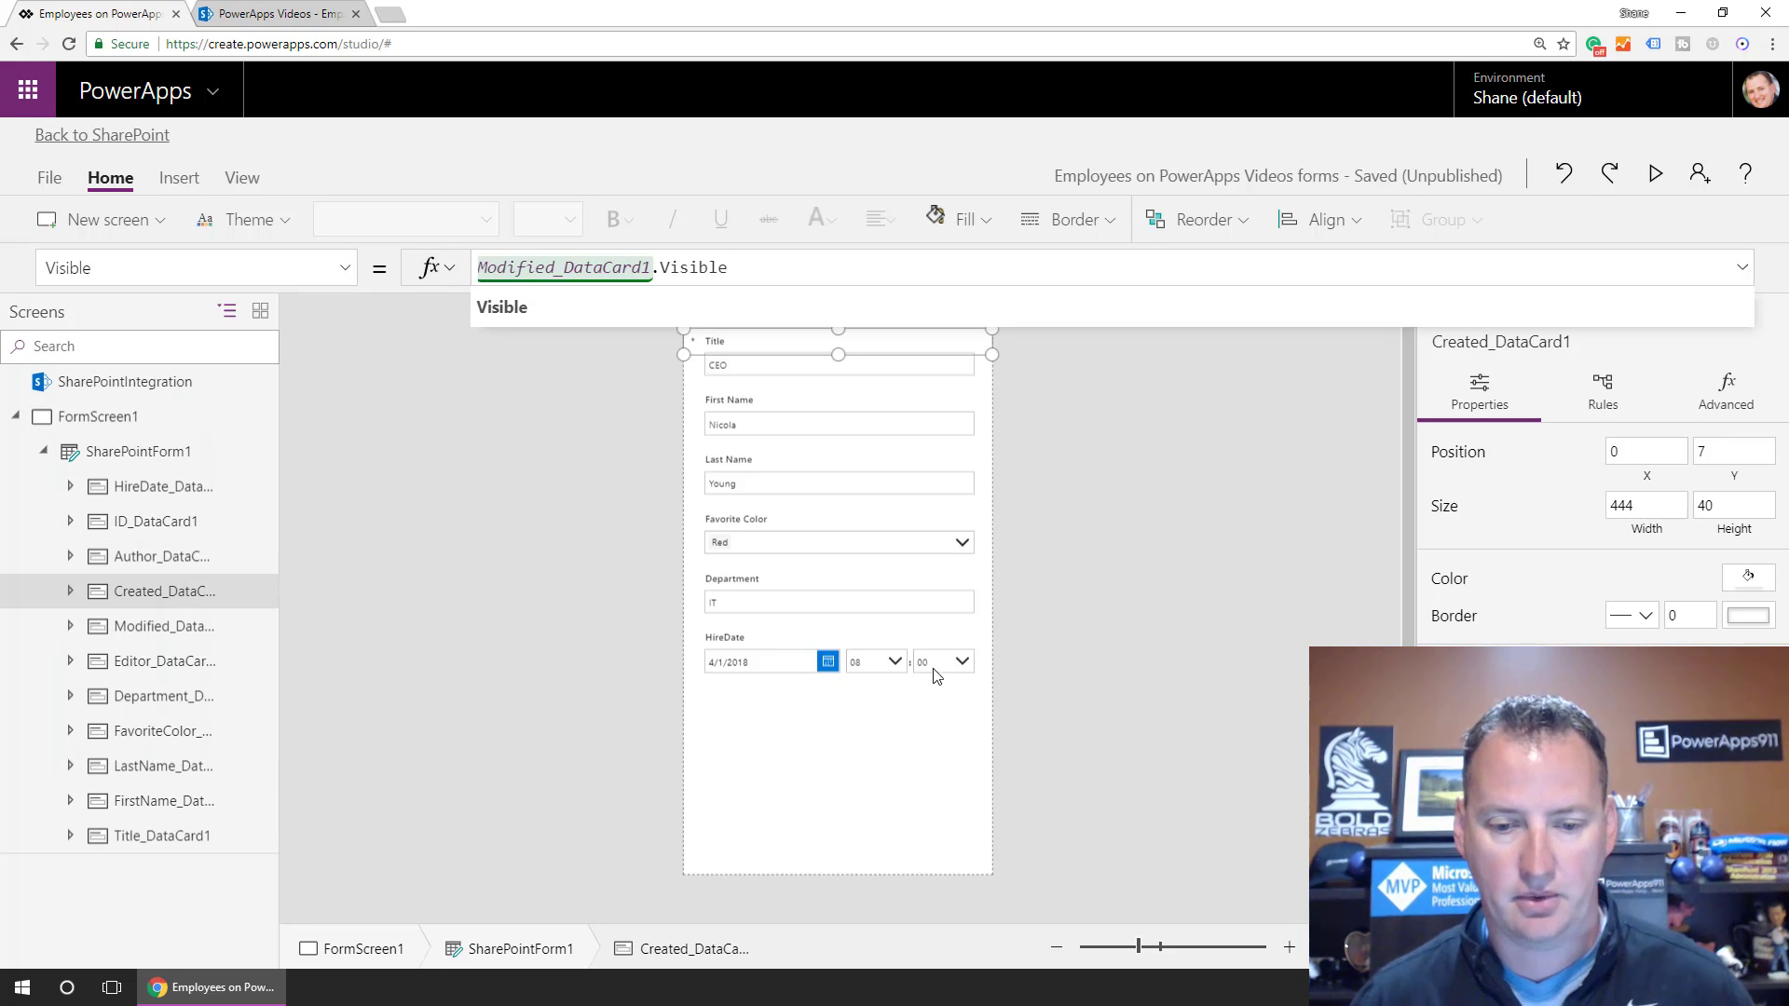
pyautogui.click(876, 779)
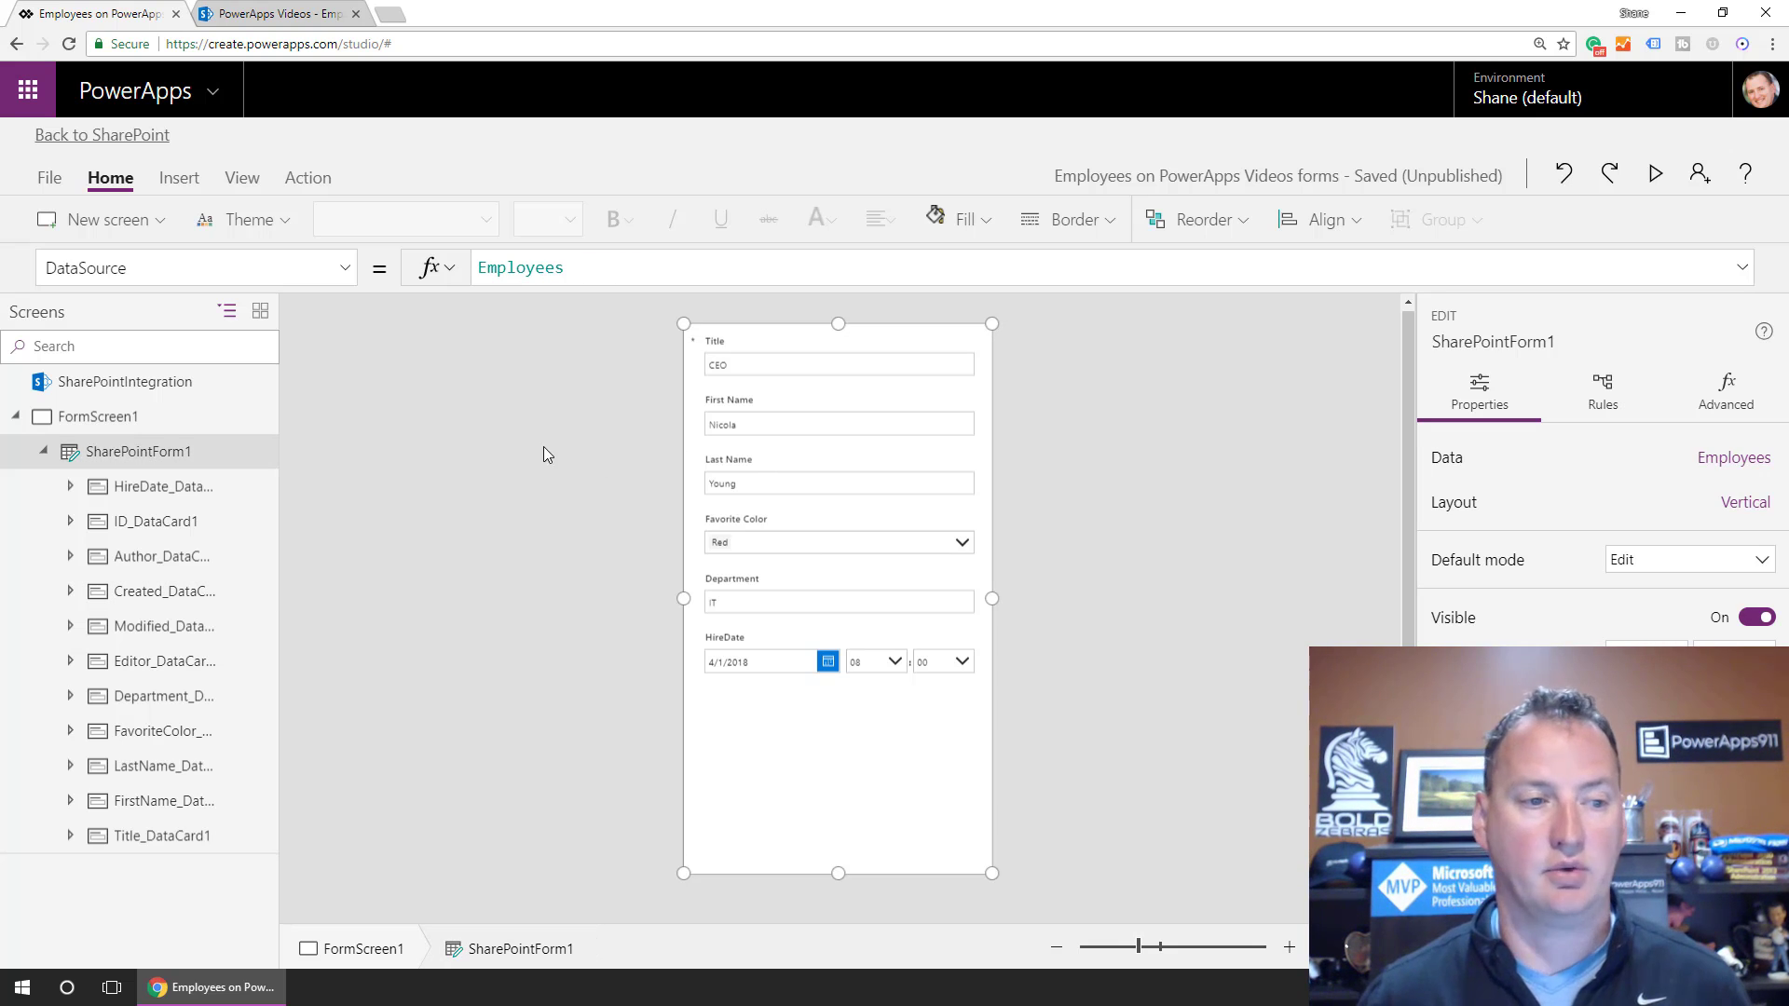
# Save and republish the form to SharePoint, then go to the Employees list tab.
pyautogui.click(50, 177)
pyautogui.click(287, 456)
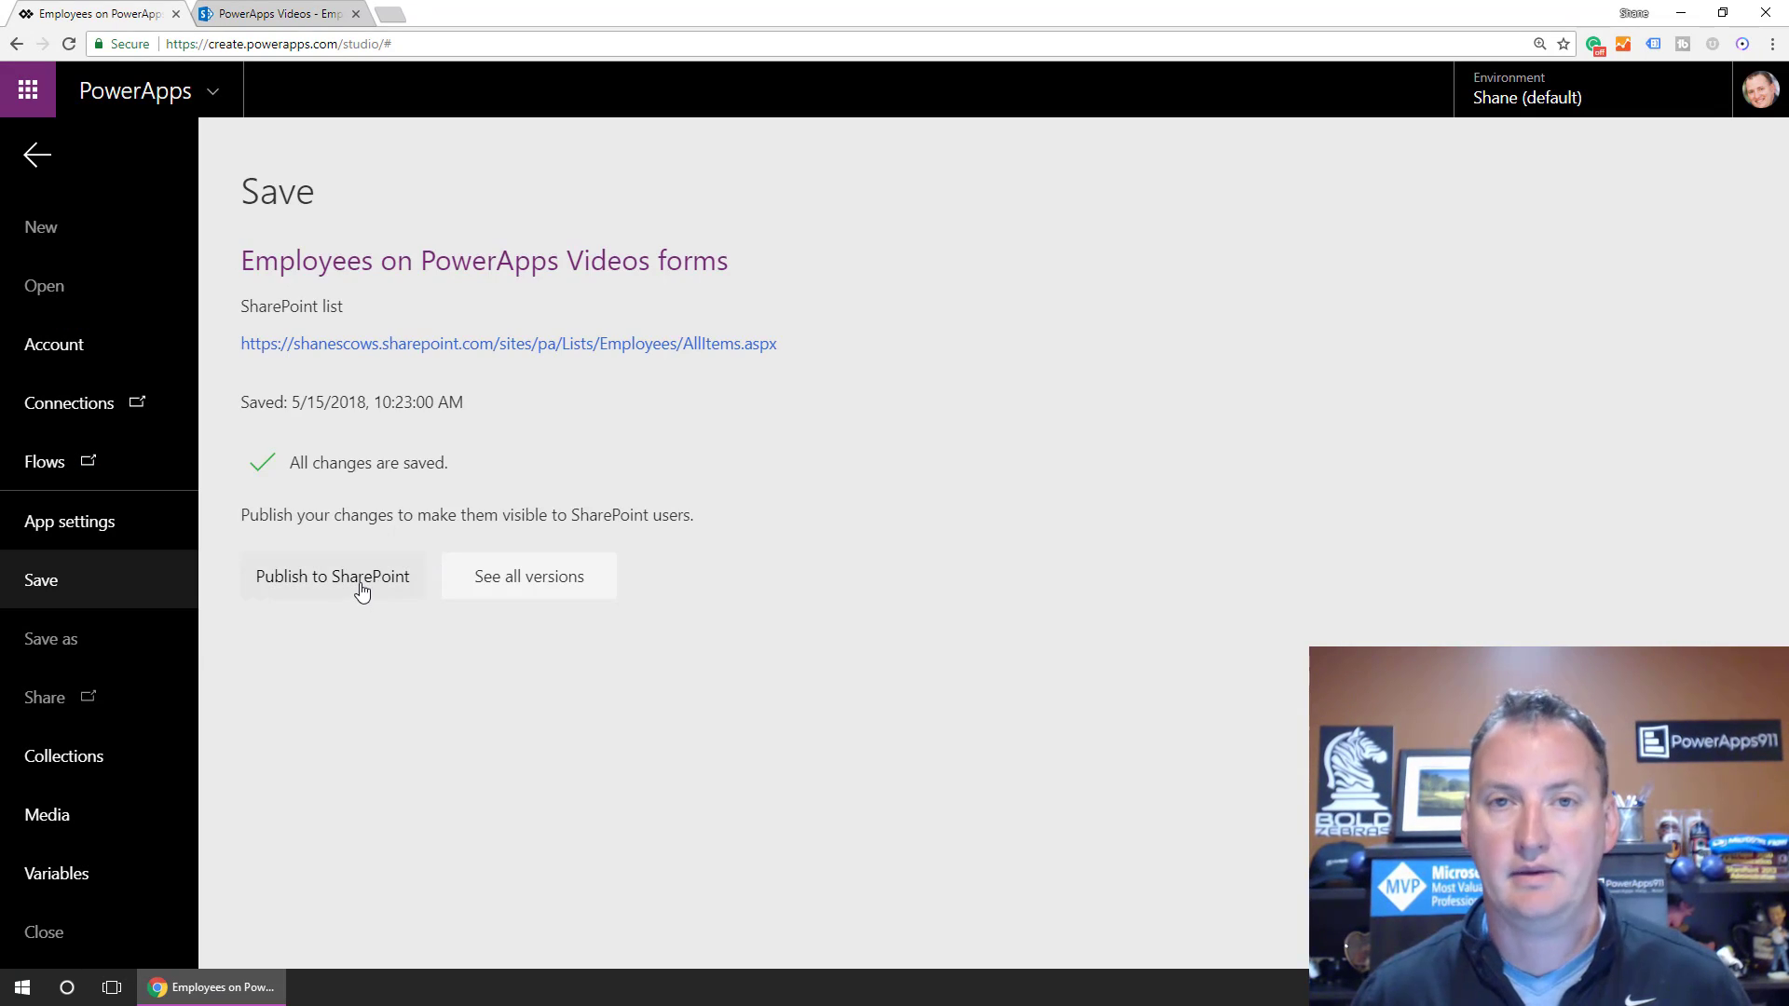
pyautogui.click(362, 590)
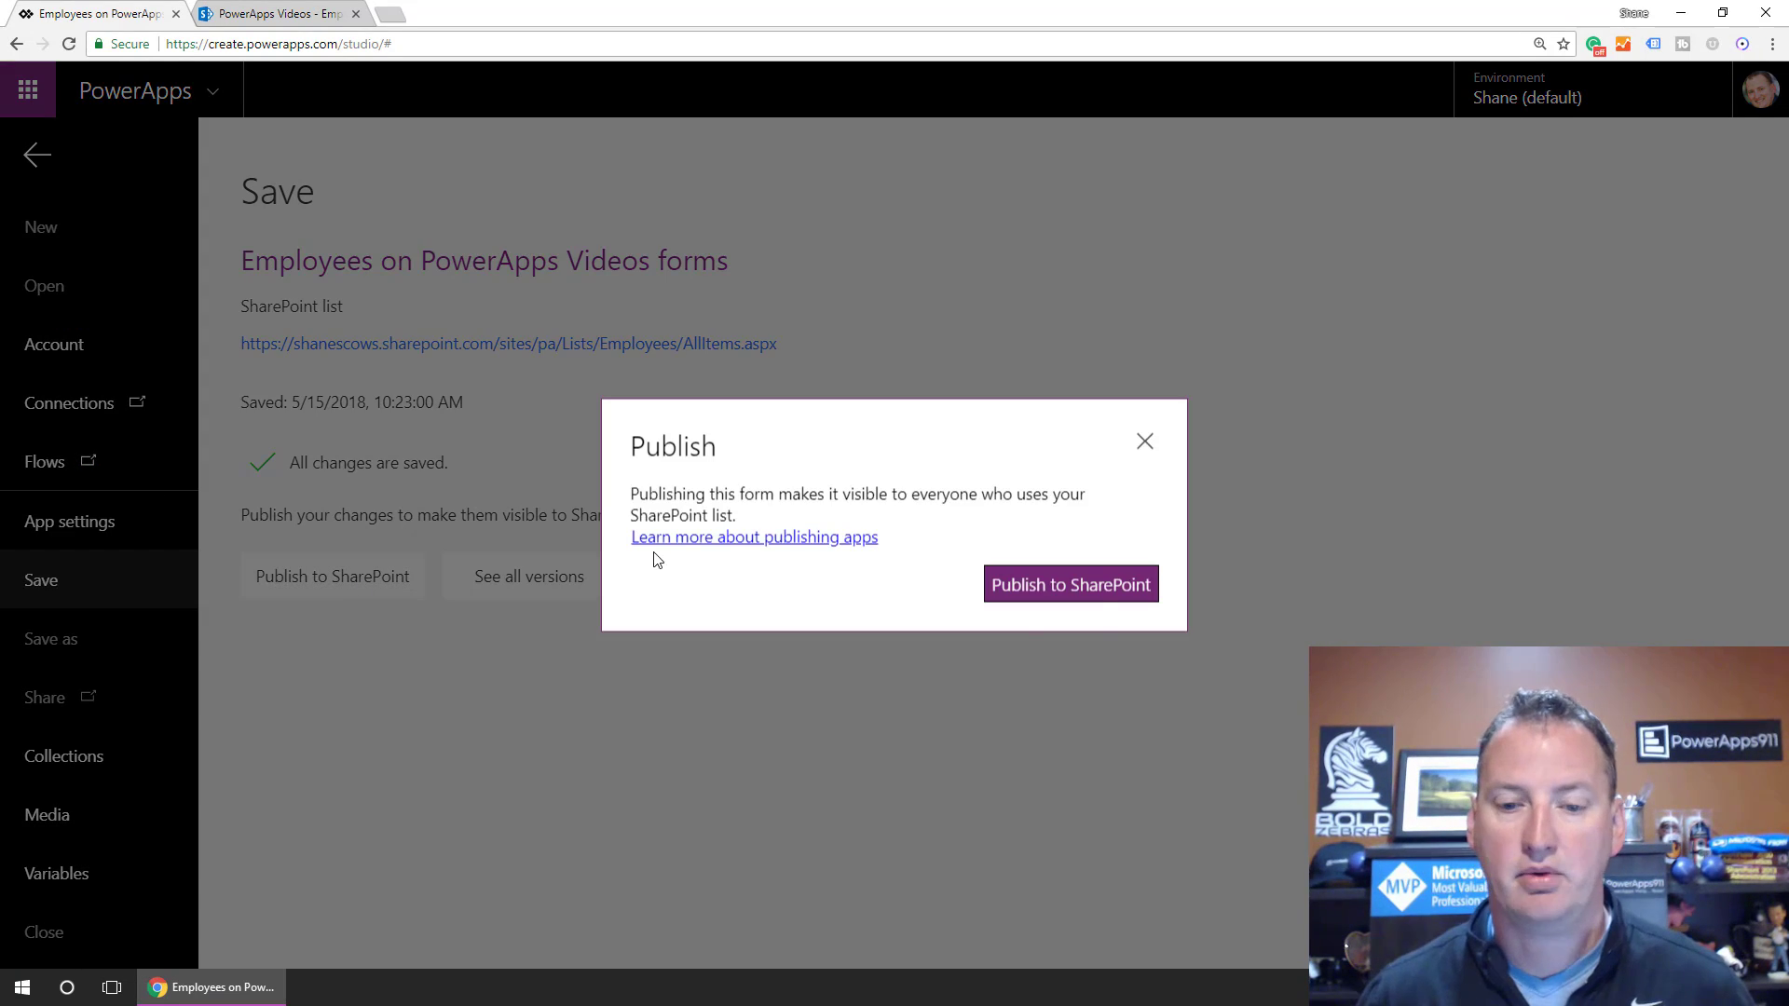
pyautogui.click(1099, 589)
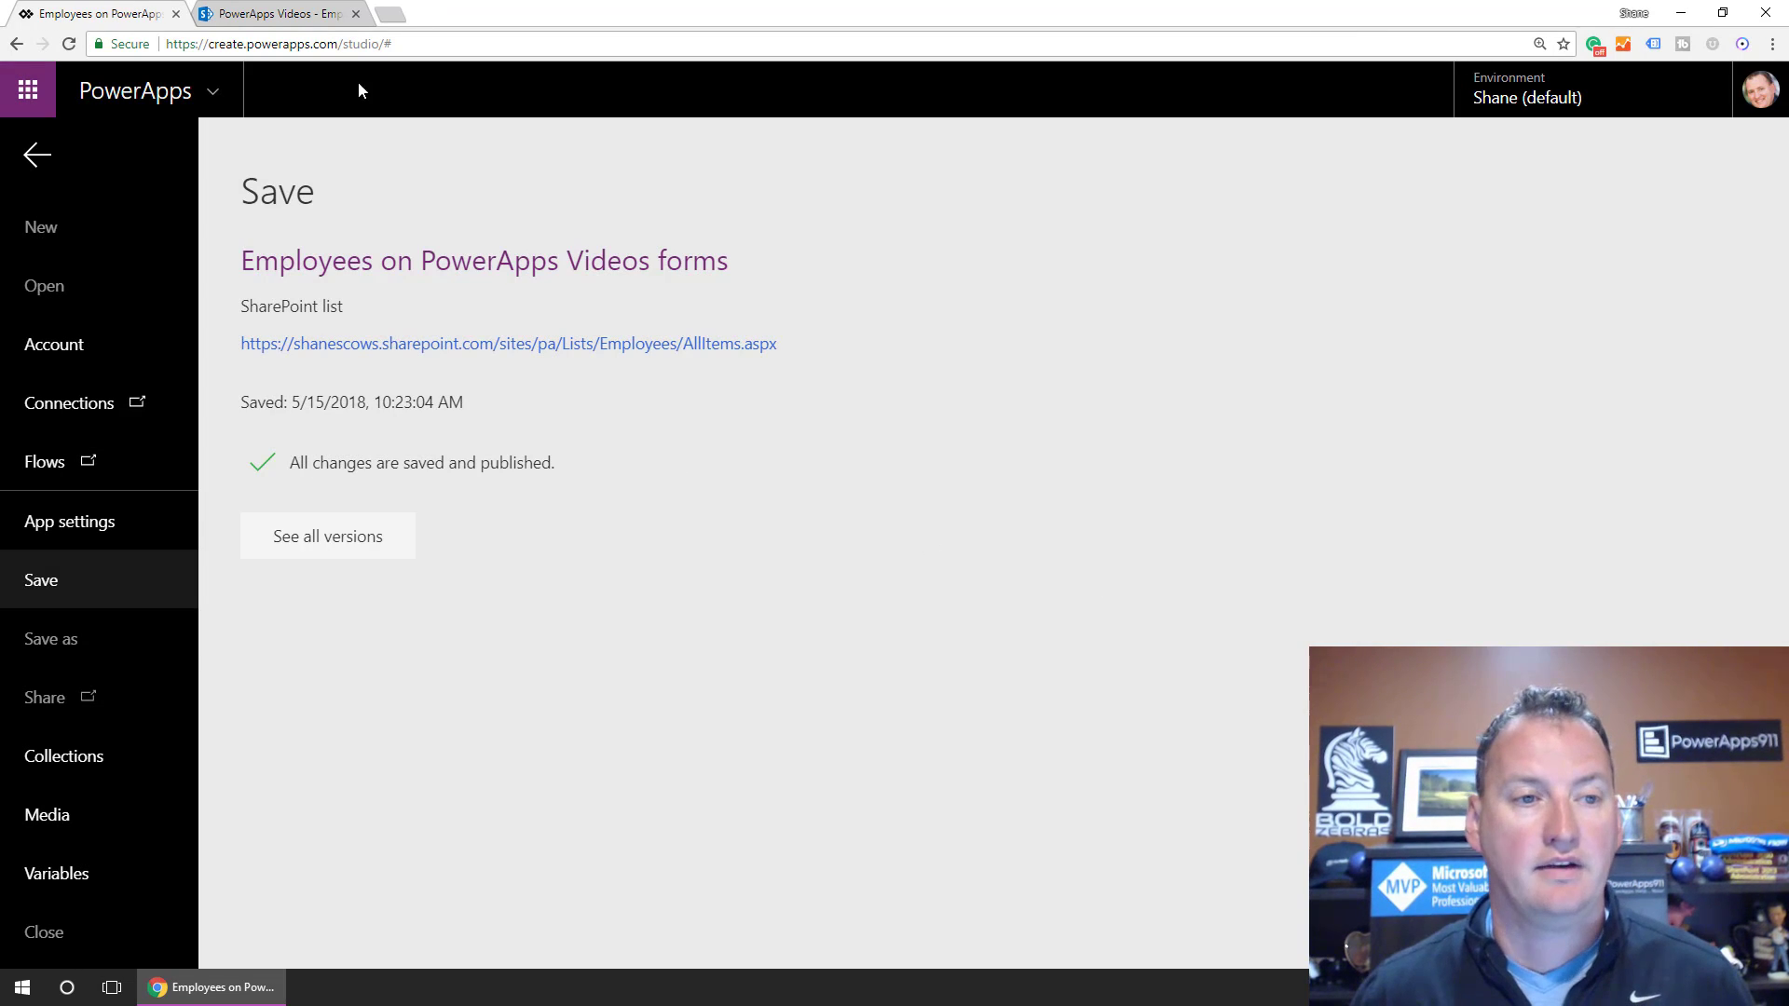
pyautogui.click(304, 19)
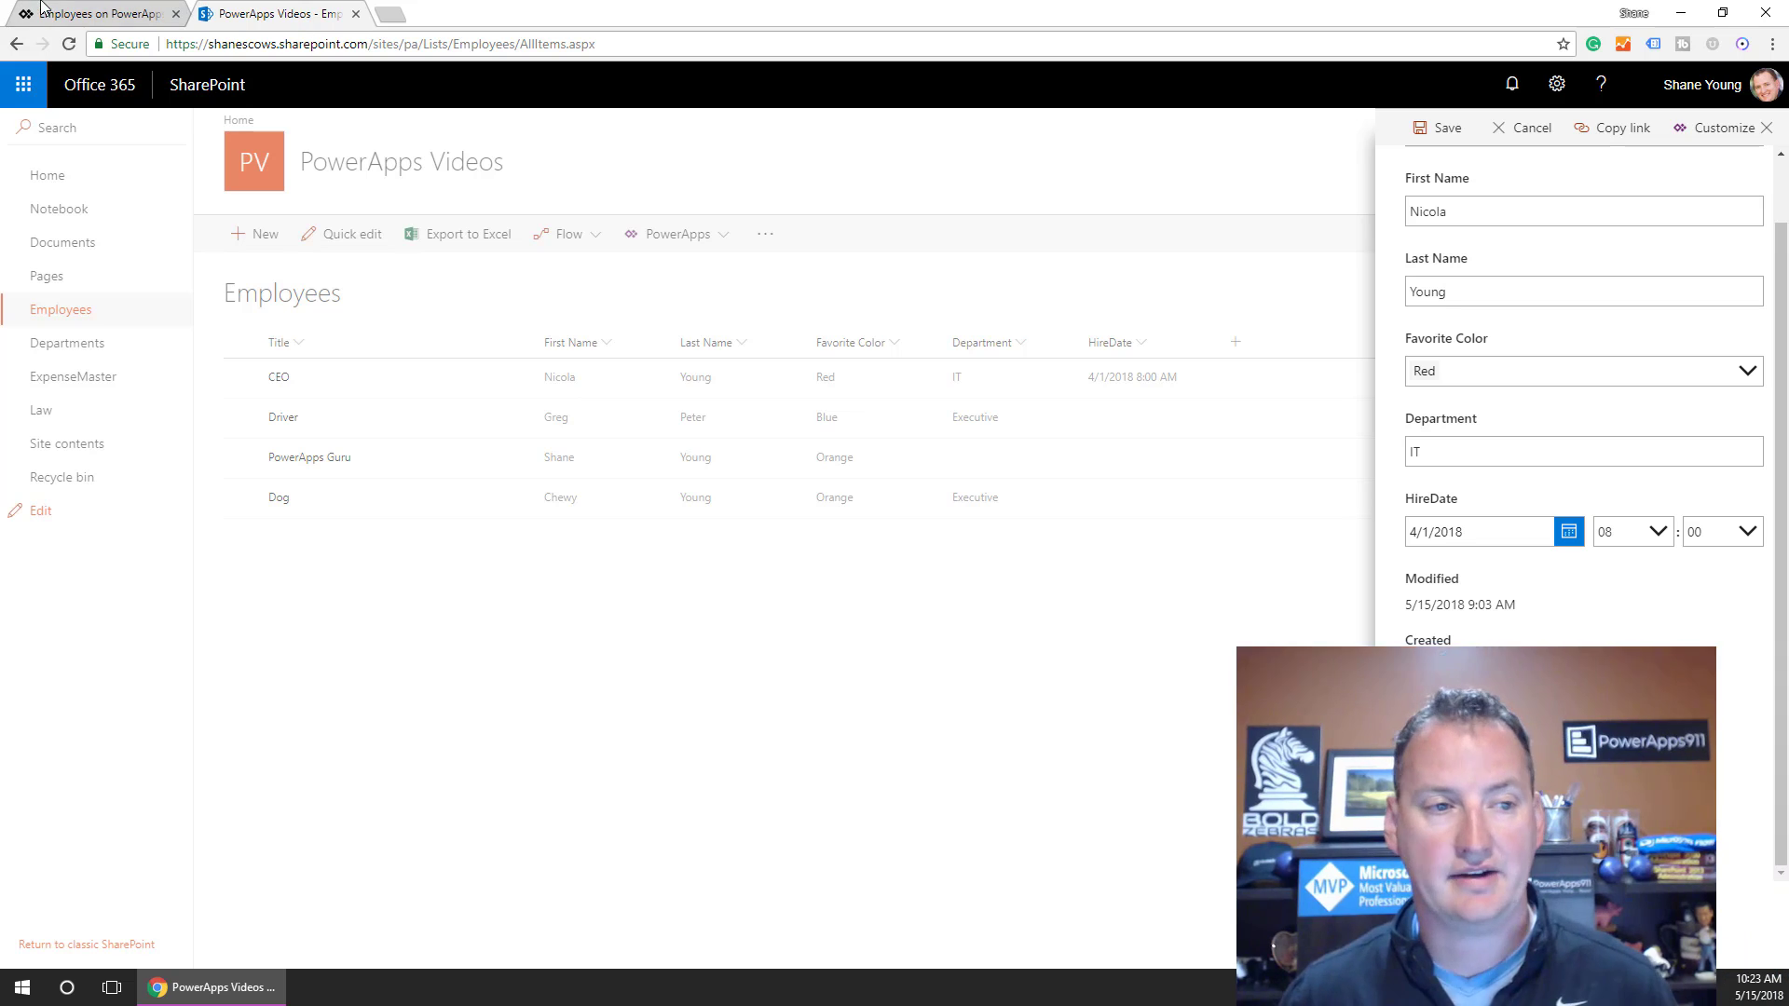
# Reload the list, open the CEO item in edit mode, then close it.
pyautogui.click(70, 43)
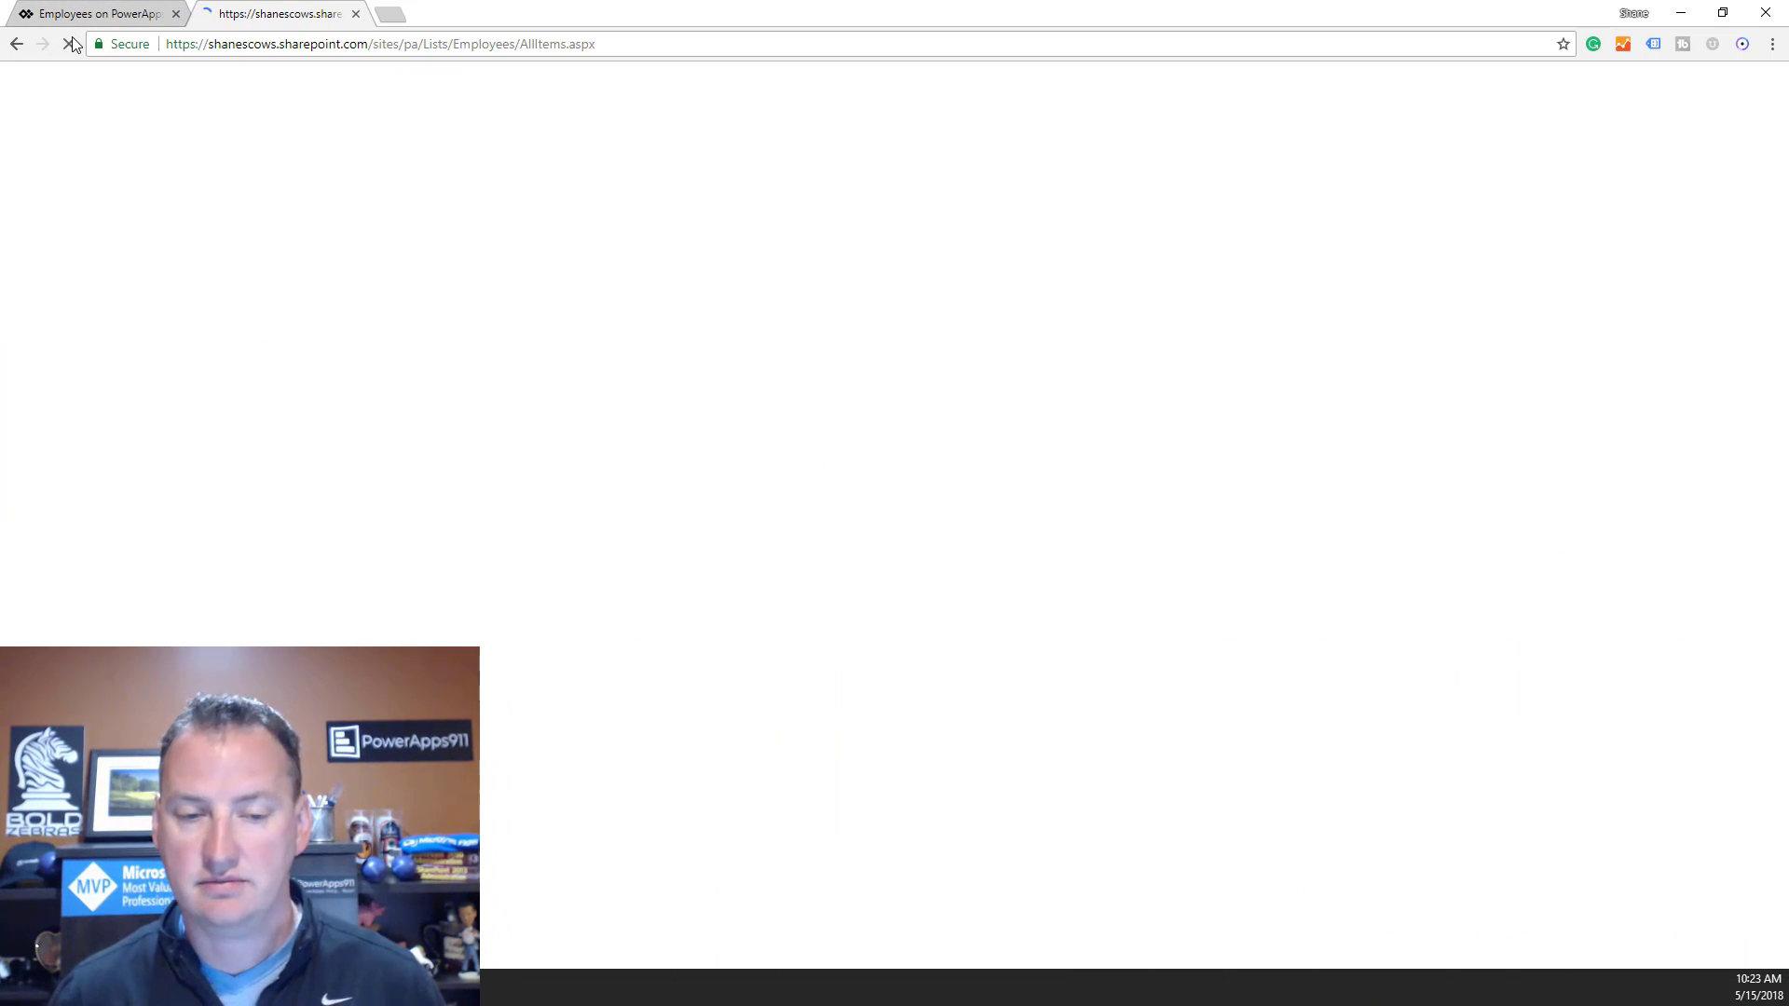
pyautogui.click(278, 379)
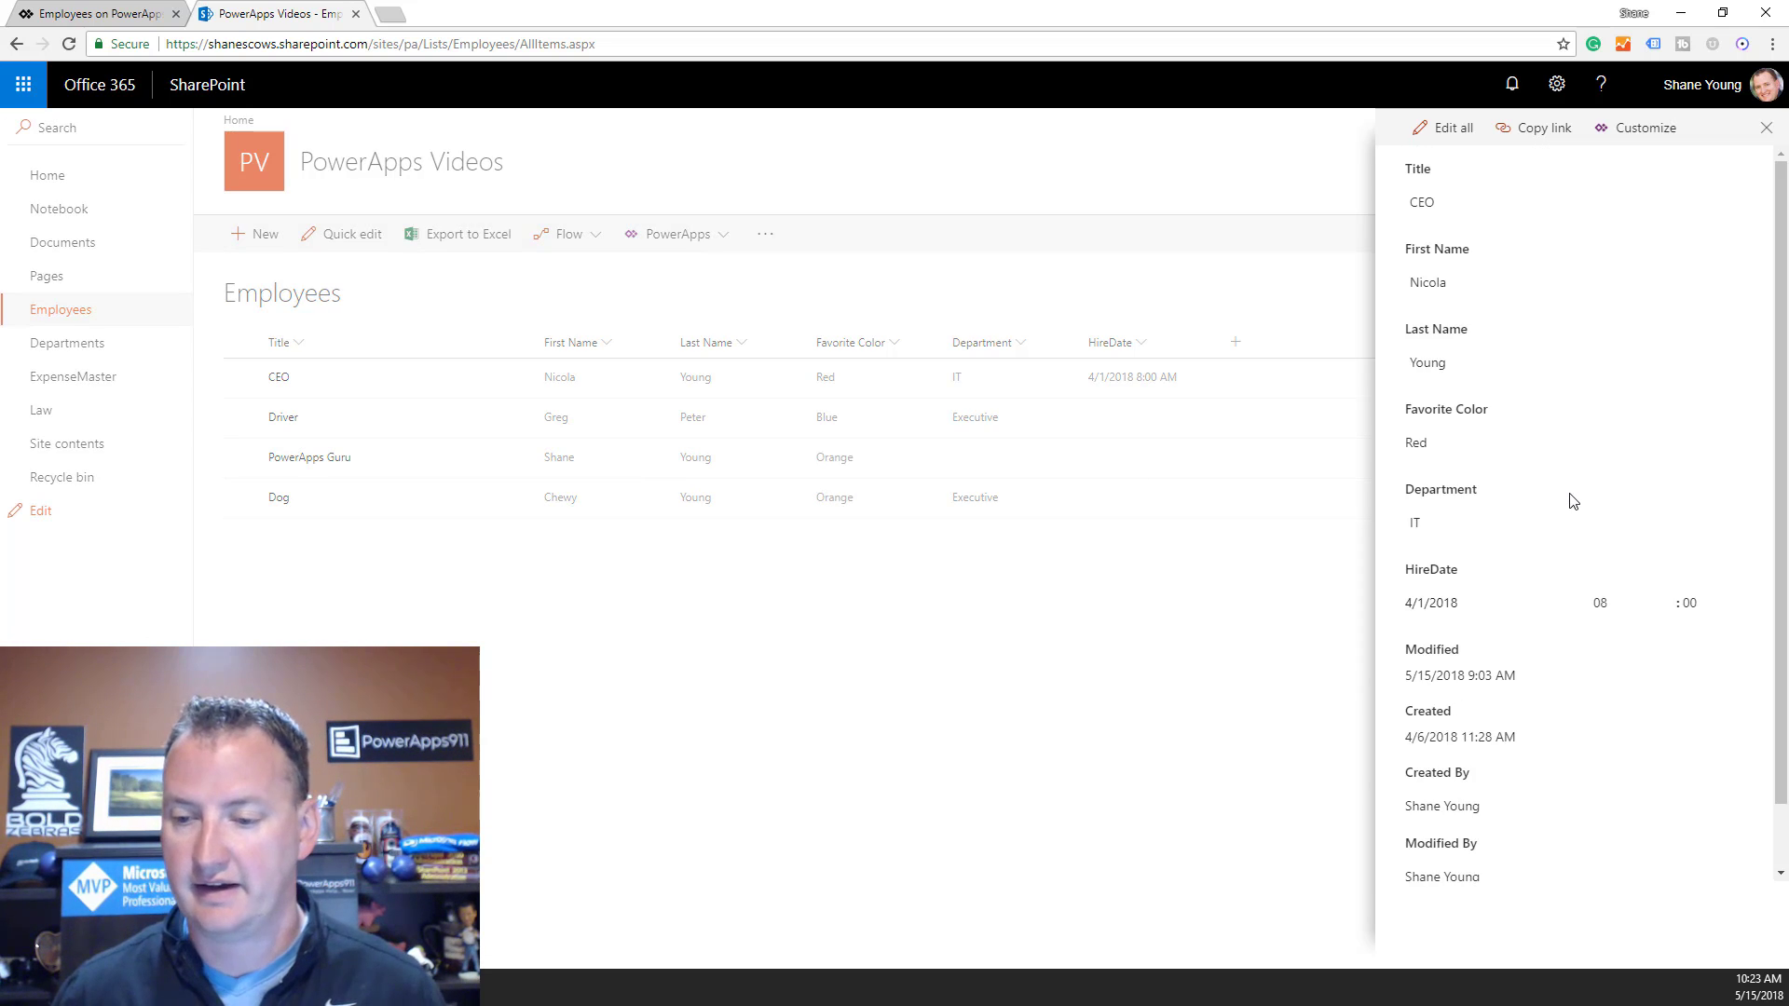
pyautogui.click(1451, 129)
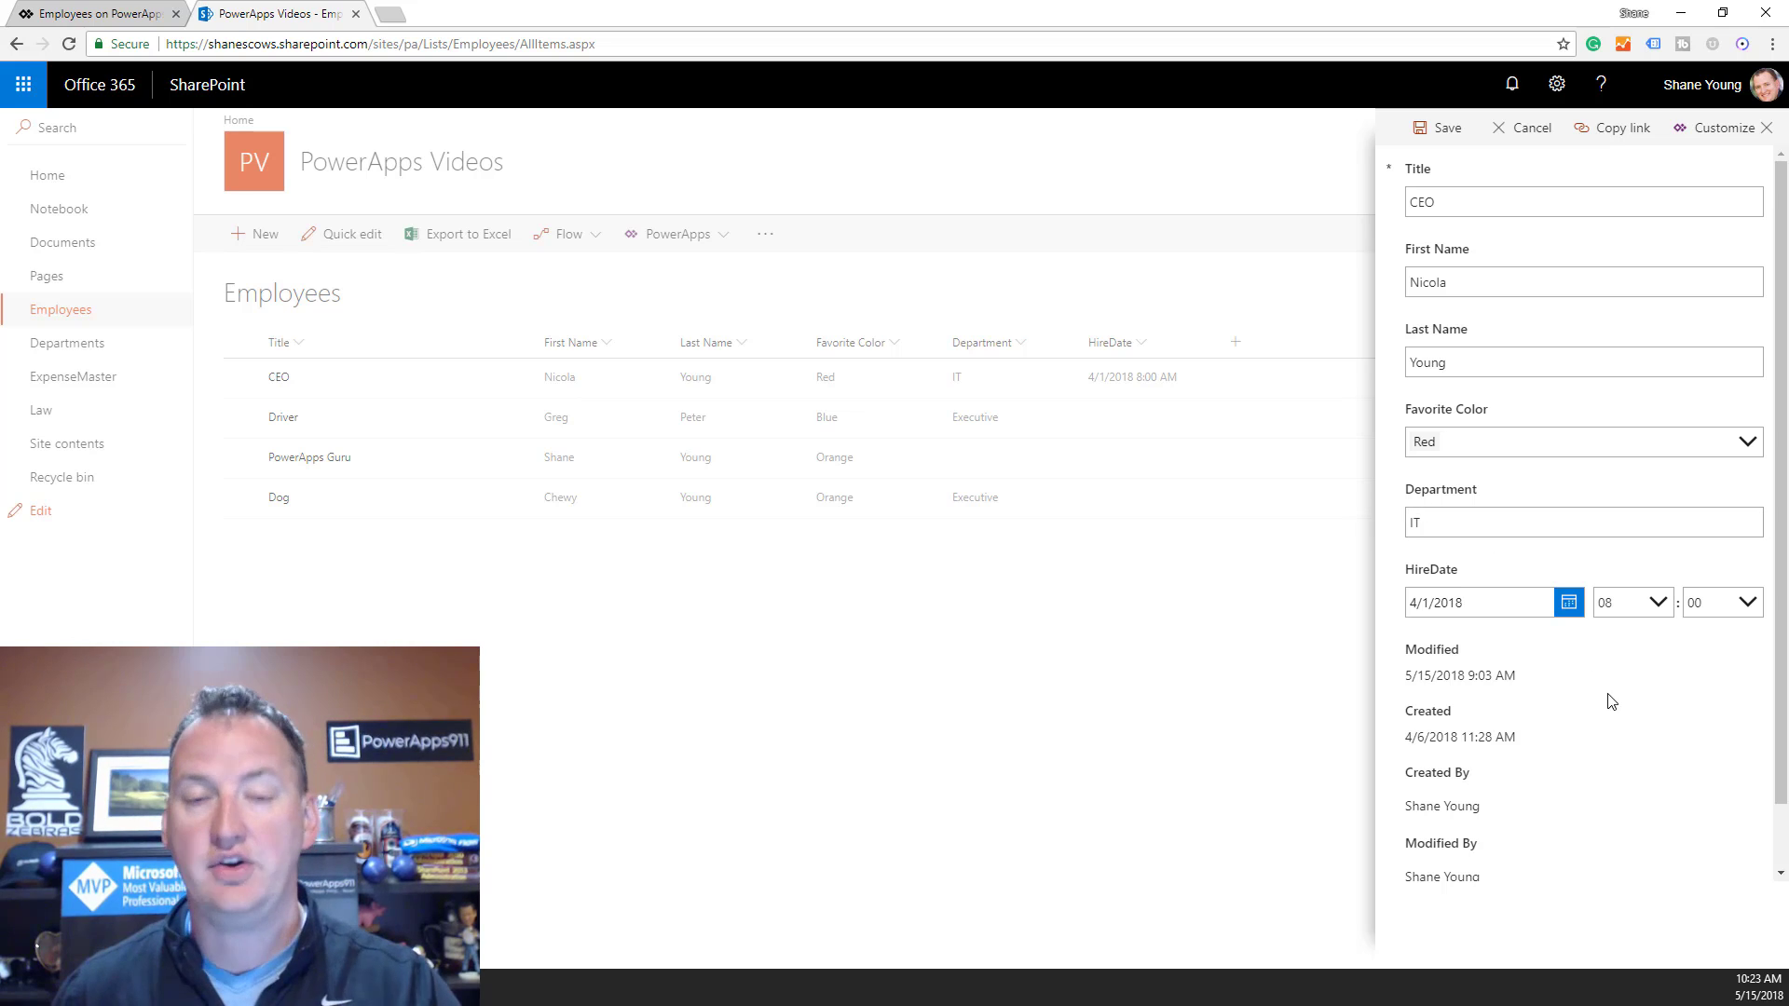
pyautogui.click(499, 697)
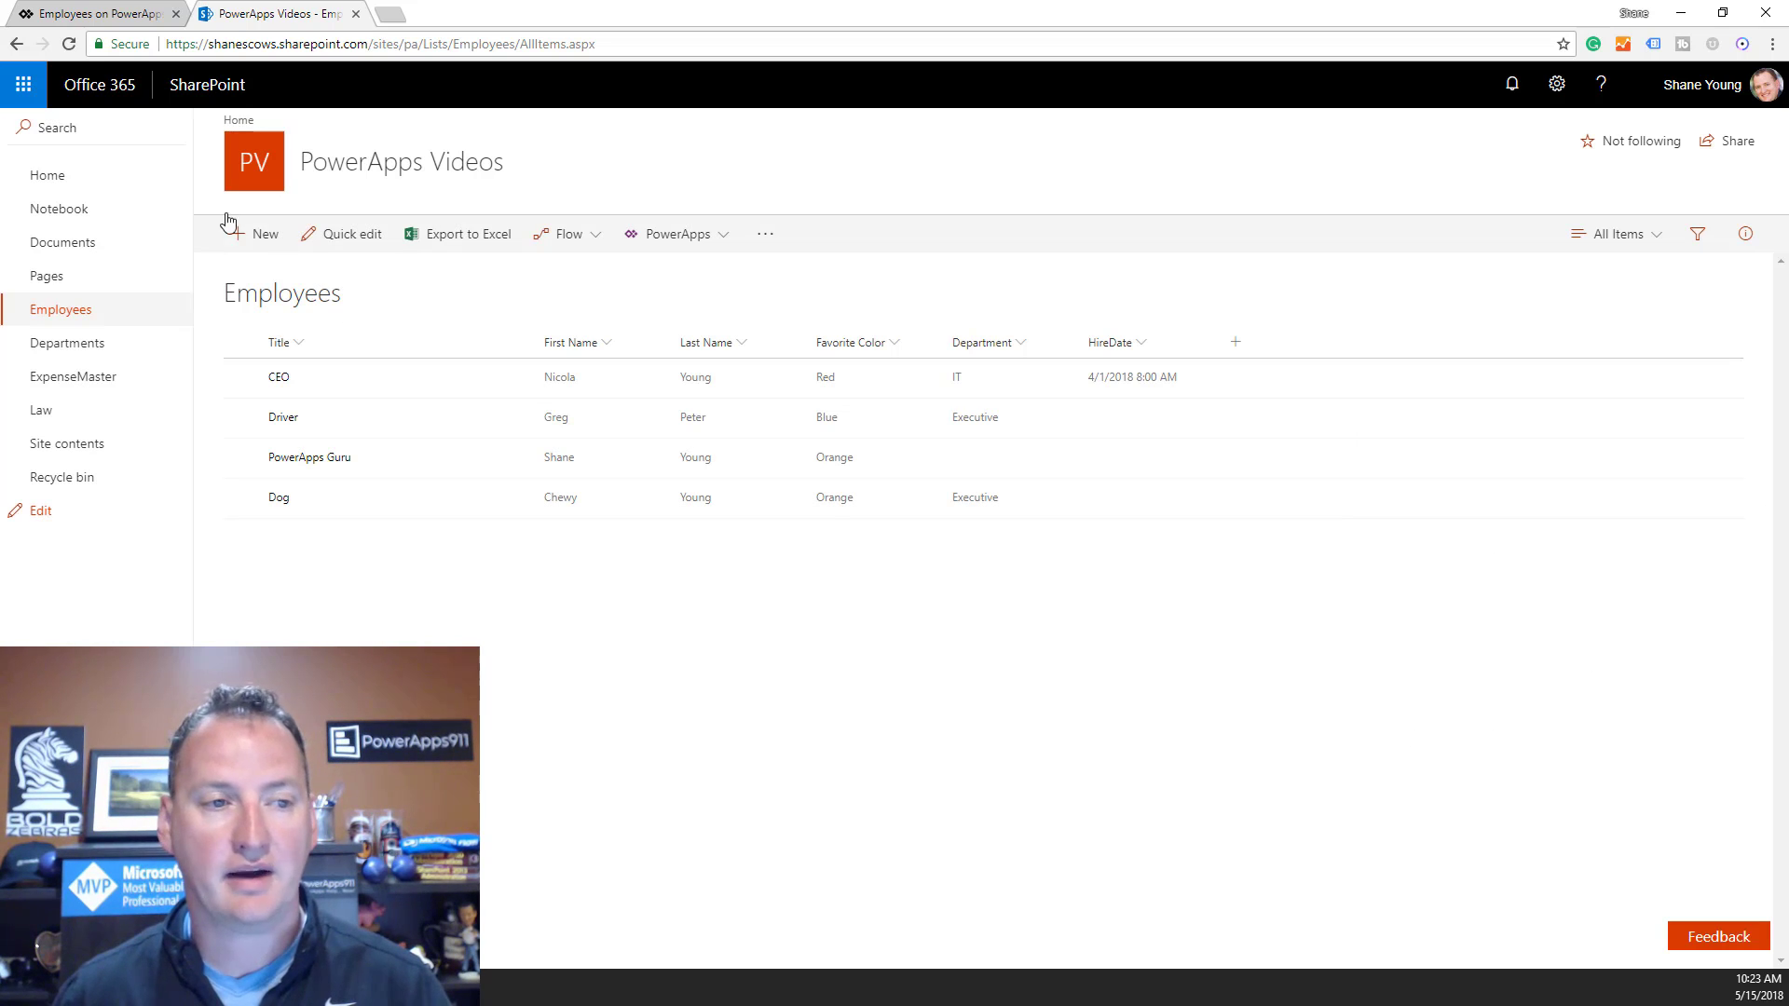
# Reopen and cancel the CEO item, view a blank New item form, then return to PowerApps.
pyautogui.click(68, 48)
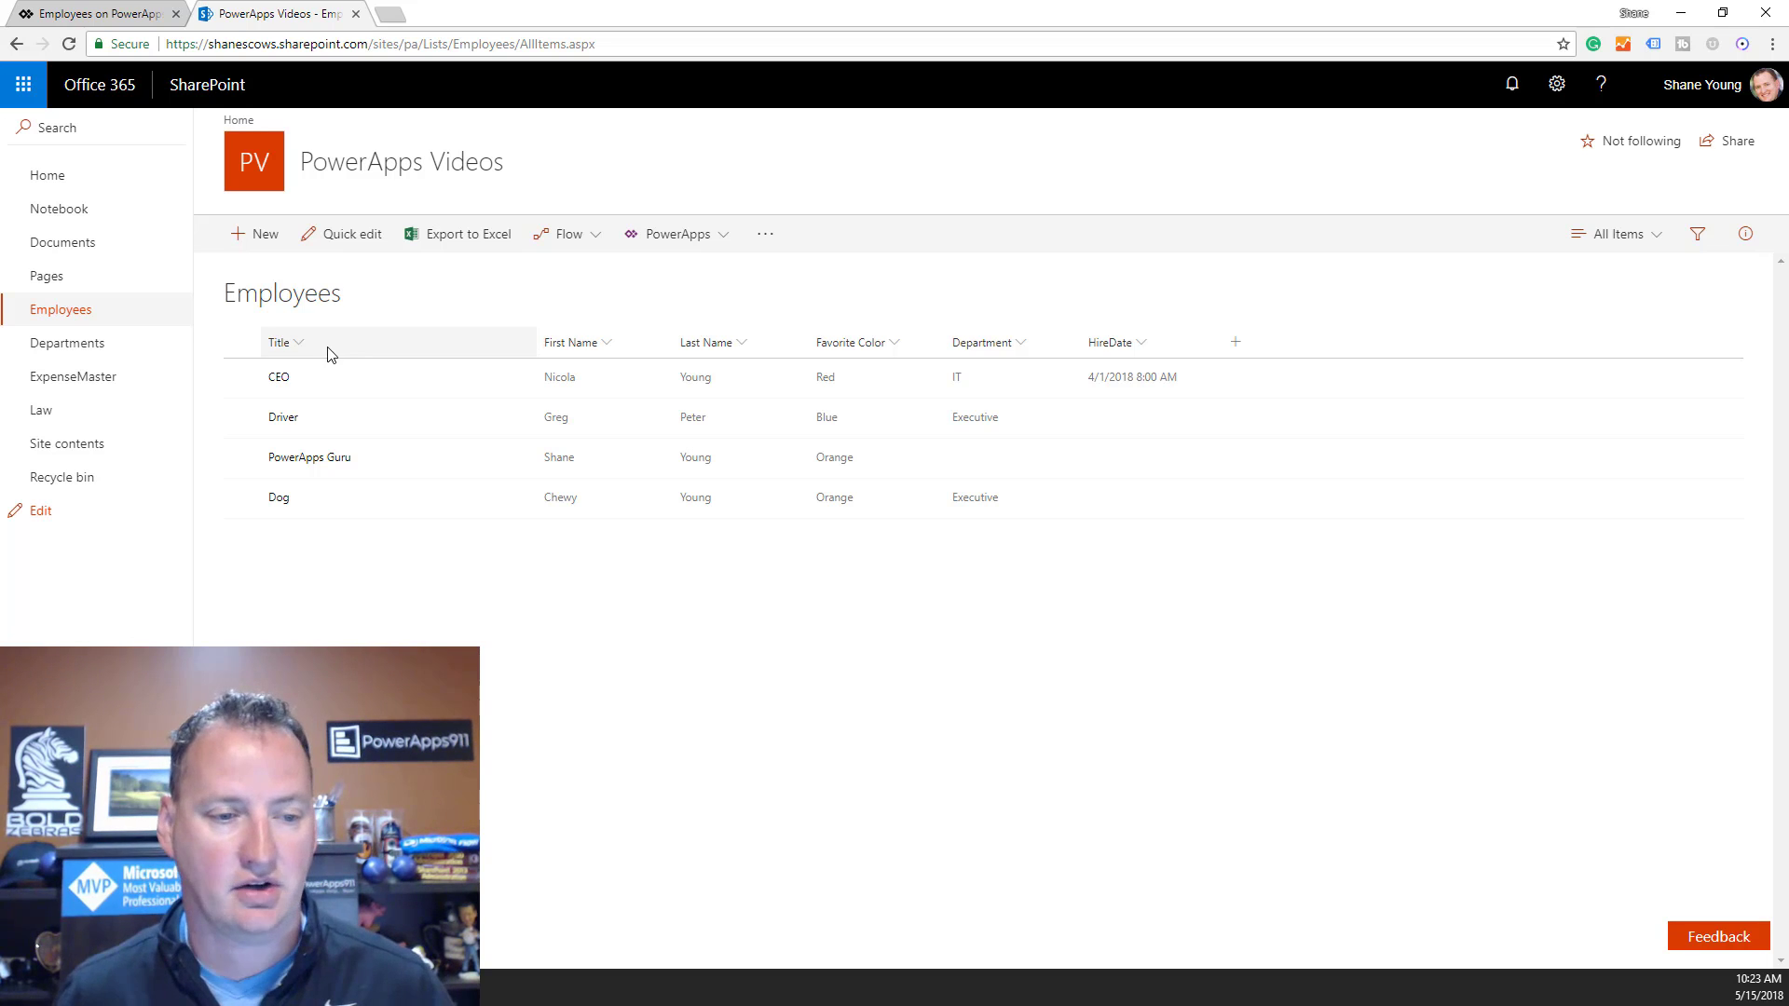
pyautogui.click(277, 378)
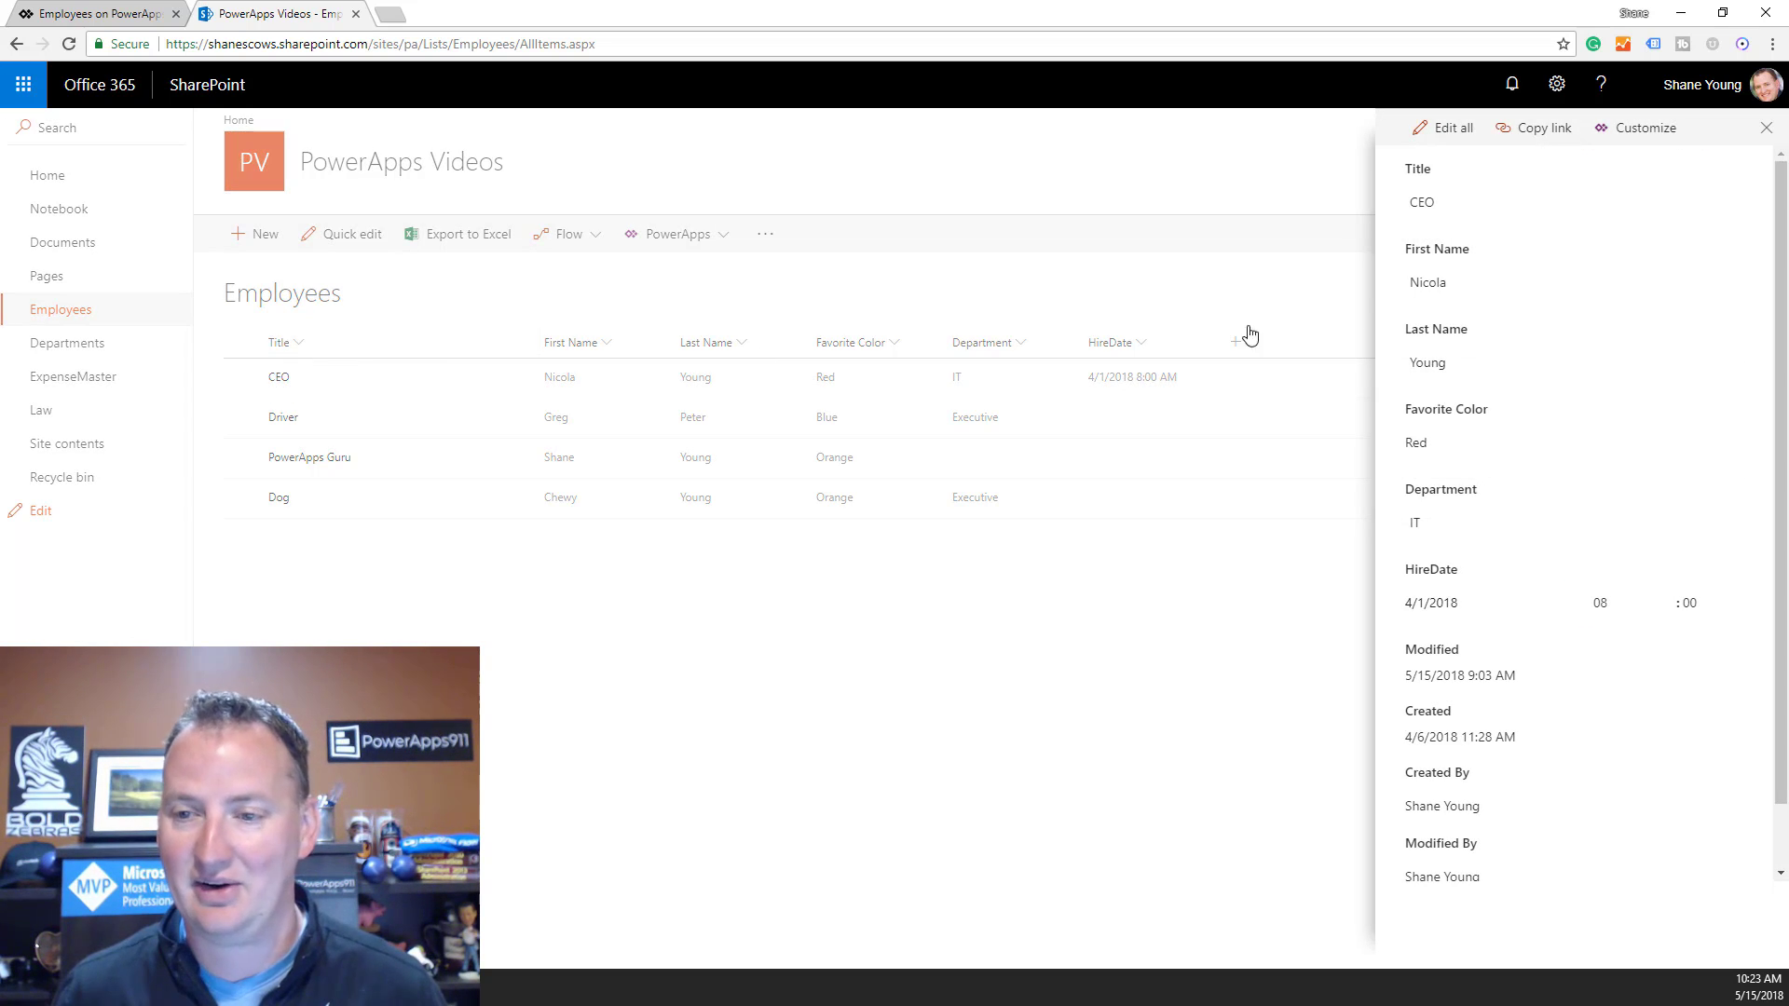
pyautogui.click(1446, 127)
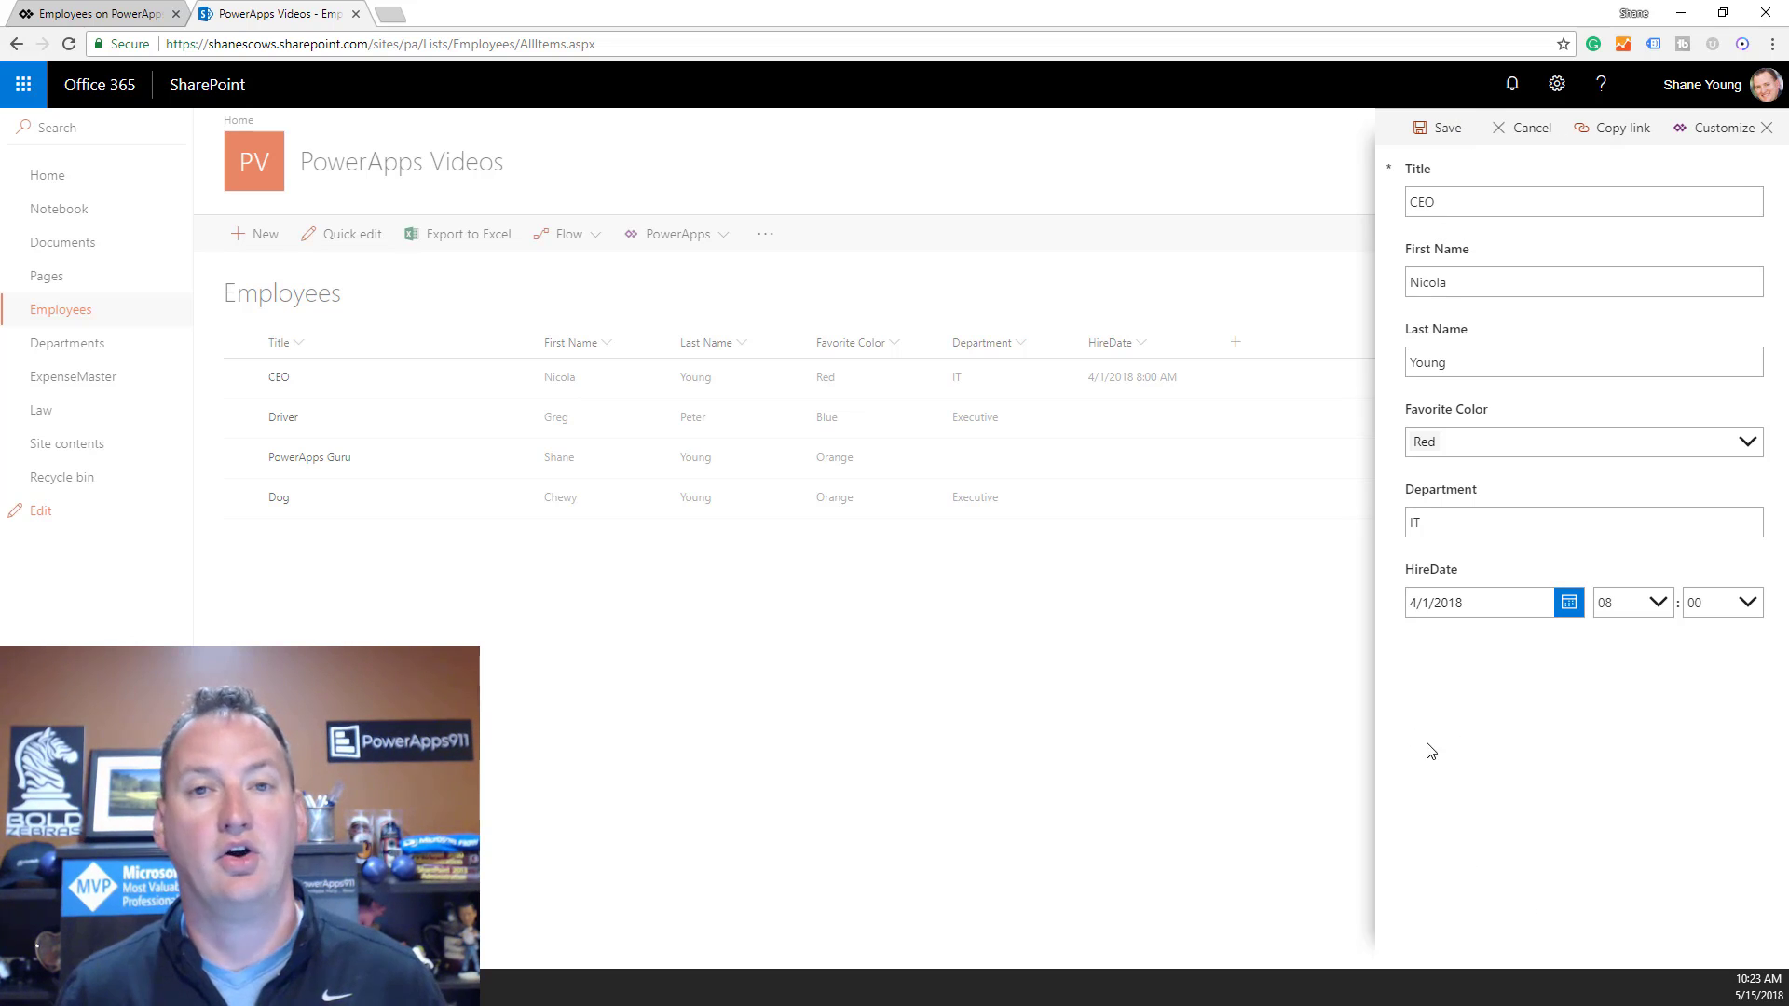
pyautogui.click(1533, 128)
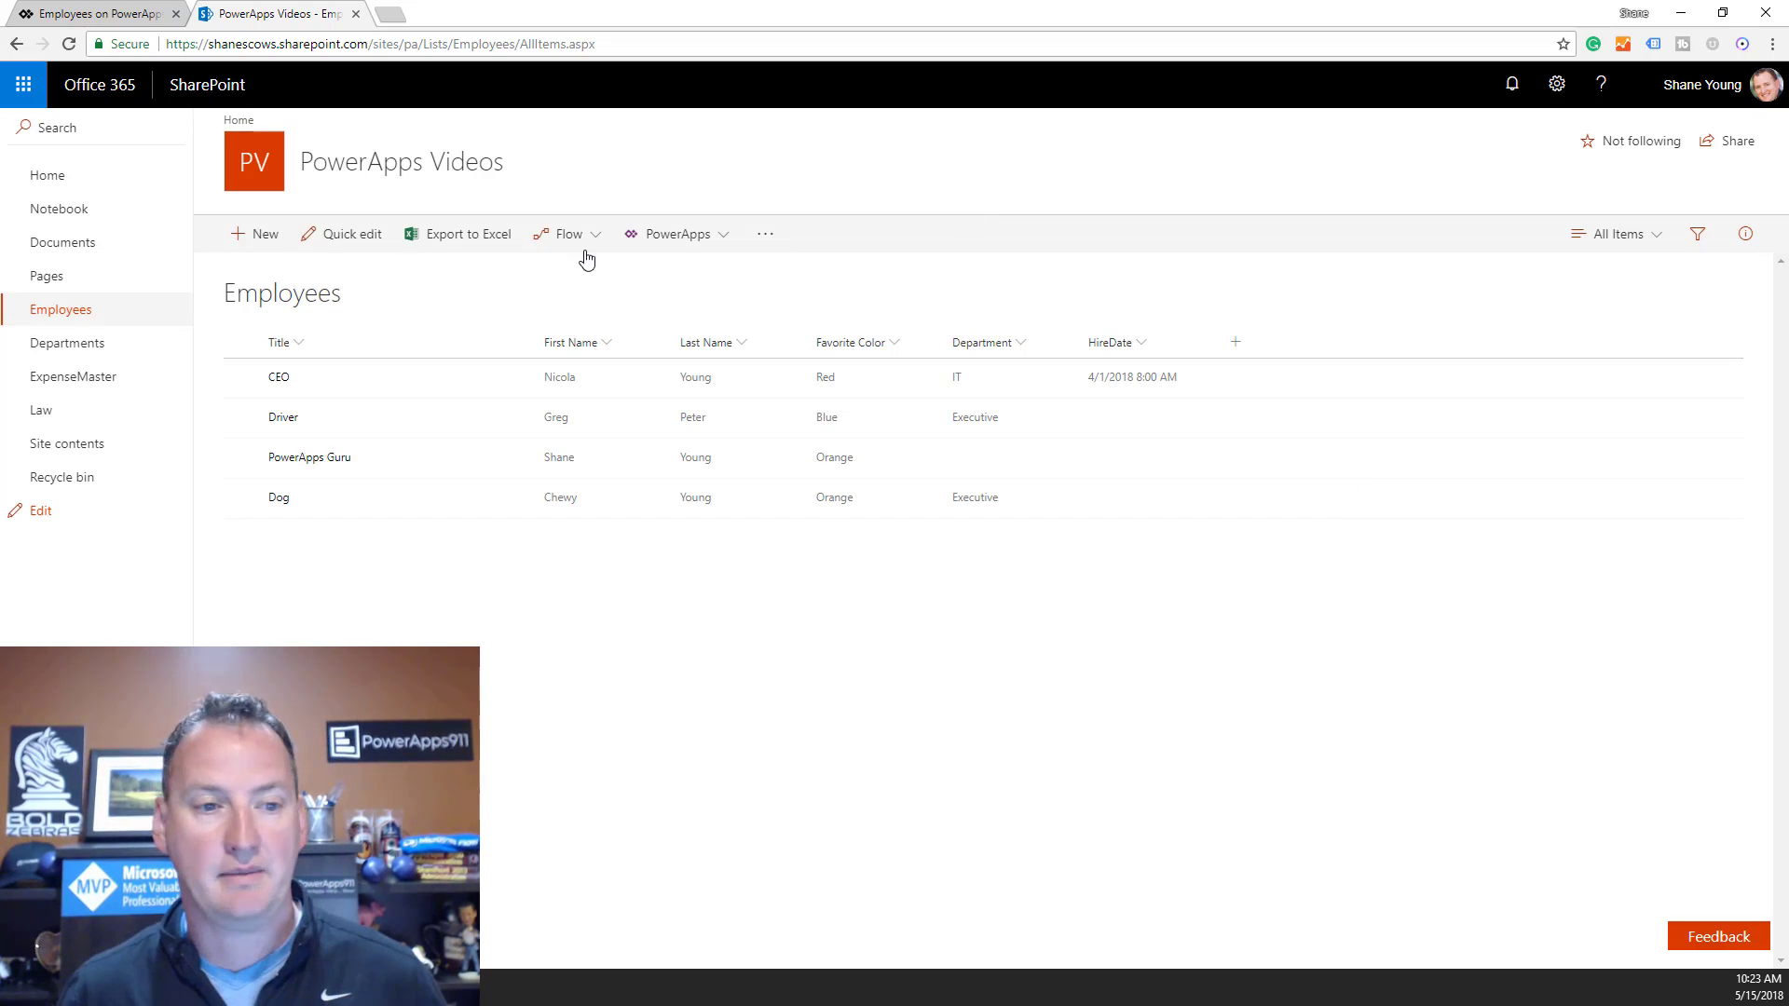
pyautogui.click(259, 234)
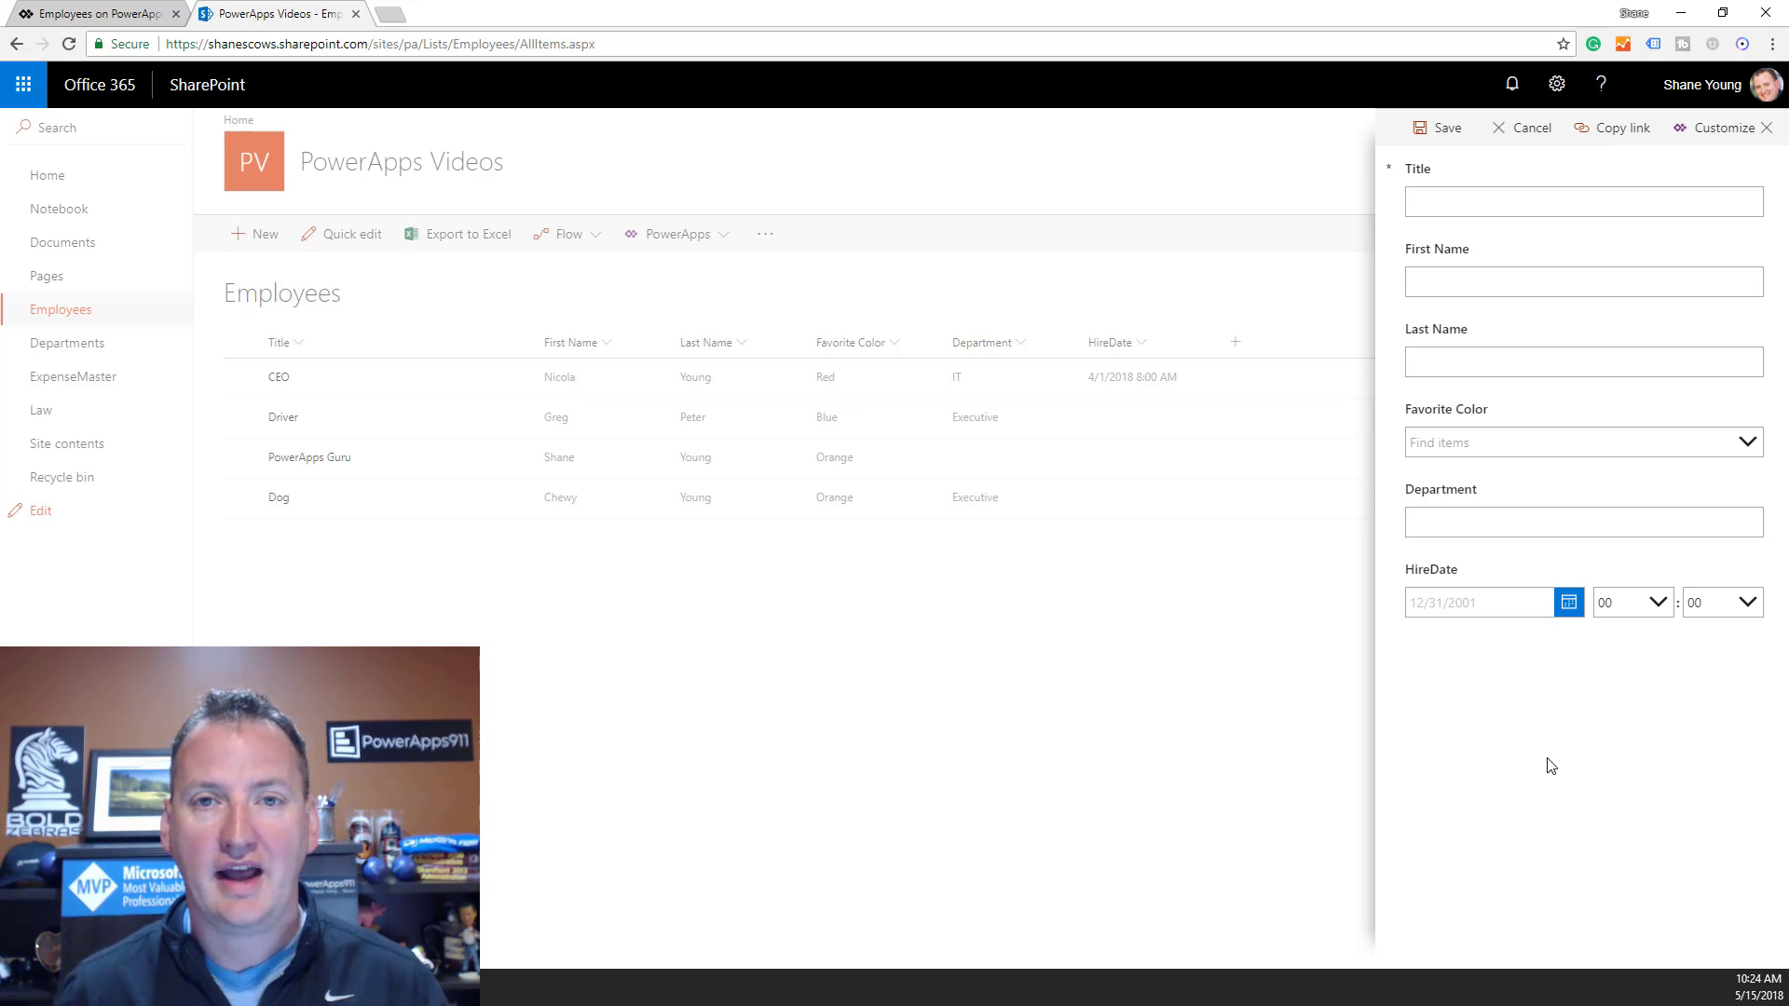
pyautogui.click(123, 14)
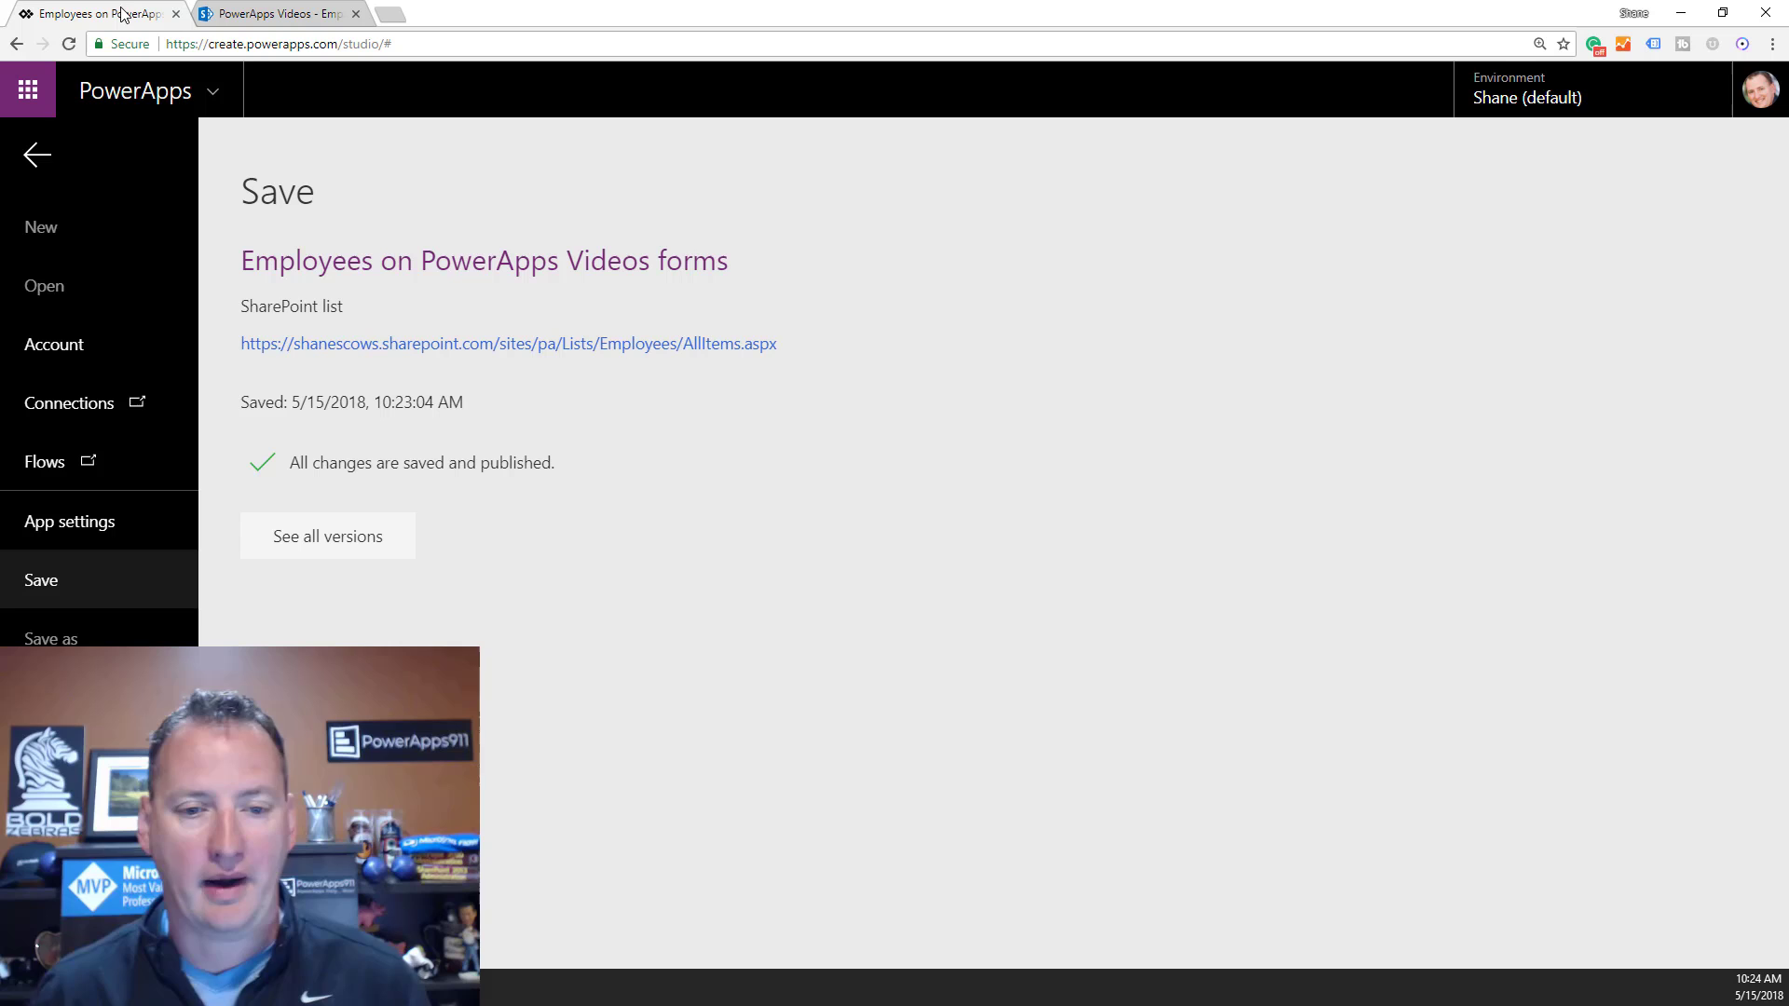
# Leave the Save page, select FormScreen1 and show the Blank, Scrollable, List and Form screen layouts.
pyautogui.click(39, 159)
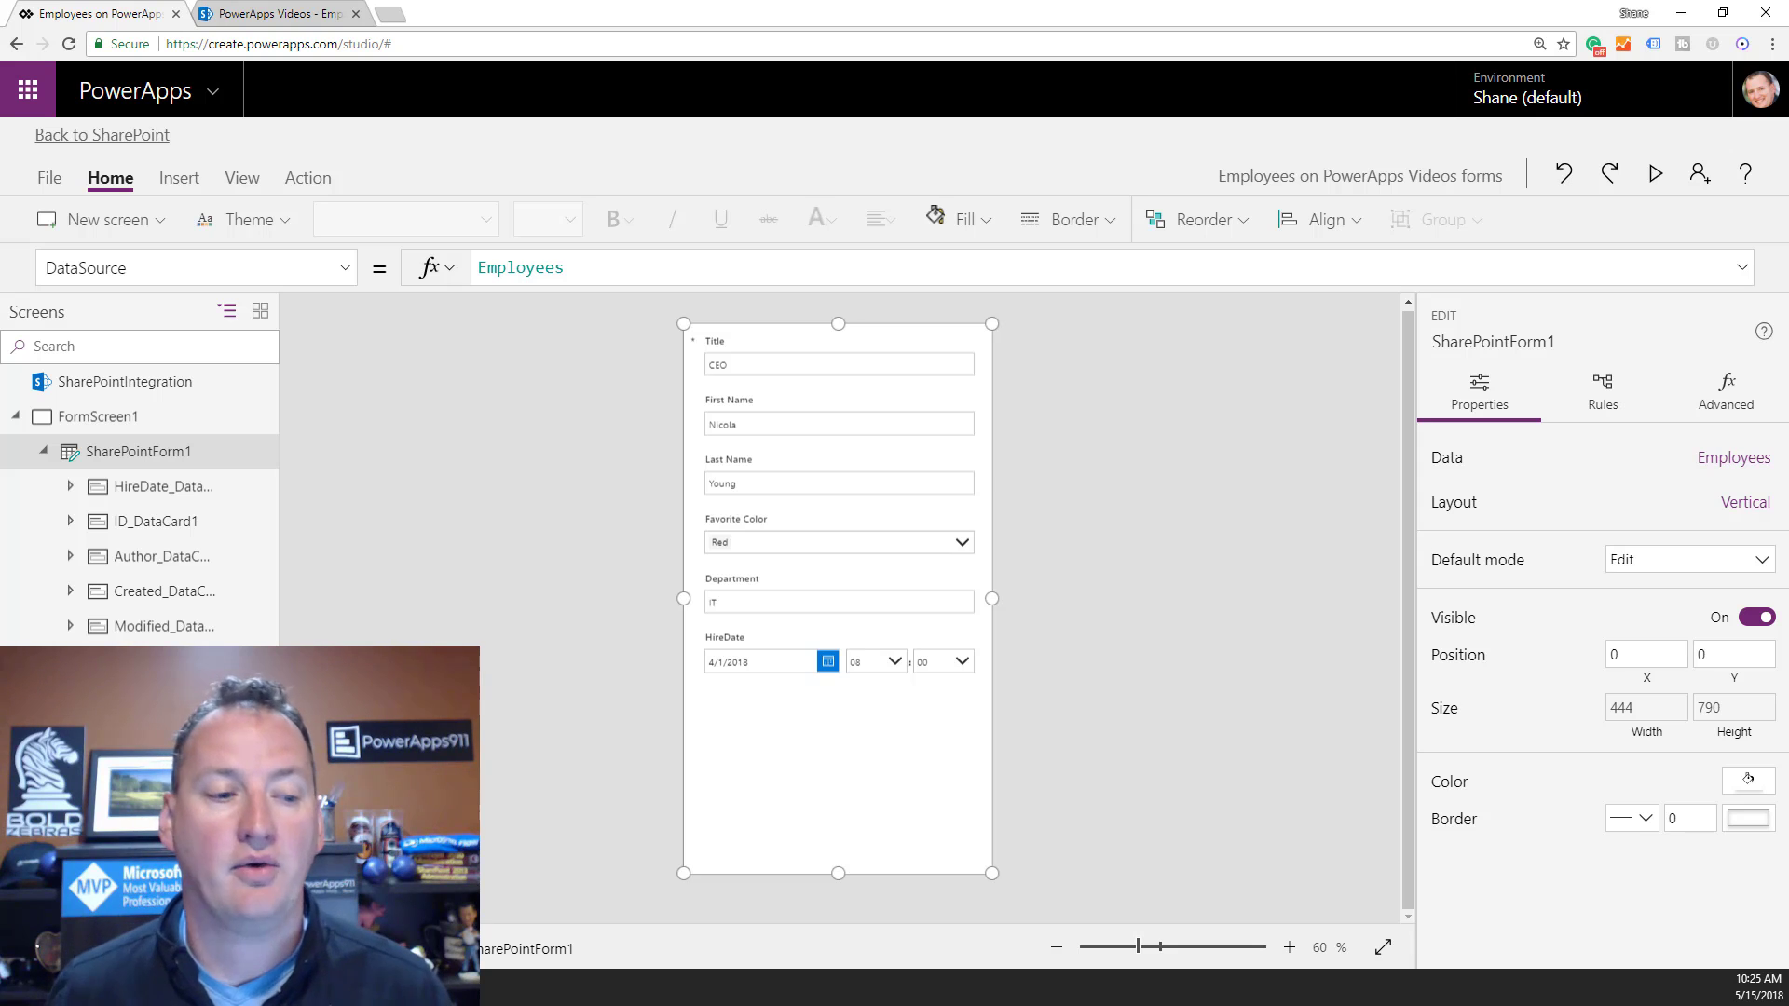
pyautogui.click(103, 417)
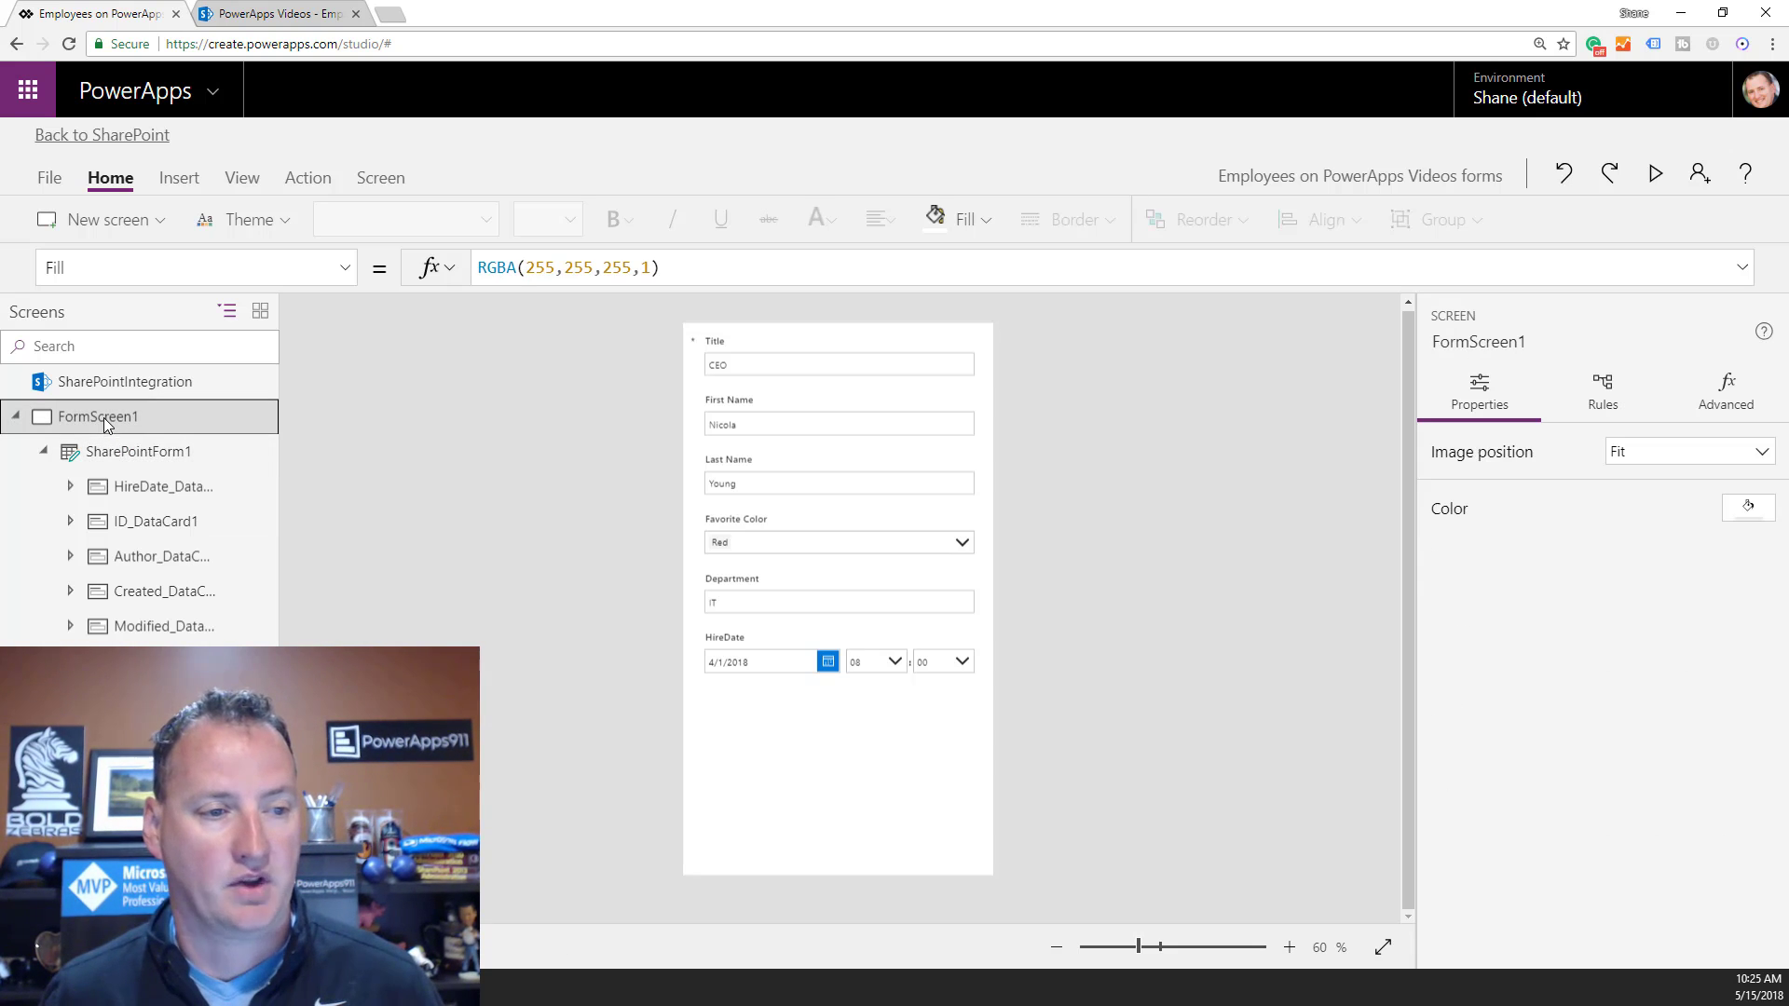
pyautogui.click(110, 220)
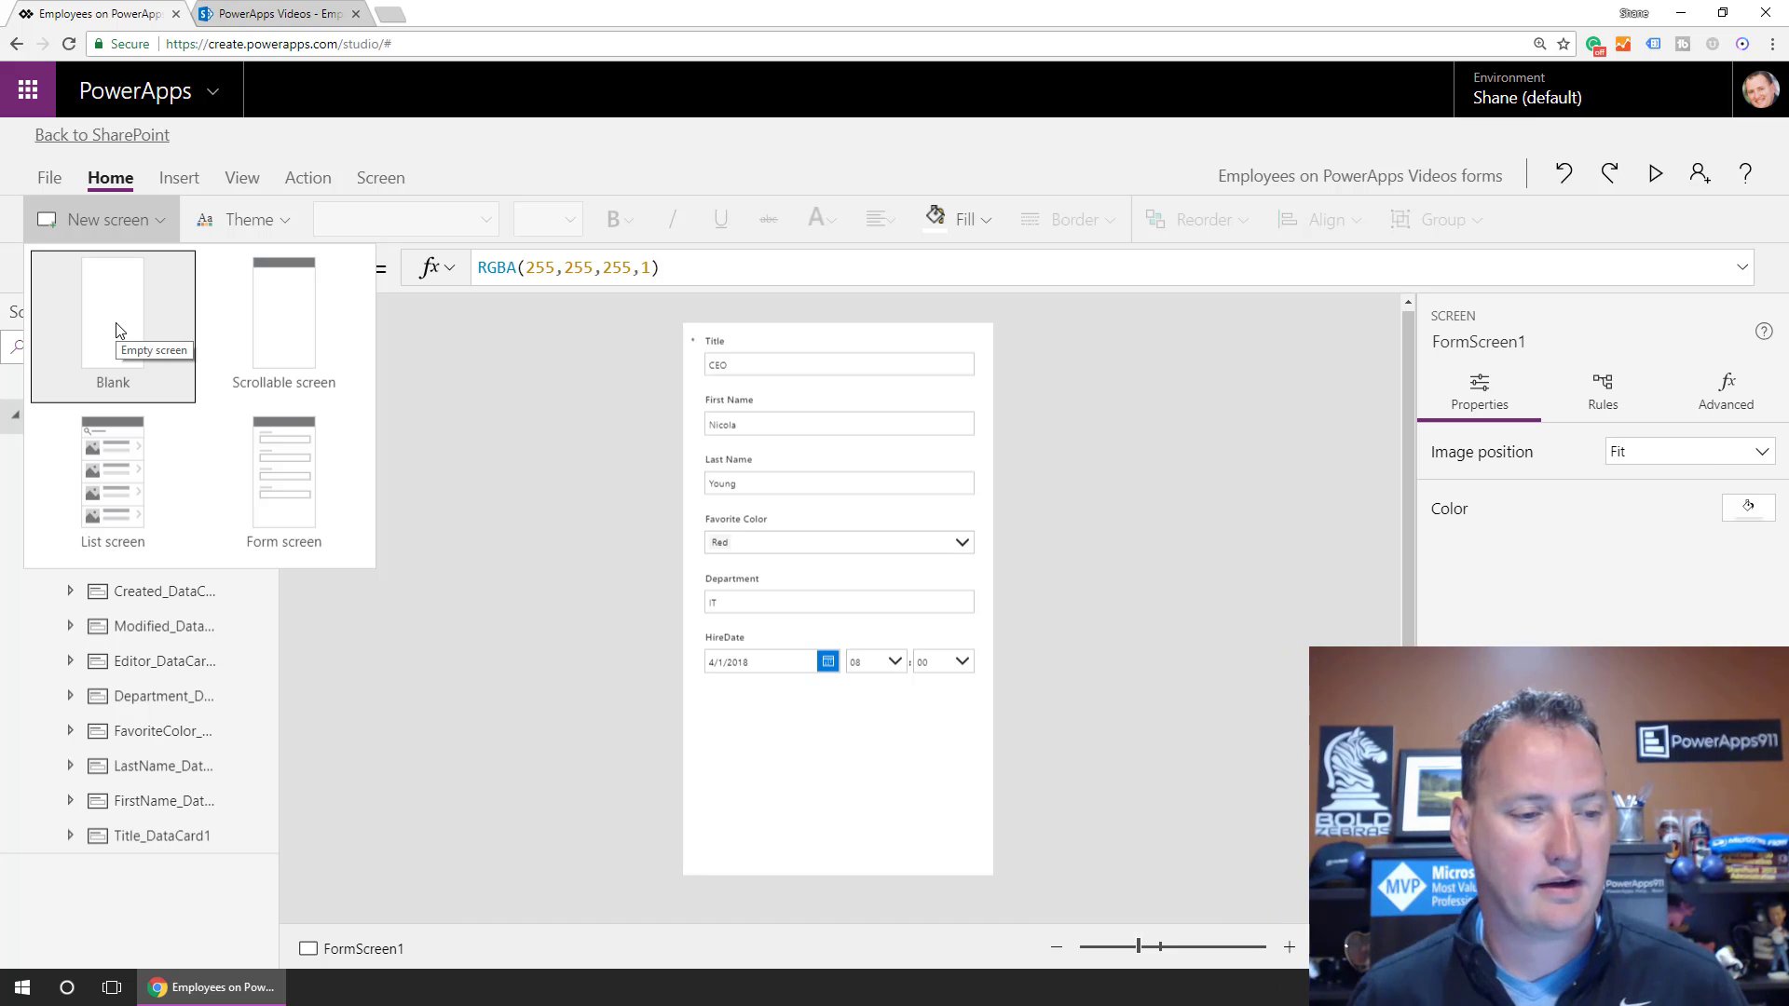
# Add a blank screen and name it Documentation.
pyautogui.click(119, 331)
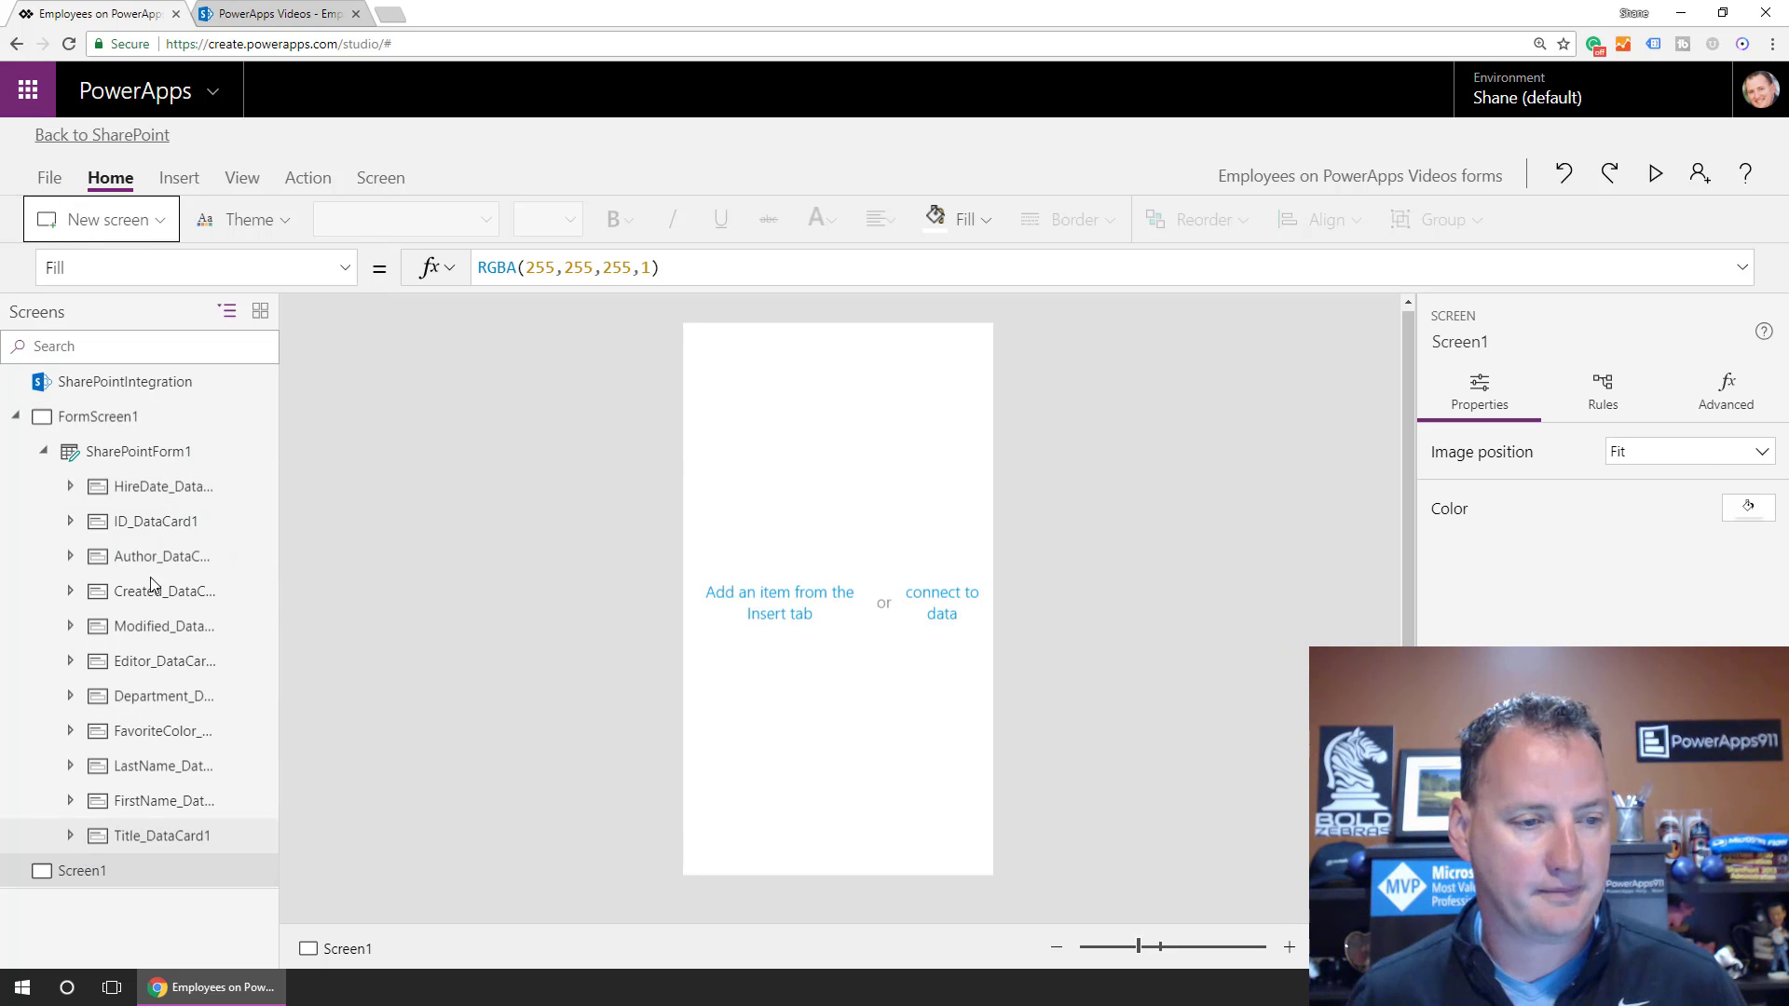
pyautogui.doubleClick(84, 878)
pyautogui.write('Dpc')
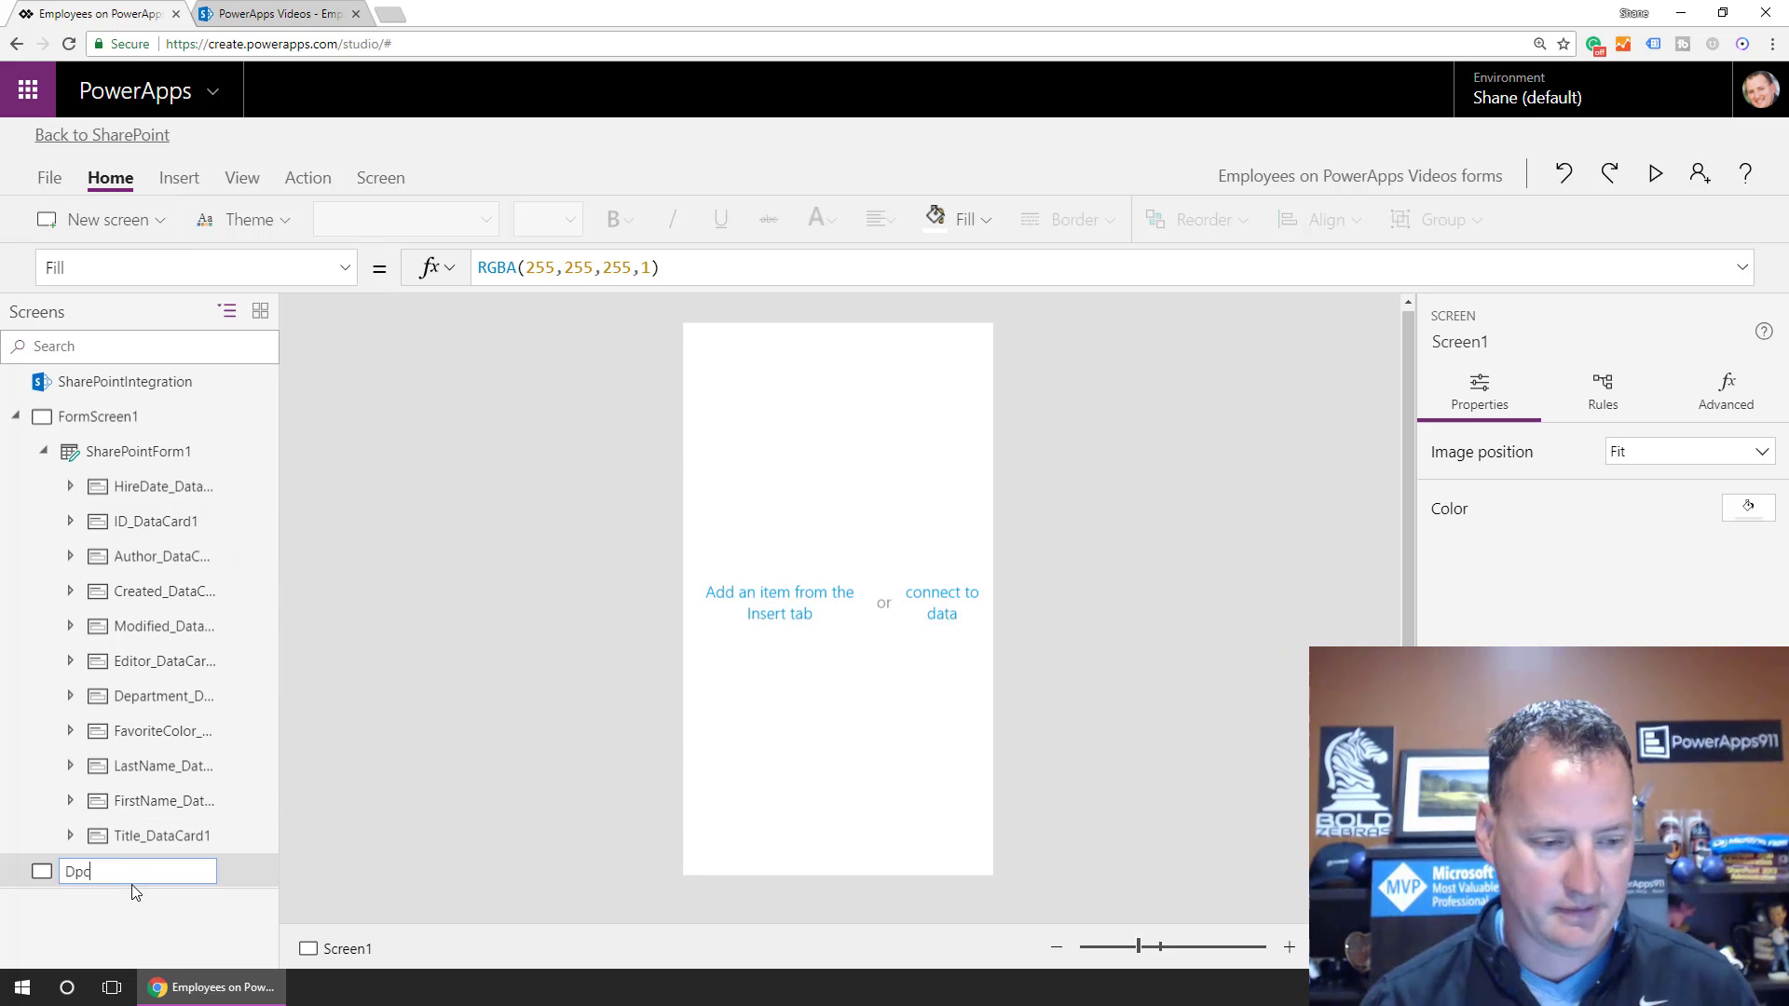
pyautogui.press('BackSpace')
pyautogui.press('BackSpace')
pyautogui.write('ocumentation')
pyautogui.press('Return')
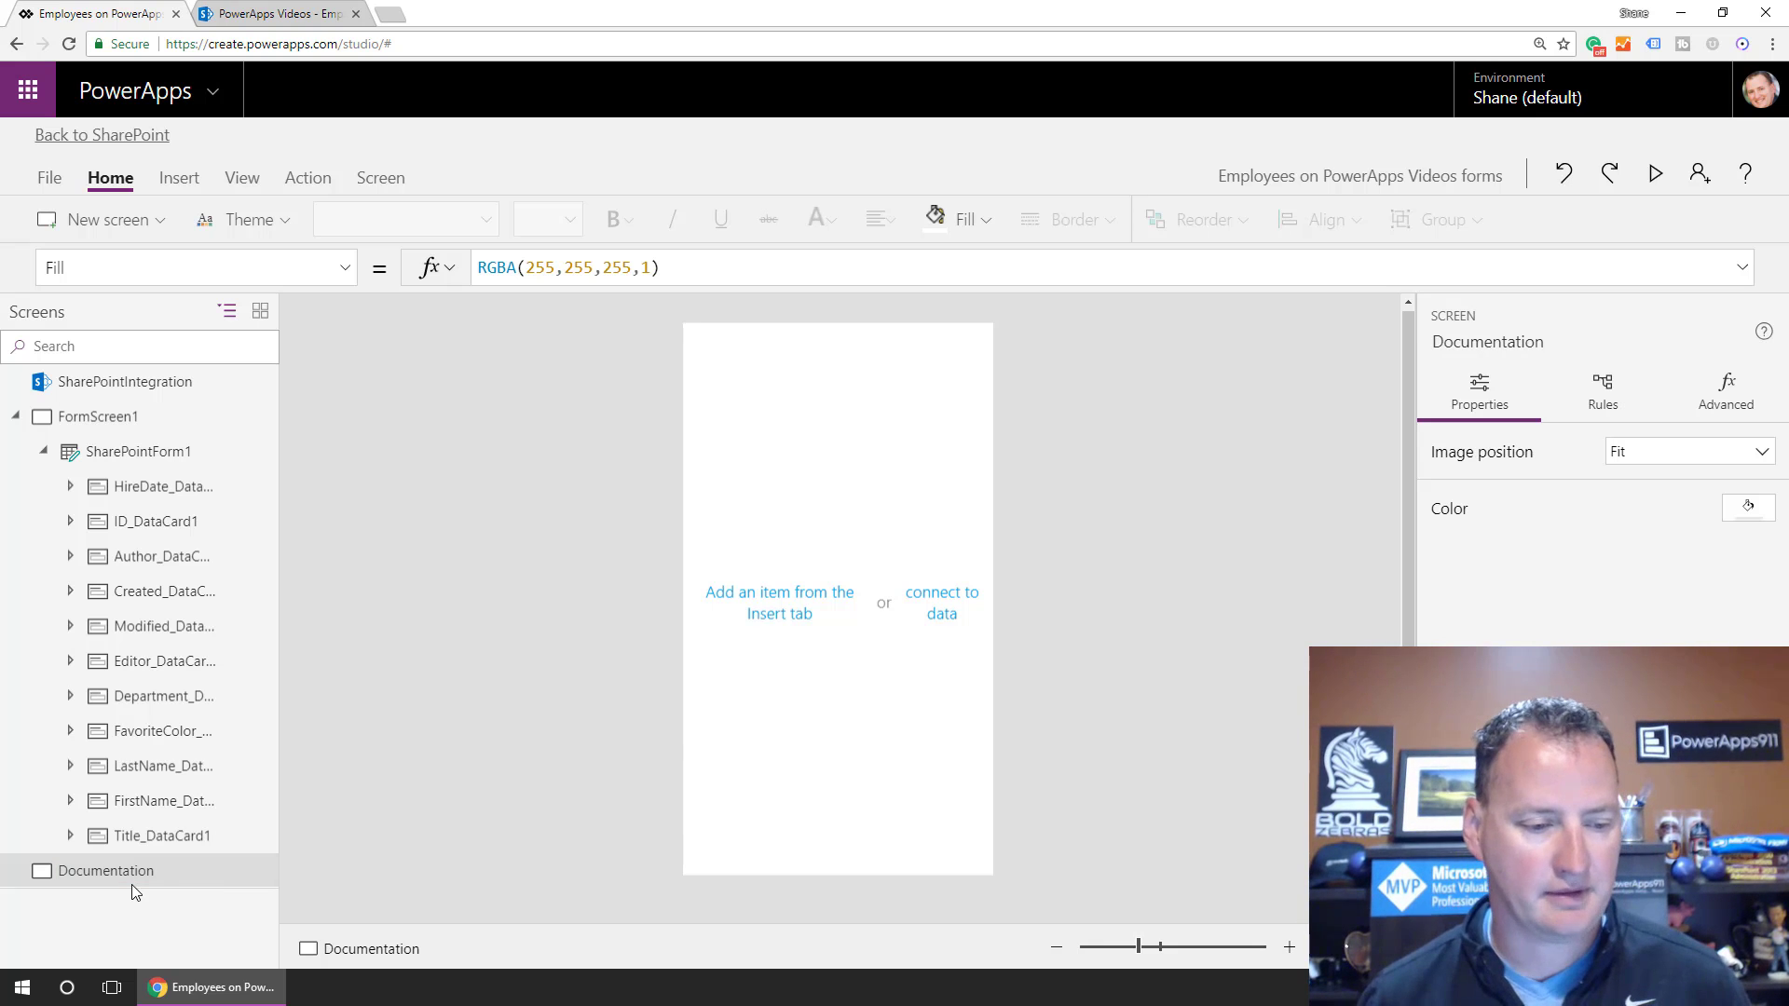
# Add a taller label reading 'The non editable properties are hidden by Modified_DataCard1.Visible', then reselect FormScreen1.
pyautogui.click(179, 184)
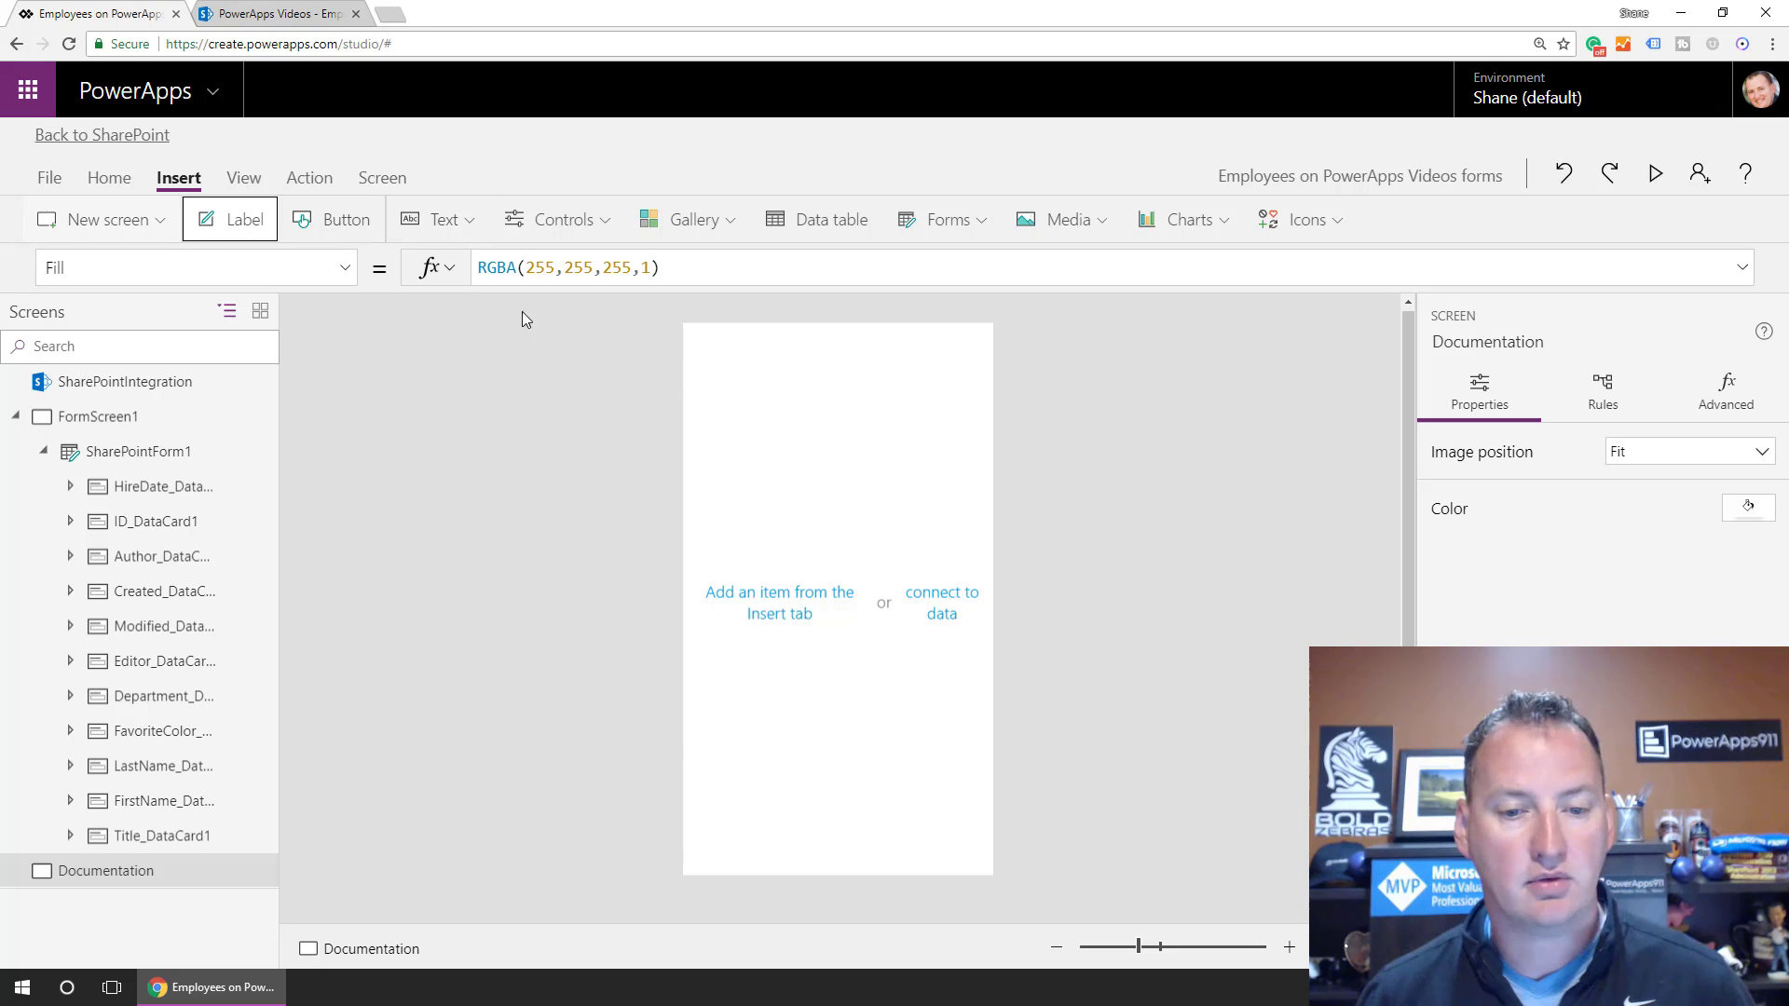
pyautogui.moveTo(802, 383); pyautogui.dragTo(803, 535)
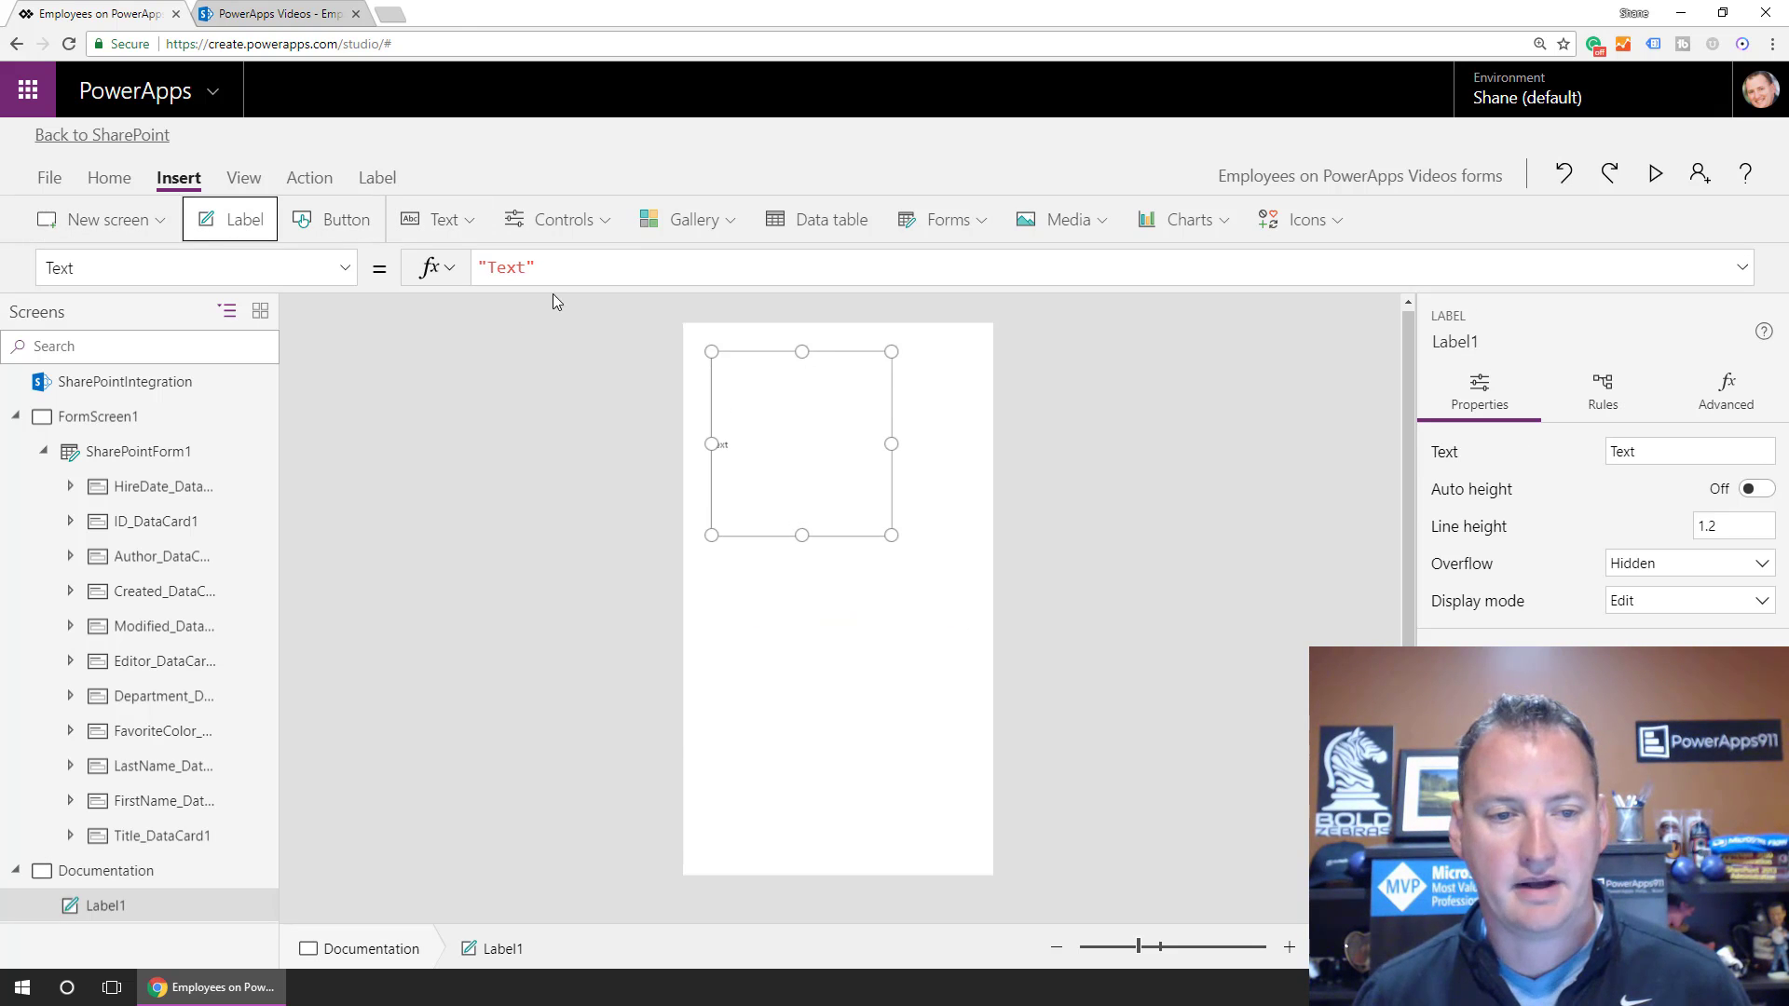
pyautogui.doubleClick(496, 272)
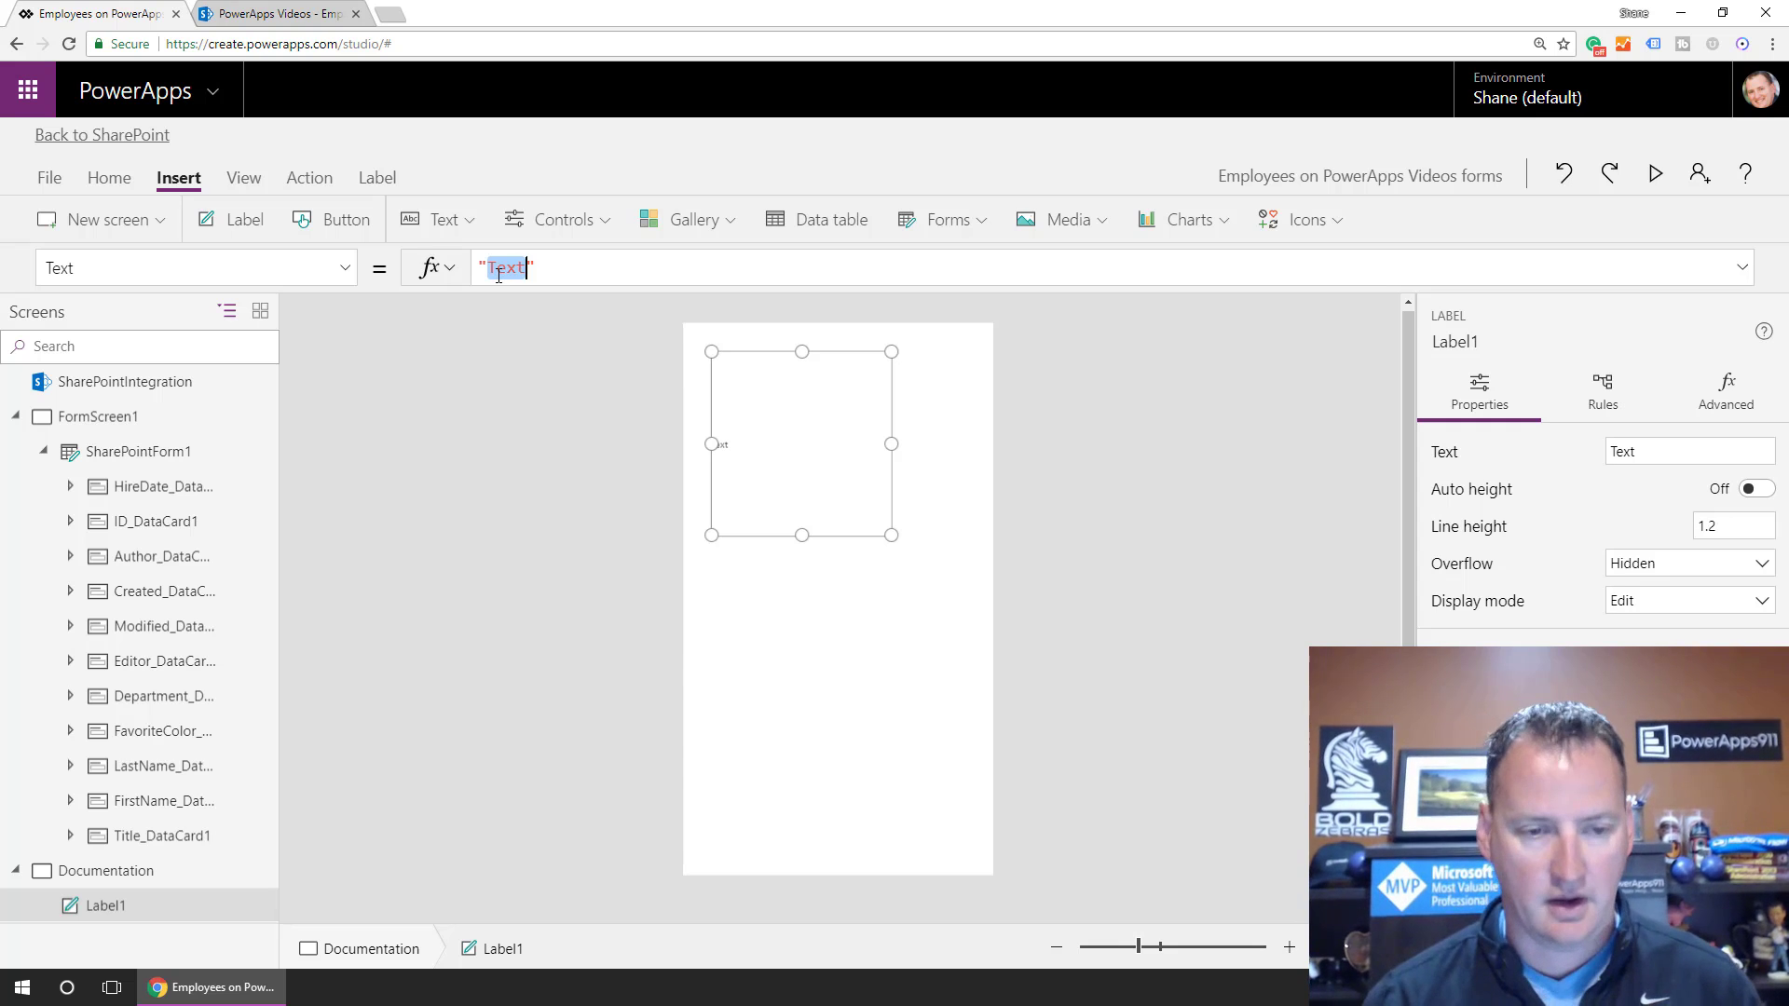
pyautogui.write('The no')
pyautogui.write('n editabl')
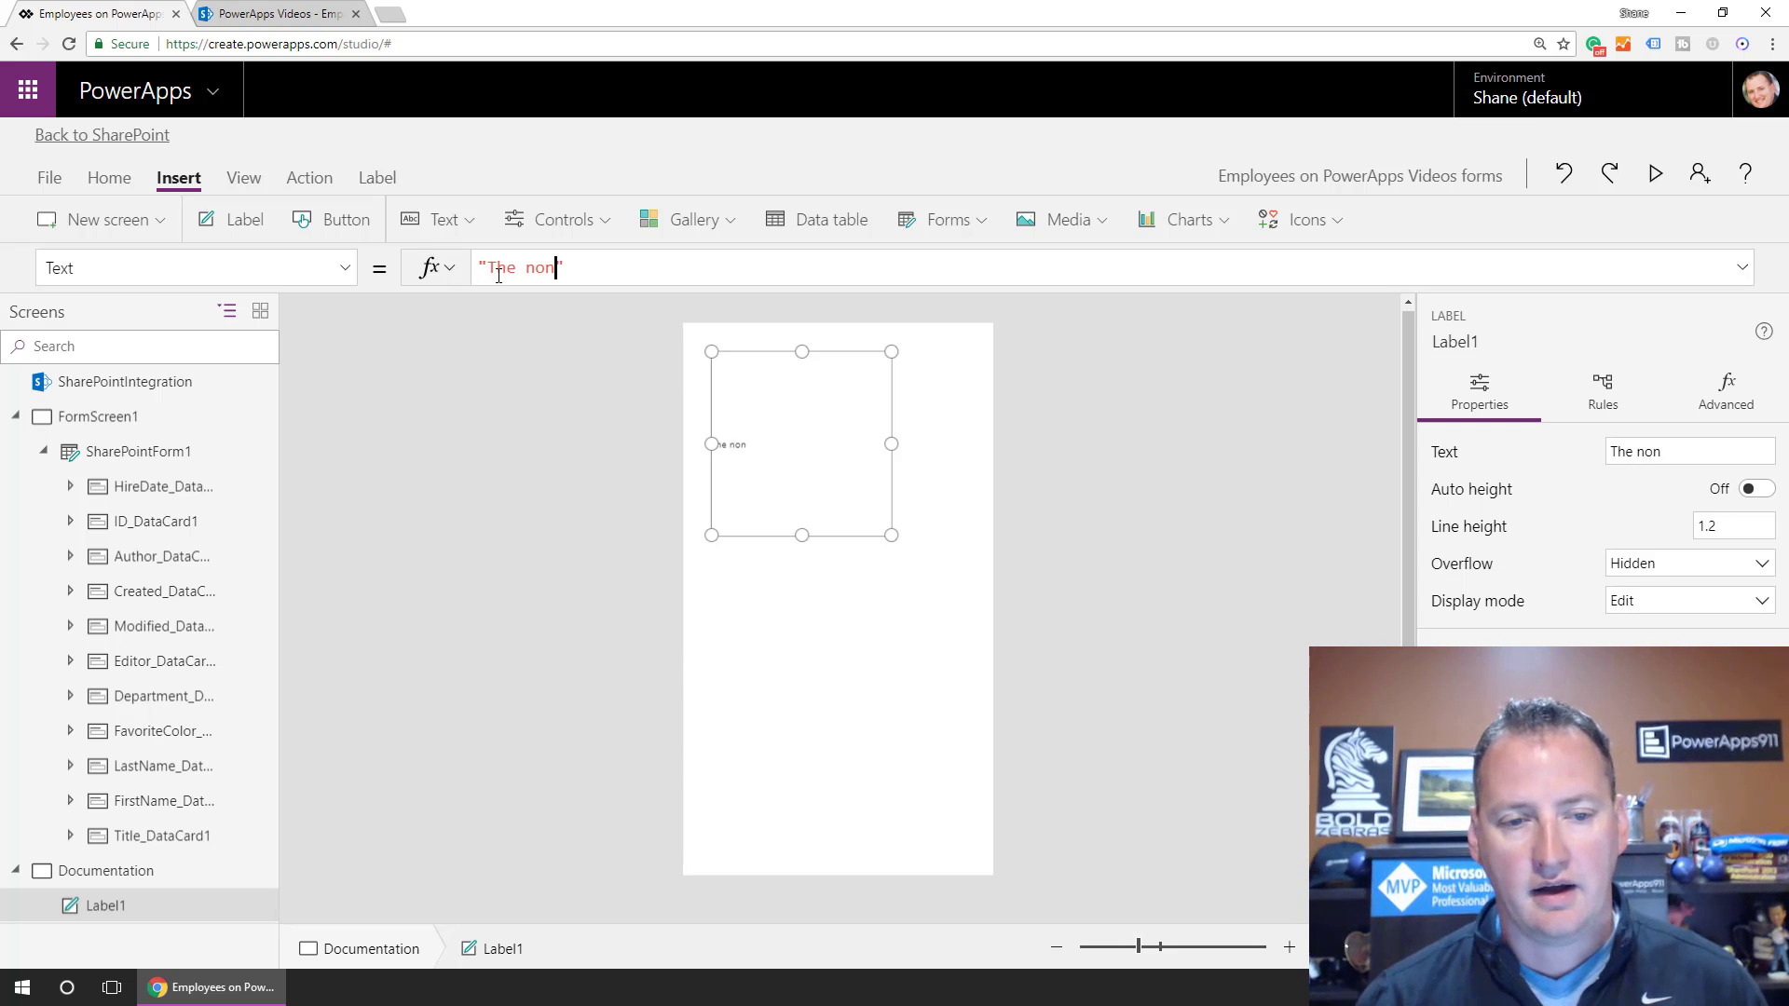
pyautogui.write('ropeti')
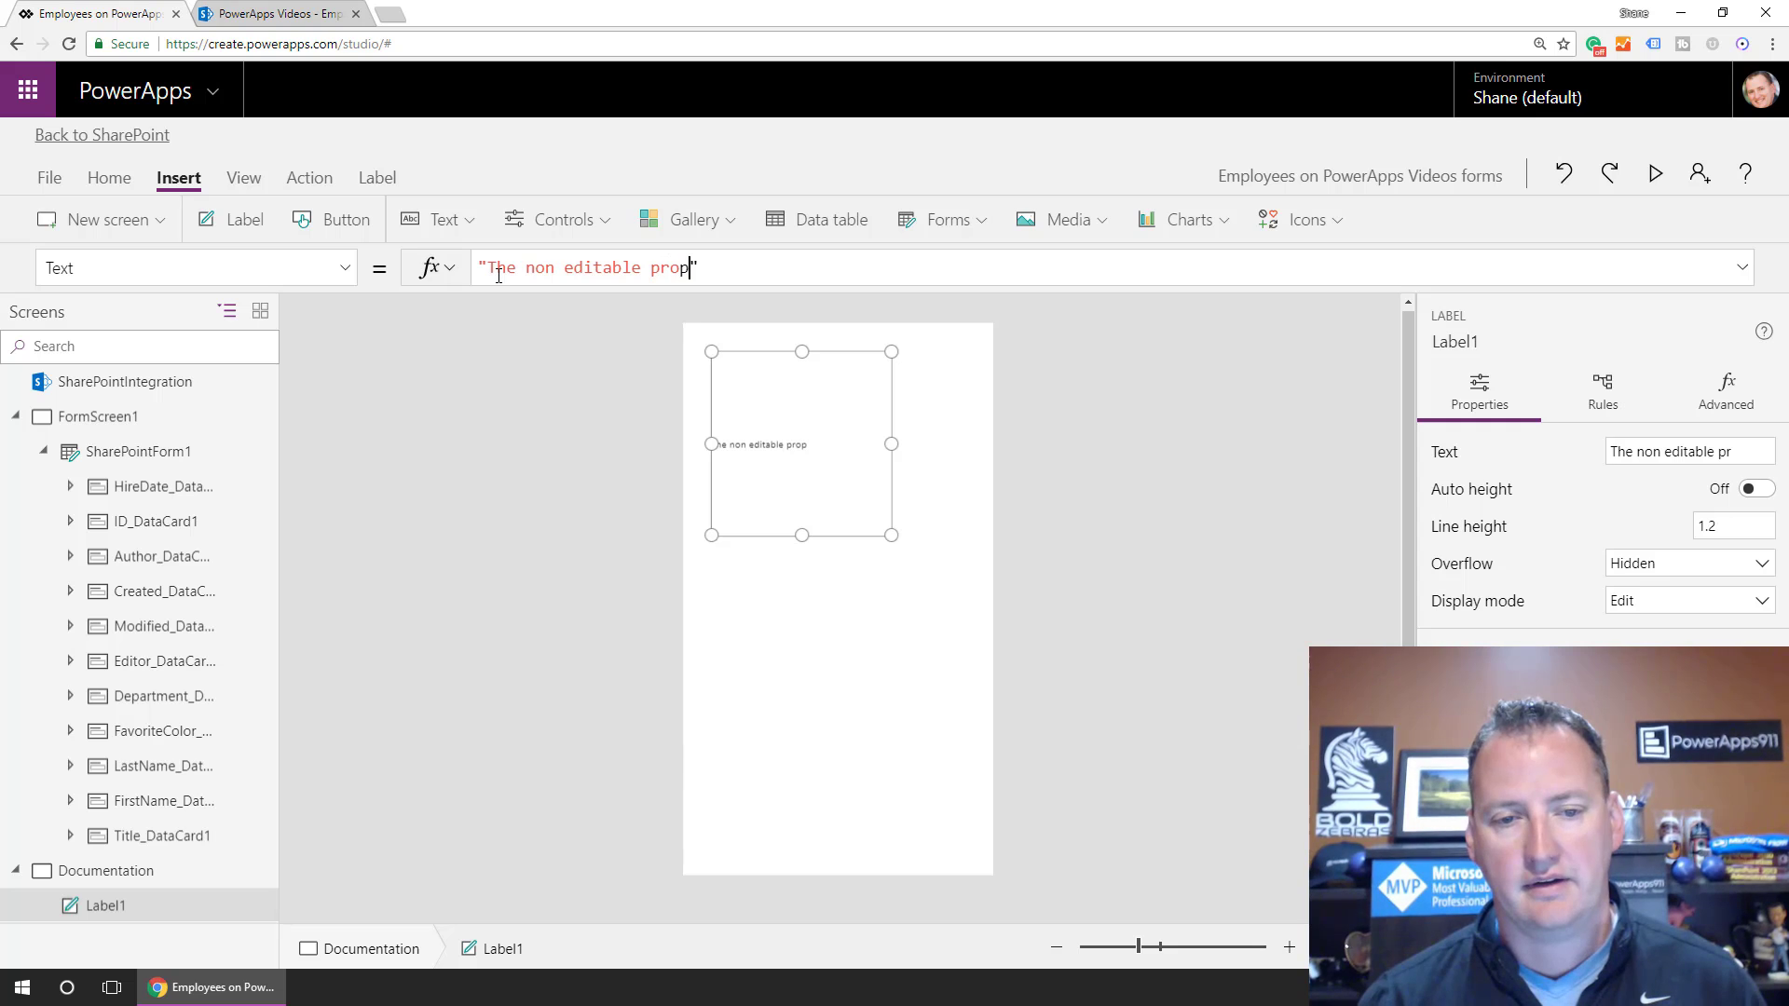
pyautogui.press('BackSpace')
pyautogui.press('BackSpace')
pyautogui.write('rties arehidd')
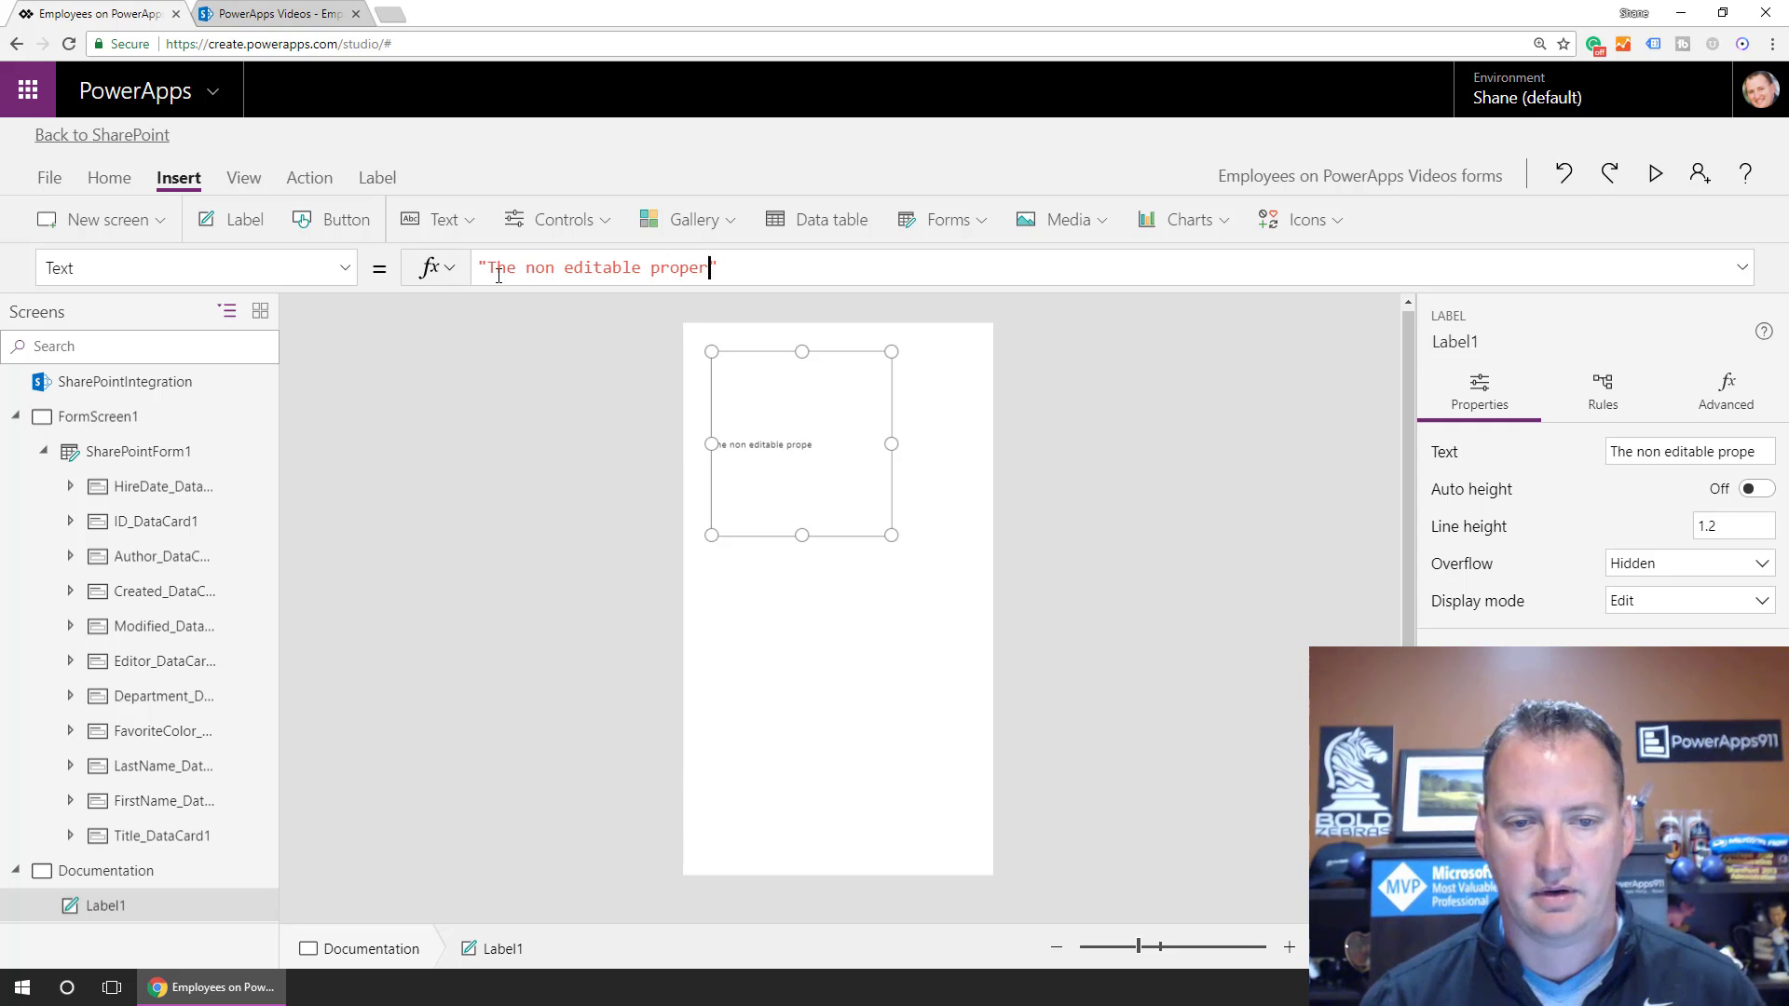
pyautogui.press('BackSpace')
pyautogui.press('BackSpace')
pyautogui.press('BackSpace')
pyautogui.press('BackSpace')
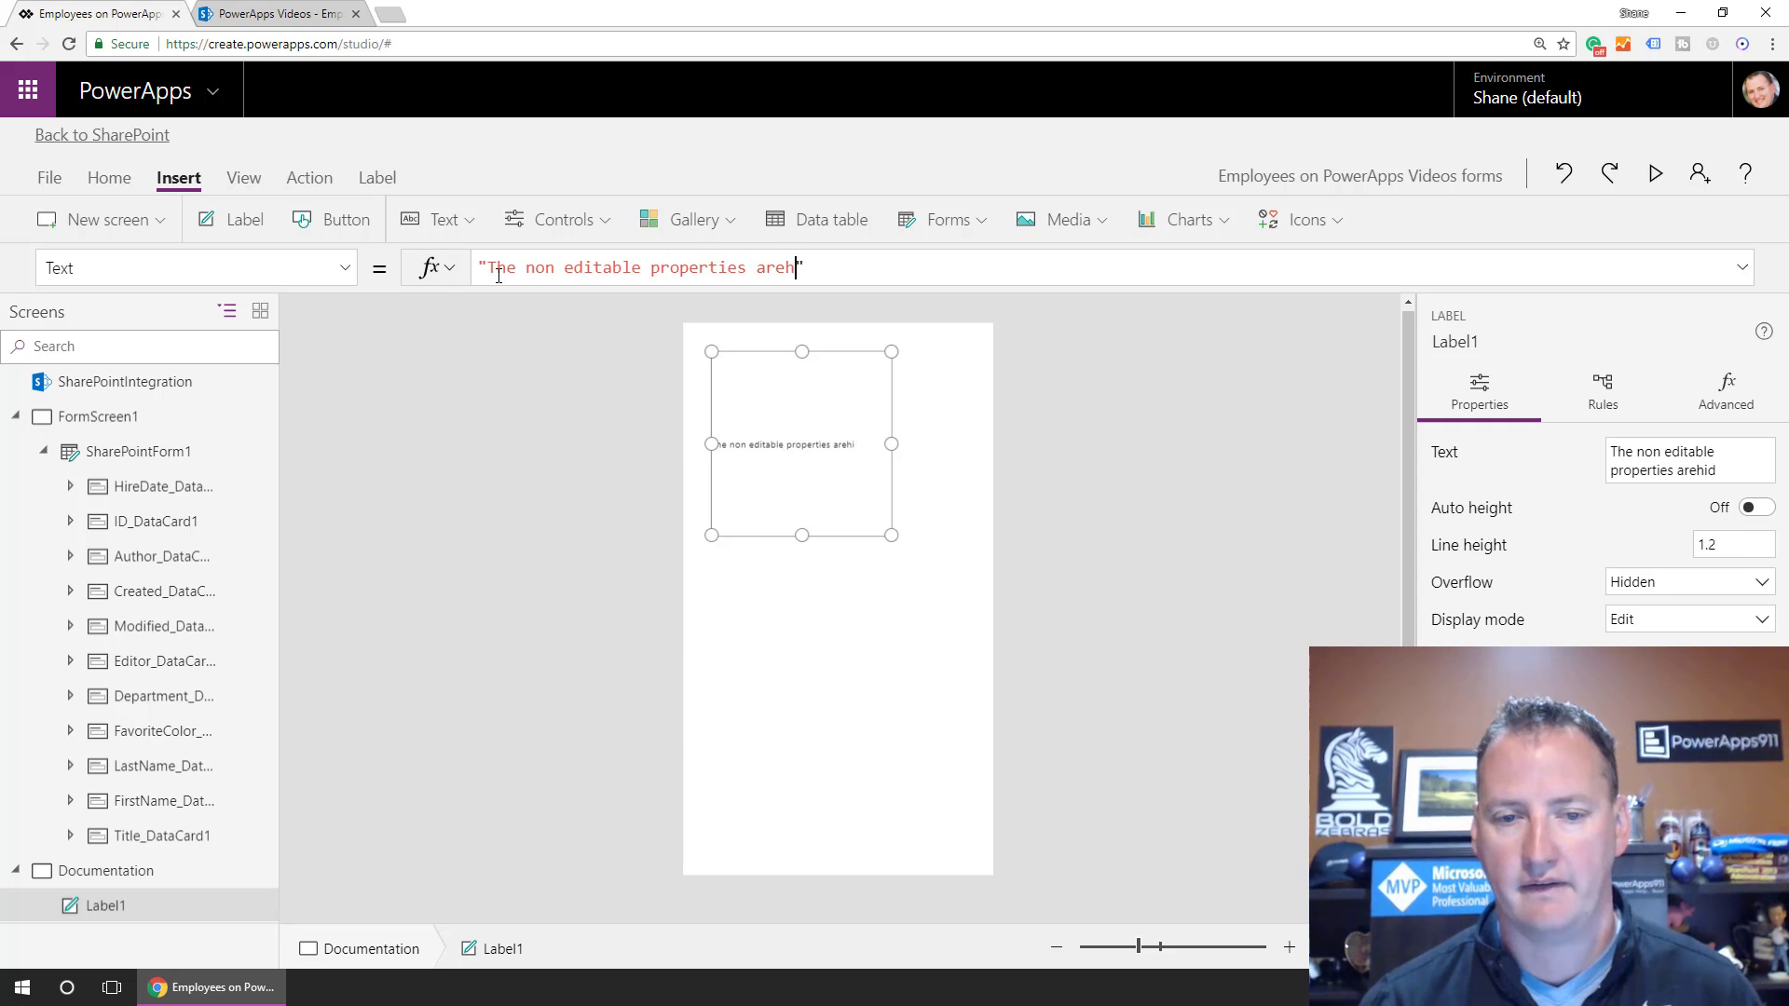
pyautogui.write('hidden by')
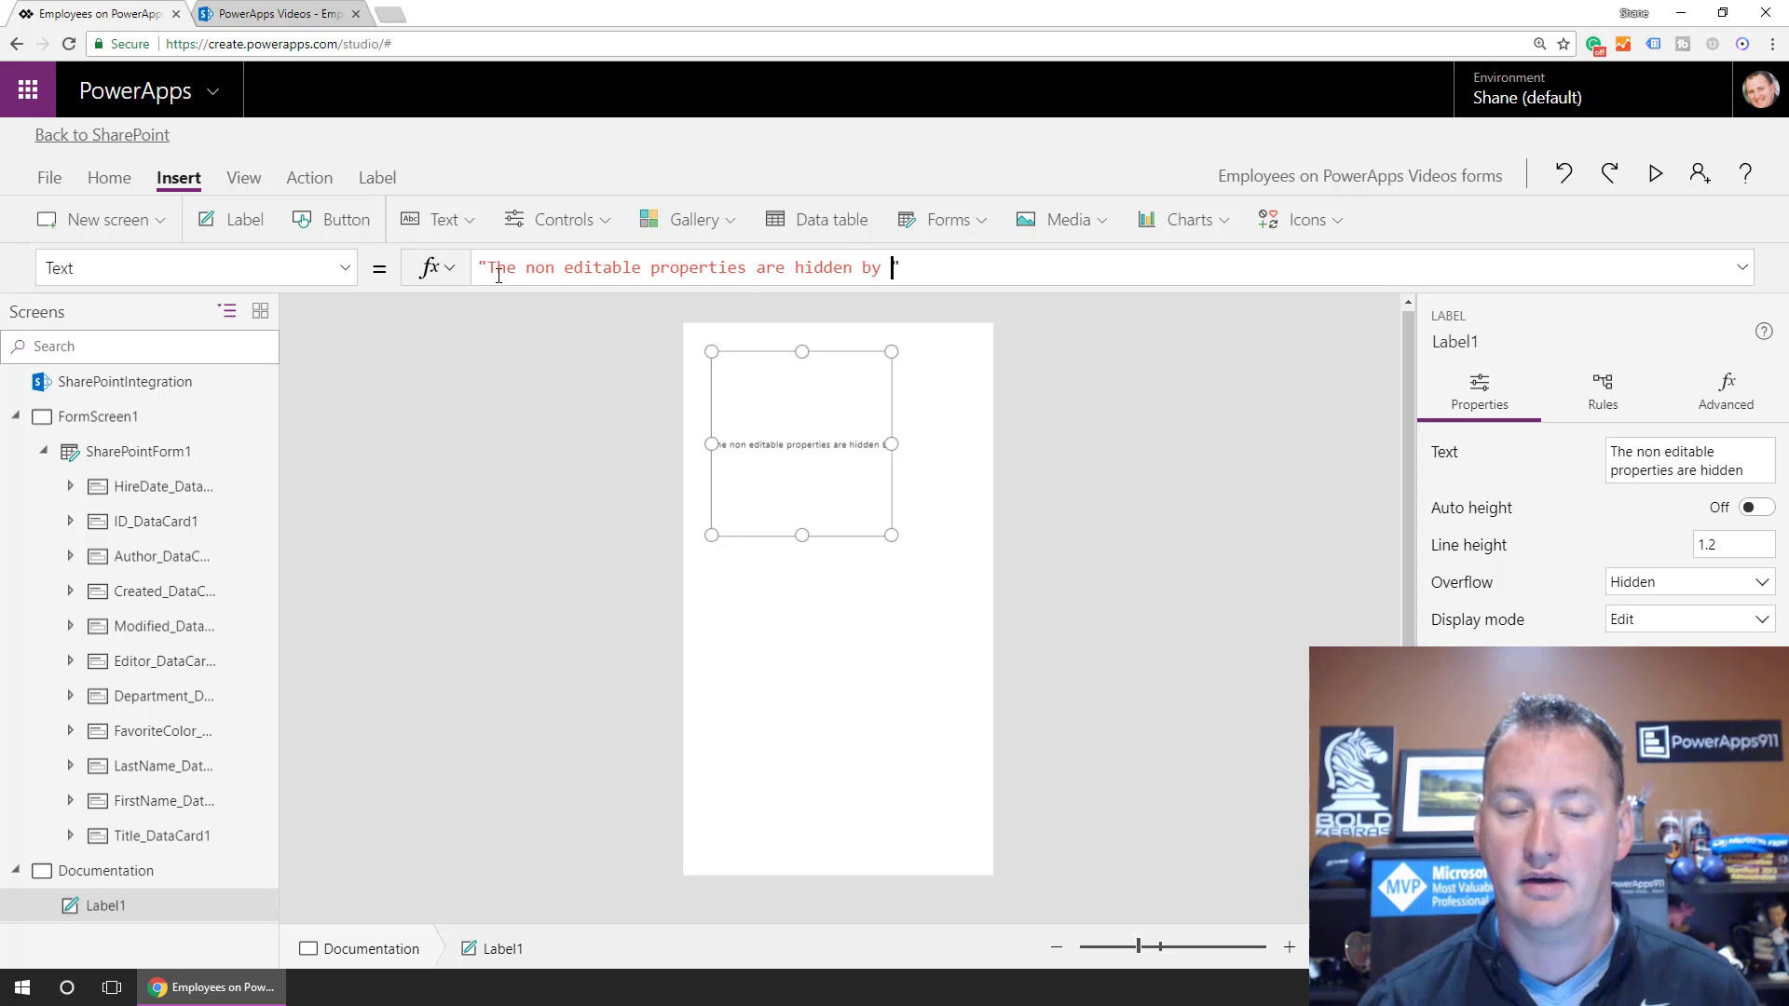
pyautogui.write('Modified_DataCard1.Visible')
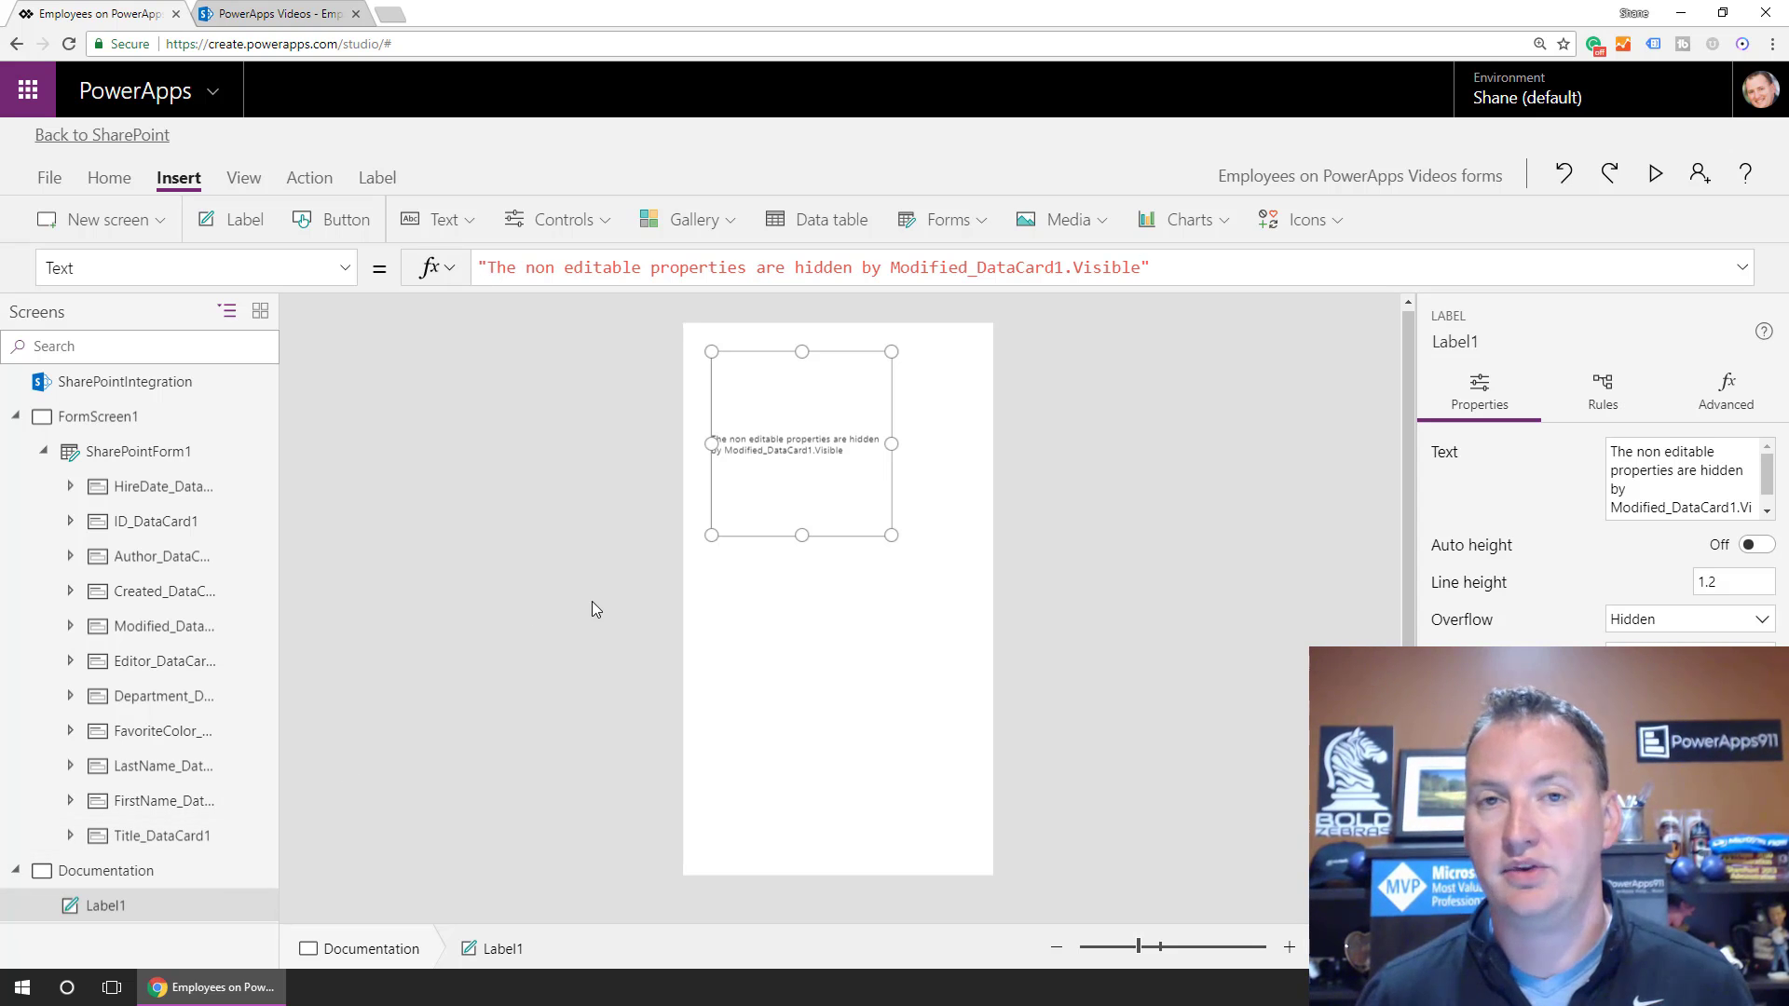
pyautogui.click(97, 417)
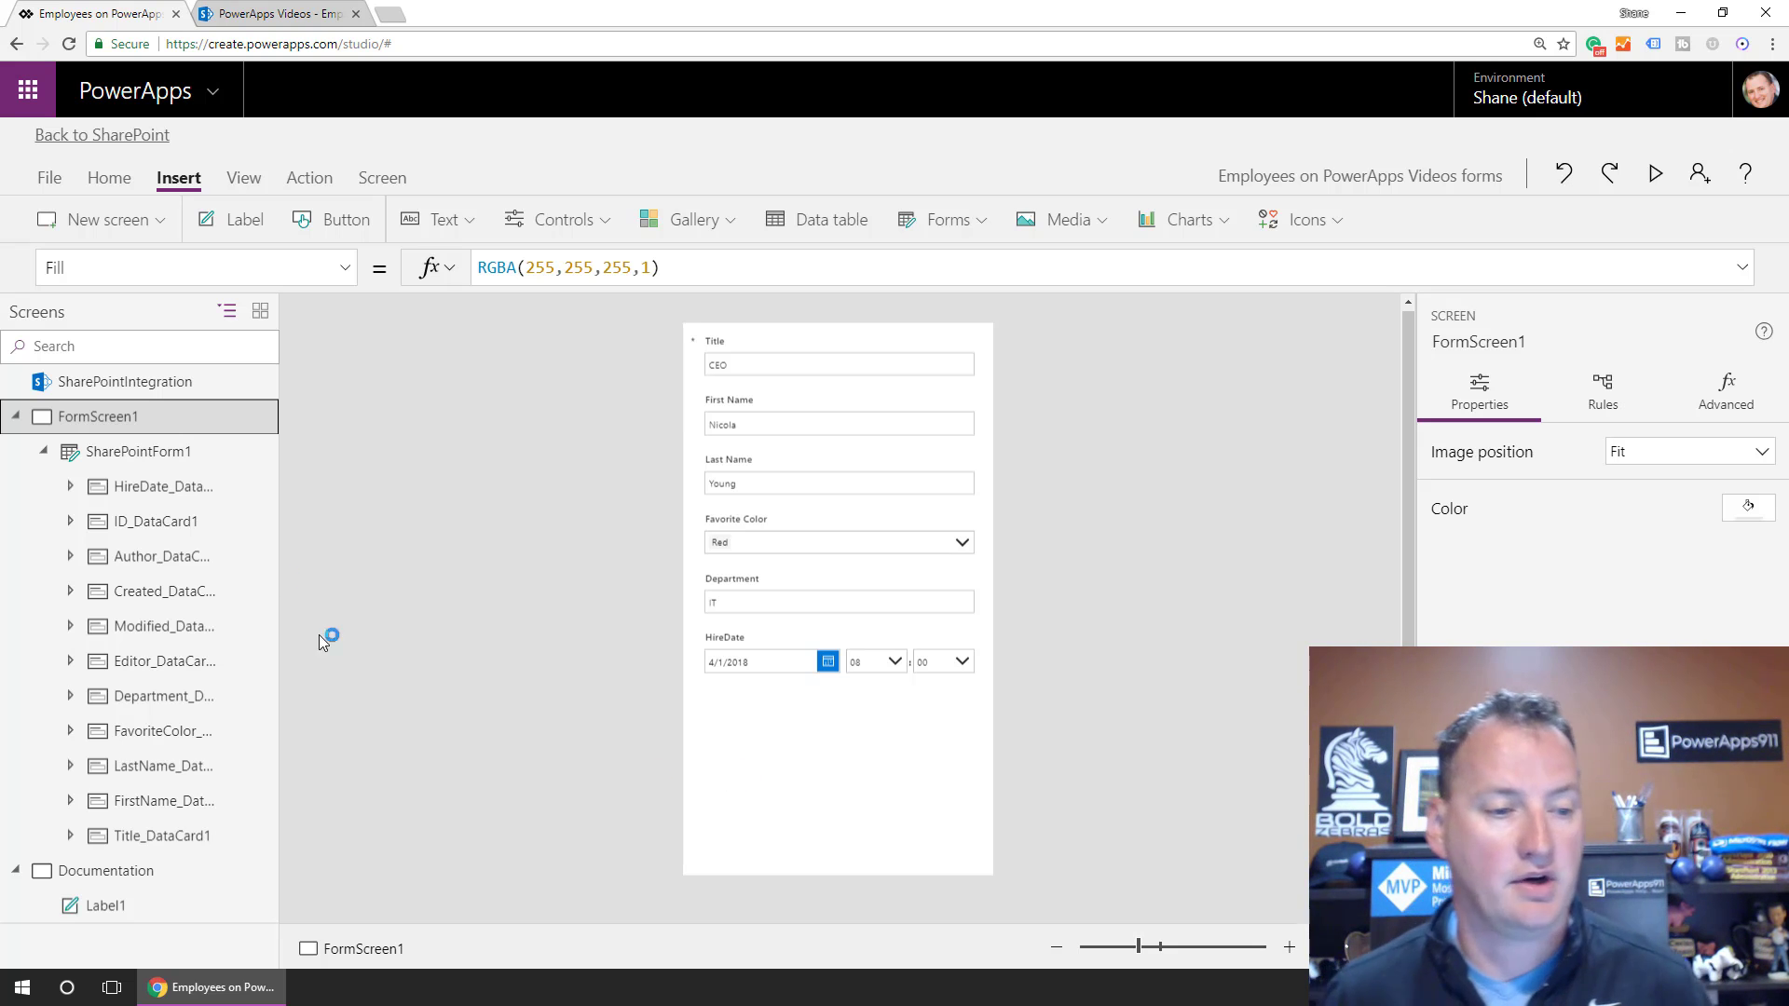
# Select SharePointForm1 and drag its bottom edge up to just below HireDate.
pyautogui.click(164, 453)
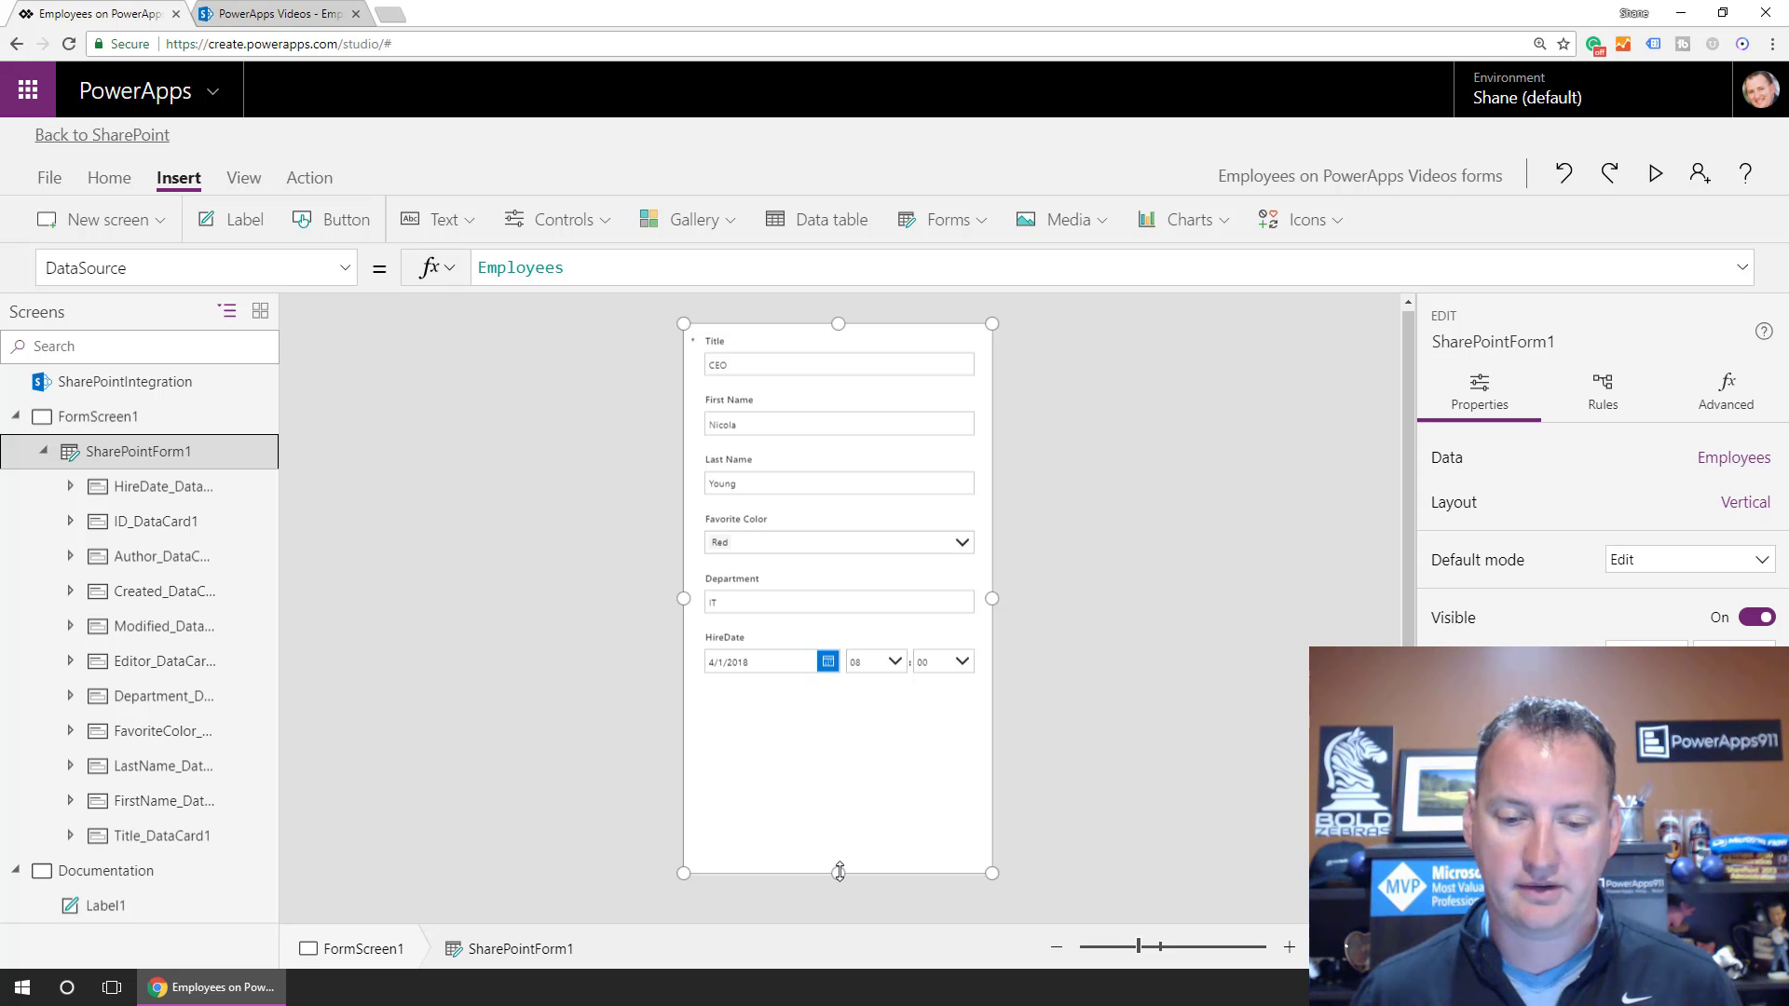
pyautogui.moveTo(839, 873); pyautogui.dragTo(820, 690)
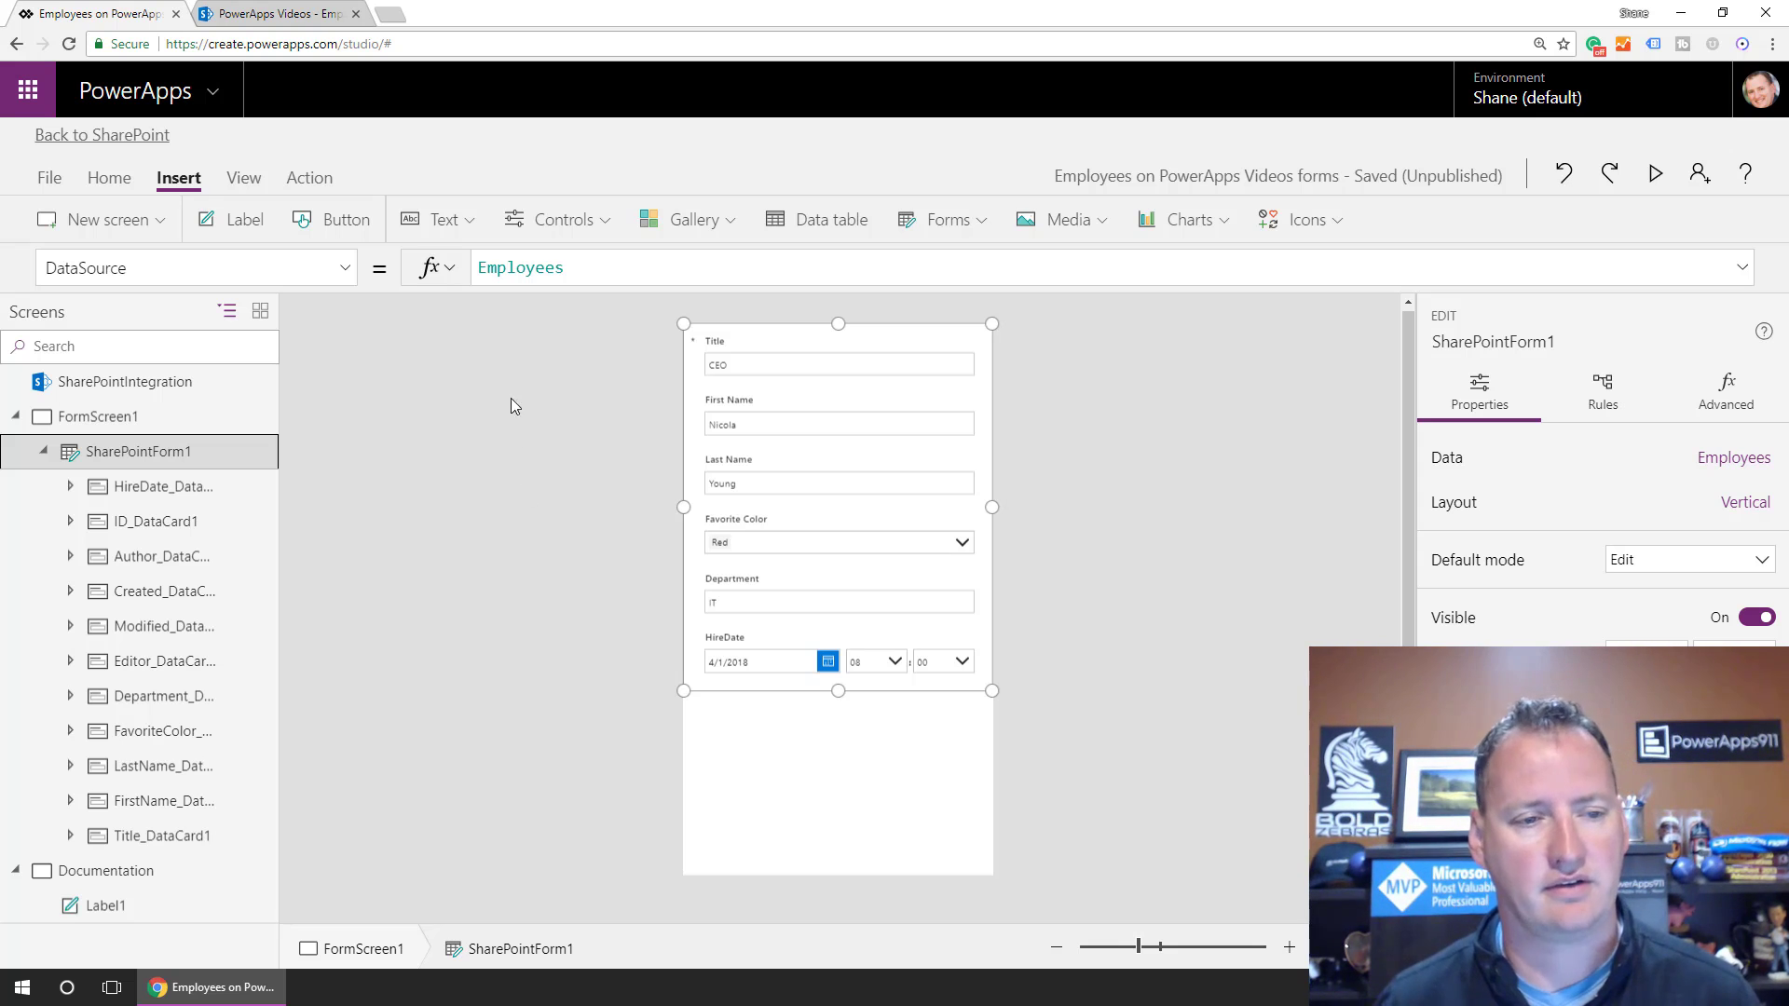
# Insert a text input below the HireDate field and clear its default text.
pyautogui.click(443, 220)
pyautogui.click(475, 311)
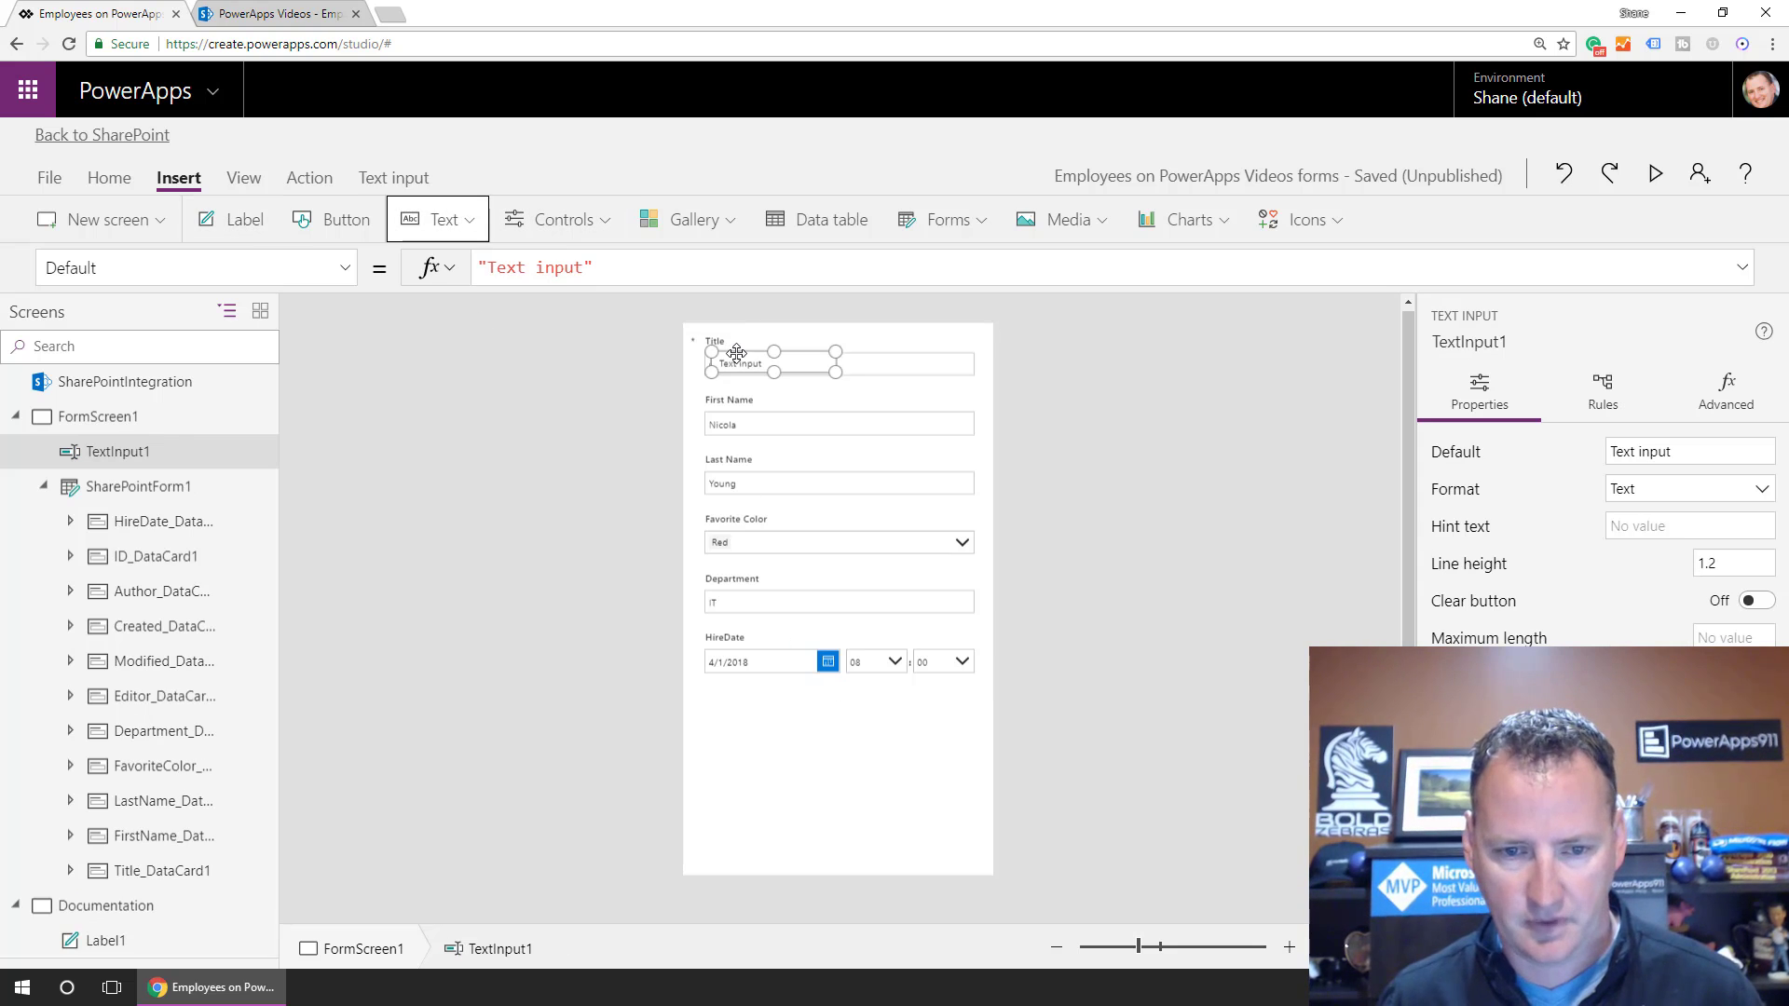
pyautogui.moveTo(741, 364); pyautogui.dragTo(755, 718)
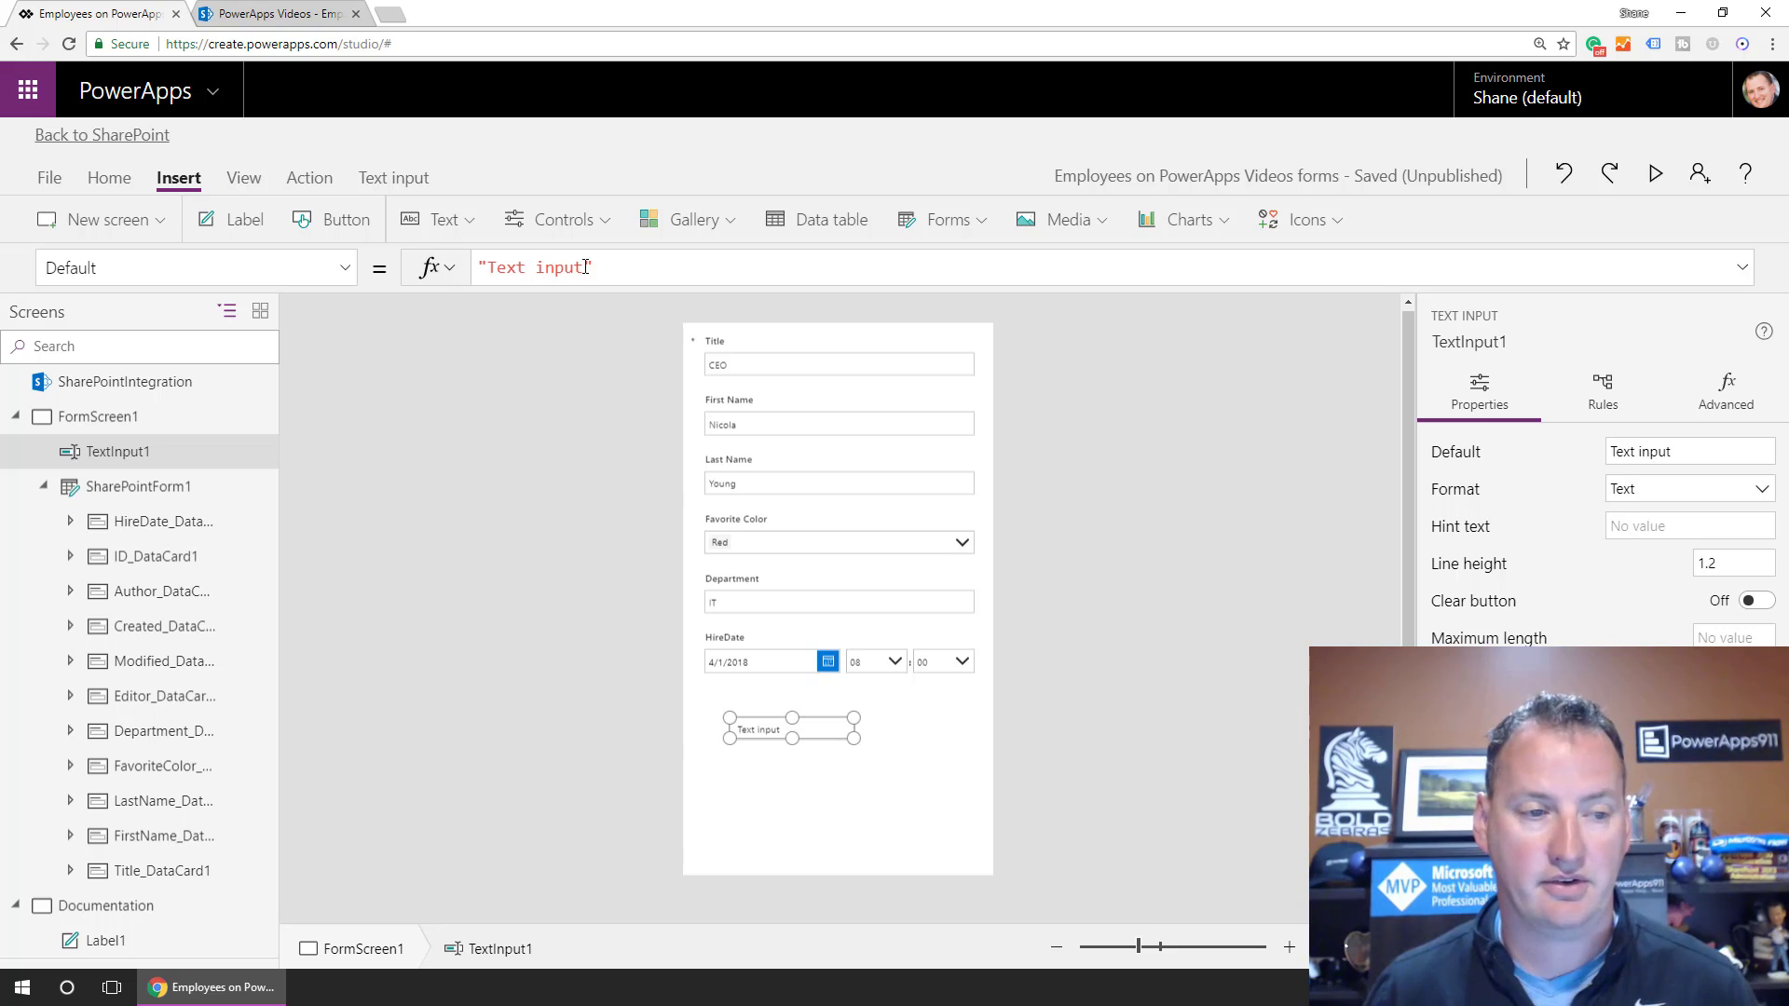
pyautogui.moveTo(593, 267); pyautogui.dragTo(398, 276)
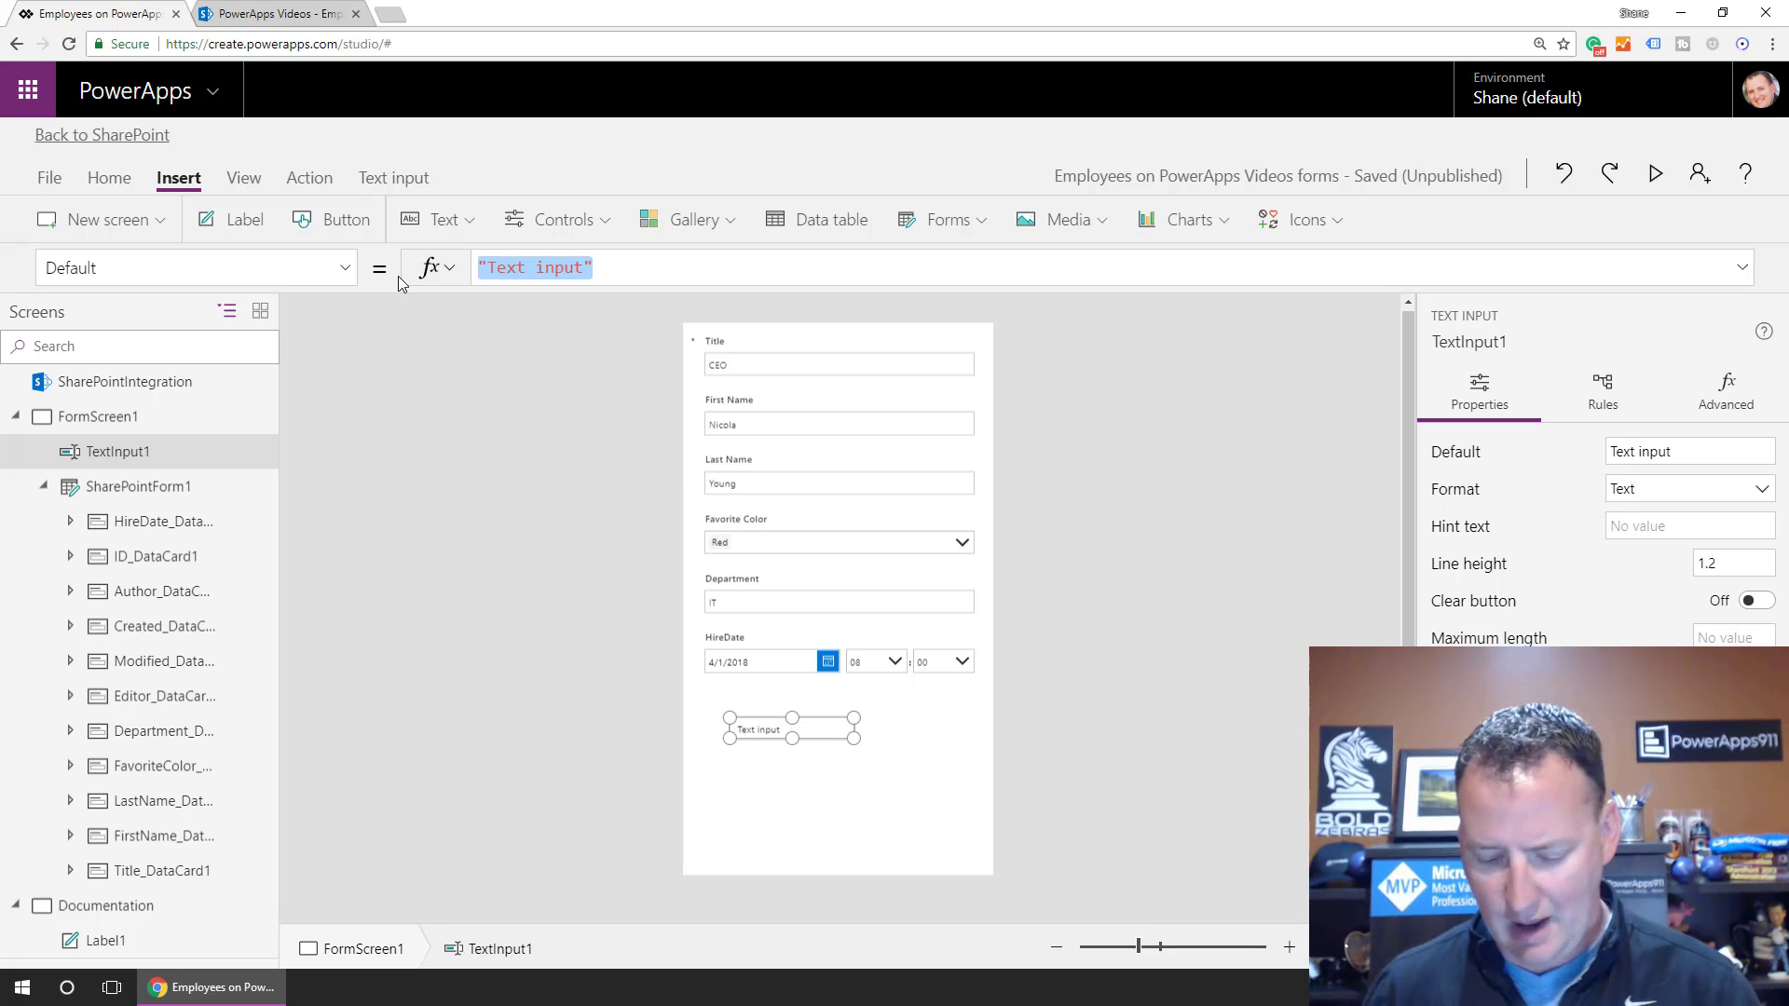
pyautogui.press('Delete')
# Set the text input's HintText to 'Enter an email address' and rename it EmailTo.
pyautogui.click(344, 268)
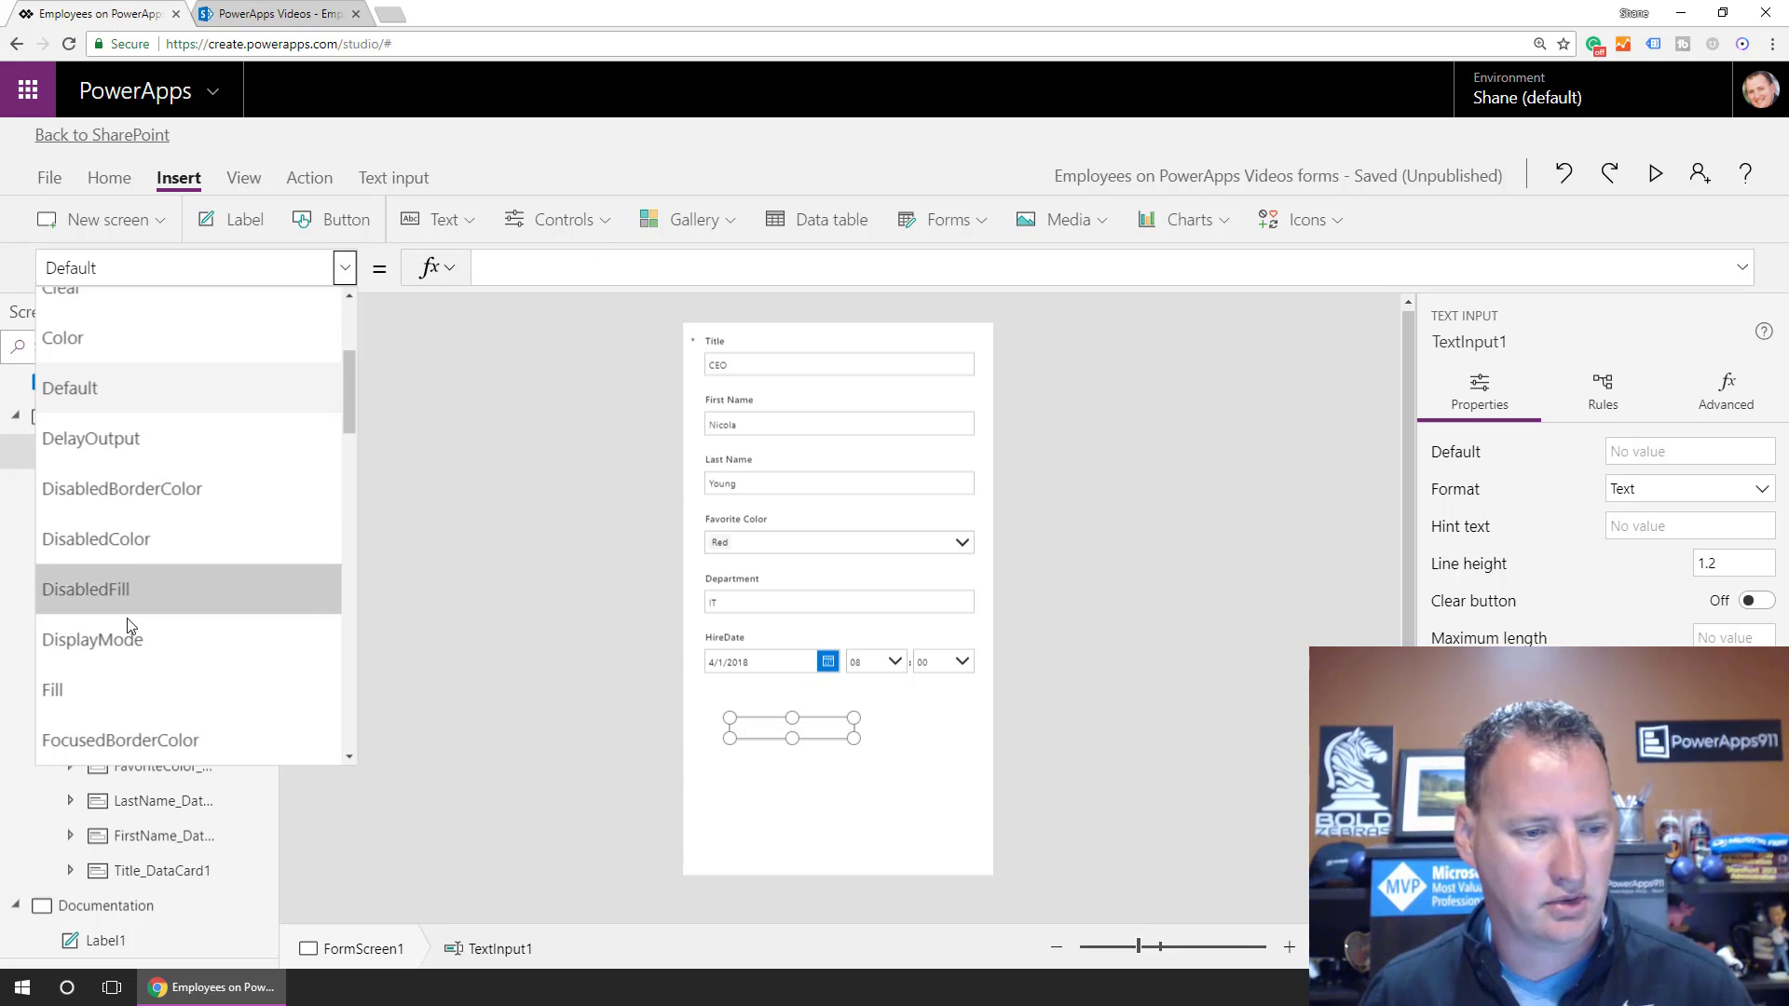
pyautogui.scroll(-4, 131, 626)
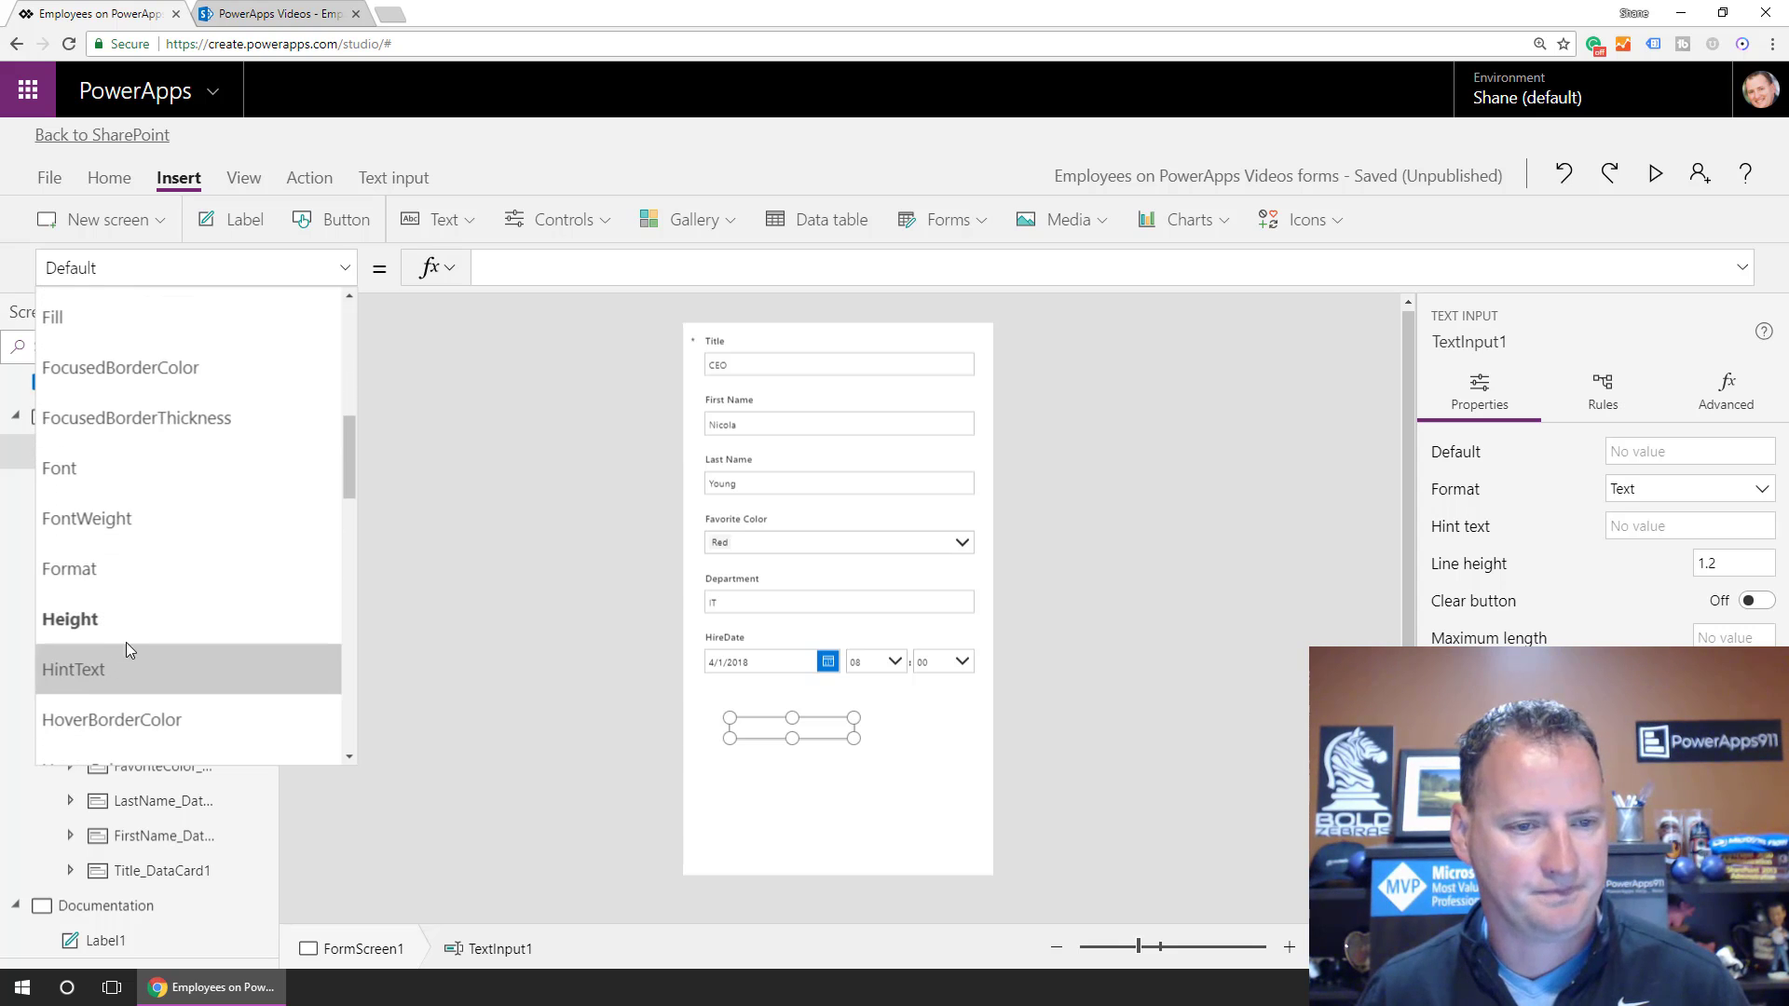
pyautogui.click(126, 648)
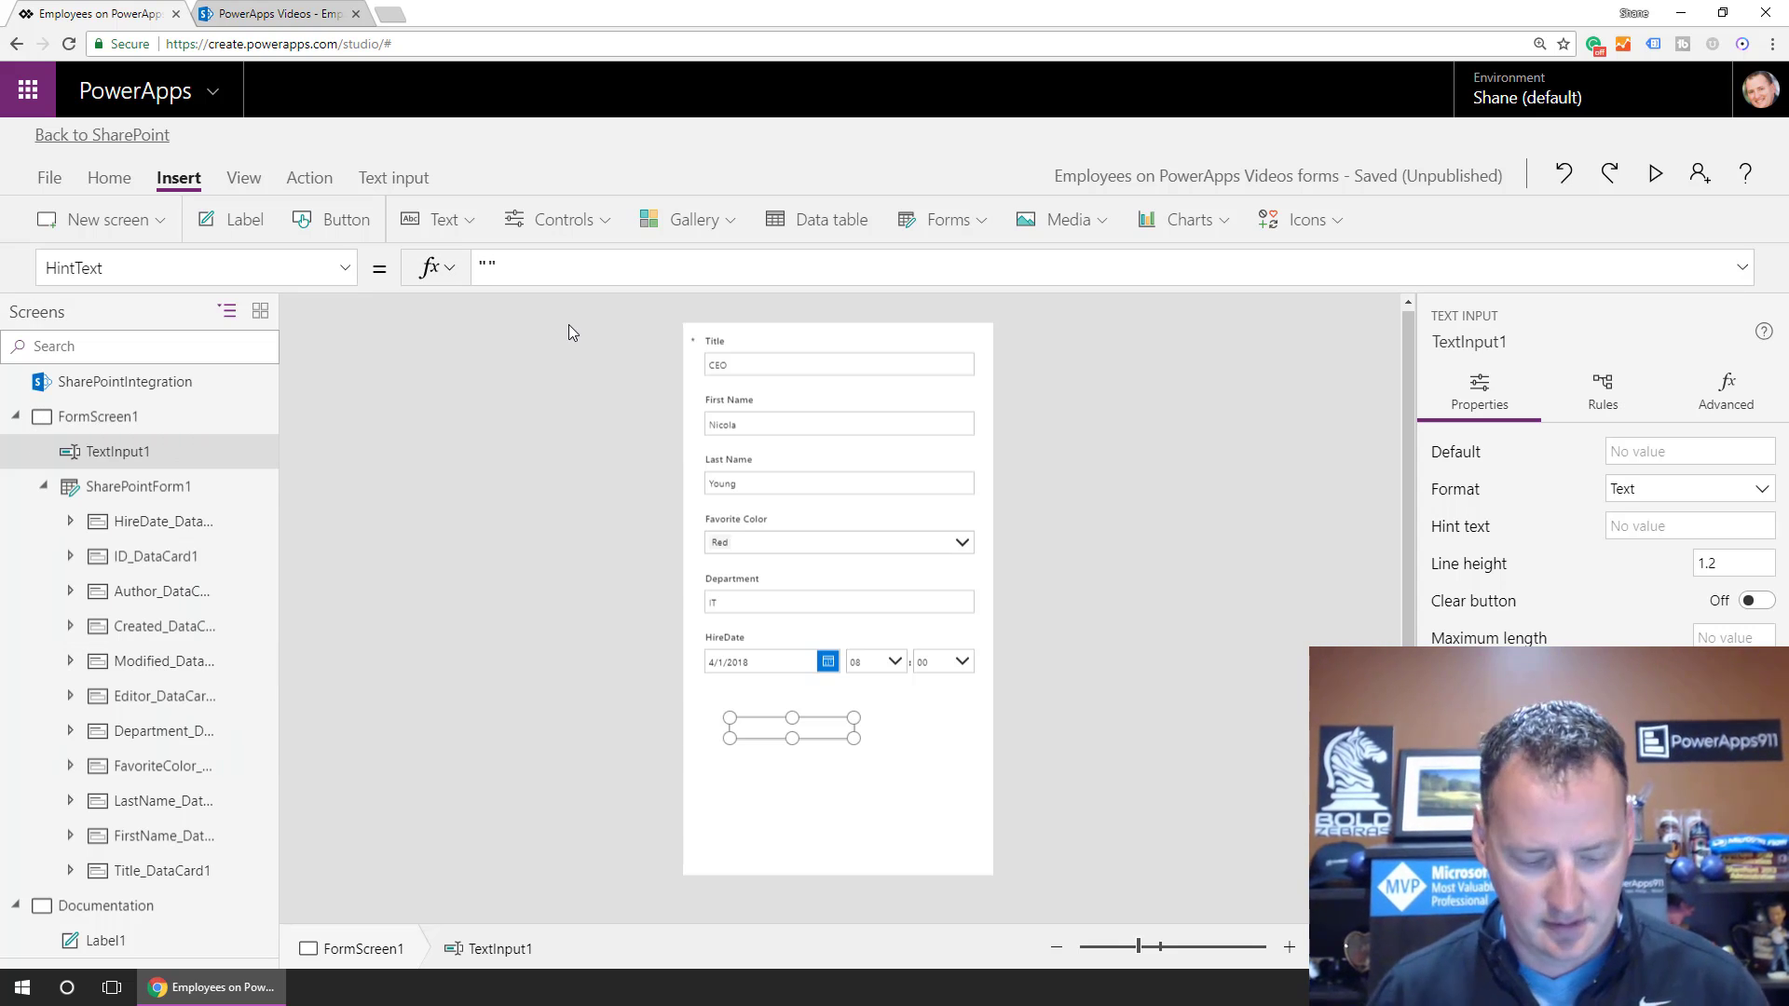
pyautogui.write('Enter an email ')
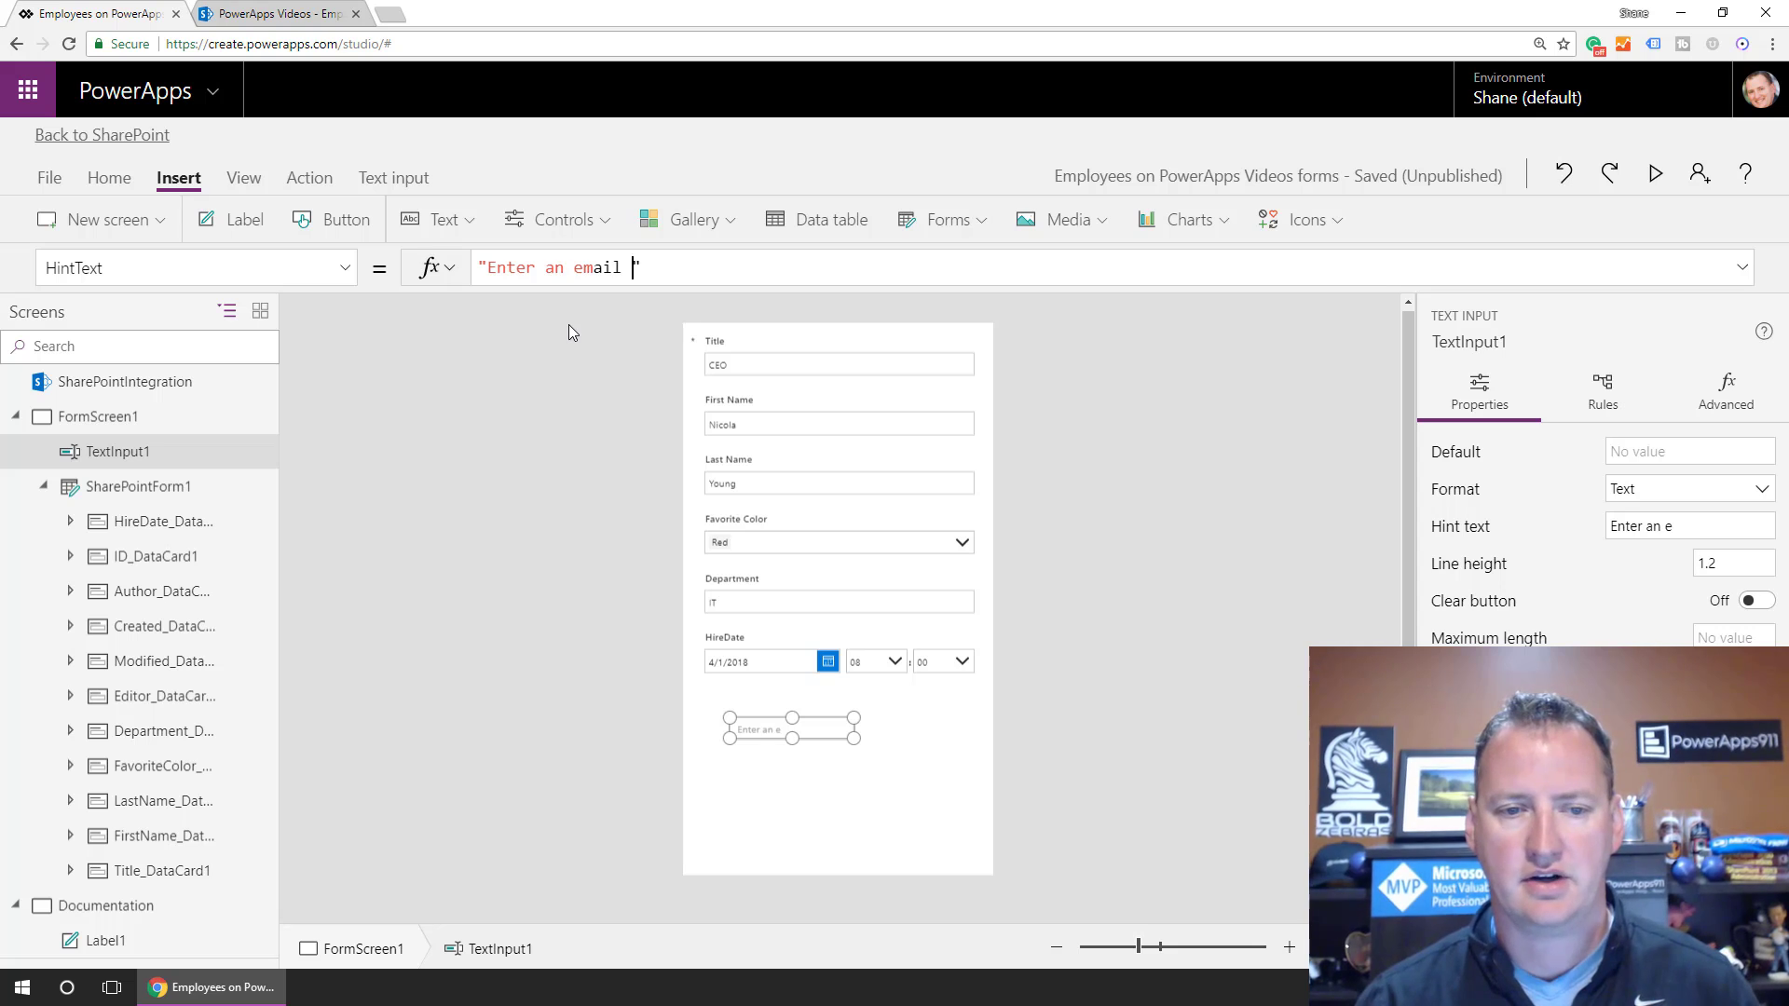
pyautogui.write('address')
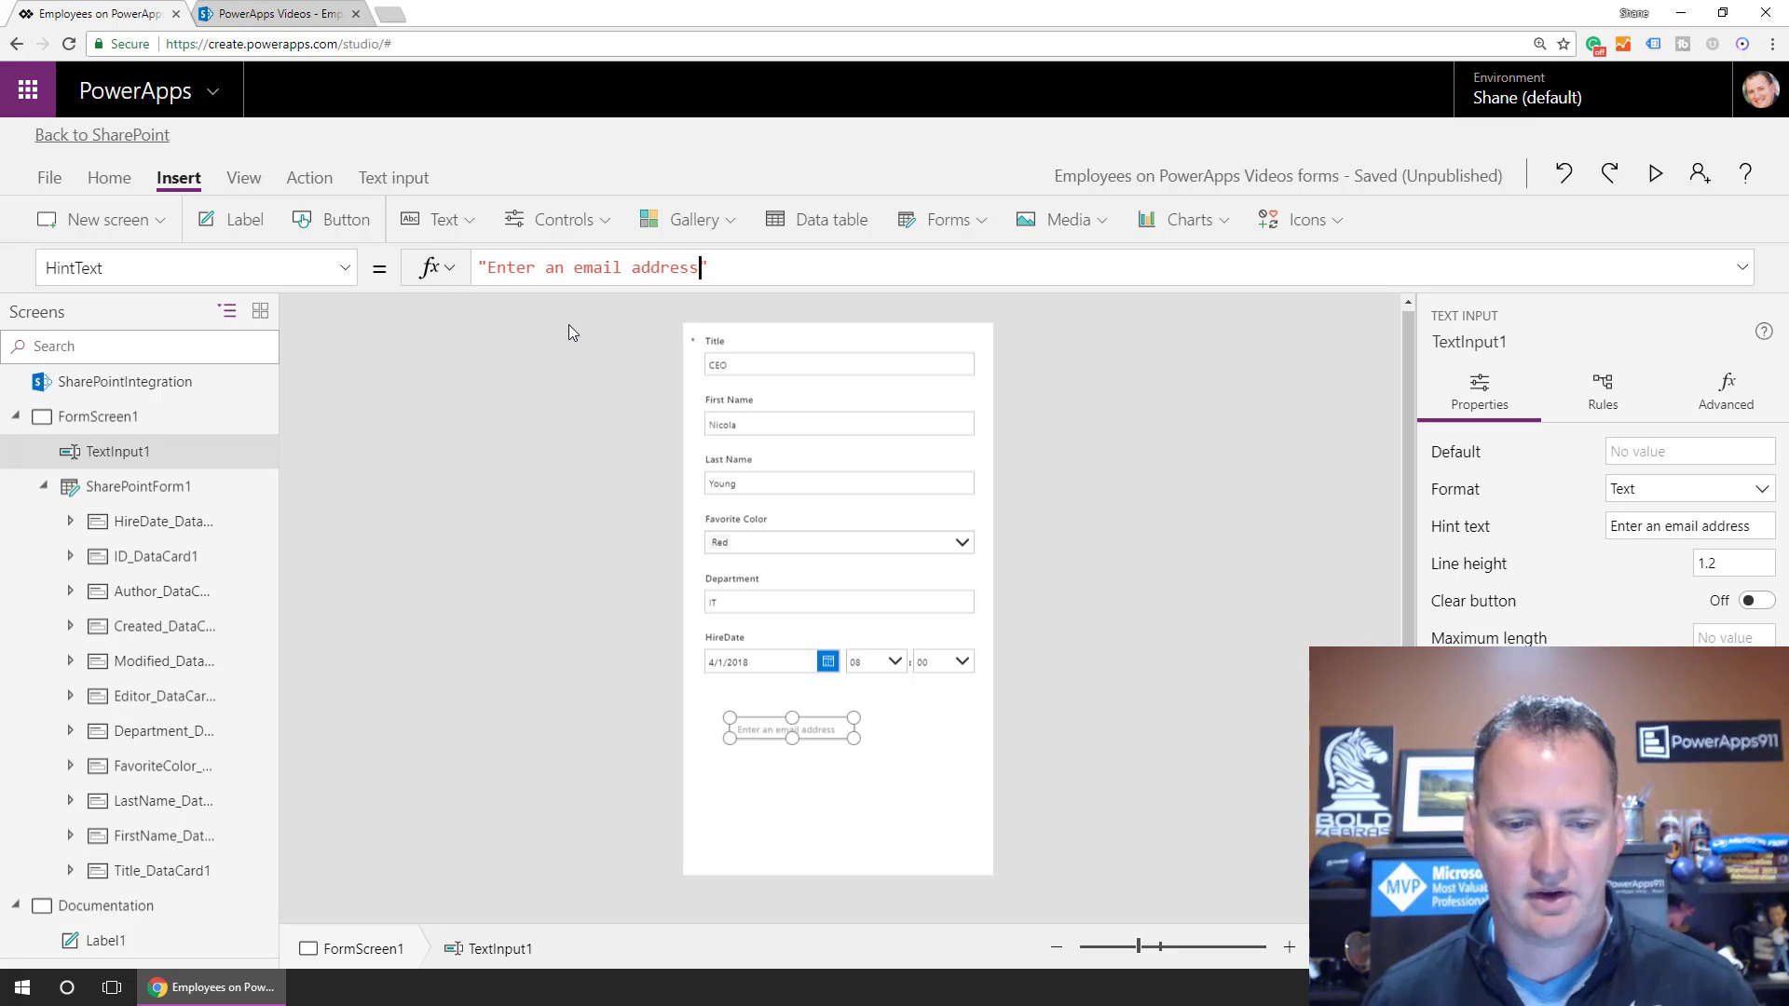
pyautogui.doubleClick(126, 452)
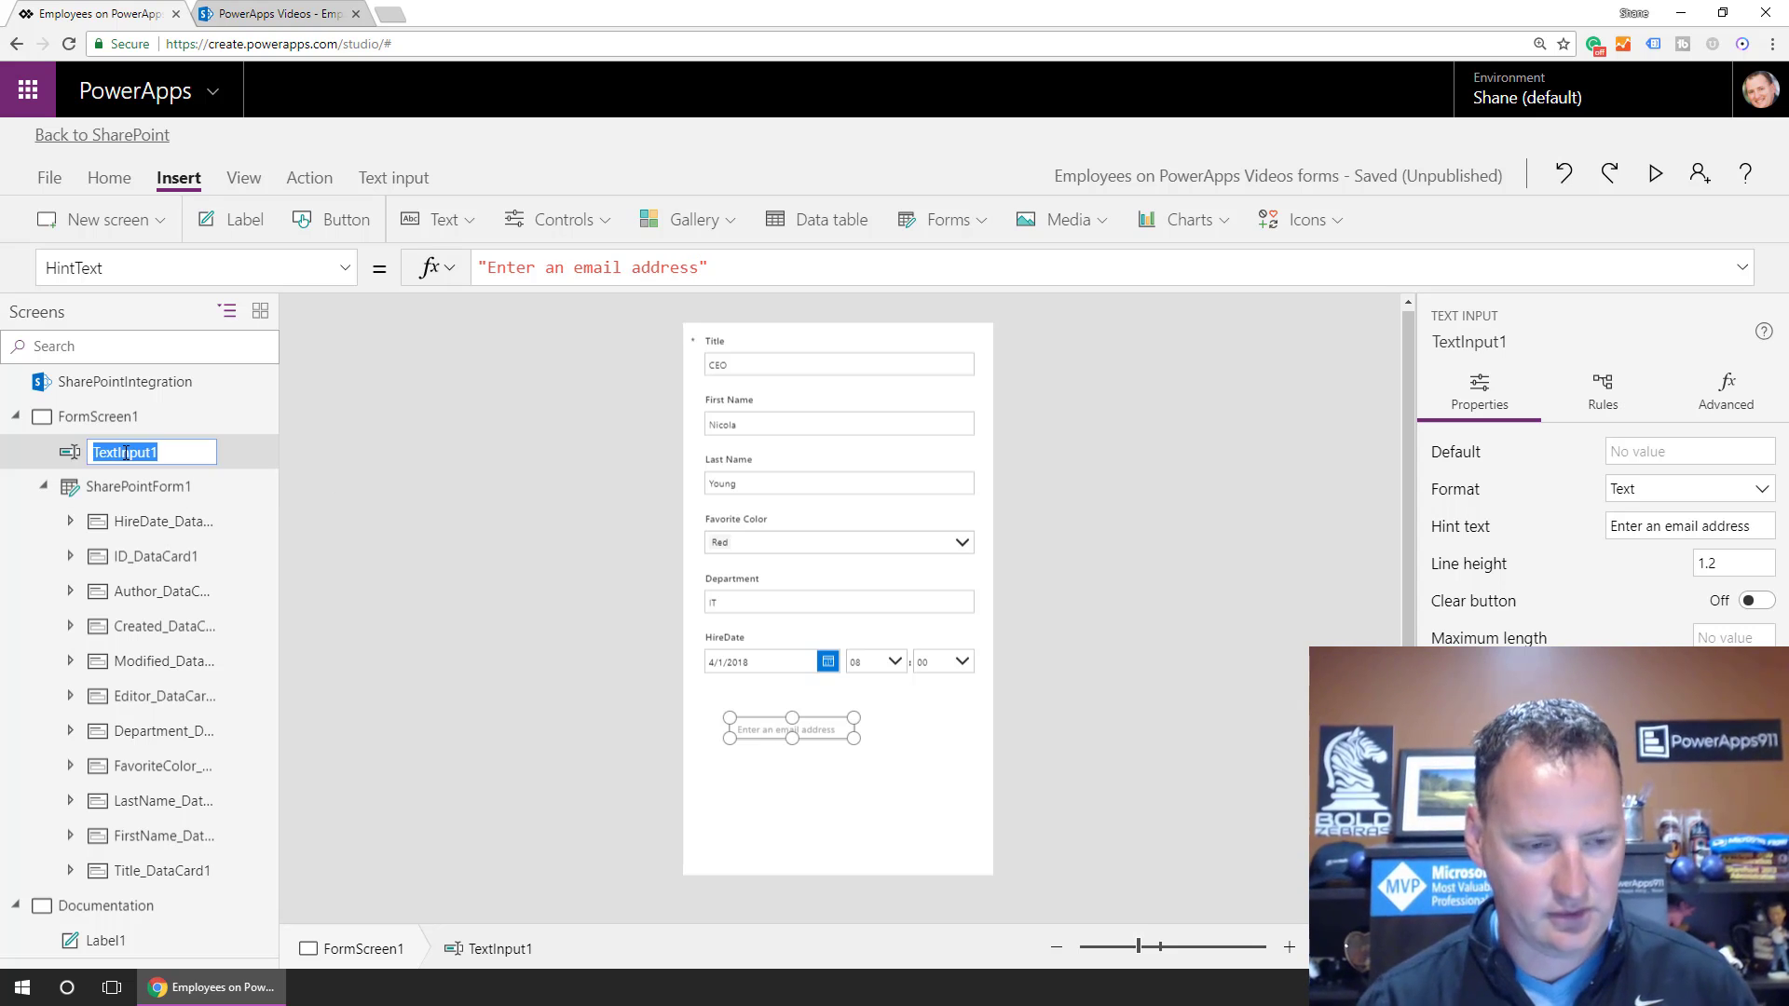
pyautogui.write('EmailTo')
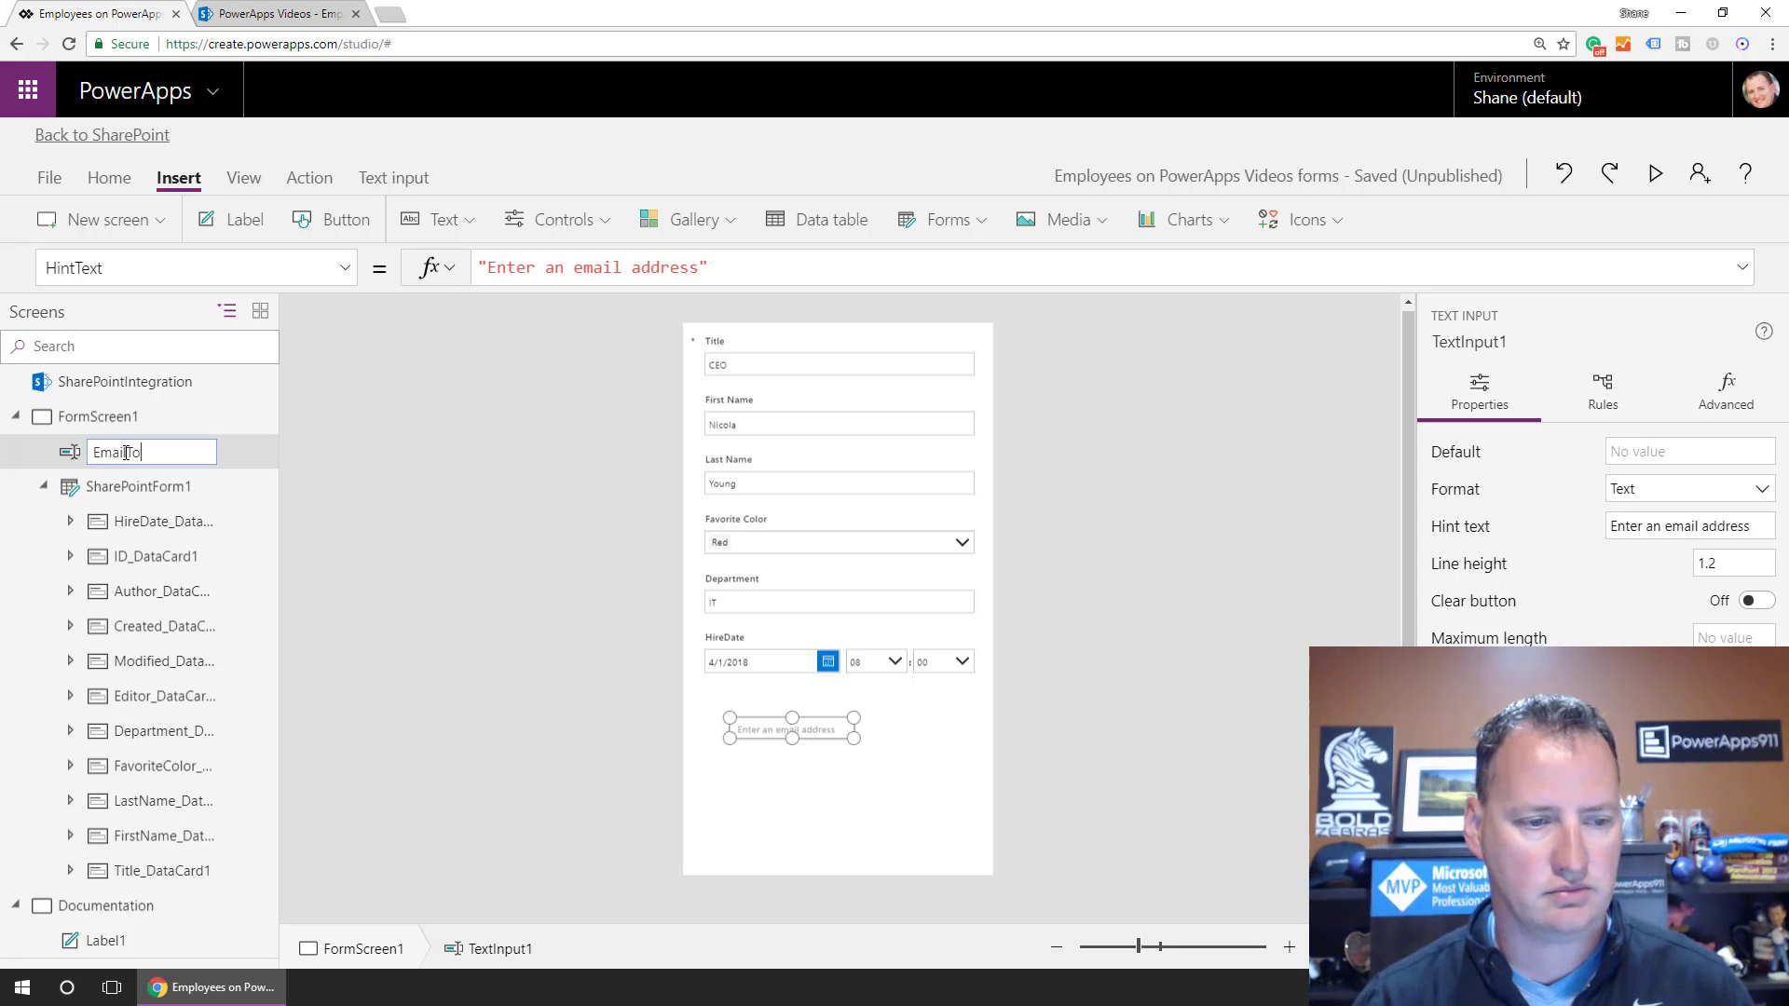
pyautogui.press('Return')
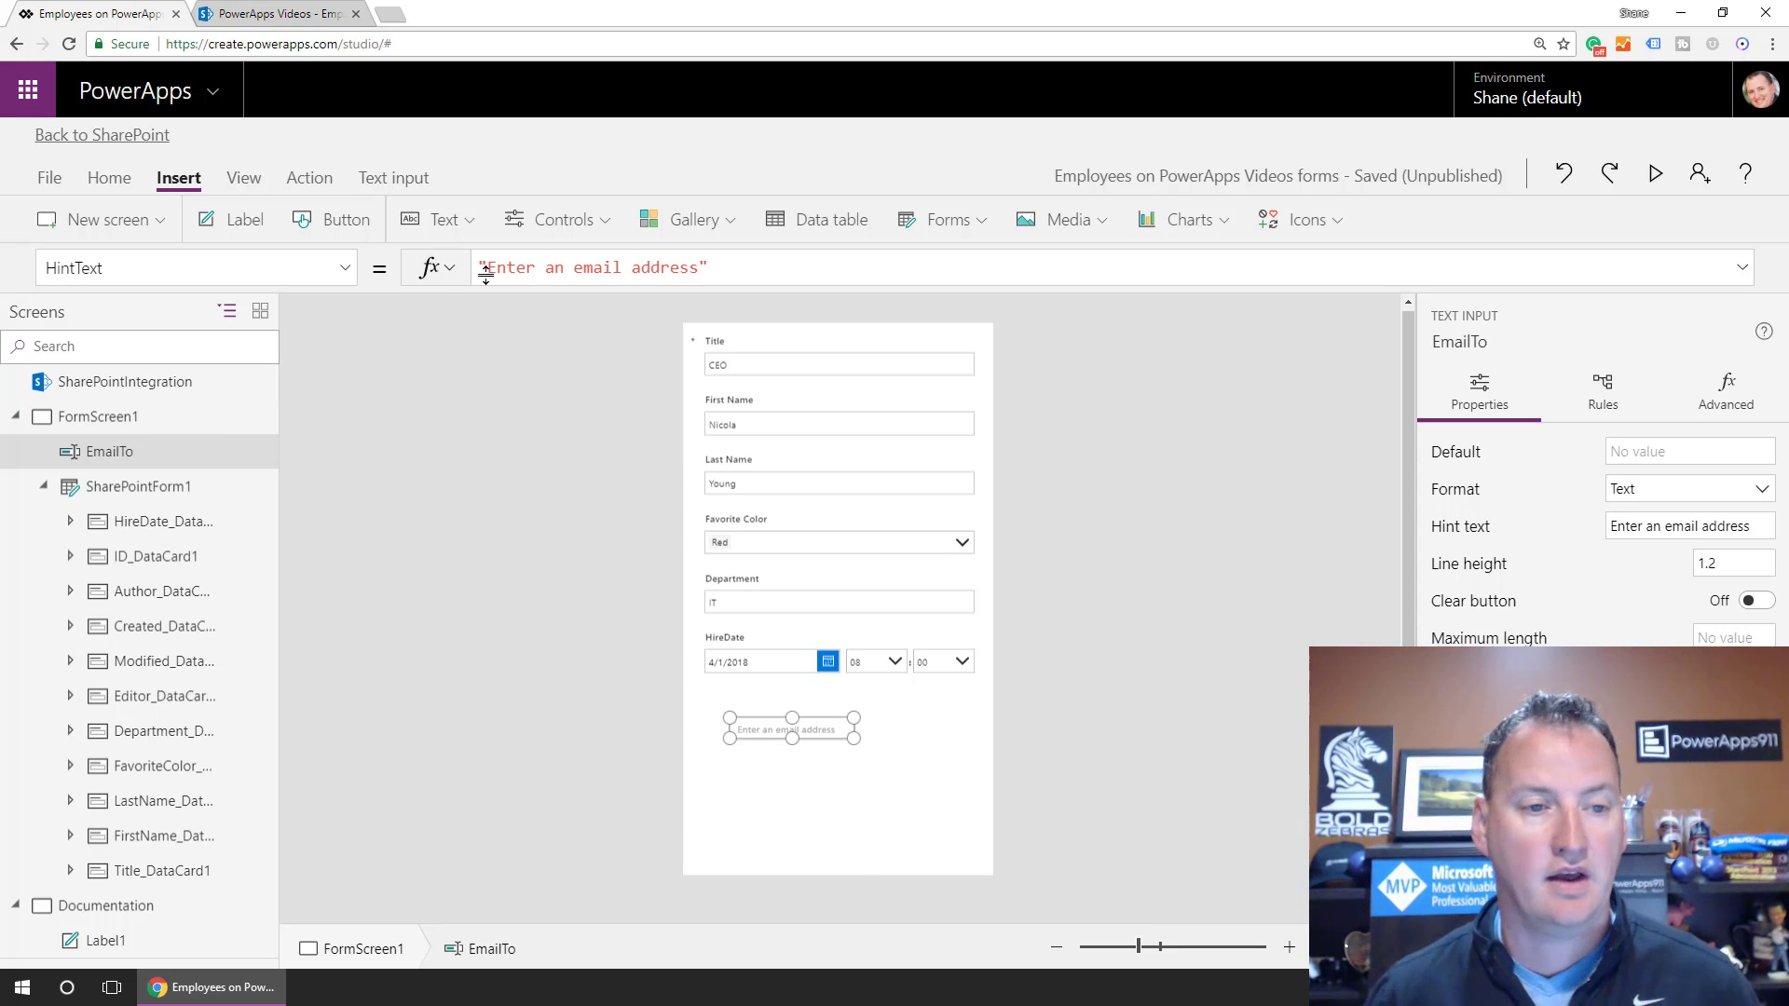
# Insert Button1 and position it just below the EmailTo text input.
pyautogui.click(332, 220)
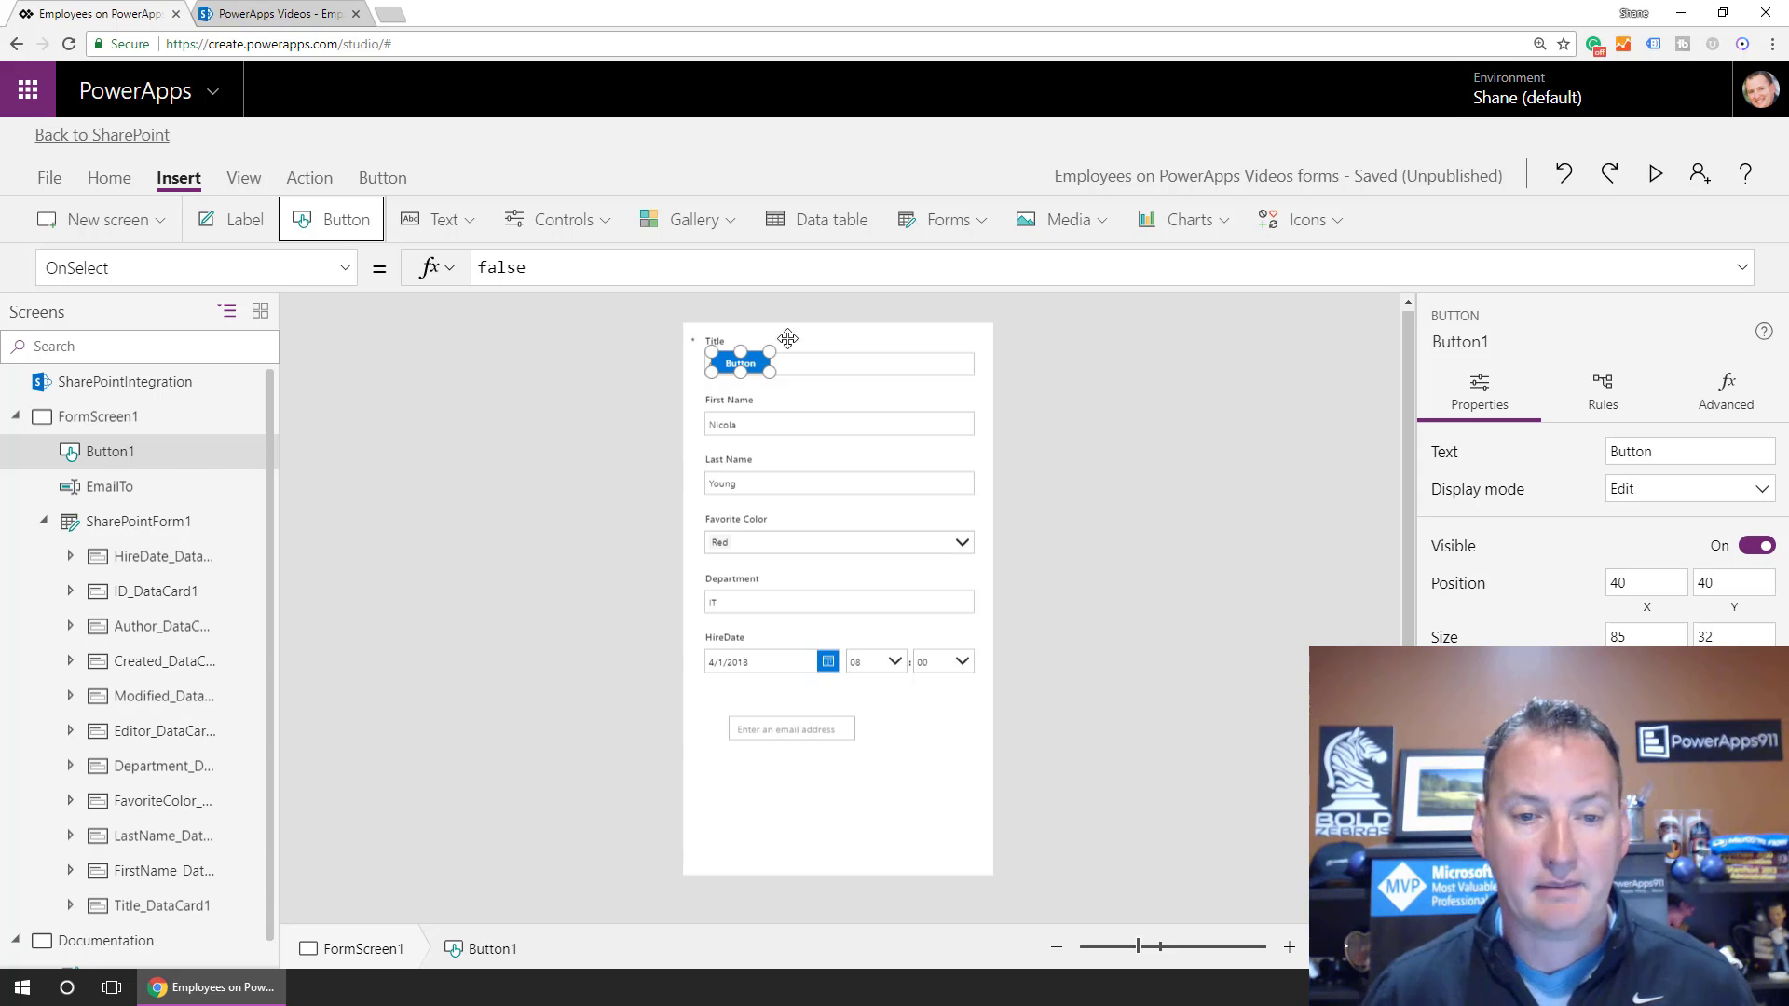
pyautogui.moveTo(719, 357); pyautogui.dragTo(745, 761)
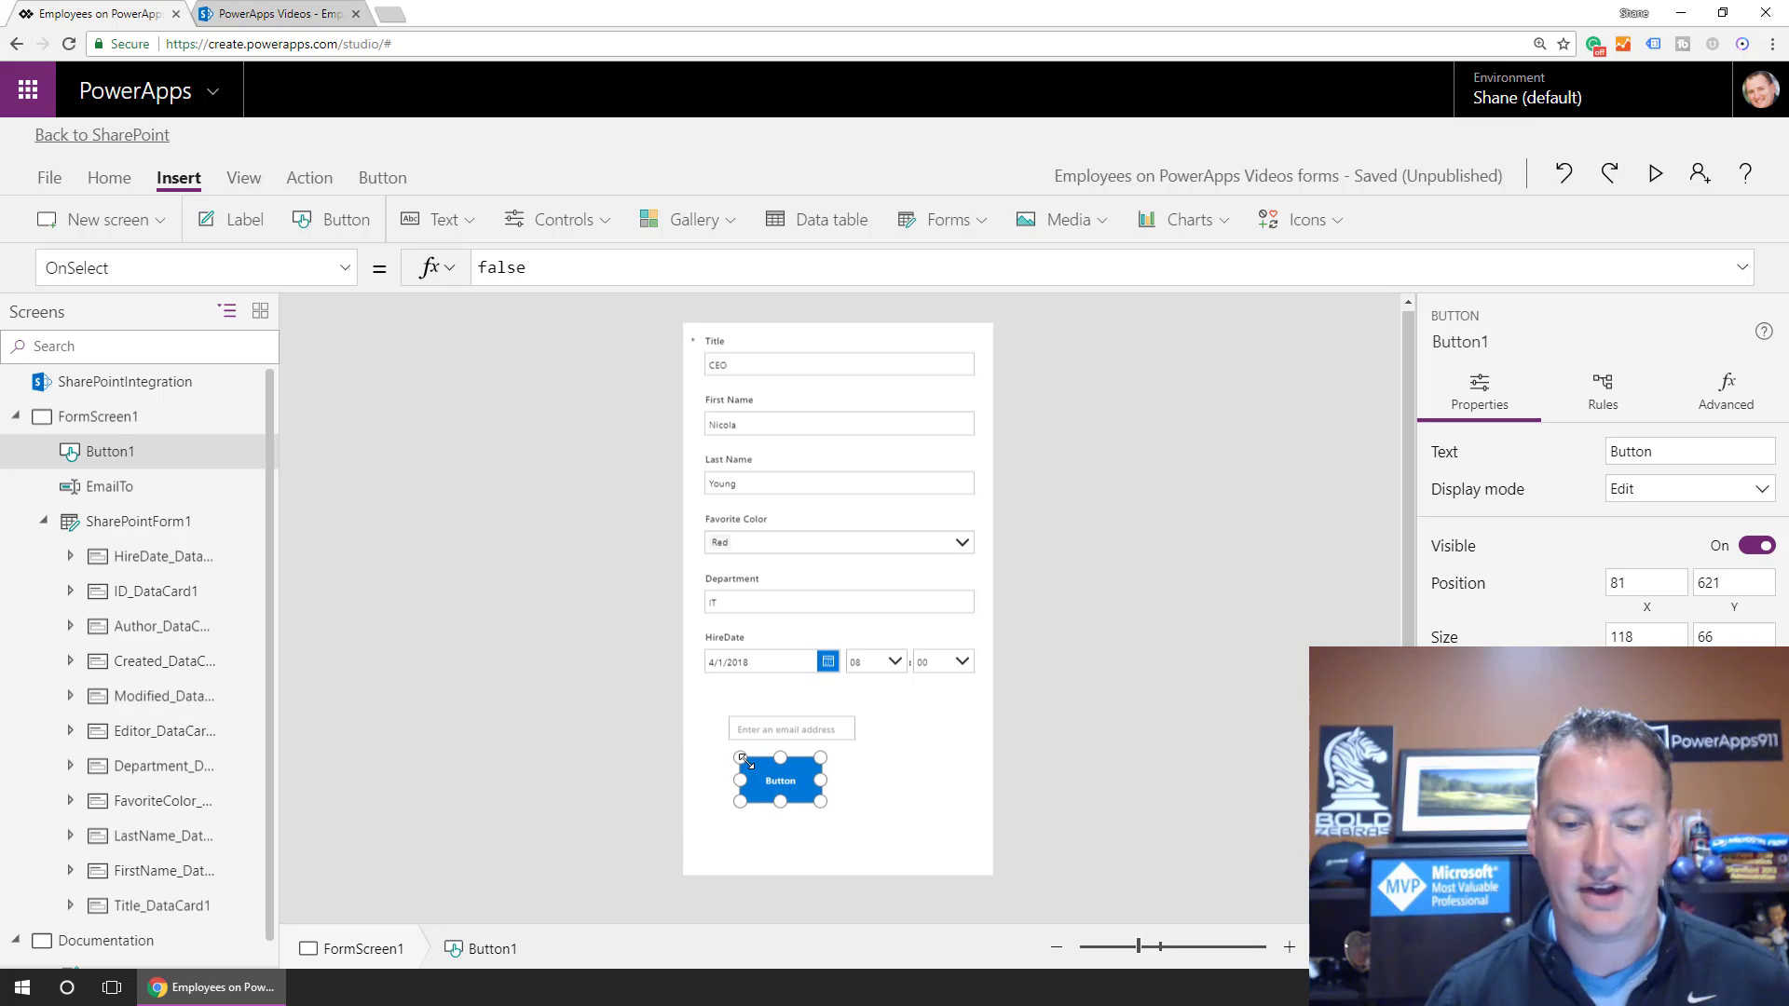
pyautogui.click(783, 730)
pyautogui.click(775, 780)
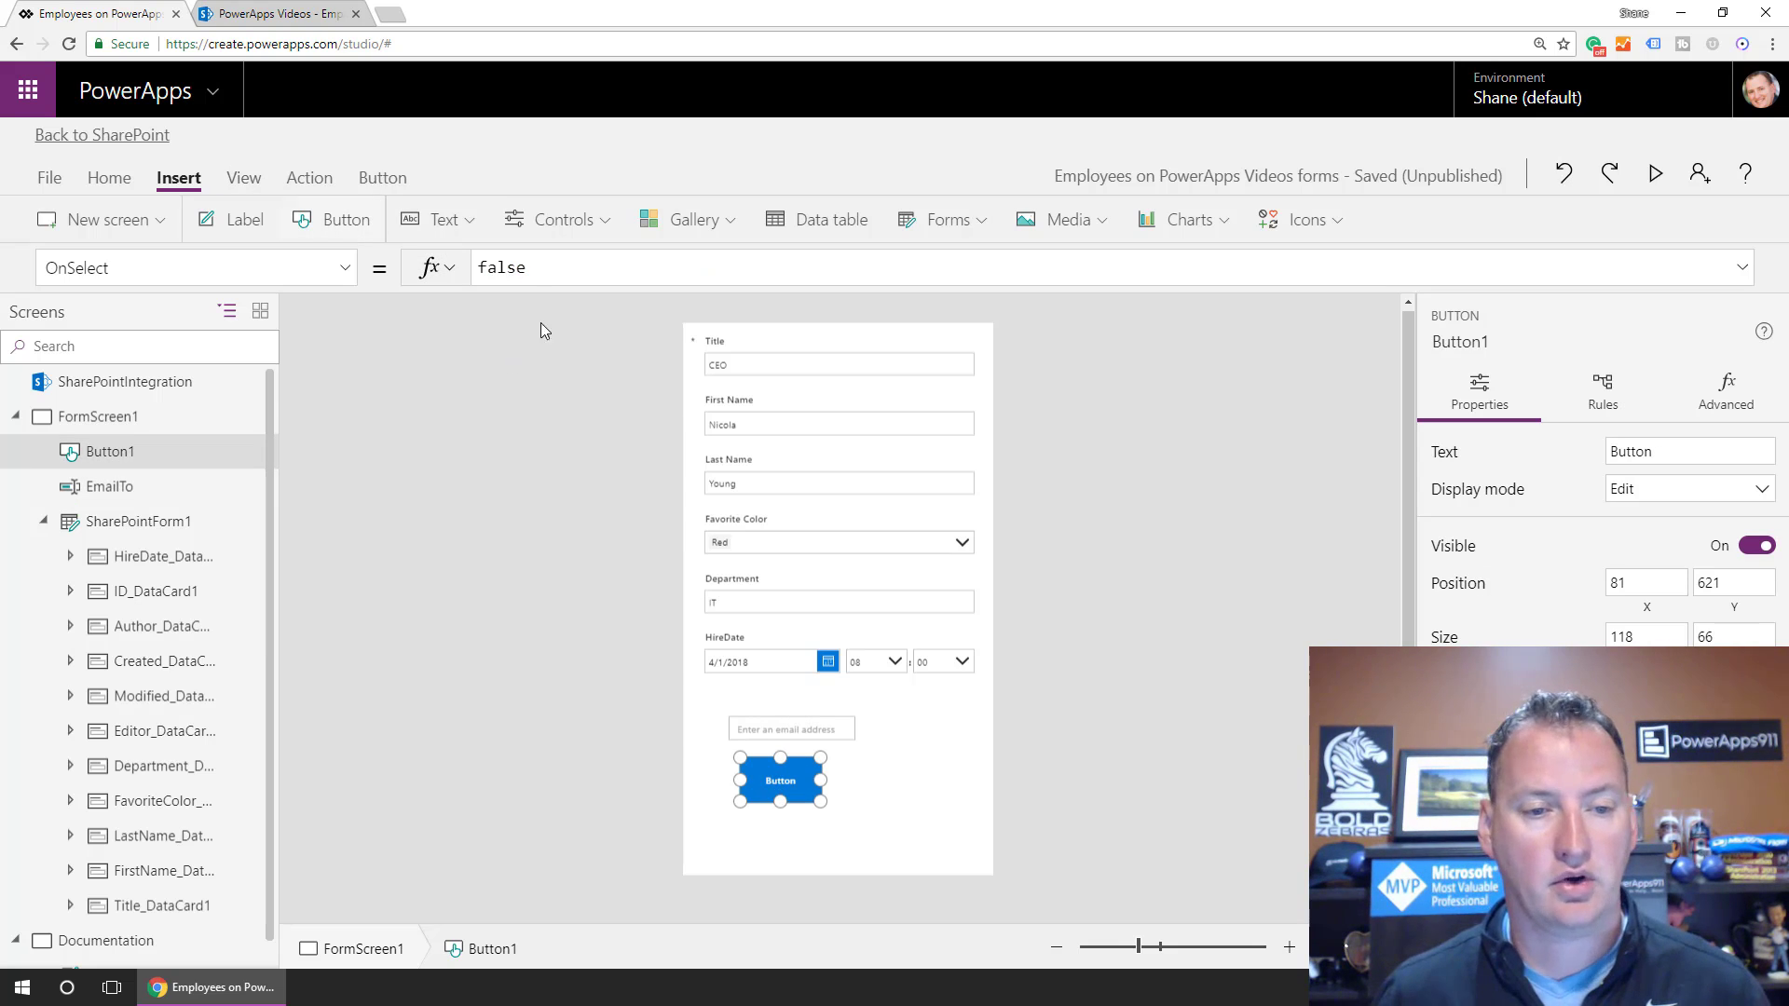
pyautogui.click(244, 179)
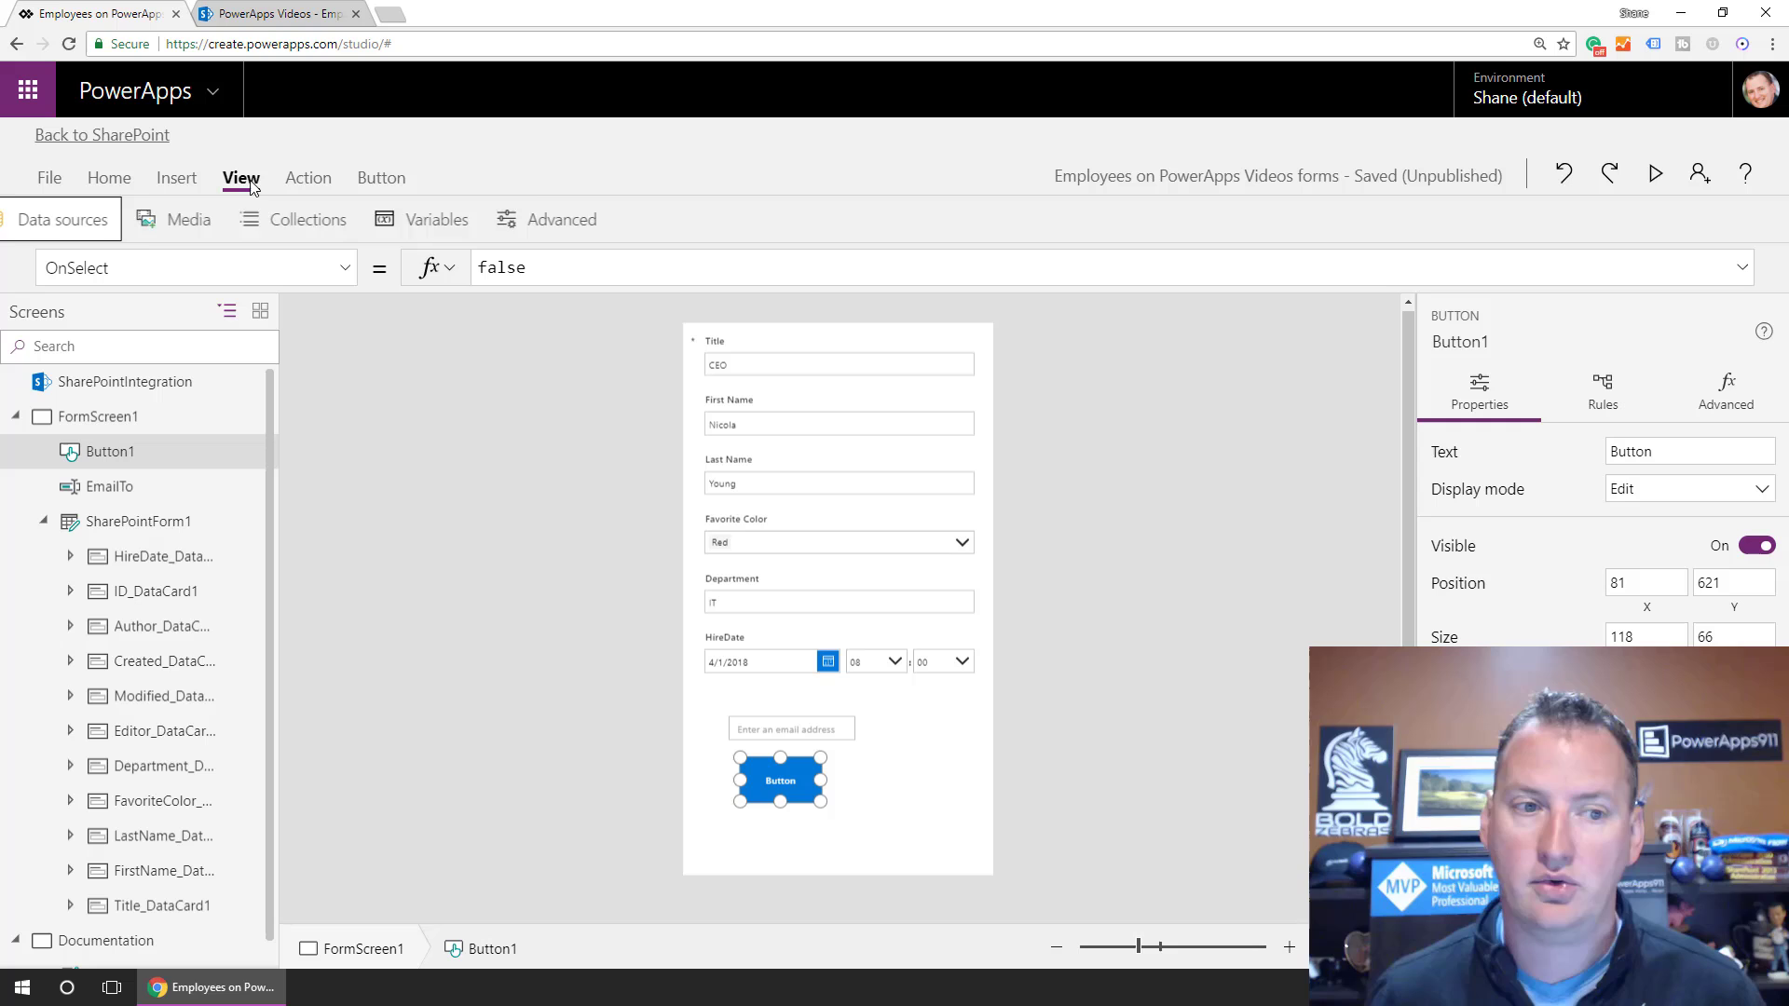
# Add the Office 365 Outlook data source to the app.
pyautogui.click(113, 228)
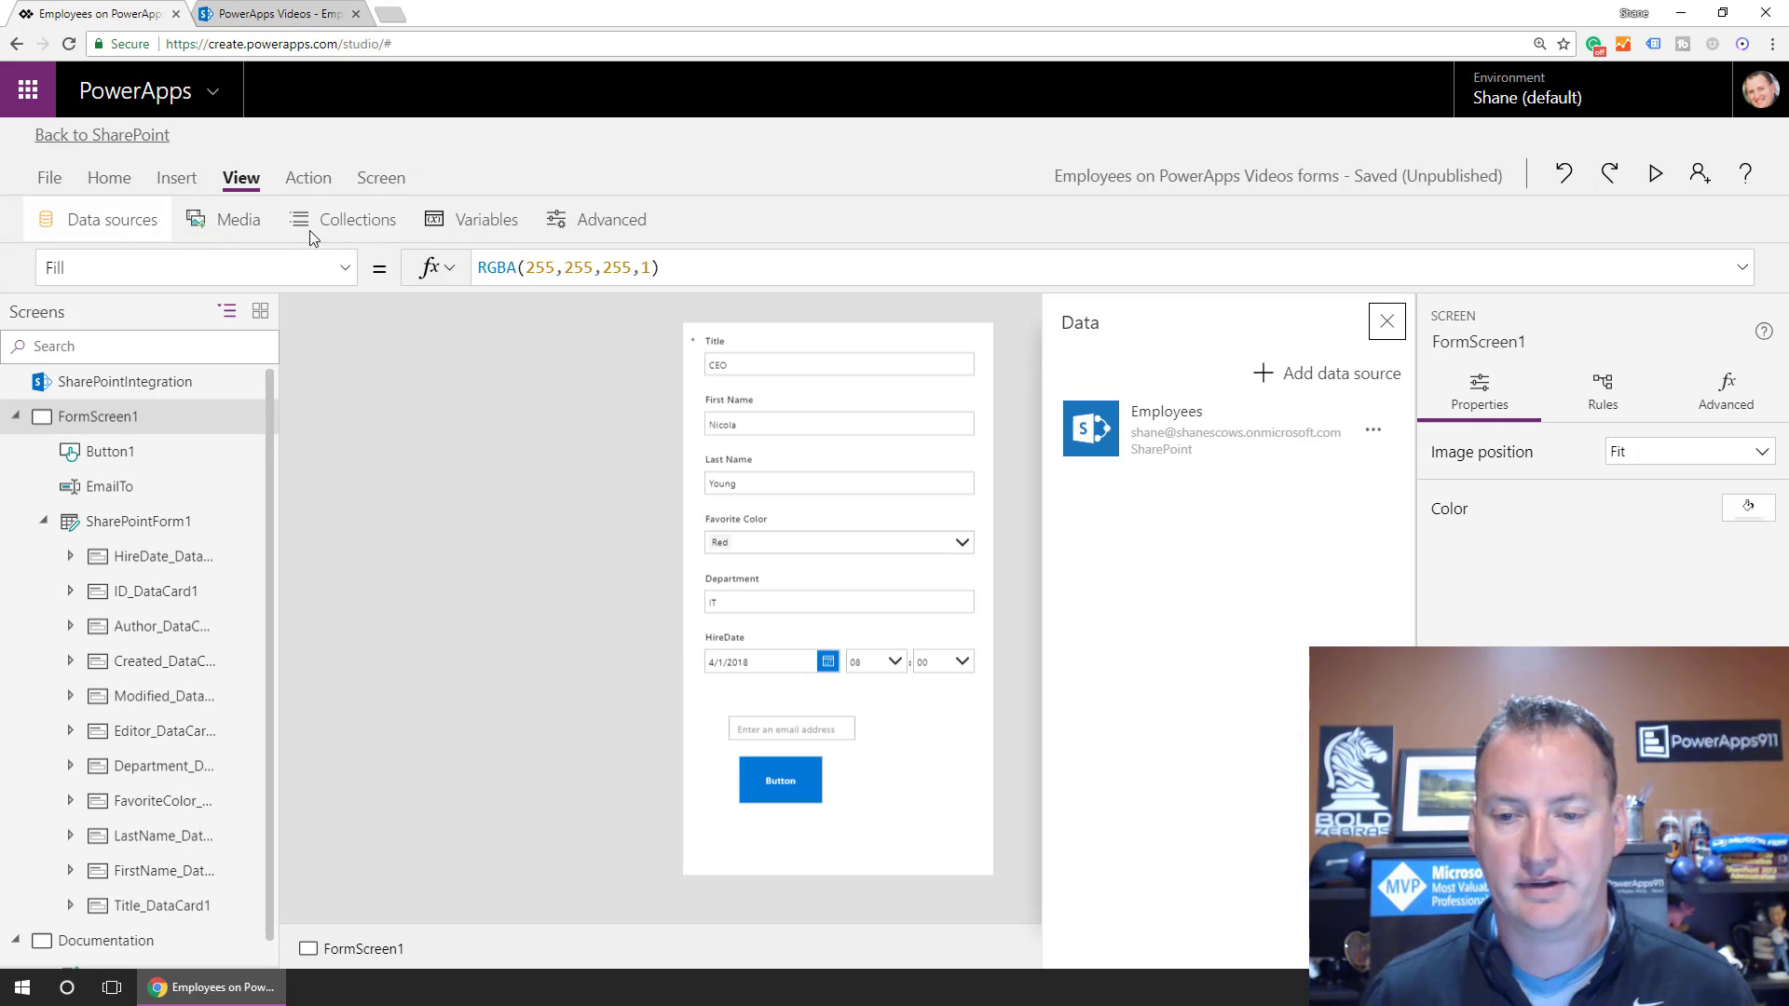
pyautogui.click(1331, 373)
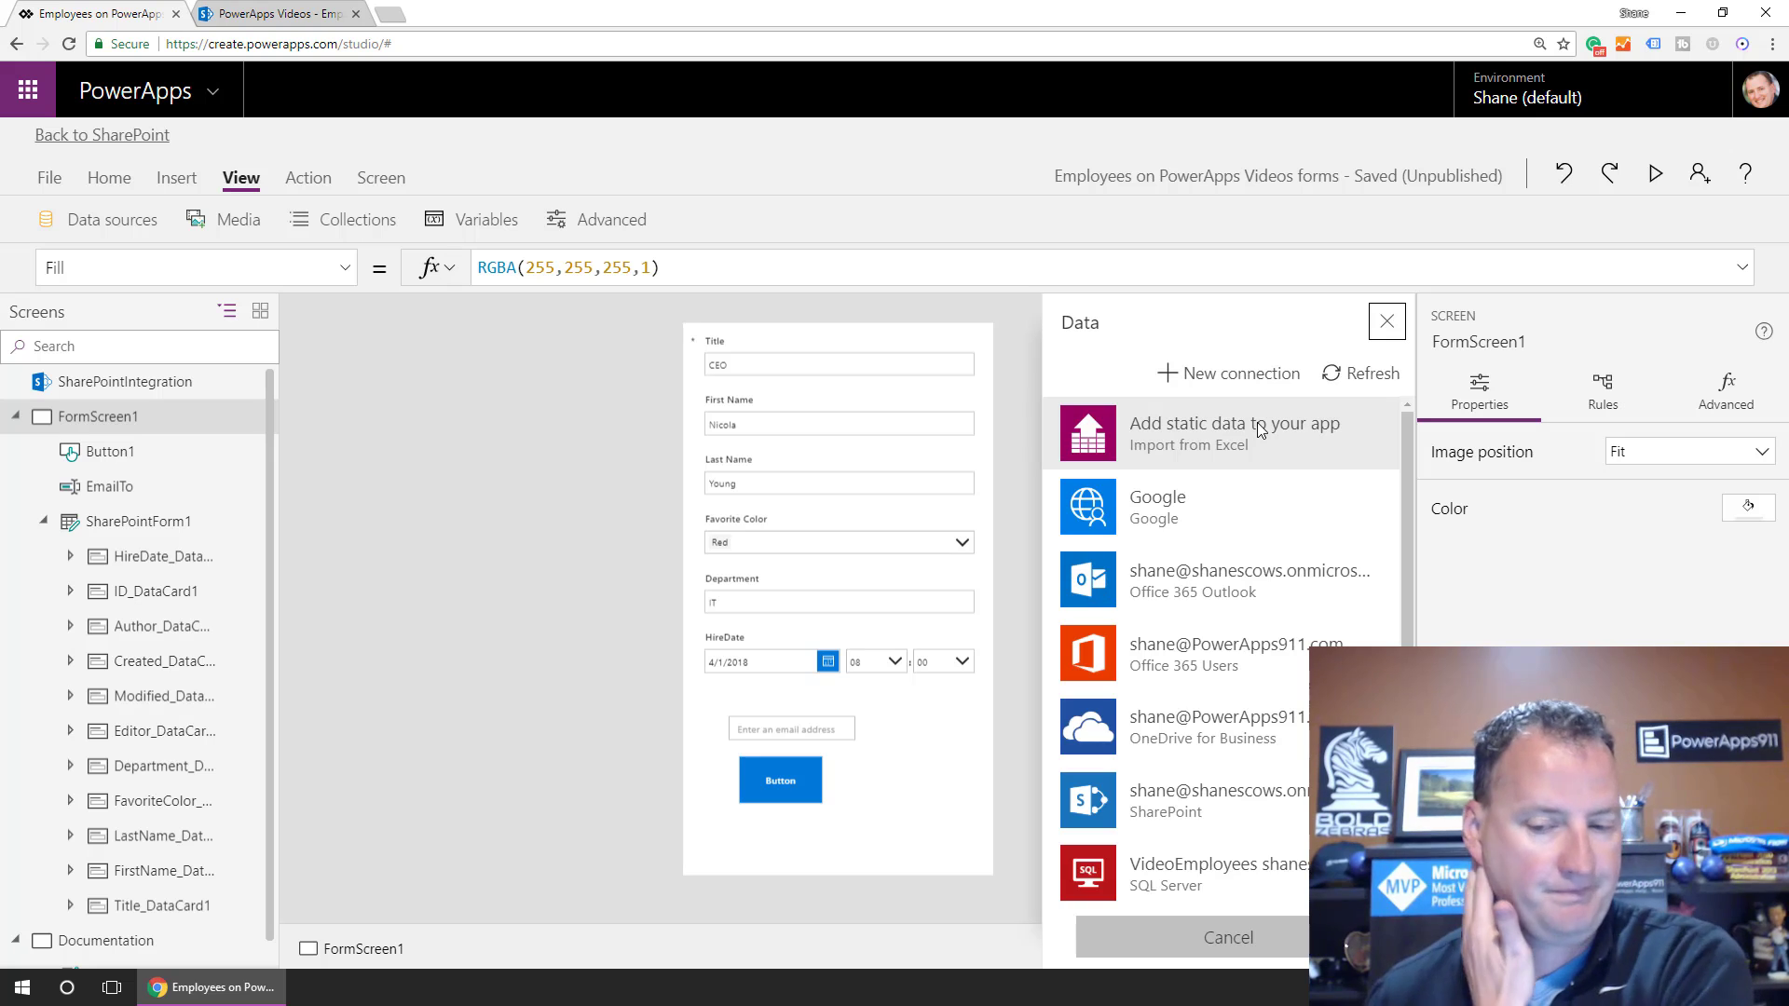
pyautogui.click(1211, 585)
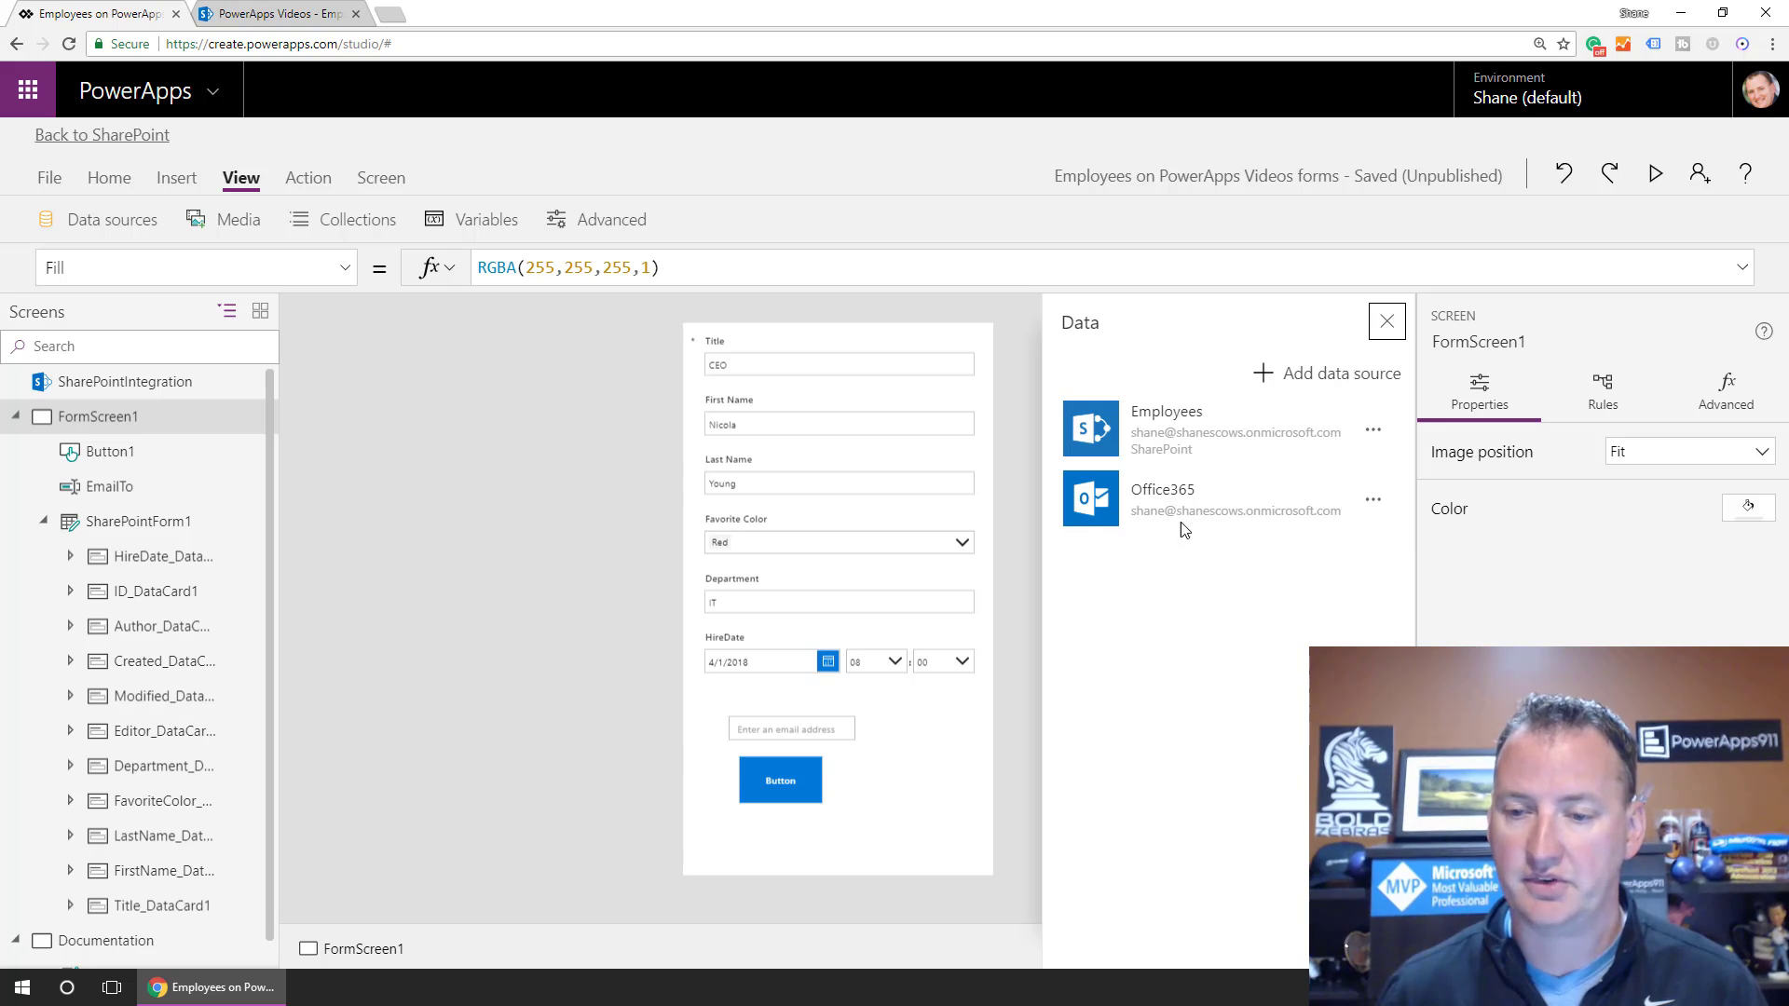
pyautogui.click(1387, 322)
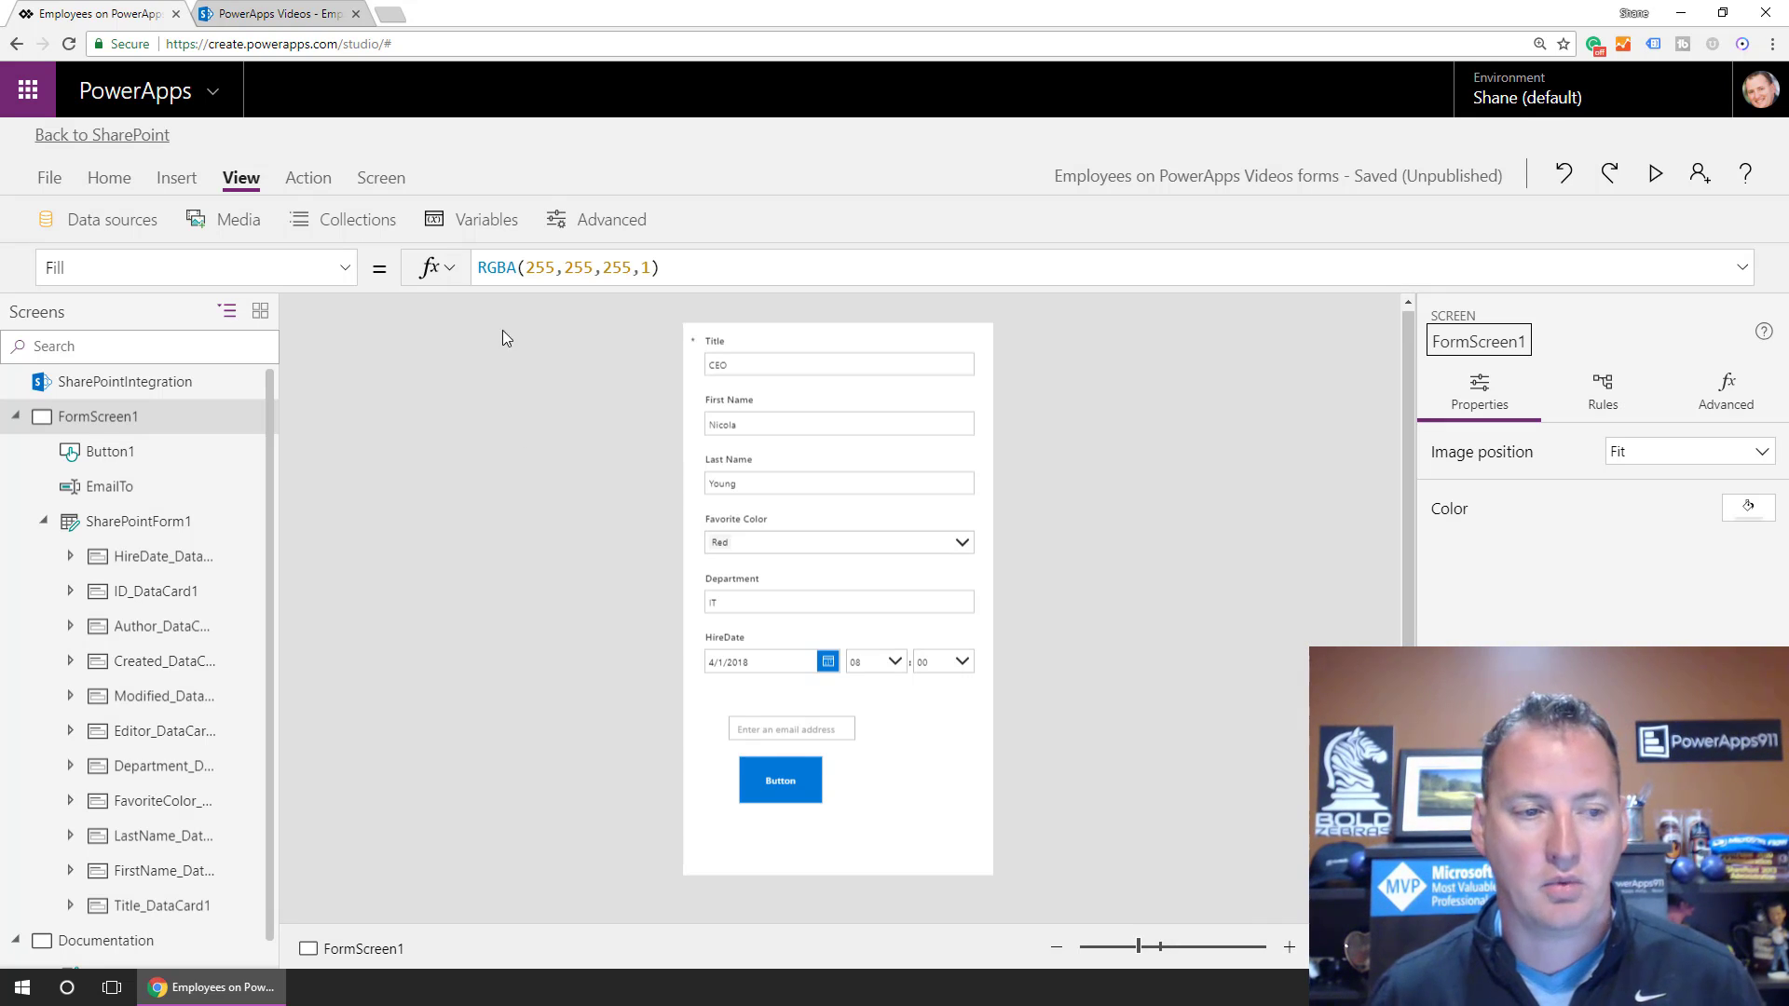
# Start Button1's OnSelect as Office365.SendEmail(EmailTo.Text, "Check out this item", replacing false.
pyautogui.click(771, 777)
pyautogui.click(503, 269)
pyautogui.doubleClick(481, 272)
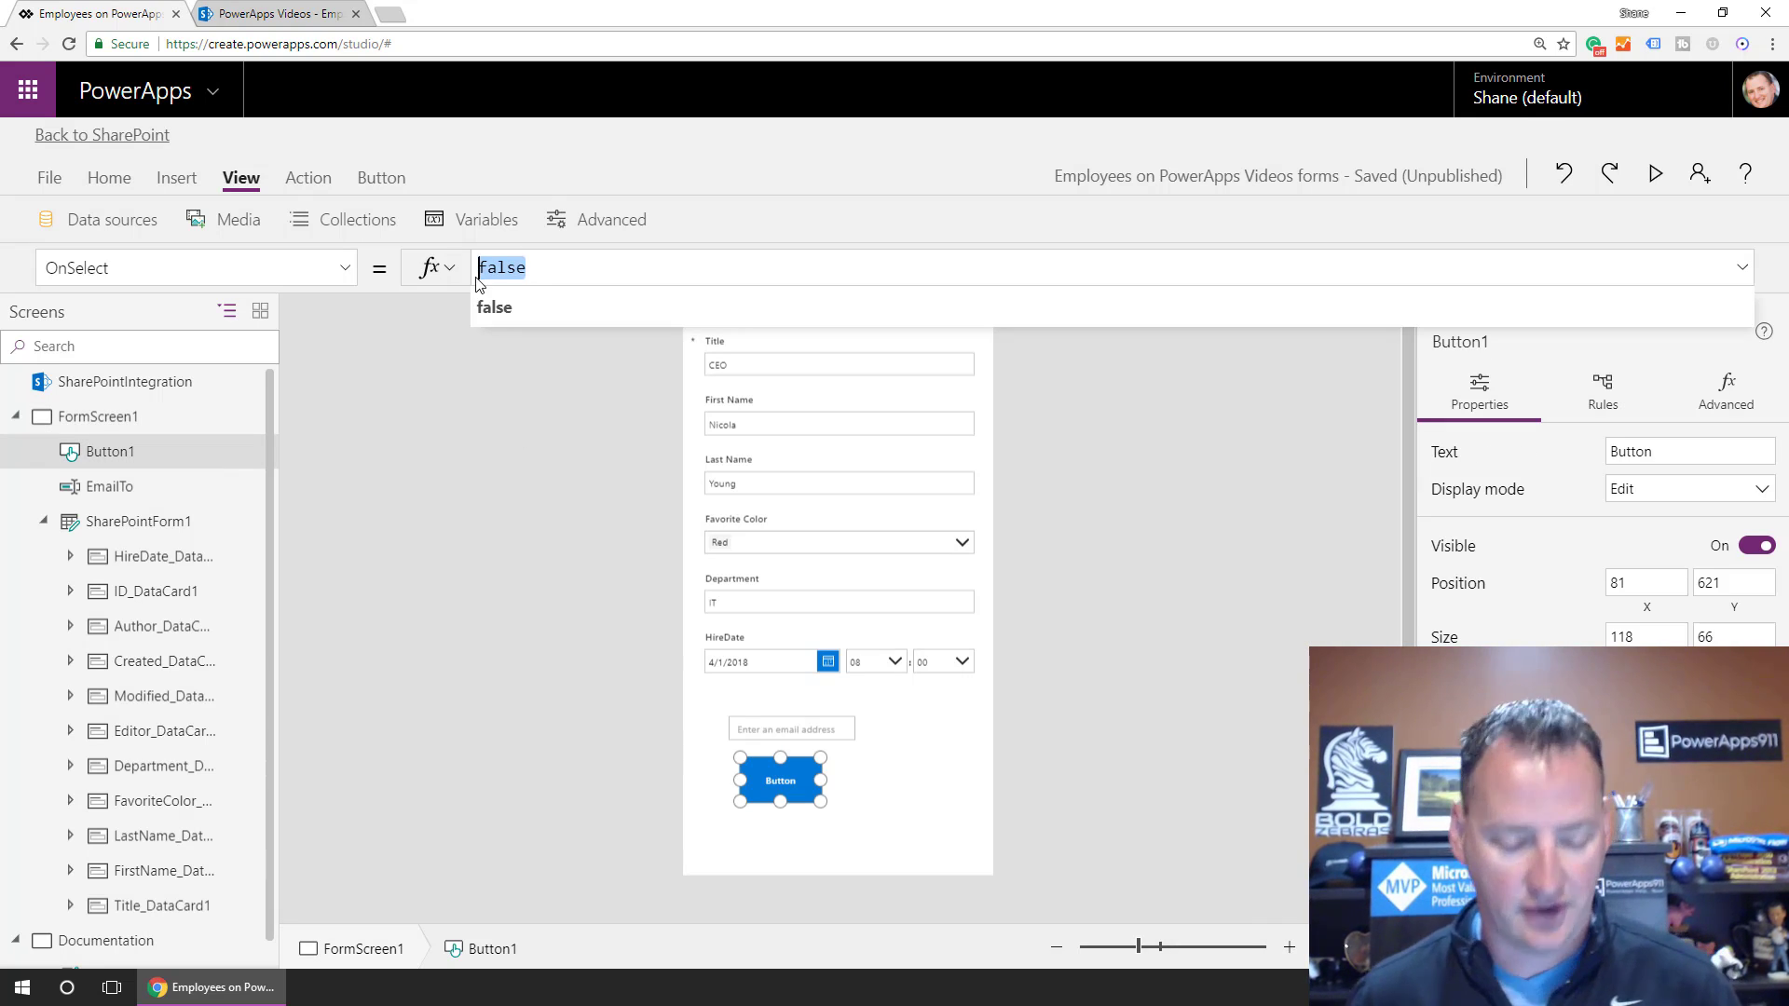
pyautogui.write('Office')
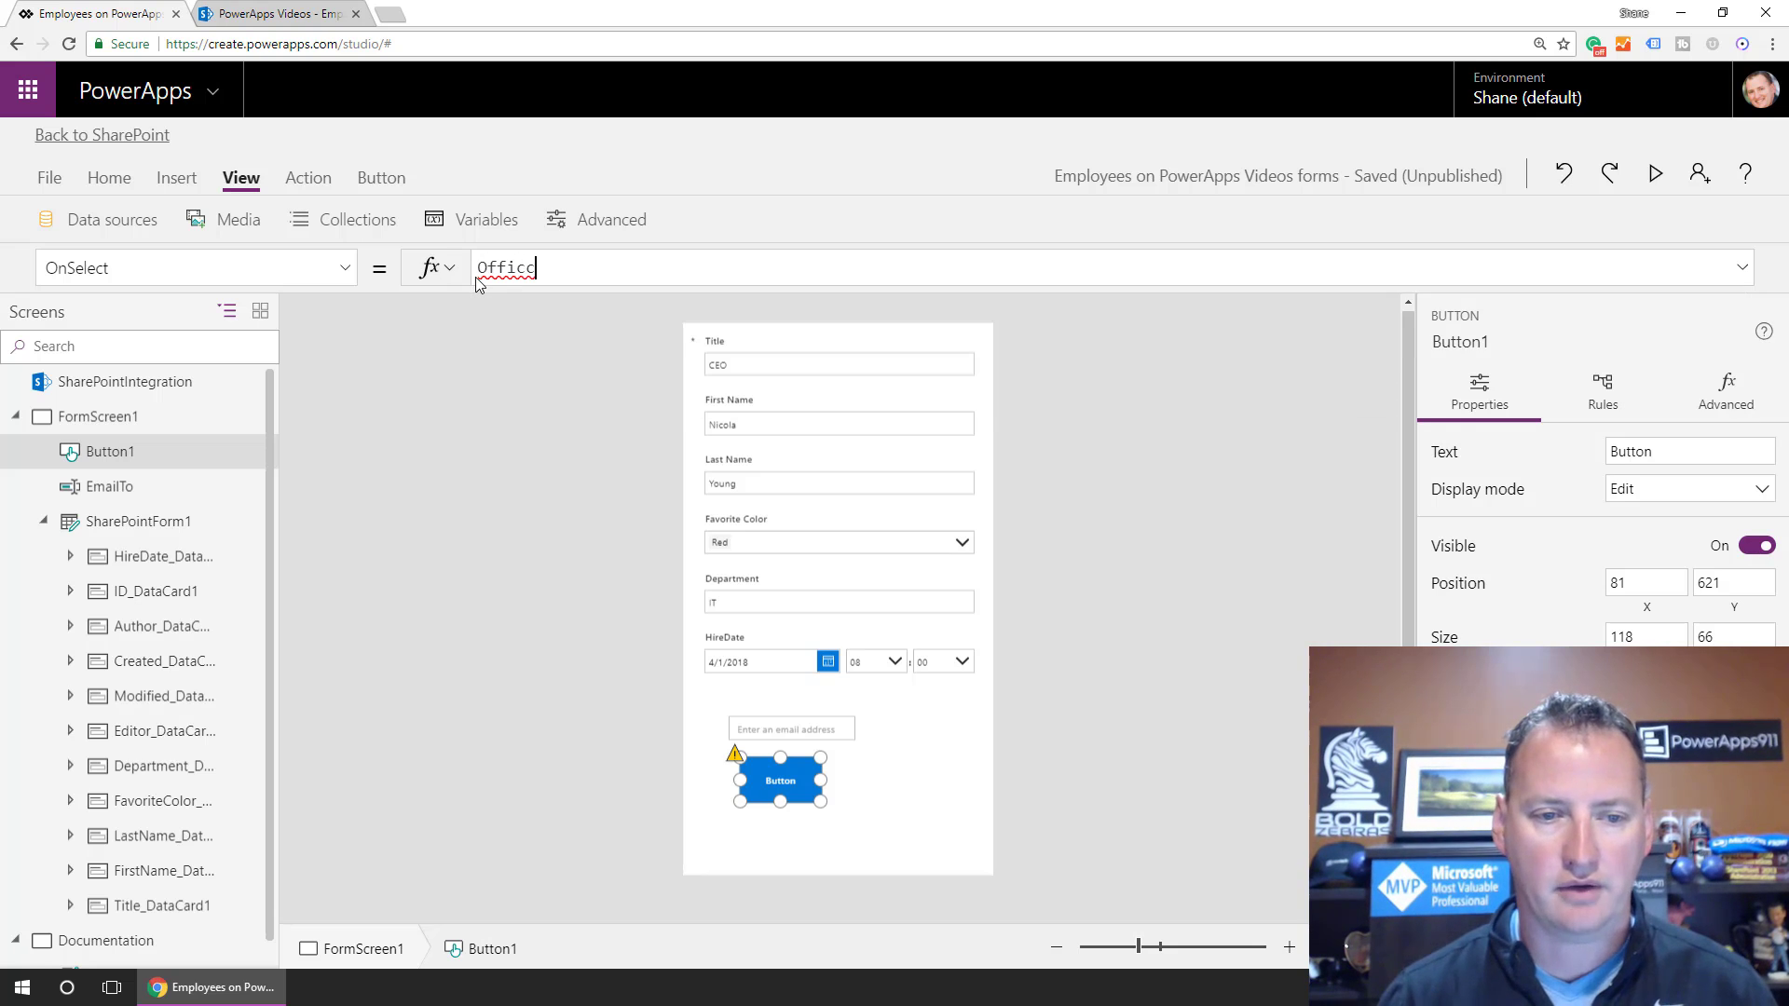
pyautogui.write('36')
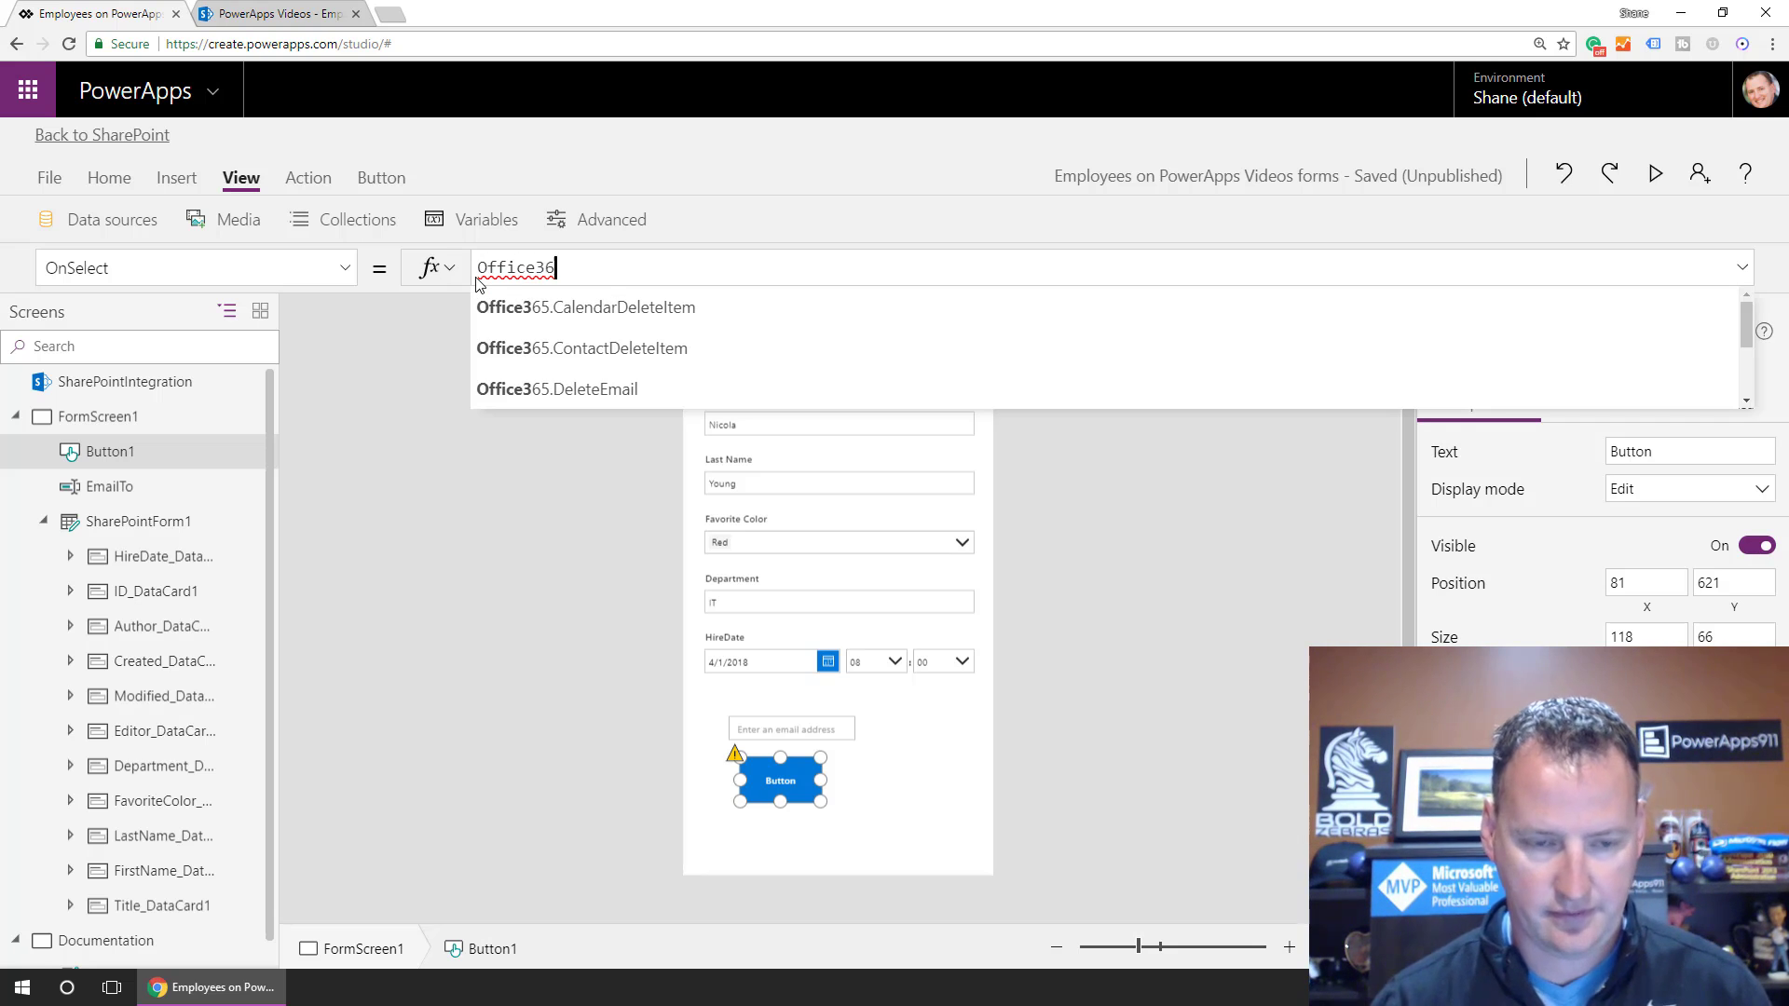
pyautogui.write('5.sen')
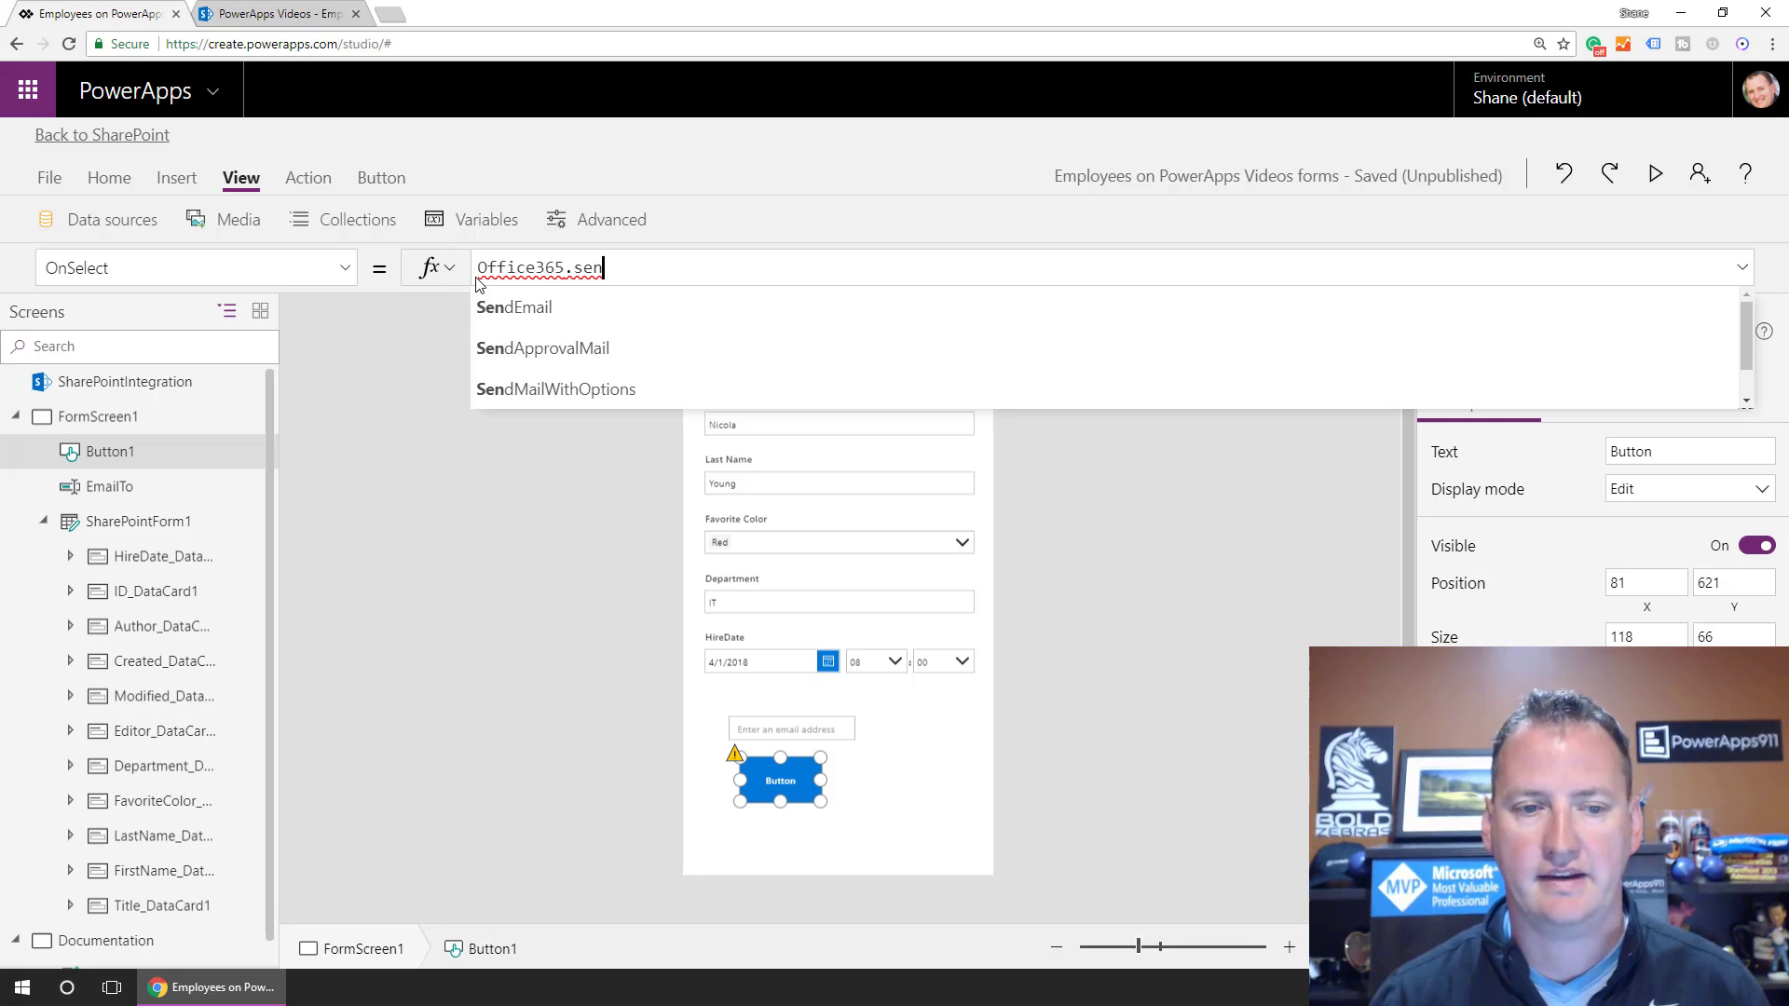
pyautogui.press('Tab')
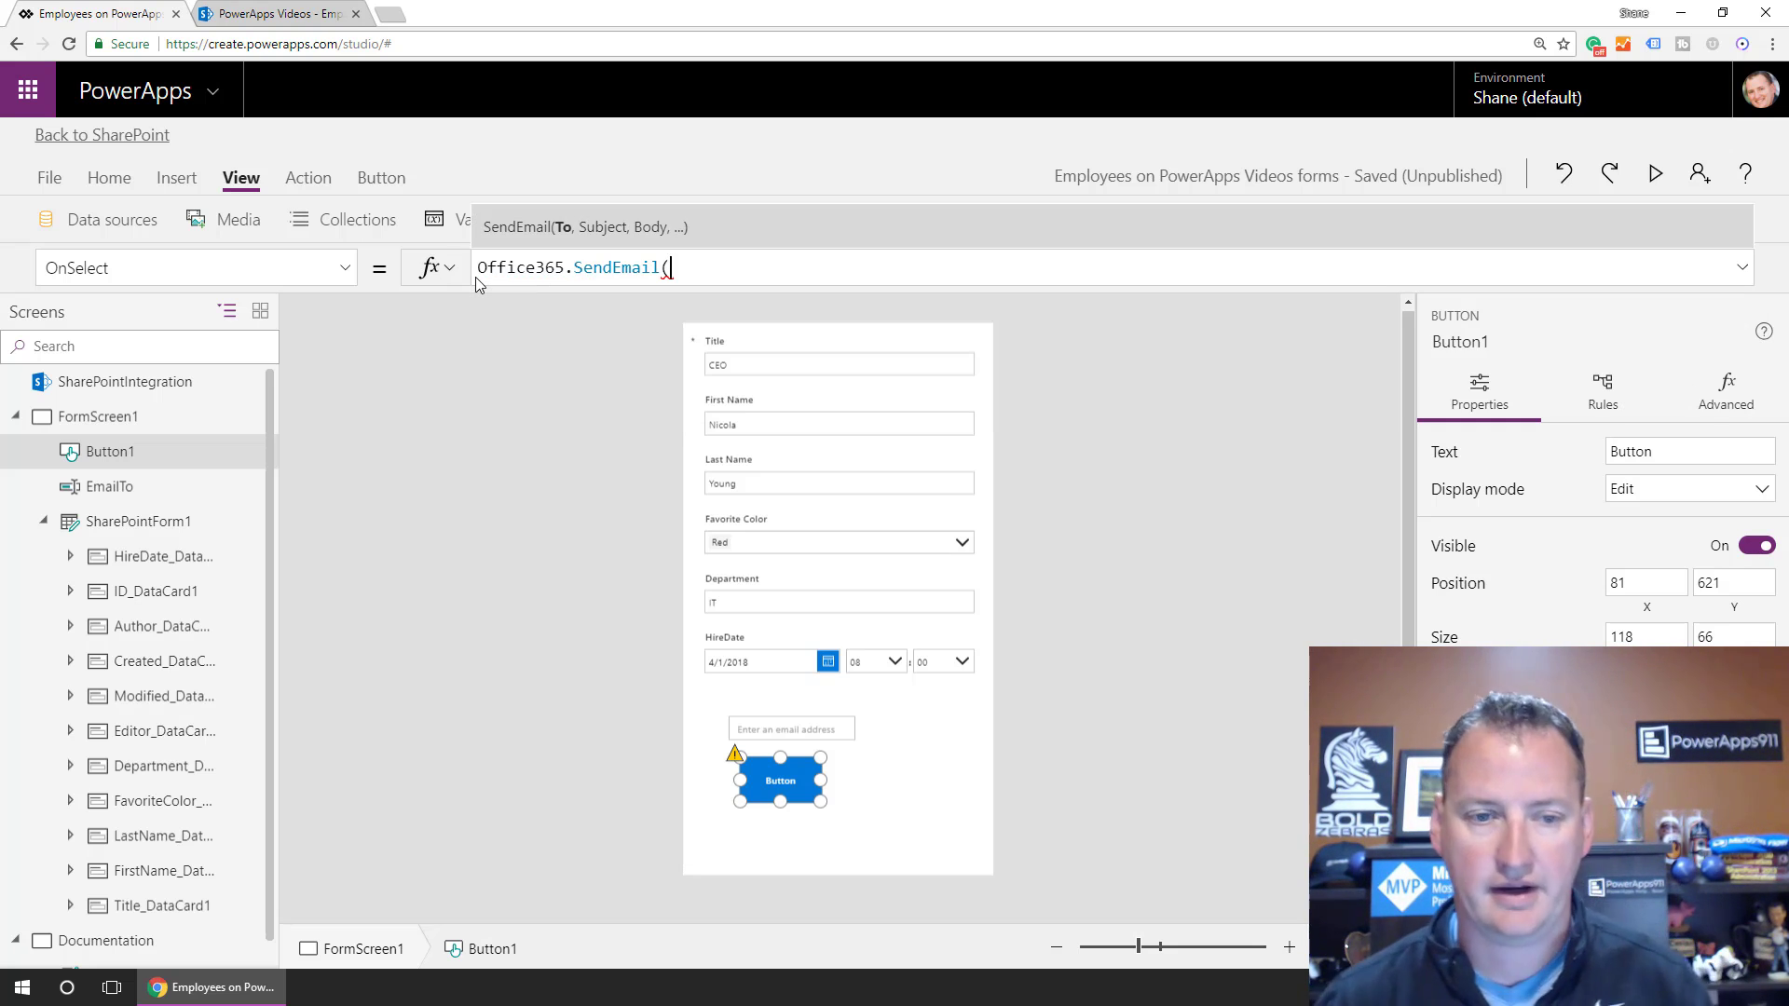
pyautogui.write('Email')
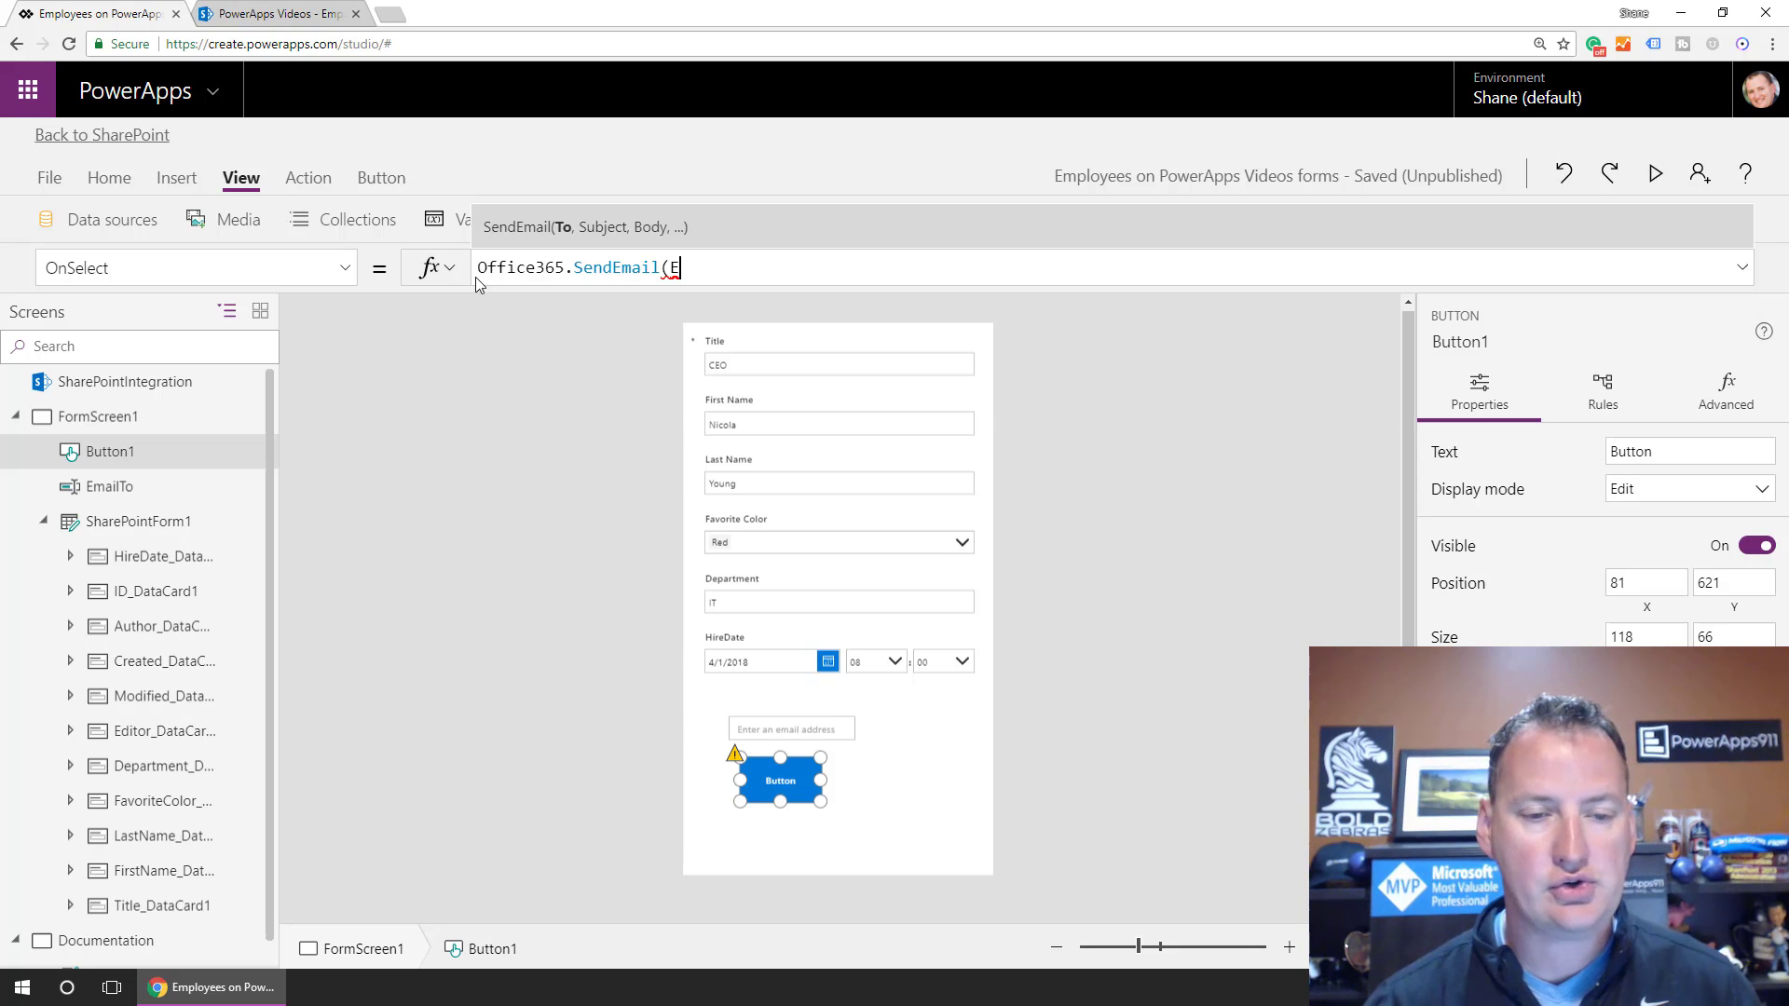
pyautogui.press('Tab')
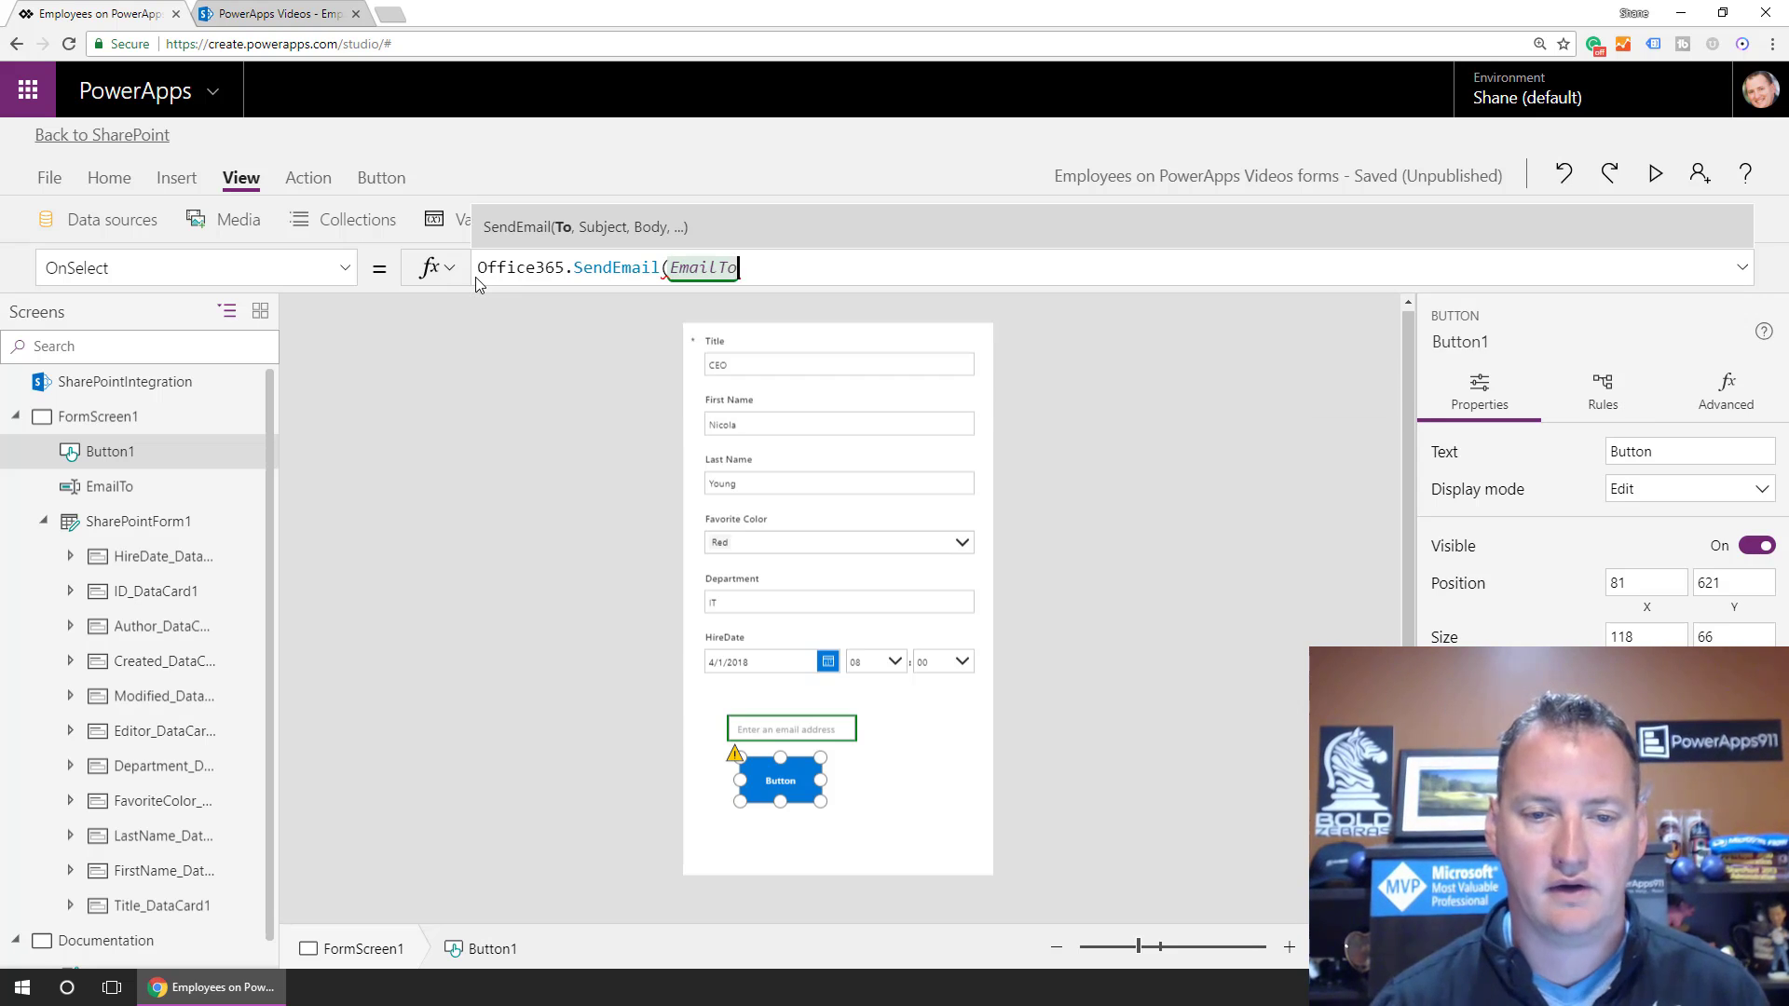
pyautogui.write('.te')
pyautogui.press('Tab')
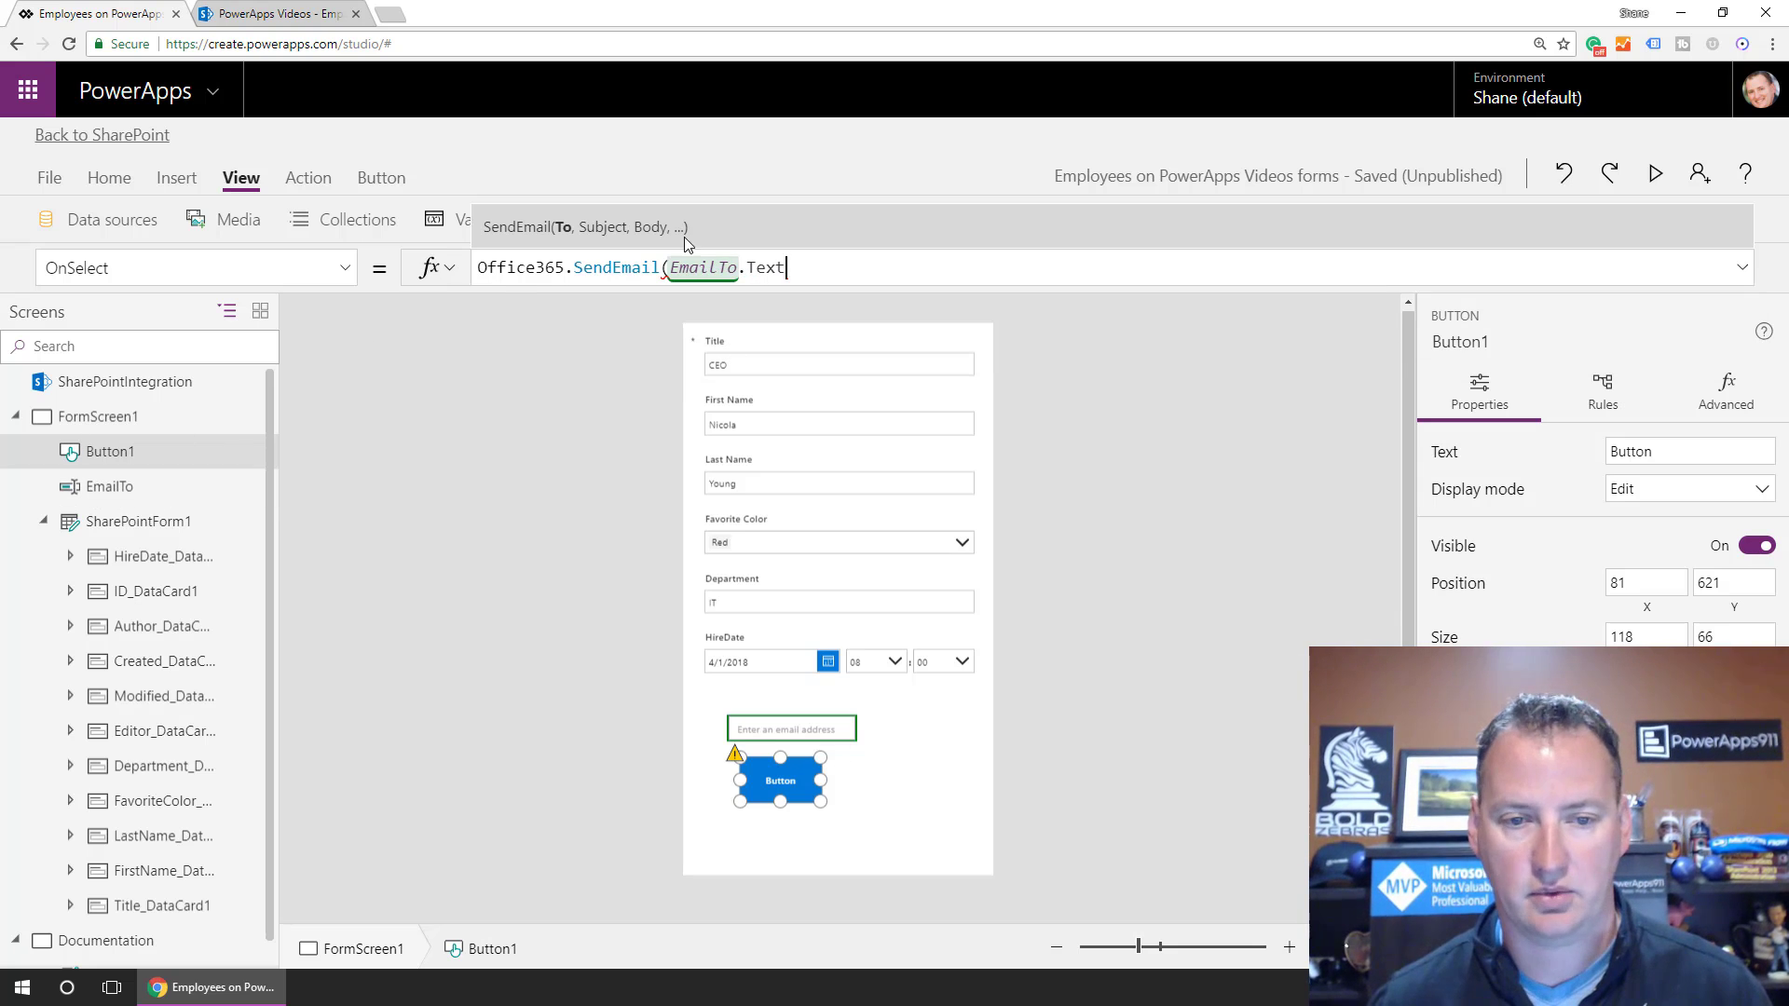
pyautogui.write(', ')
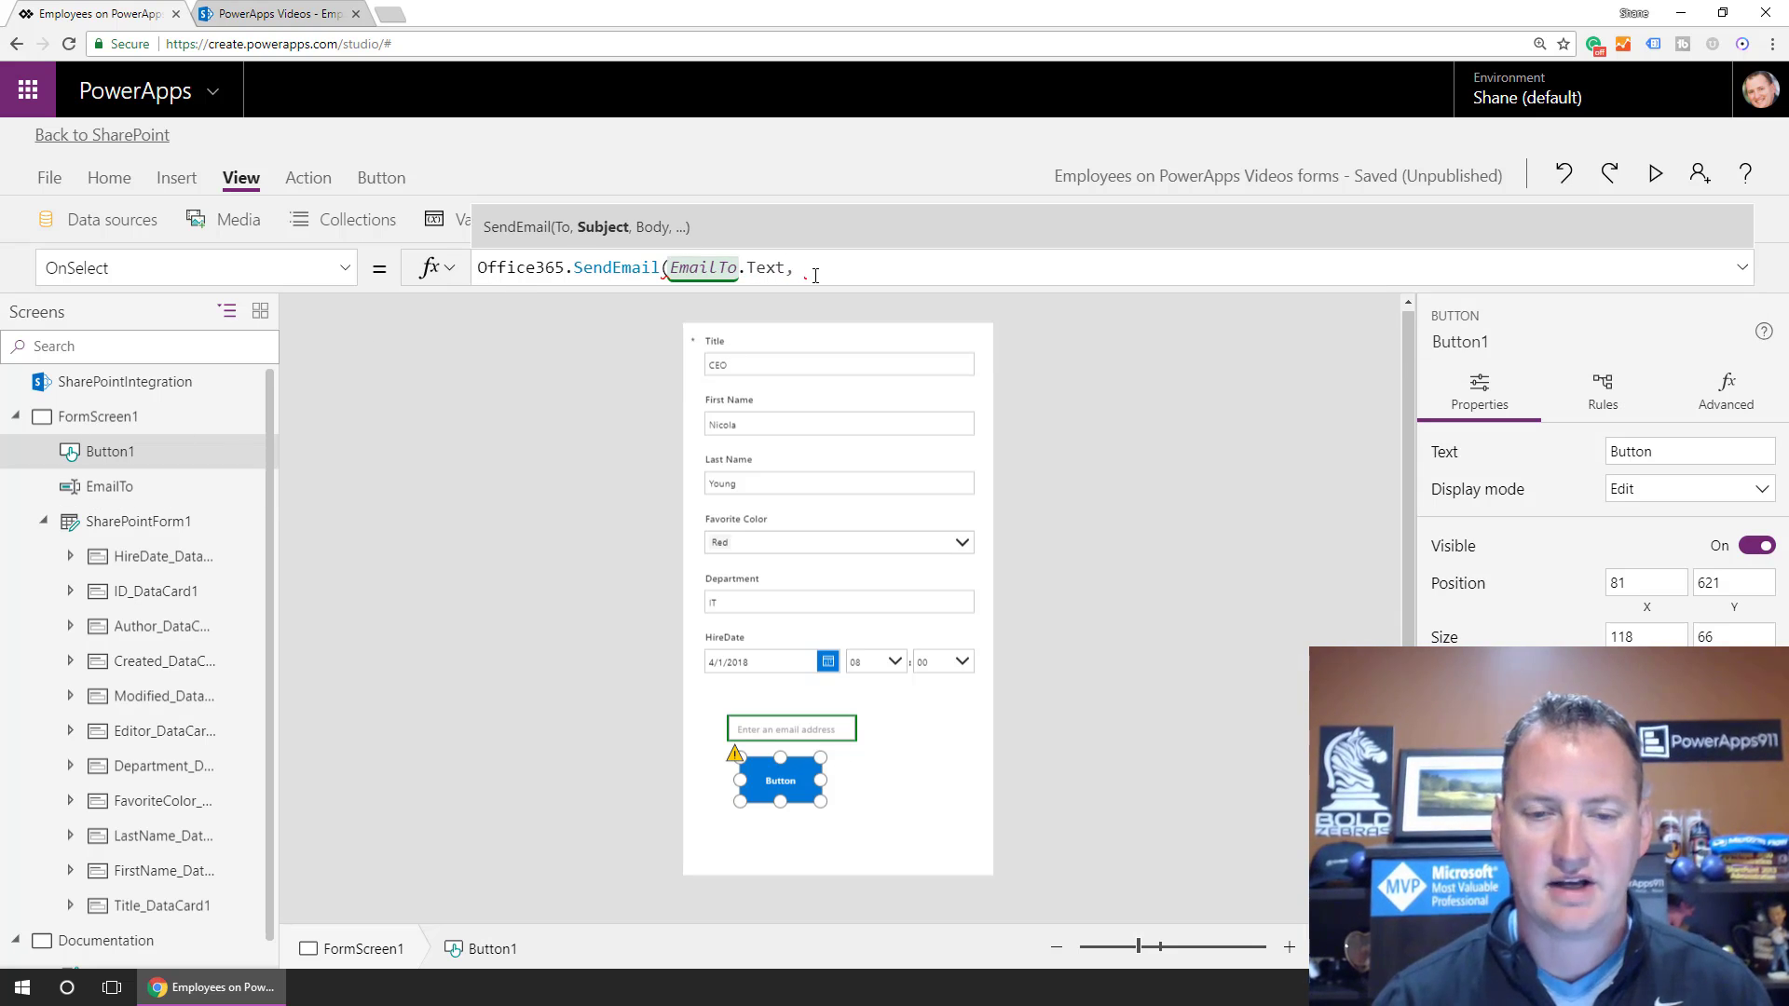
pyautogui.write('"Check ')
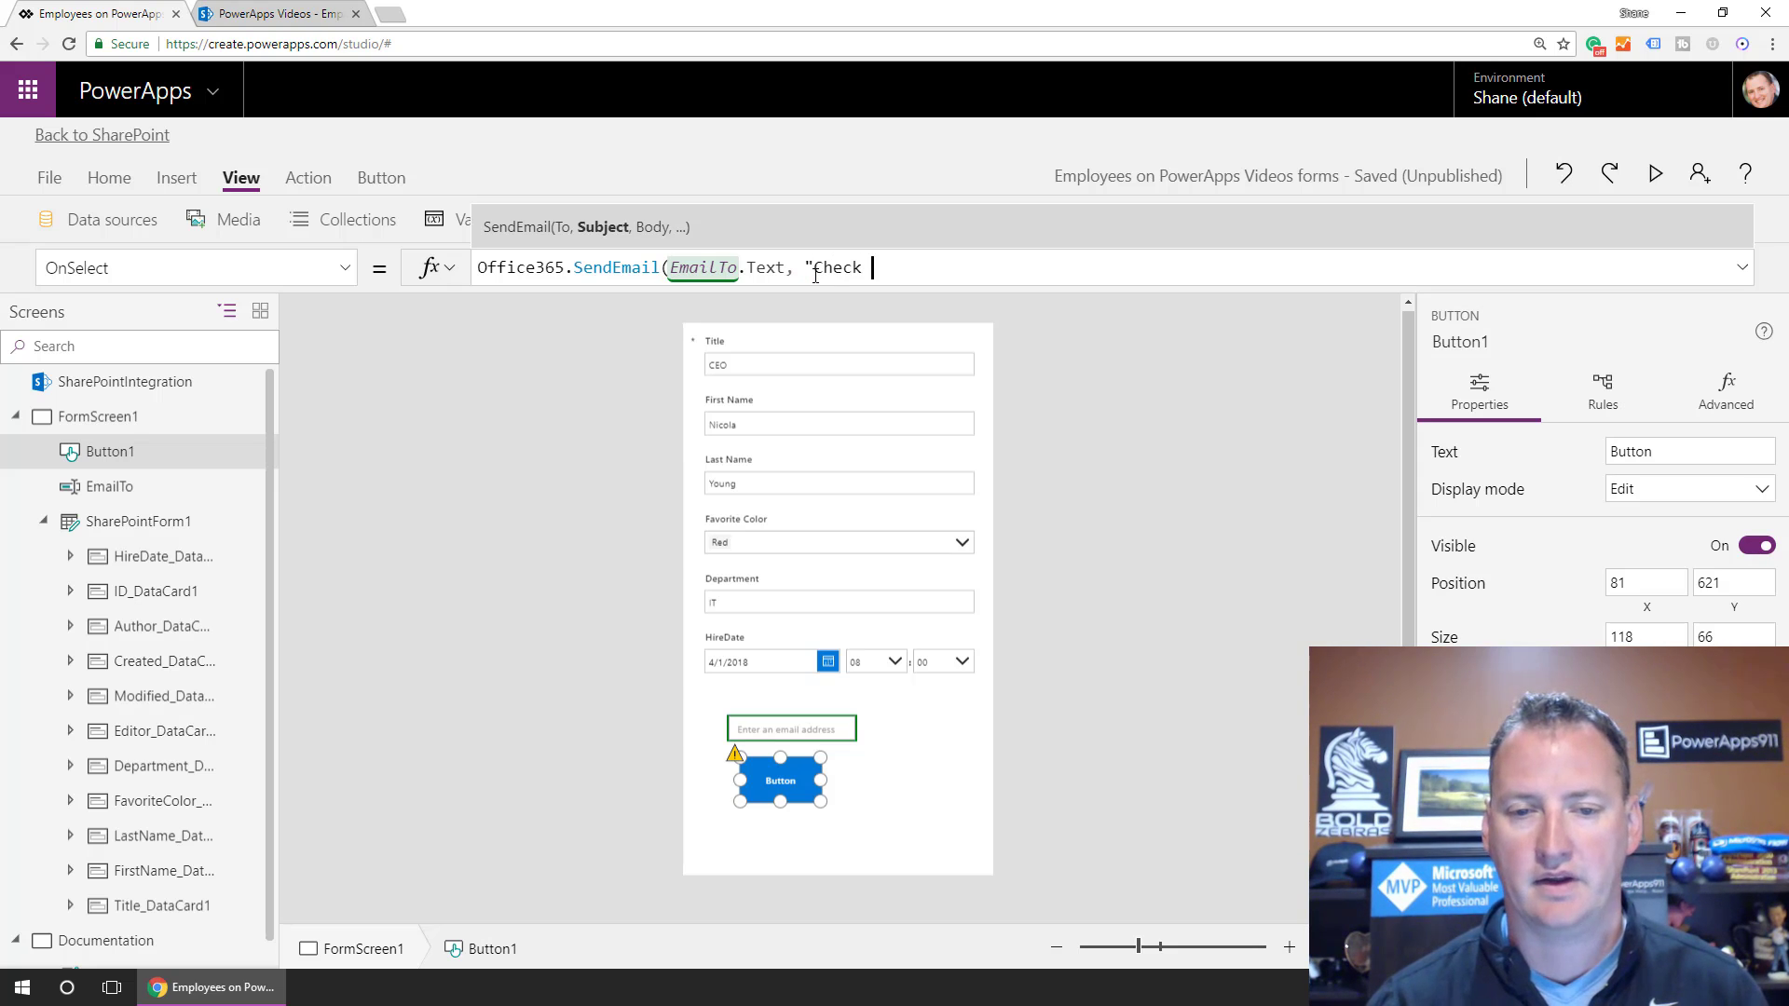
pyautogui.write('out this ite')
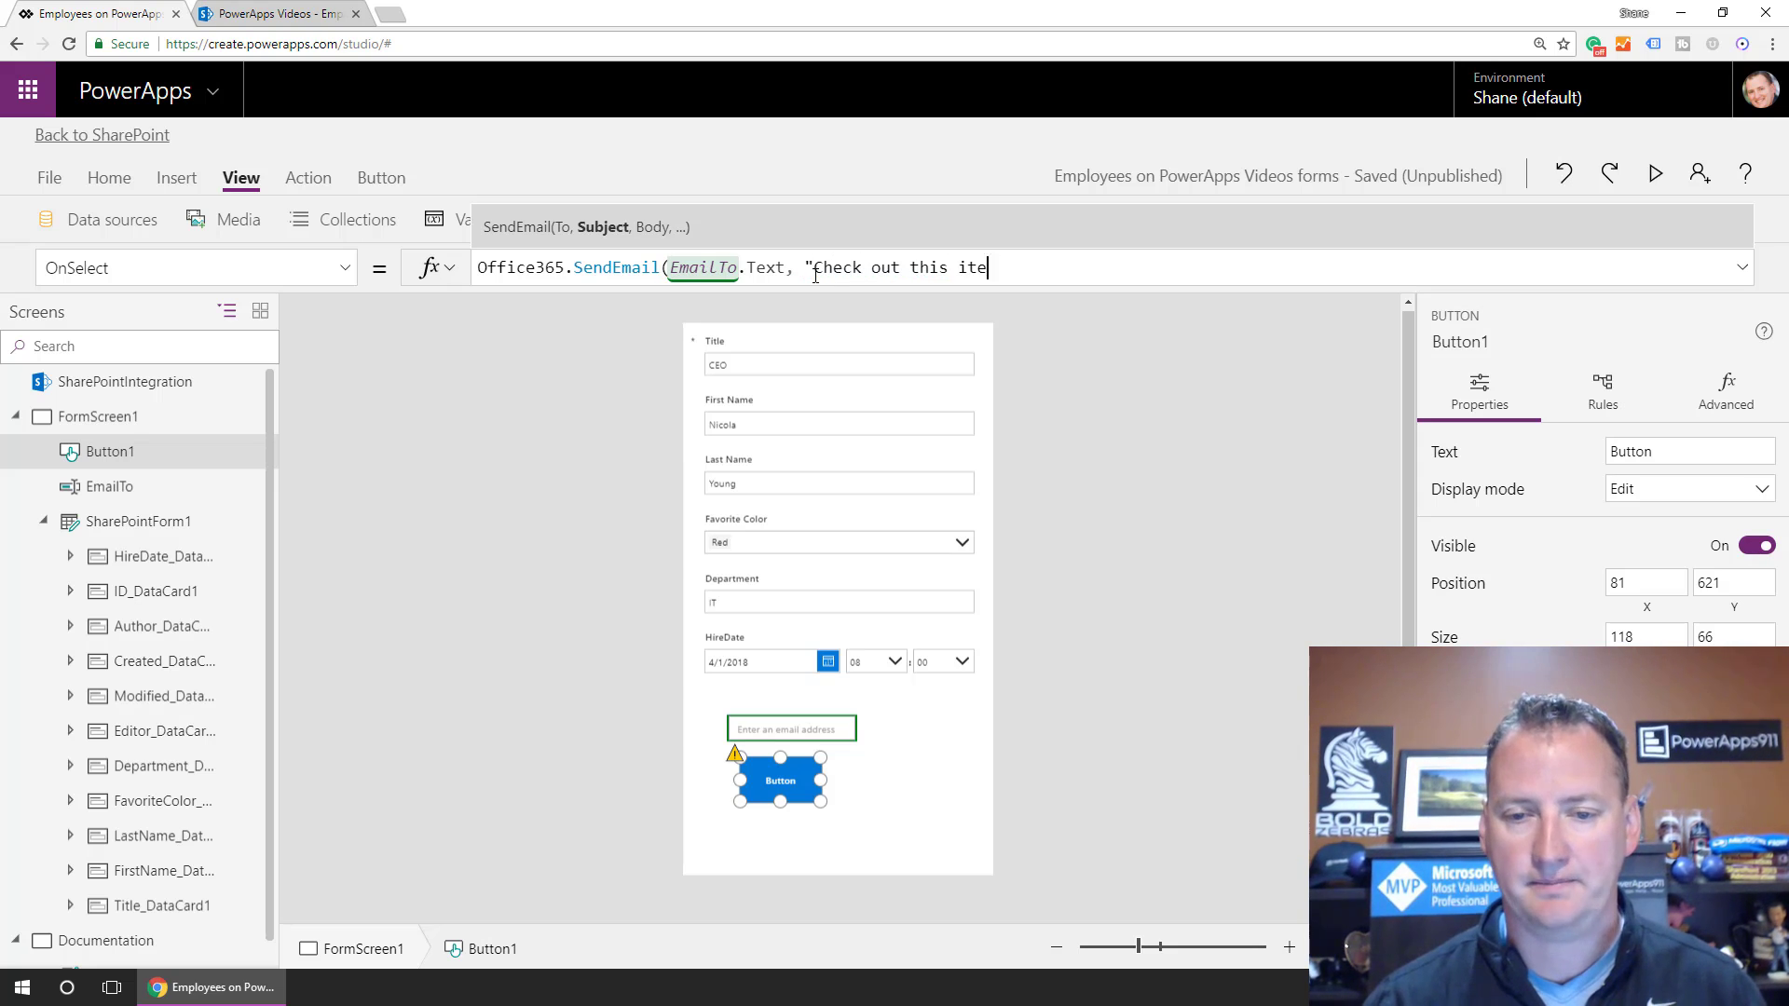
pyautogui.write('m",')
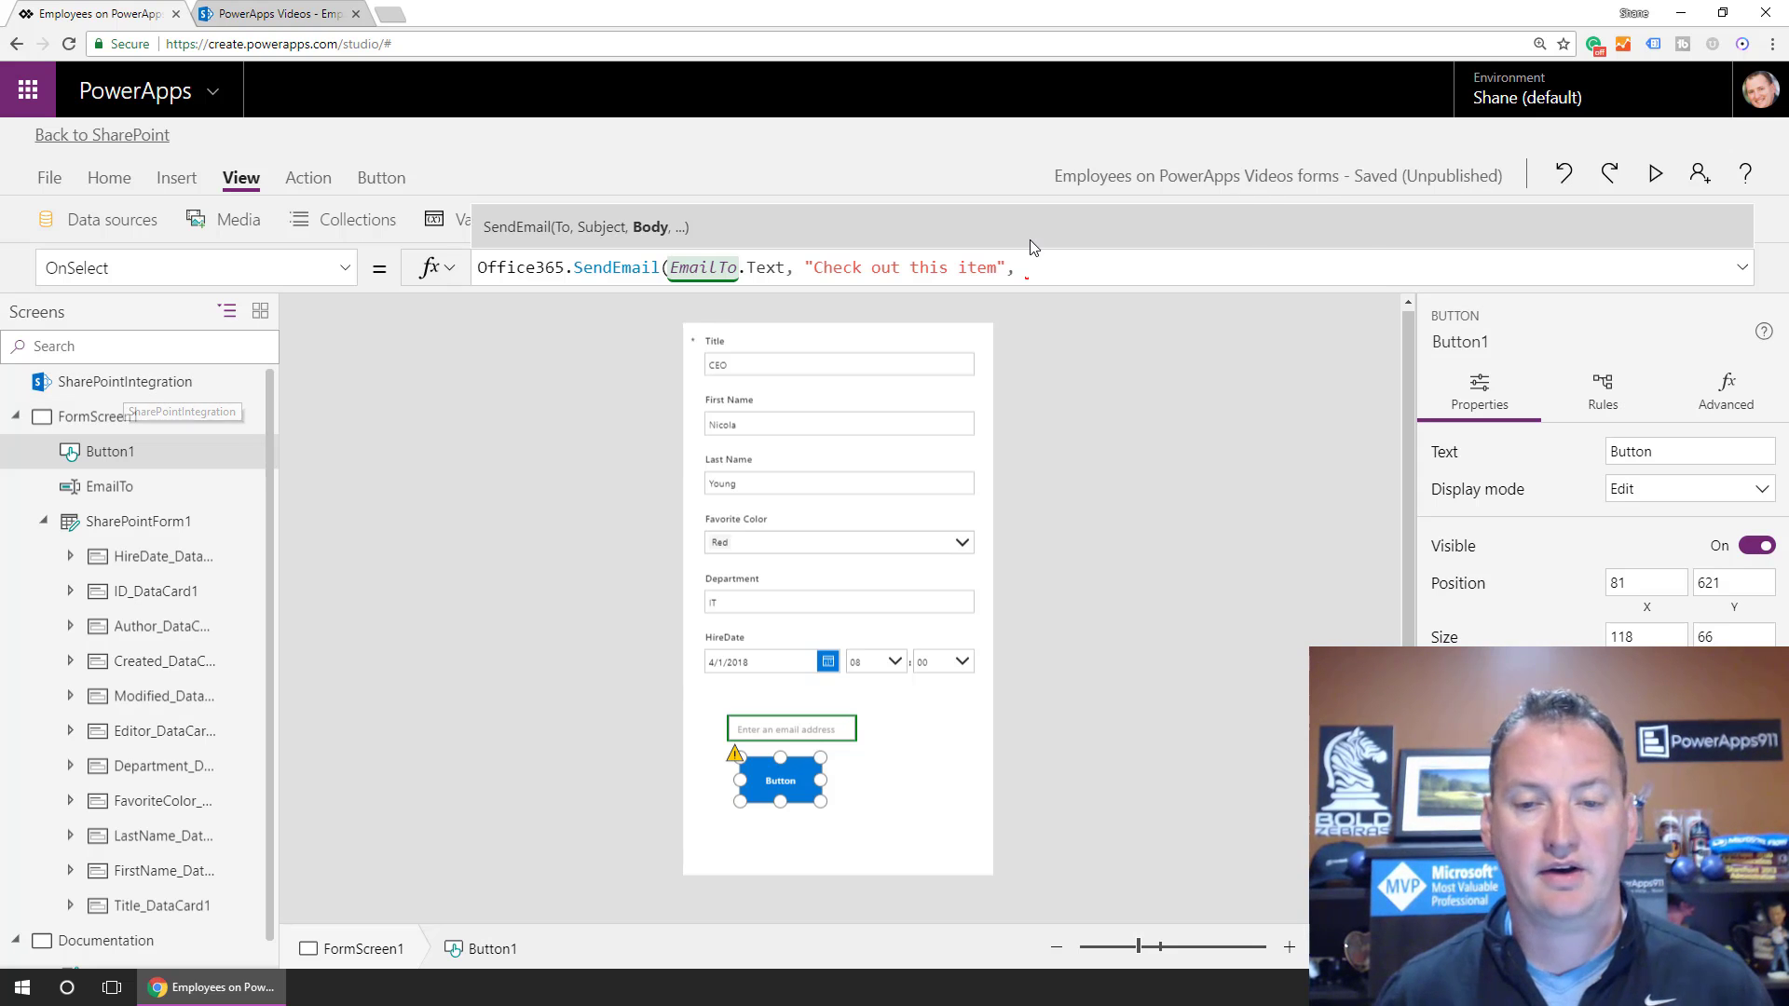
# Finish the formula with SharePointIntegration.Selected.'{Link}' and a closing parenthesis.
pyautogui.write('SharePoin')
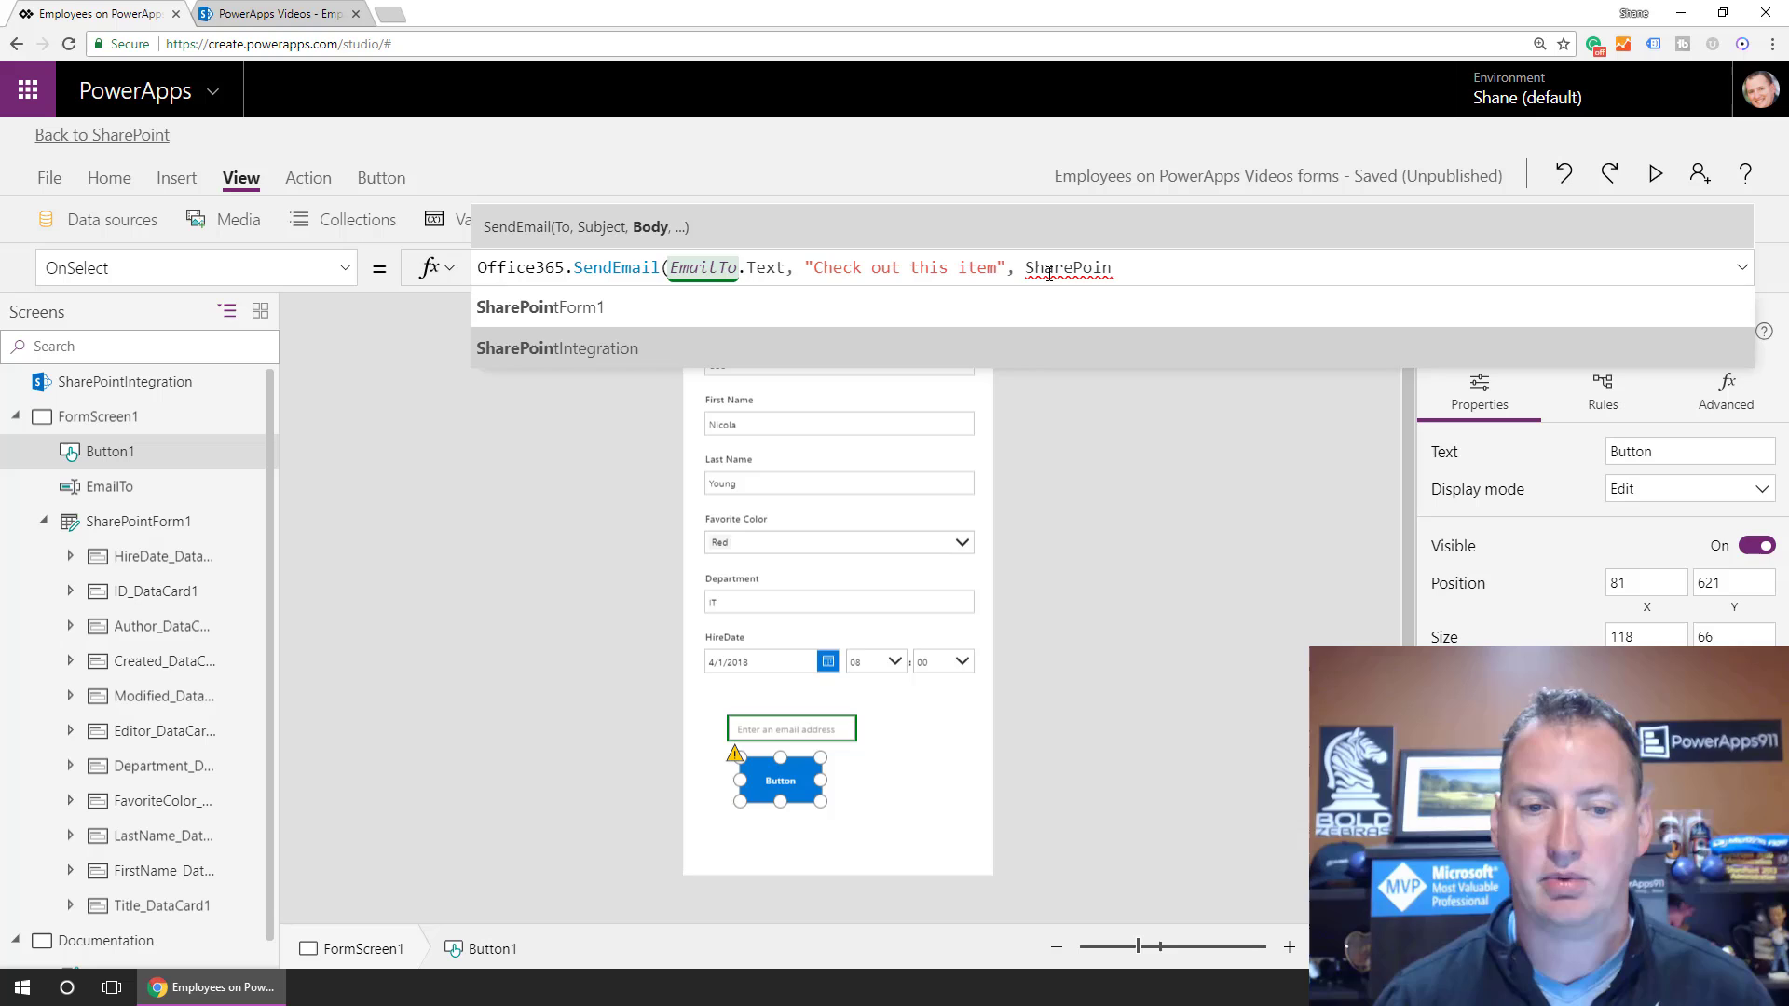
pyautogui.press('Tab')
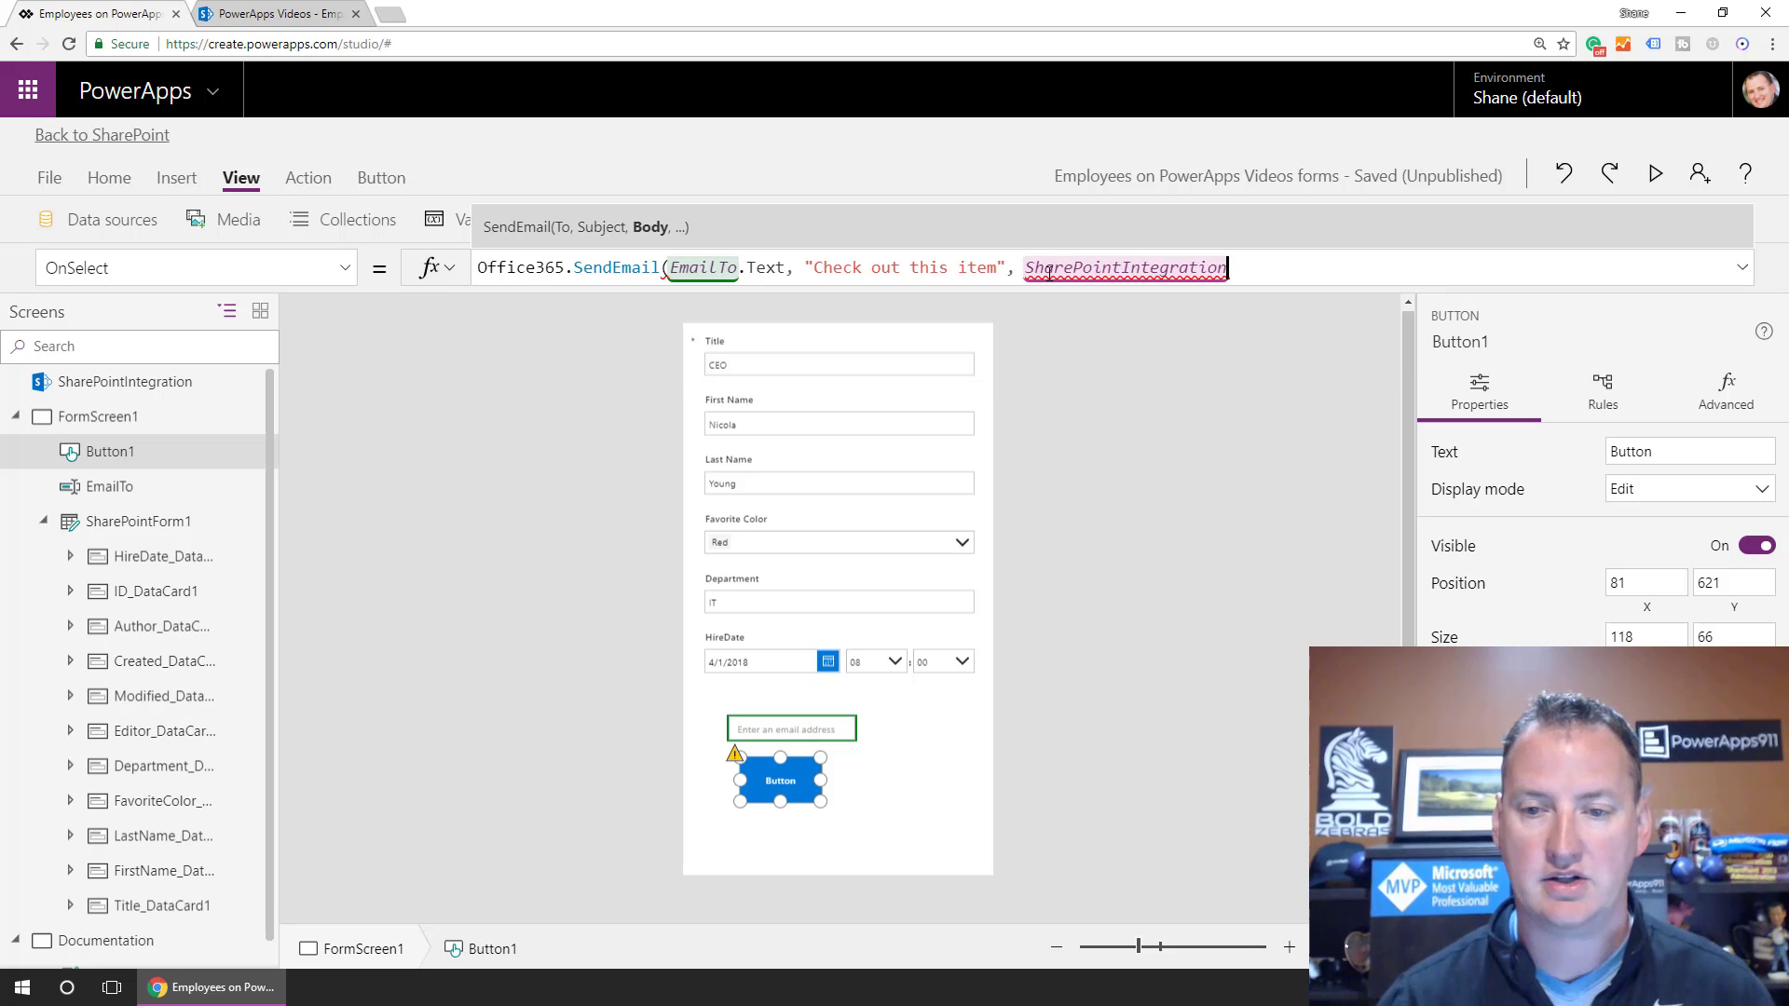
pyautogui.write('.')
pyautogui.press('Tab')
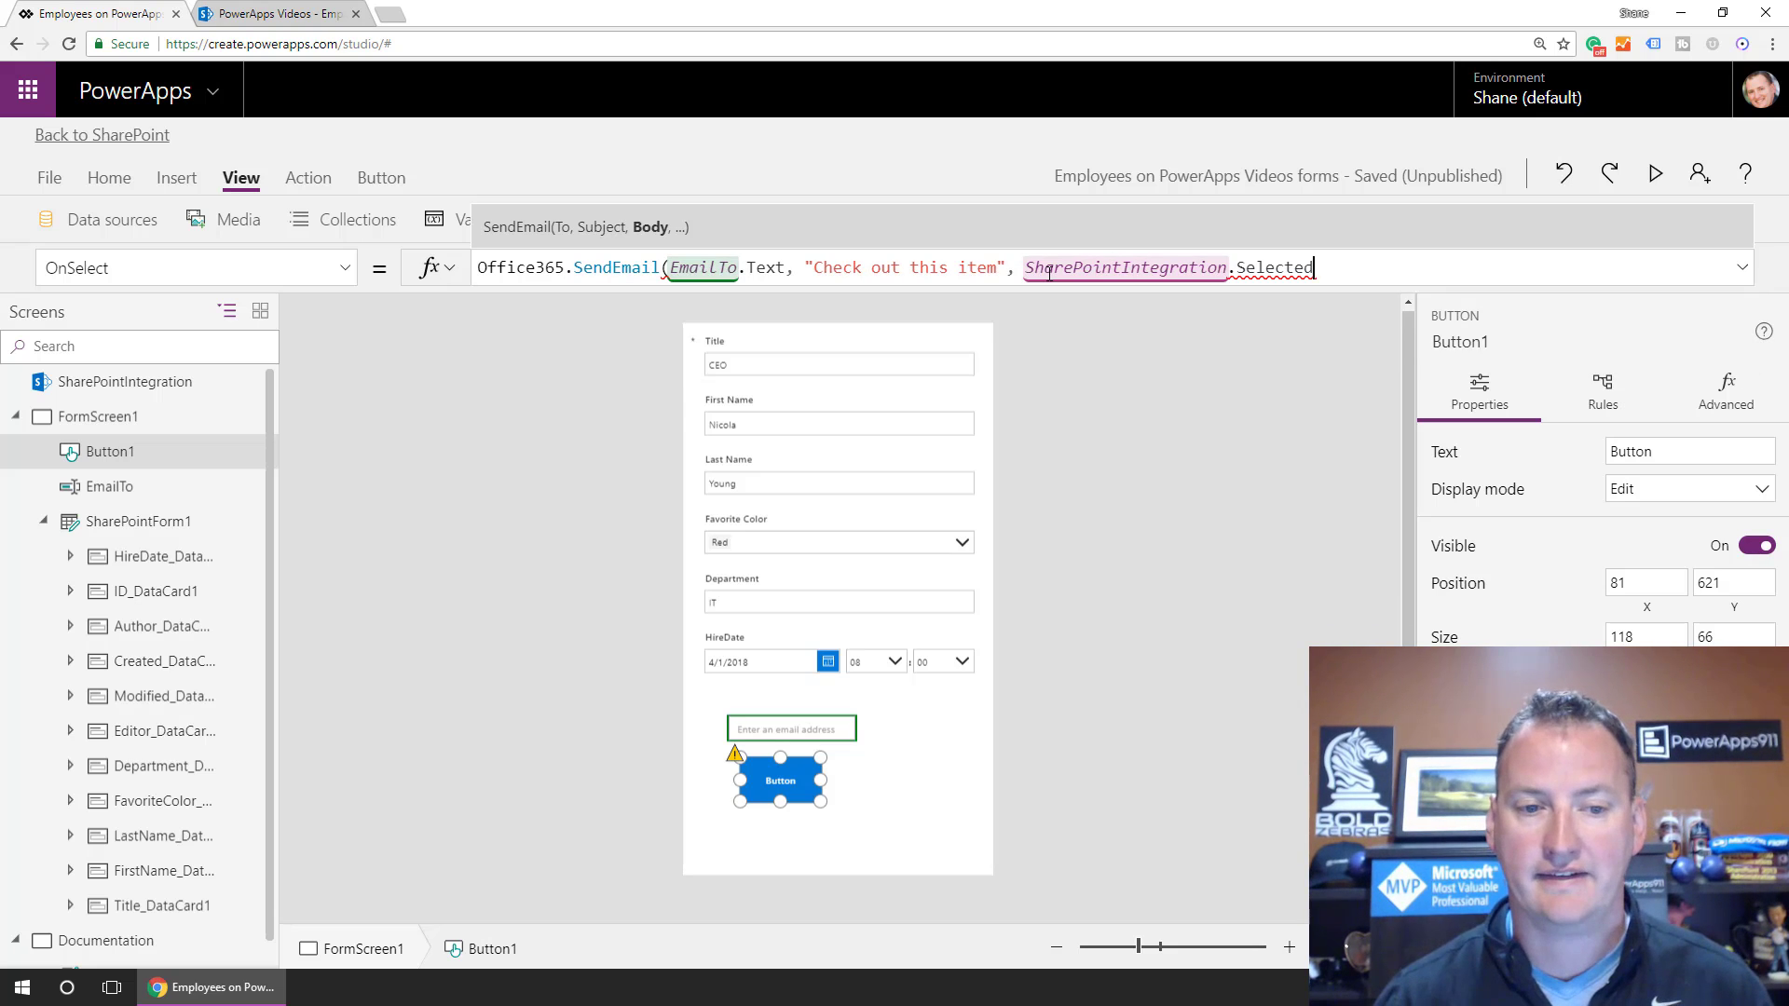
pyautogui.write('.')
pyautogui.press('Down')
pyautogui.press('Down')
pyautogui.press('Down')
pyautogui.press('Down')
pyautogui.press('Down')
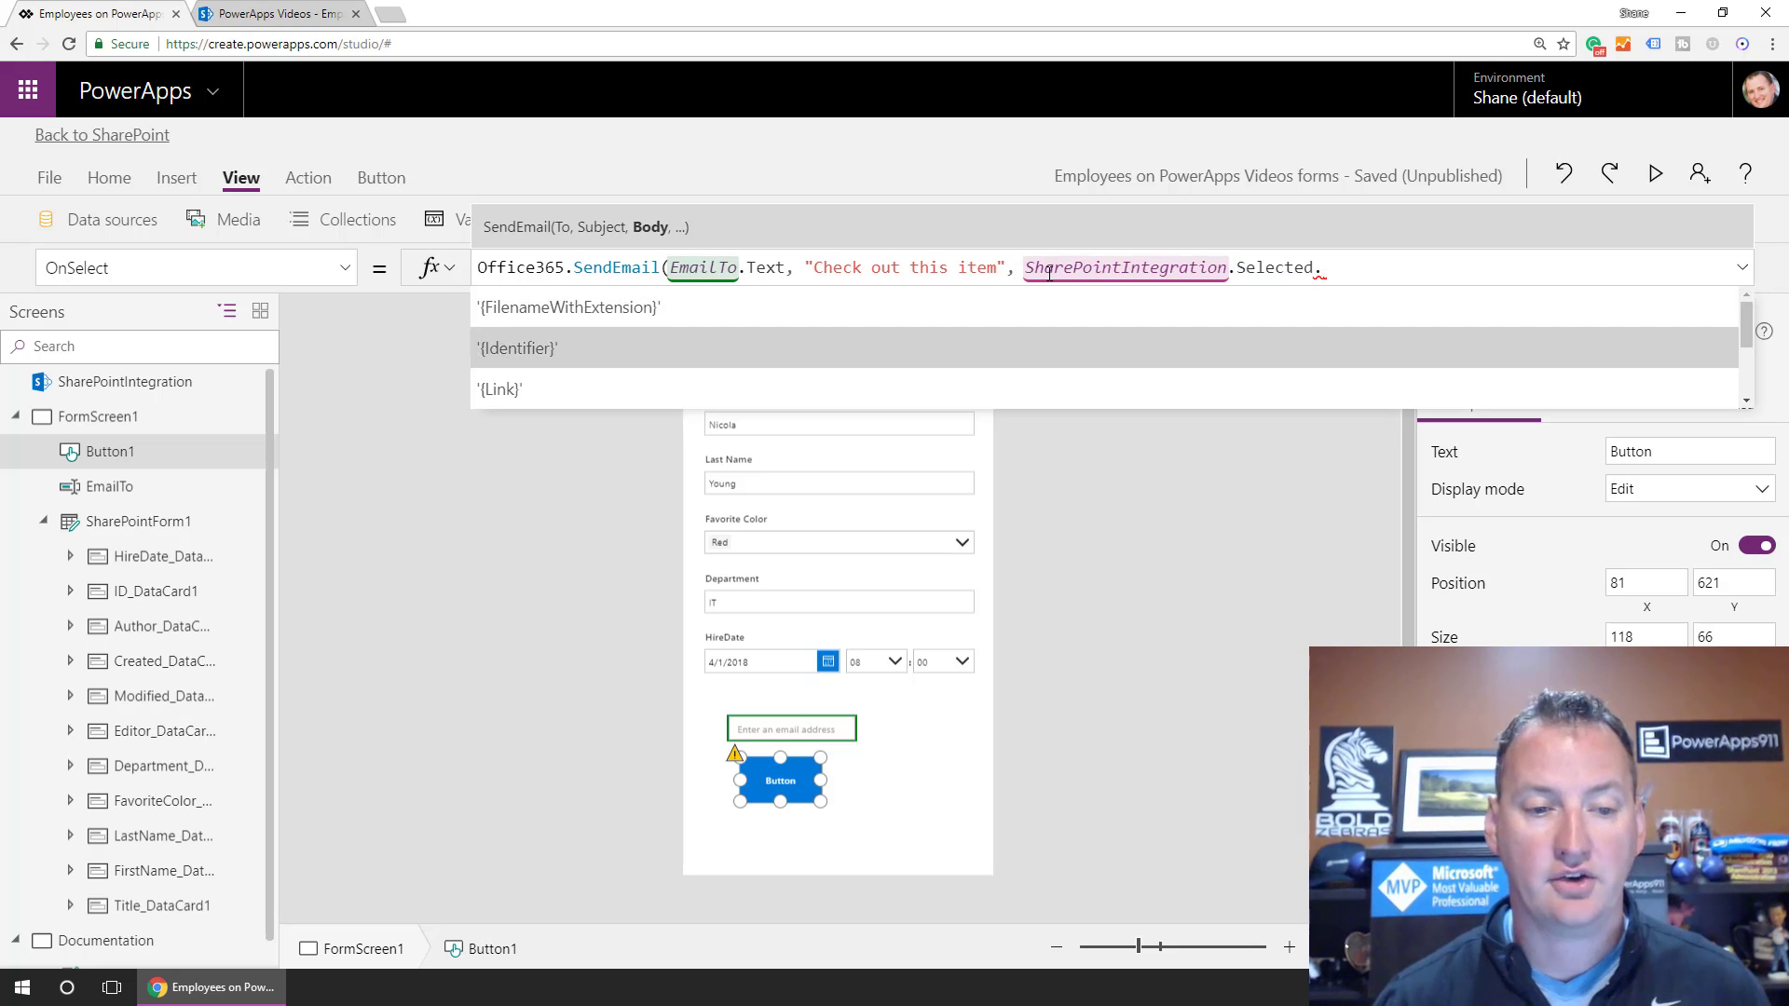
pyautogui.press('Down')
pyautogui.press('Down')
pyautogui.press('Down')
pyautogui.press('Down')
pyautogui.press('Down')
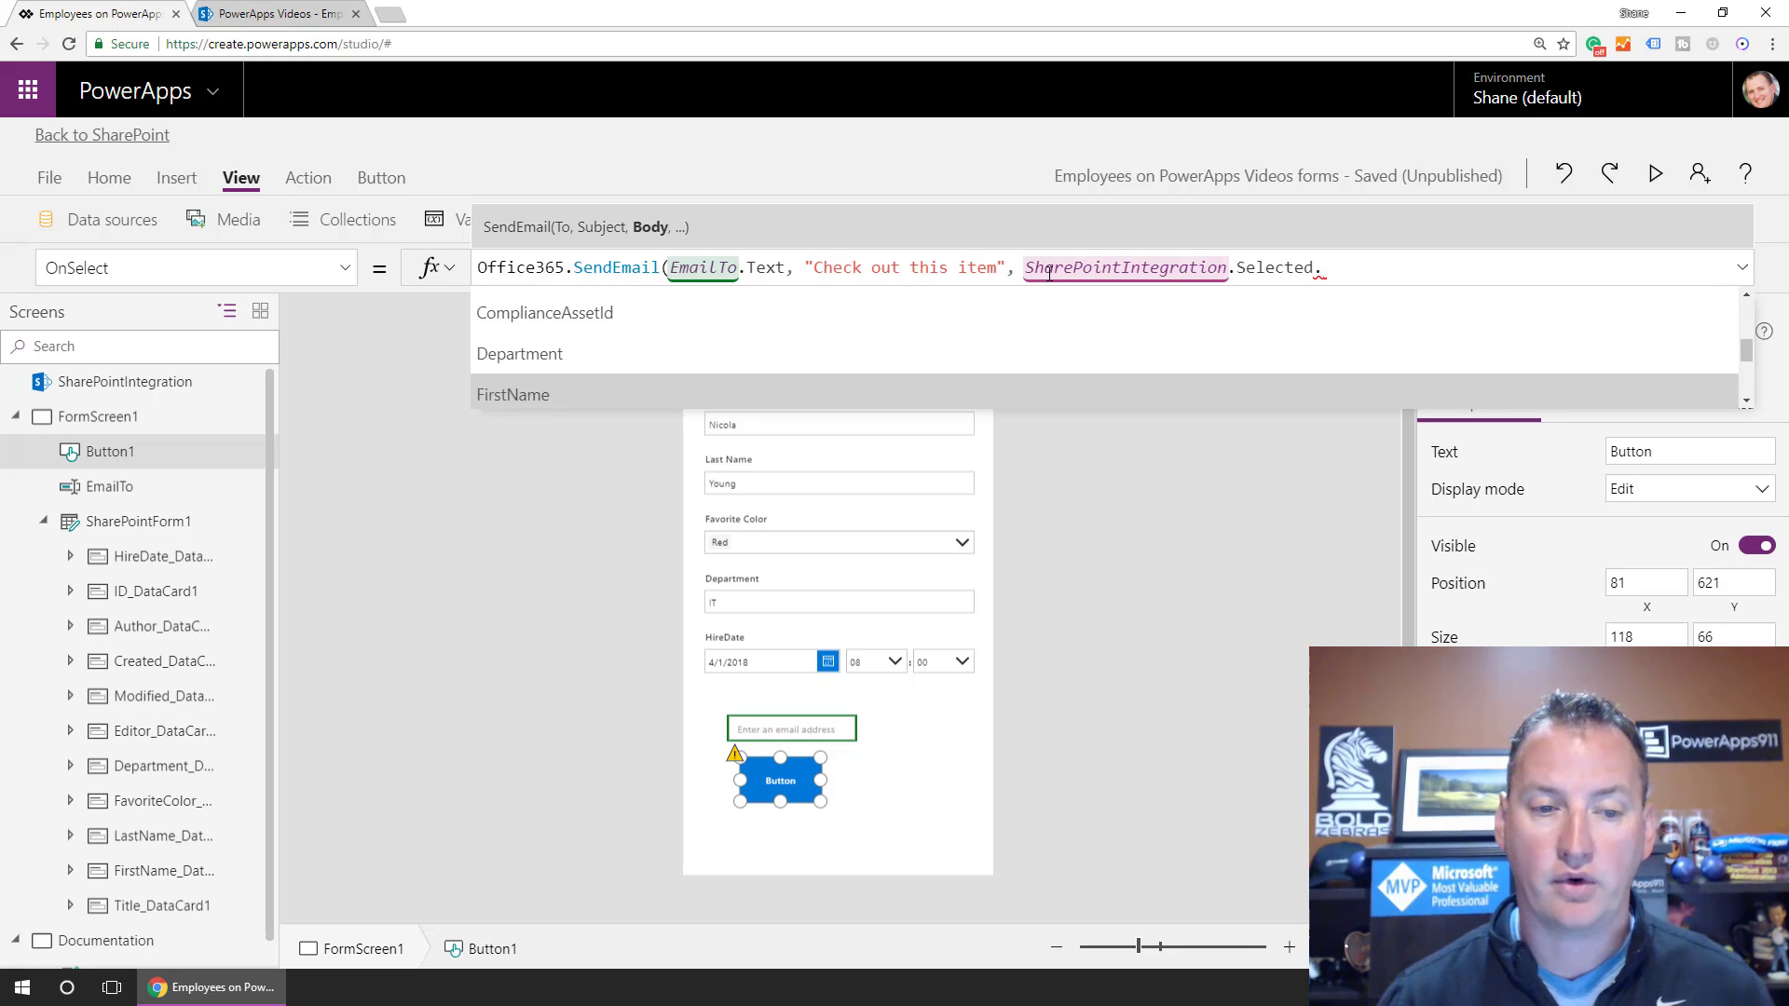
pyautogui.press('Up')
pyautogui.press('Up')
pyautogui.press('Up')
pyautogui.press('Up')
pyautogui.press('Up')
pyautogui.press('Up')
pyautogui.press('Up')
pyautogui.press('Up')
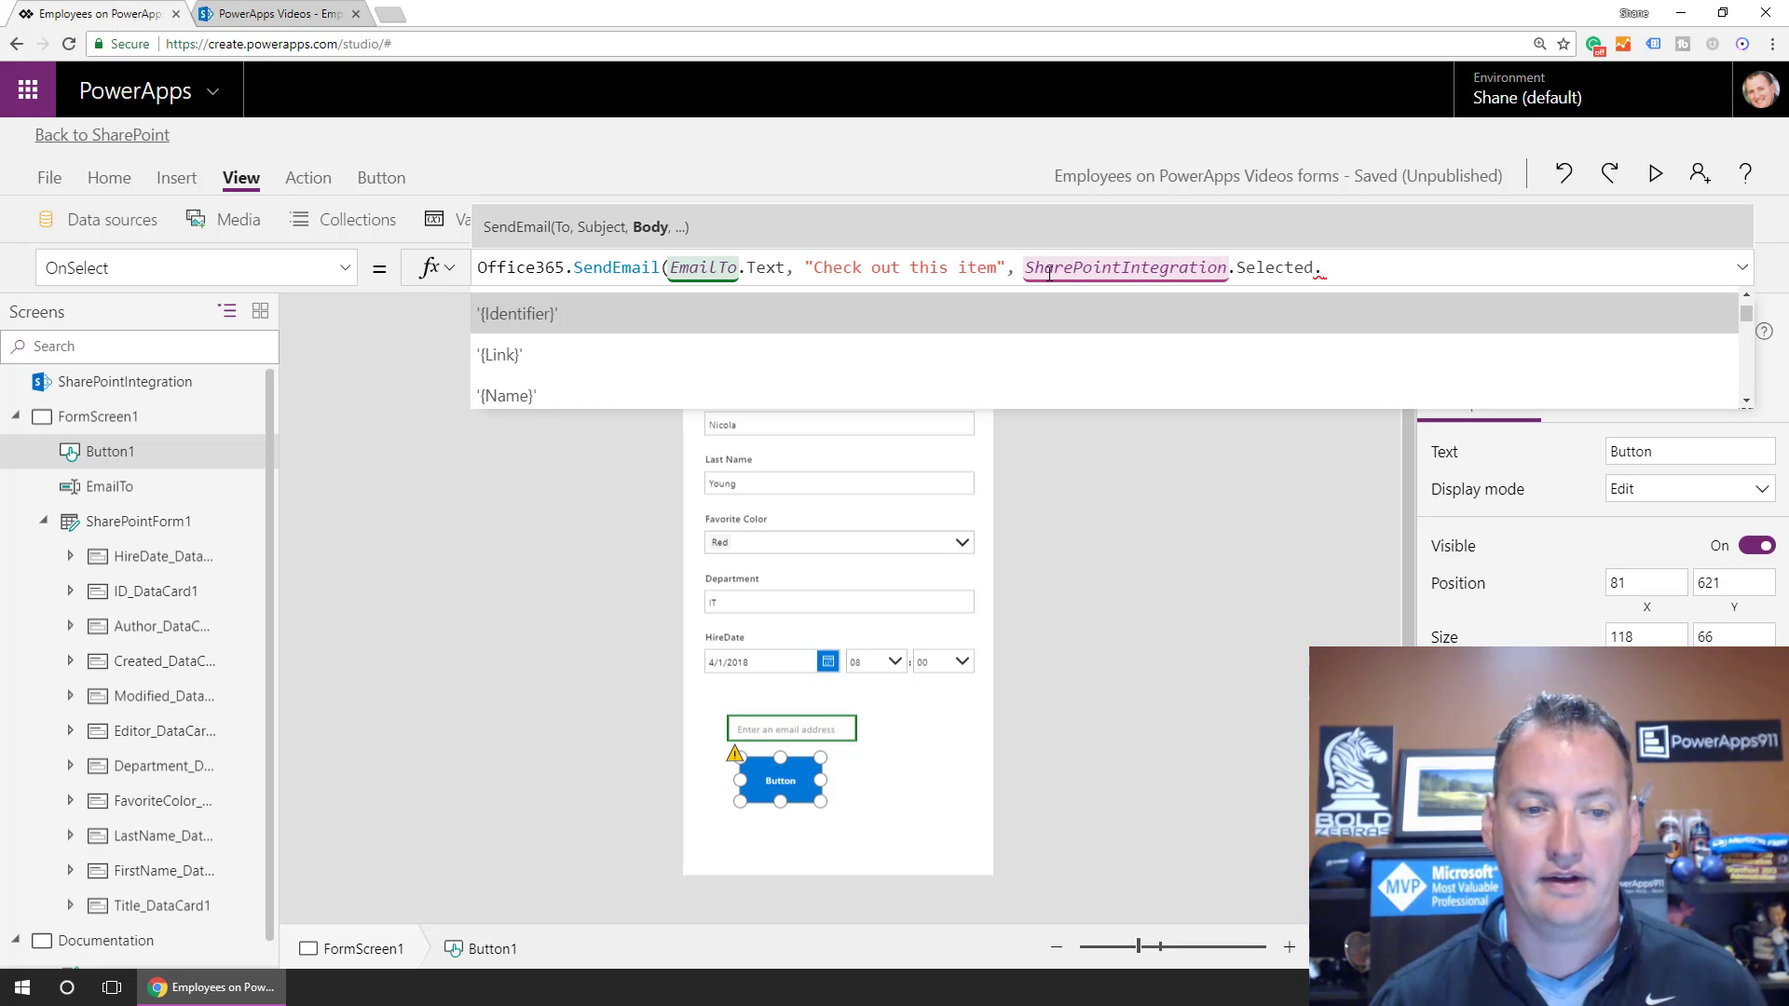
pyautogui.press('Down')
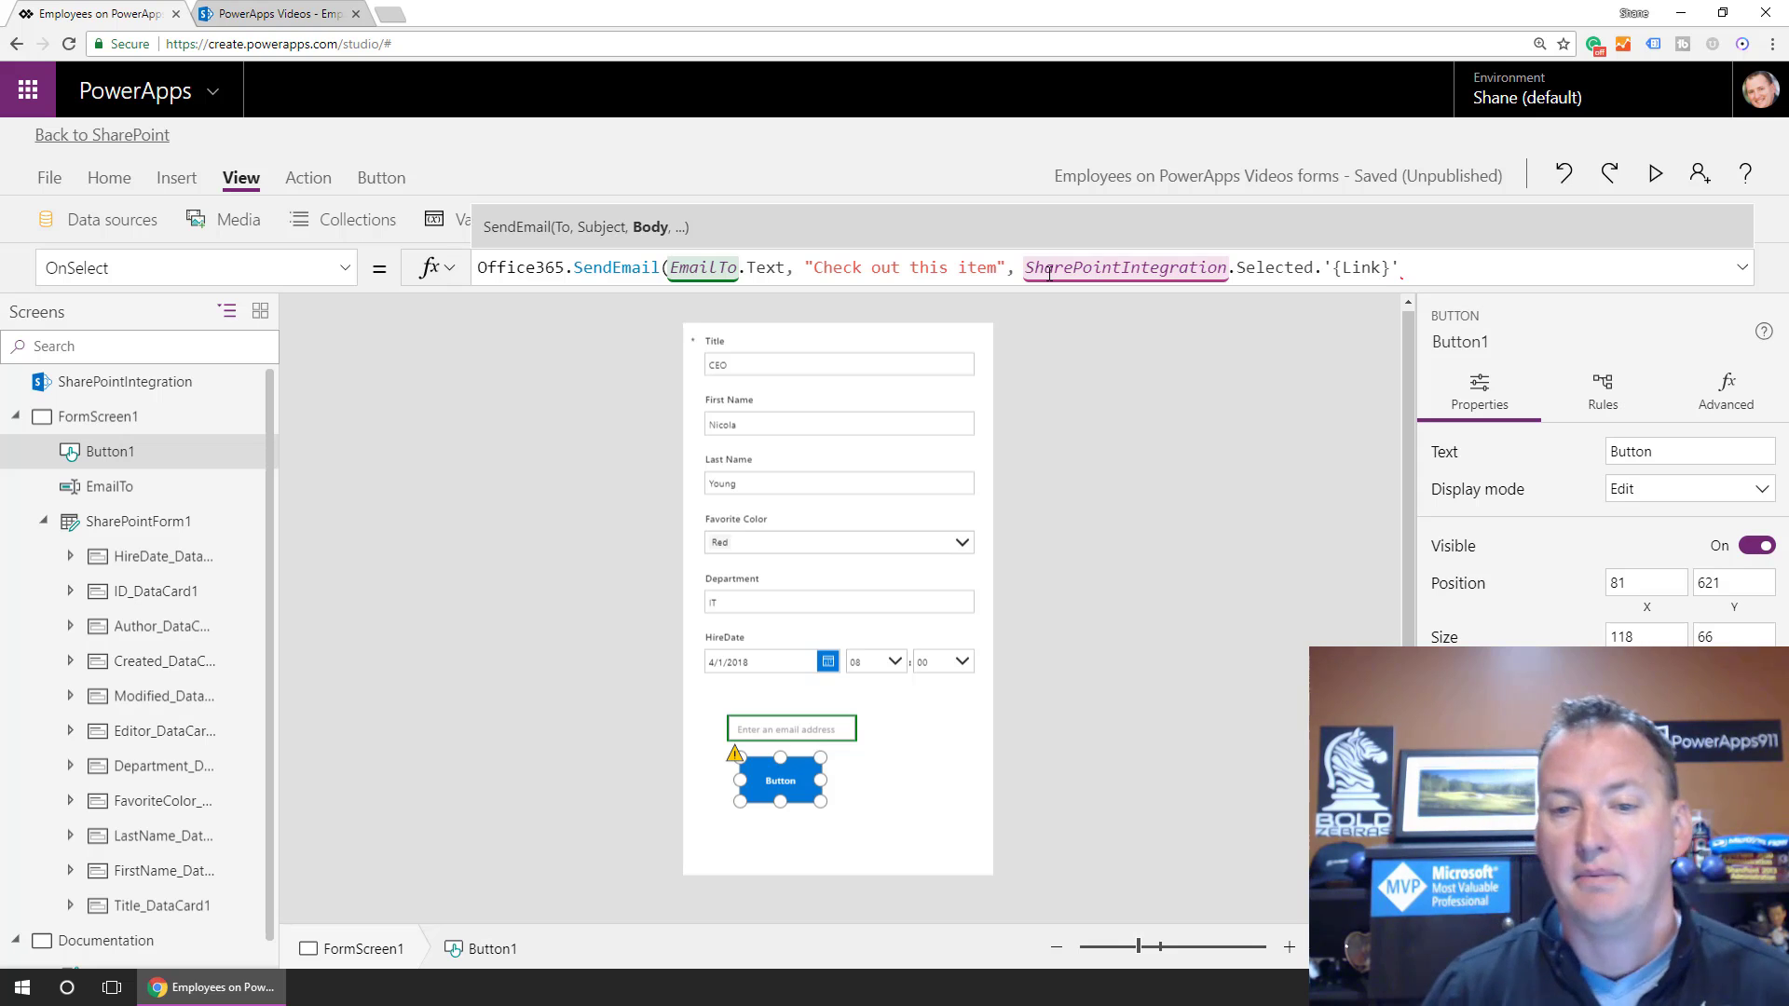
pyautogui.write(')')
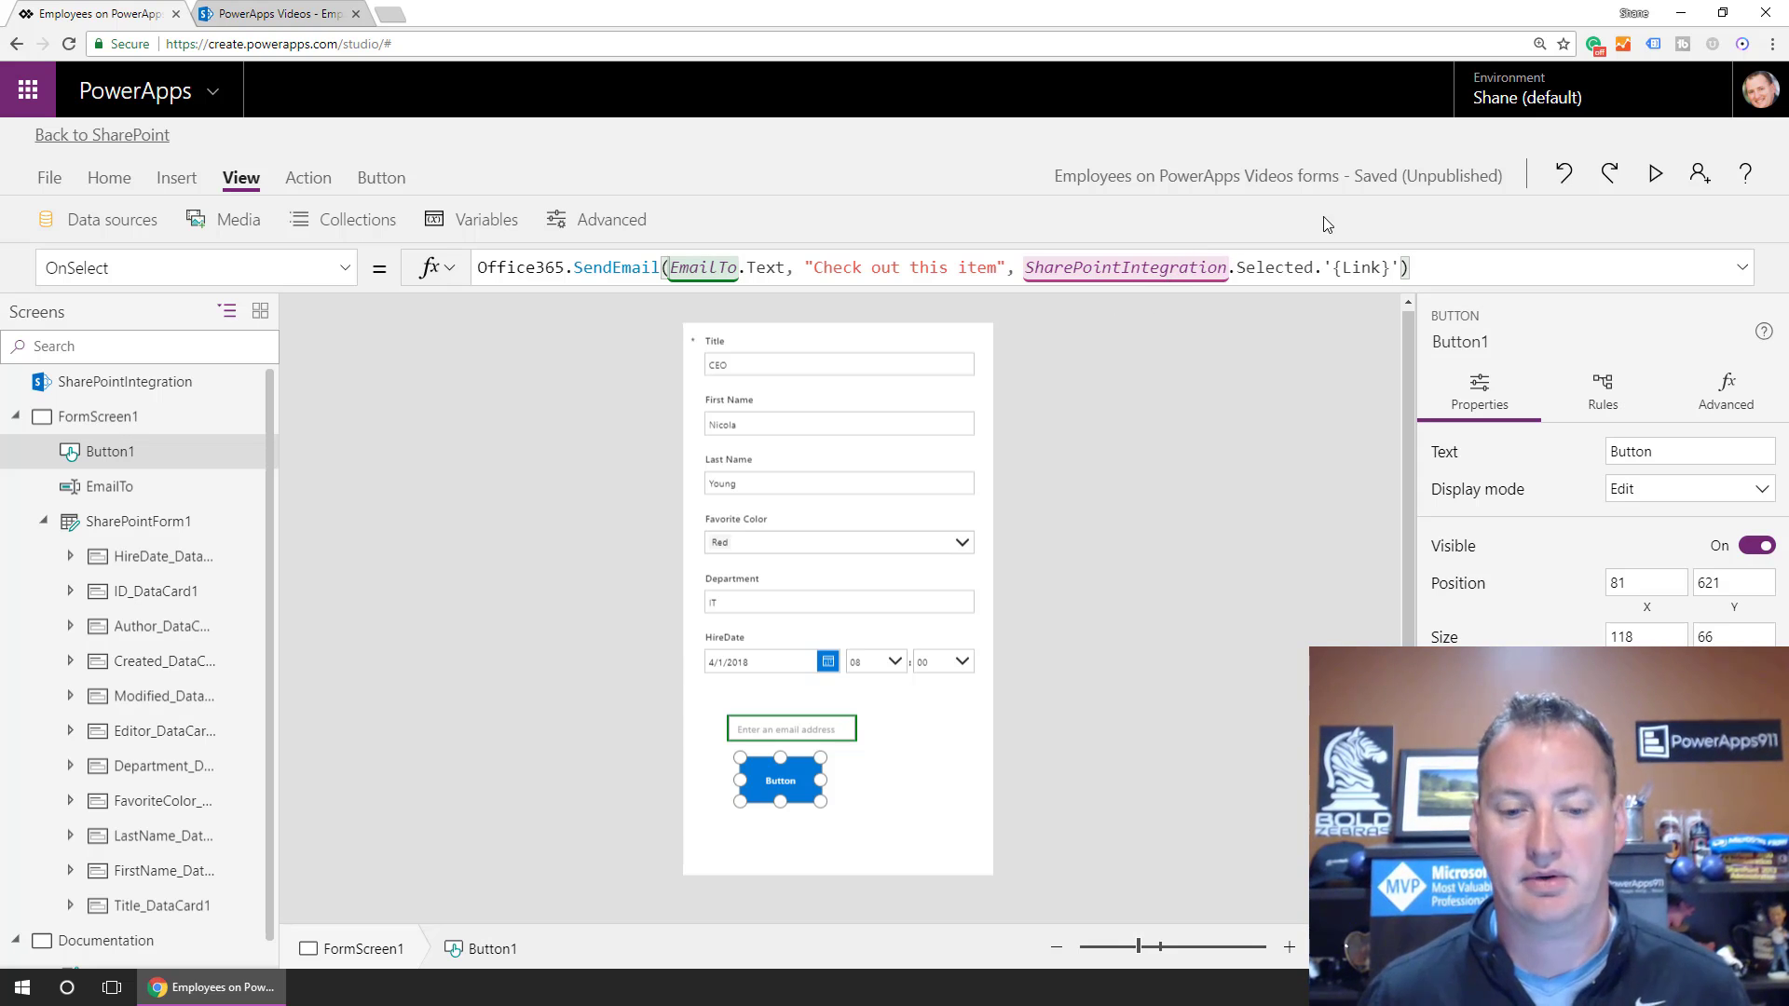
# Change the button's text to 'Email a link'.
pyautogui.click(781, 782)
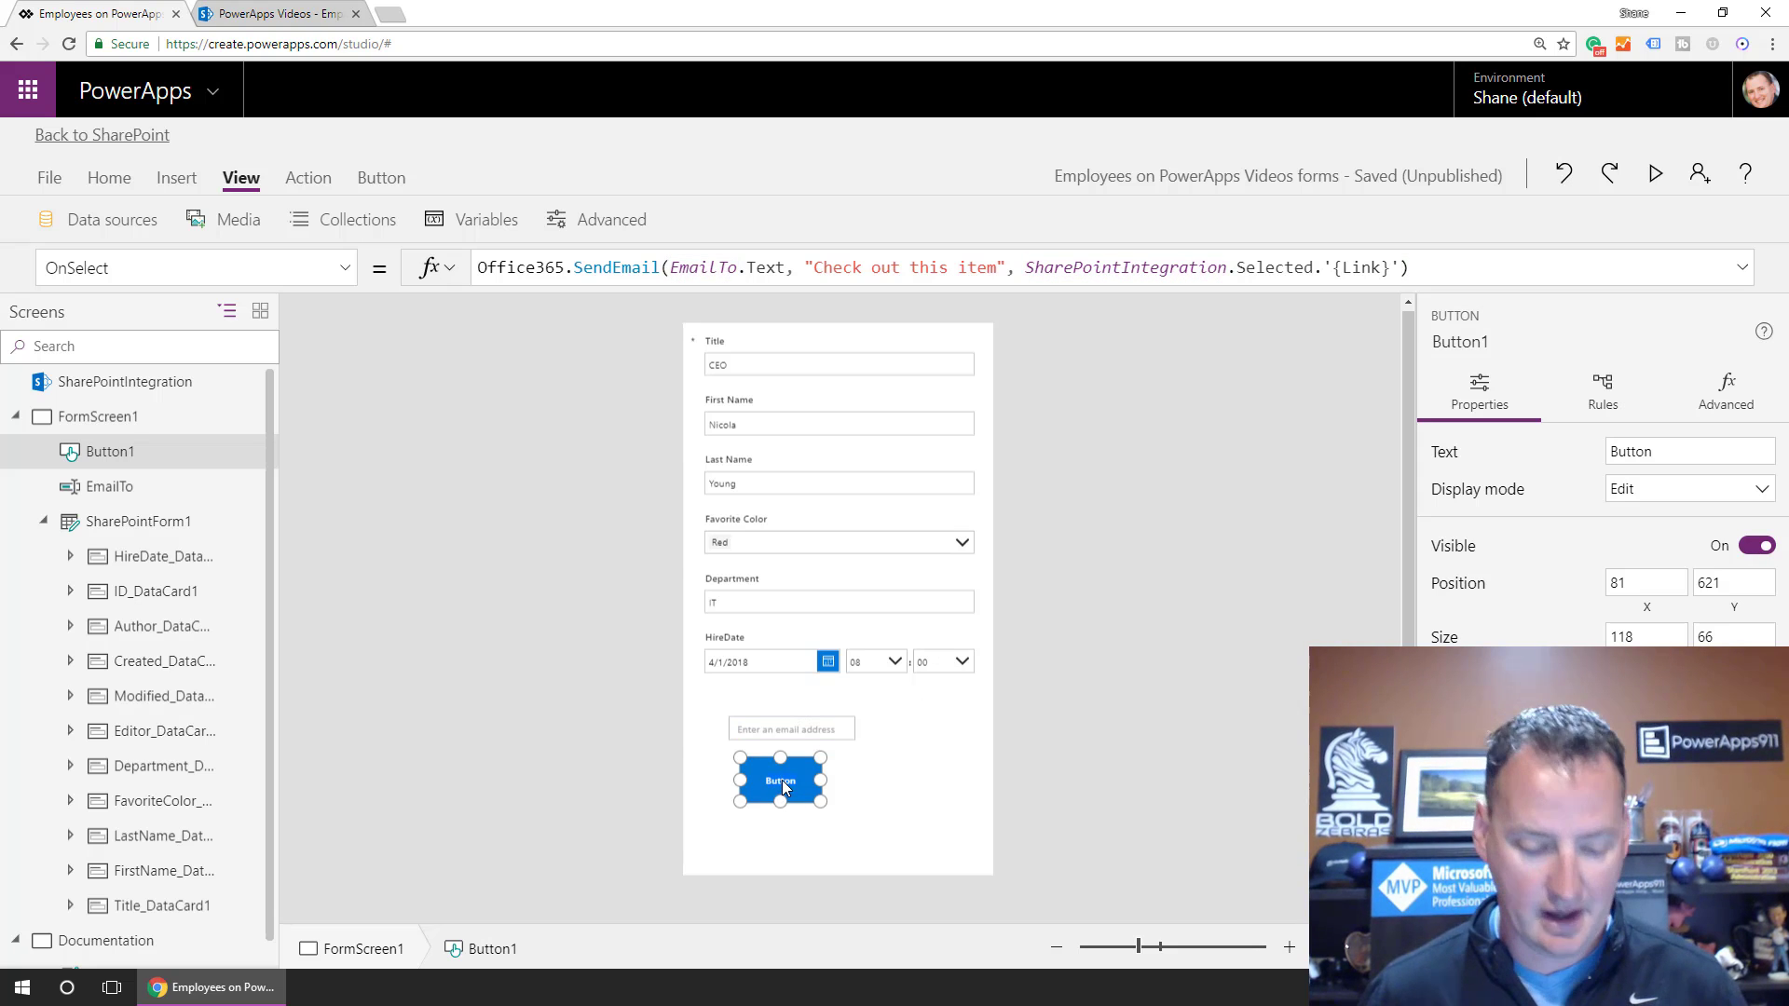
pyautogui.write('Sen')
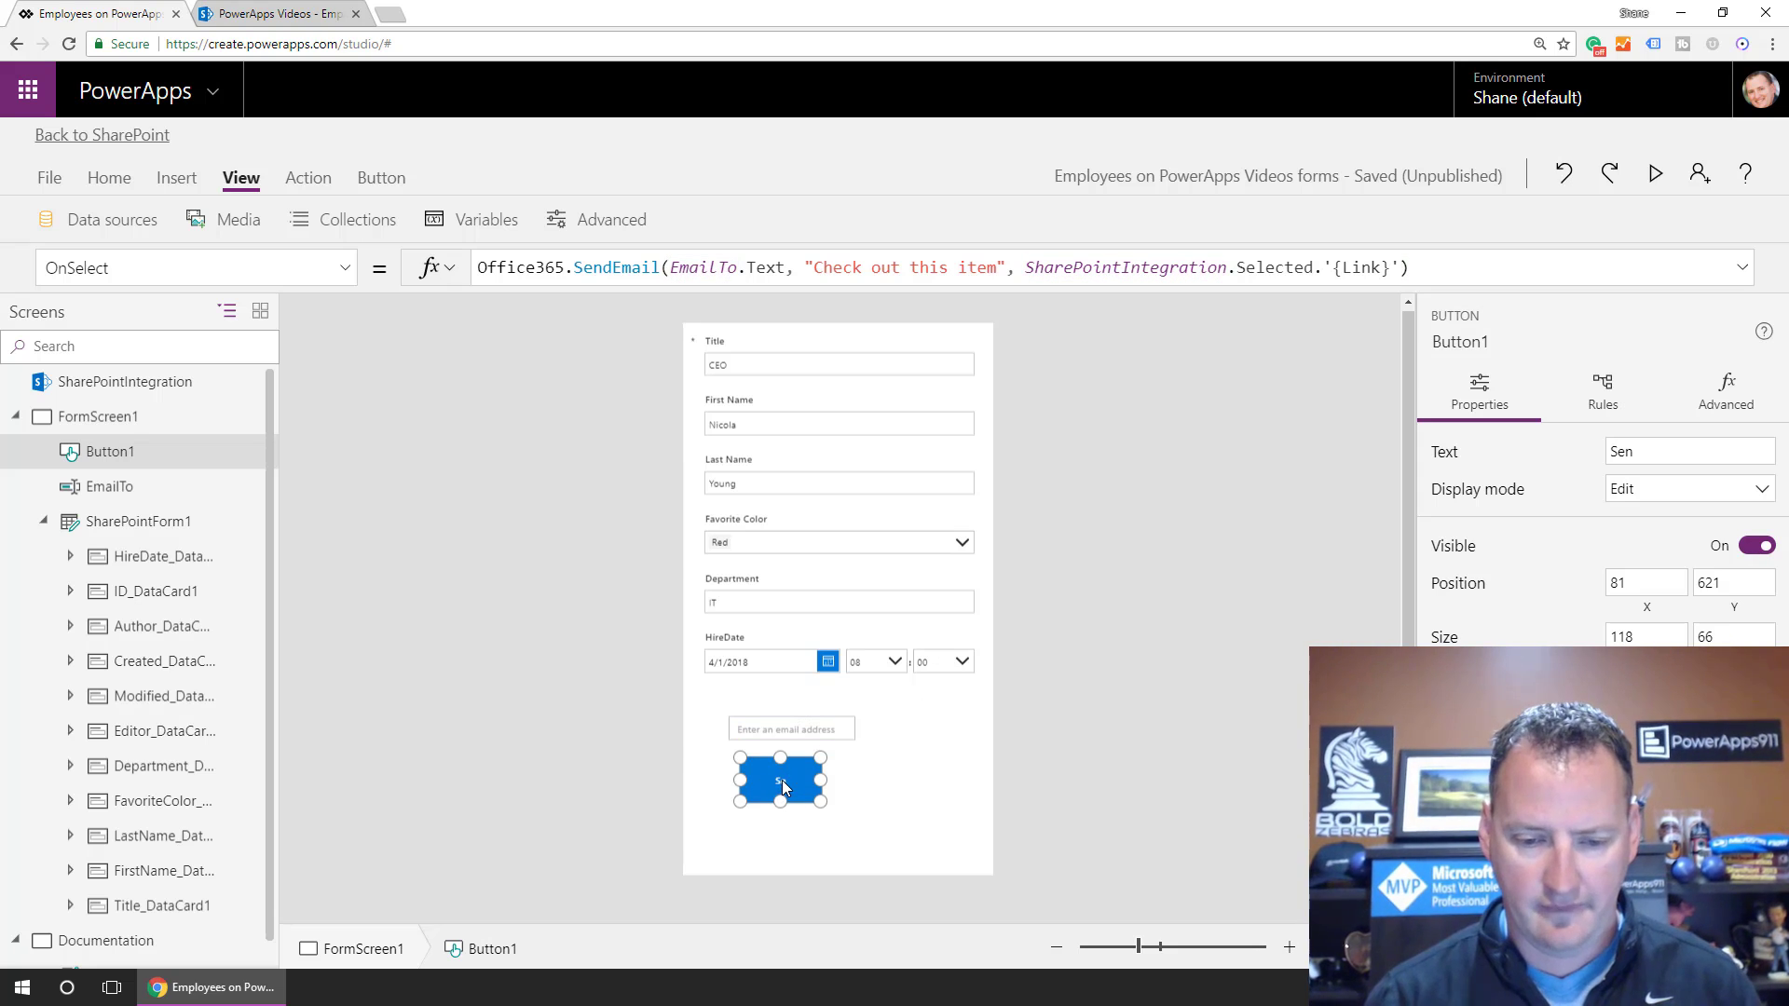
pyautogui.press('BackSpace')
pyautogui.press('BackSpace')
pyautogui.write('Email a link')
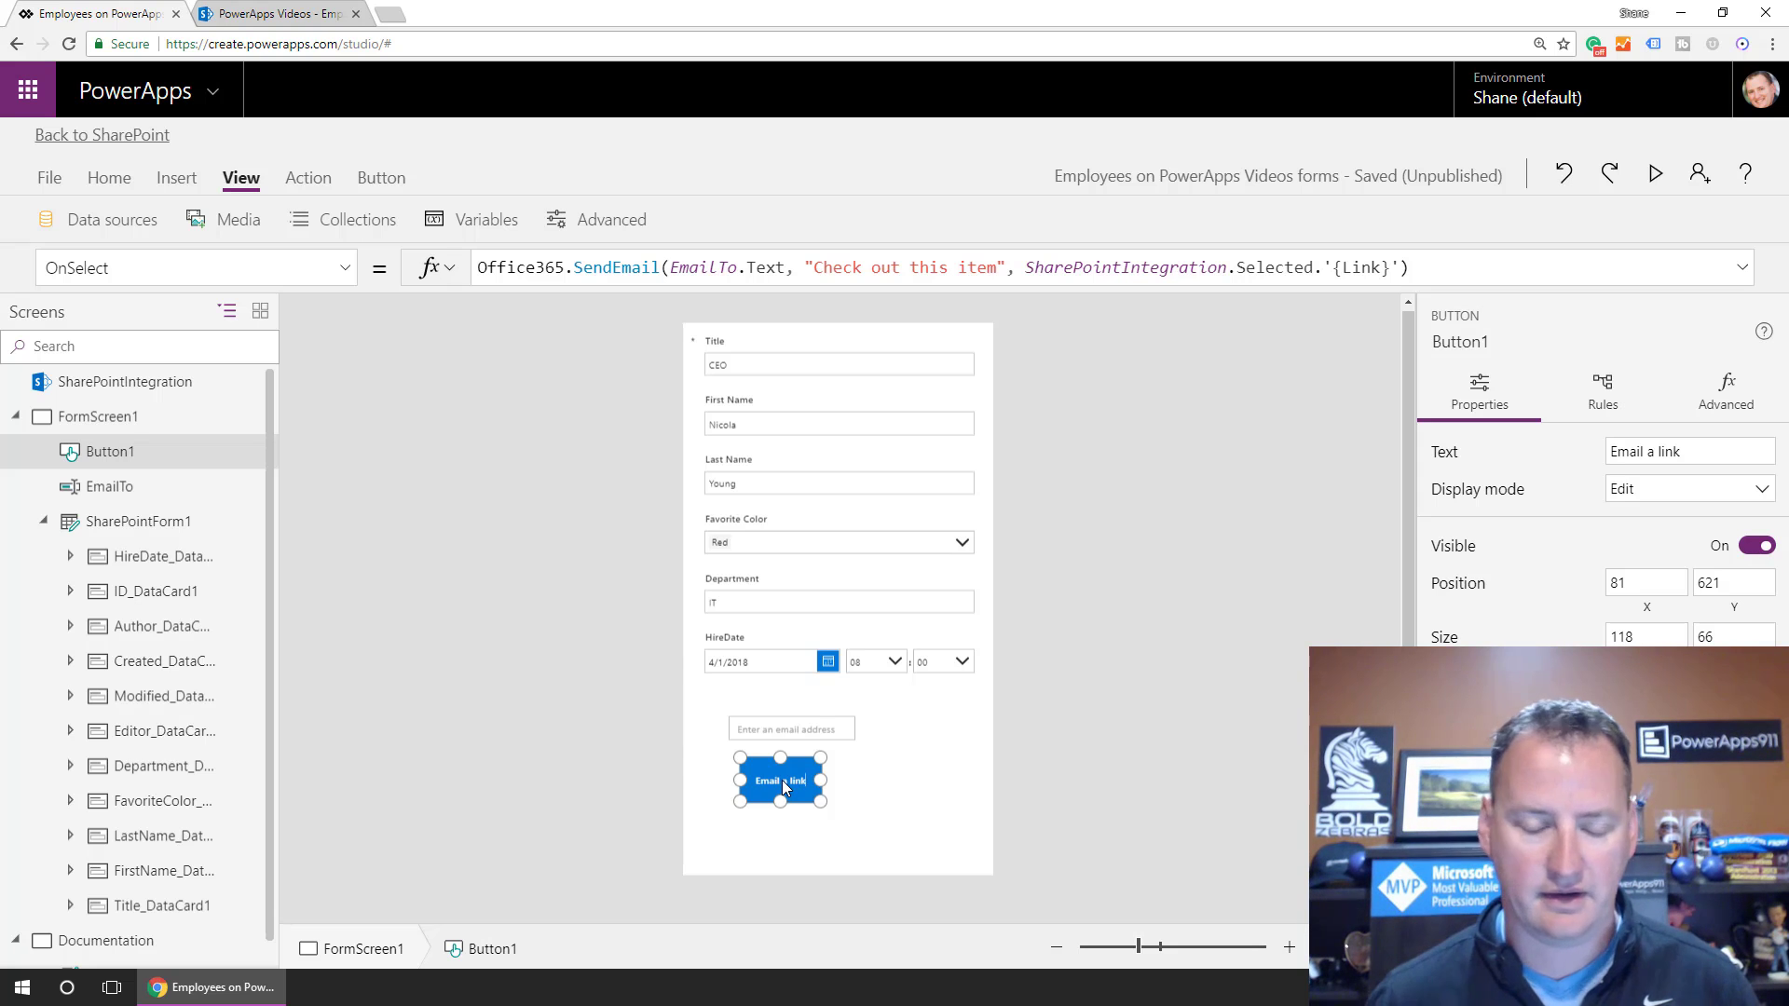
pyautogui.click(897, 813)
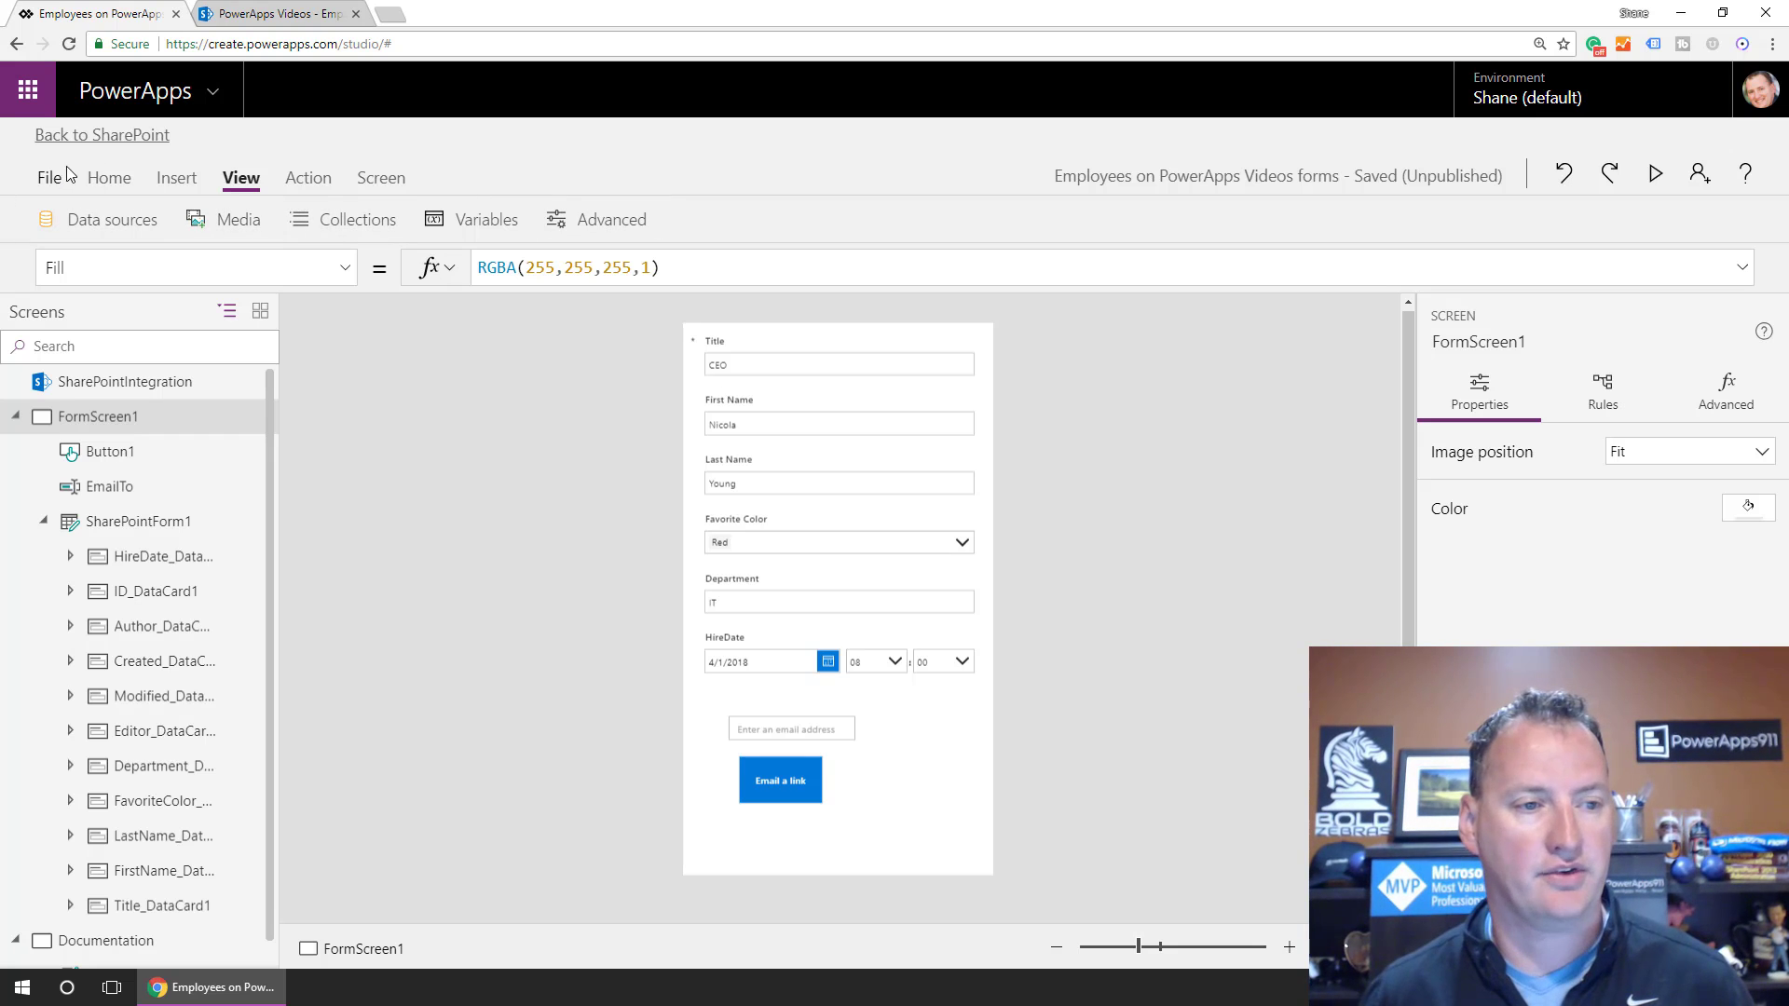
# Save the app, publish it to SharePoint, and return to the Employees list.
pyautogui.click(43, 180)
pyautogui.click(319, 447)
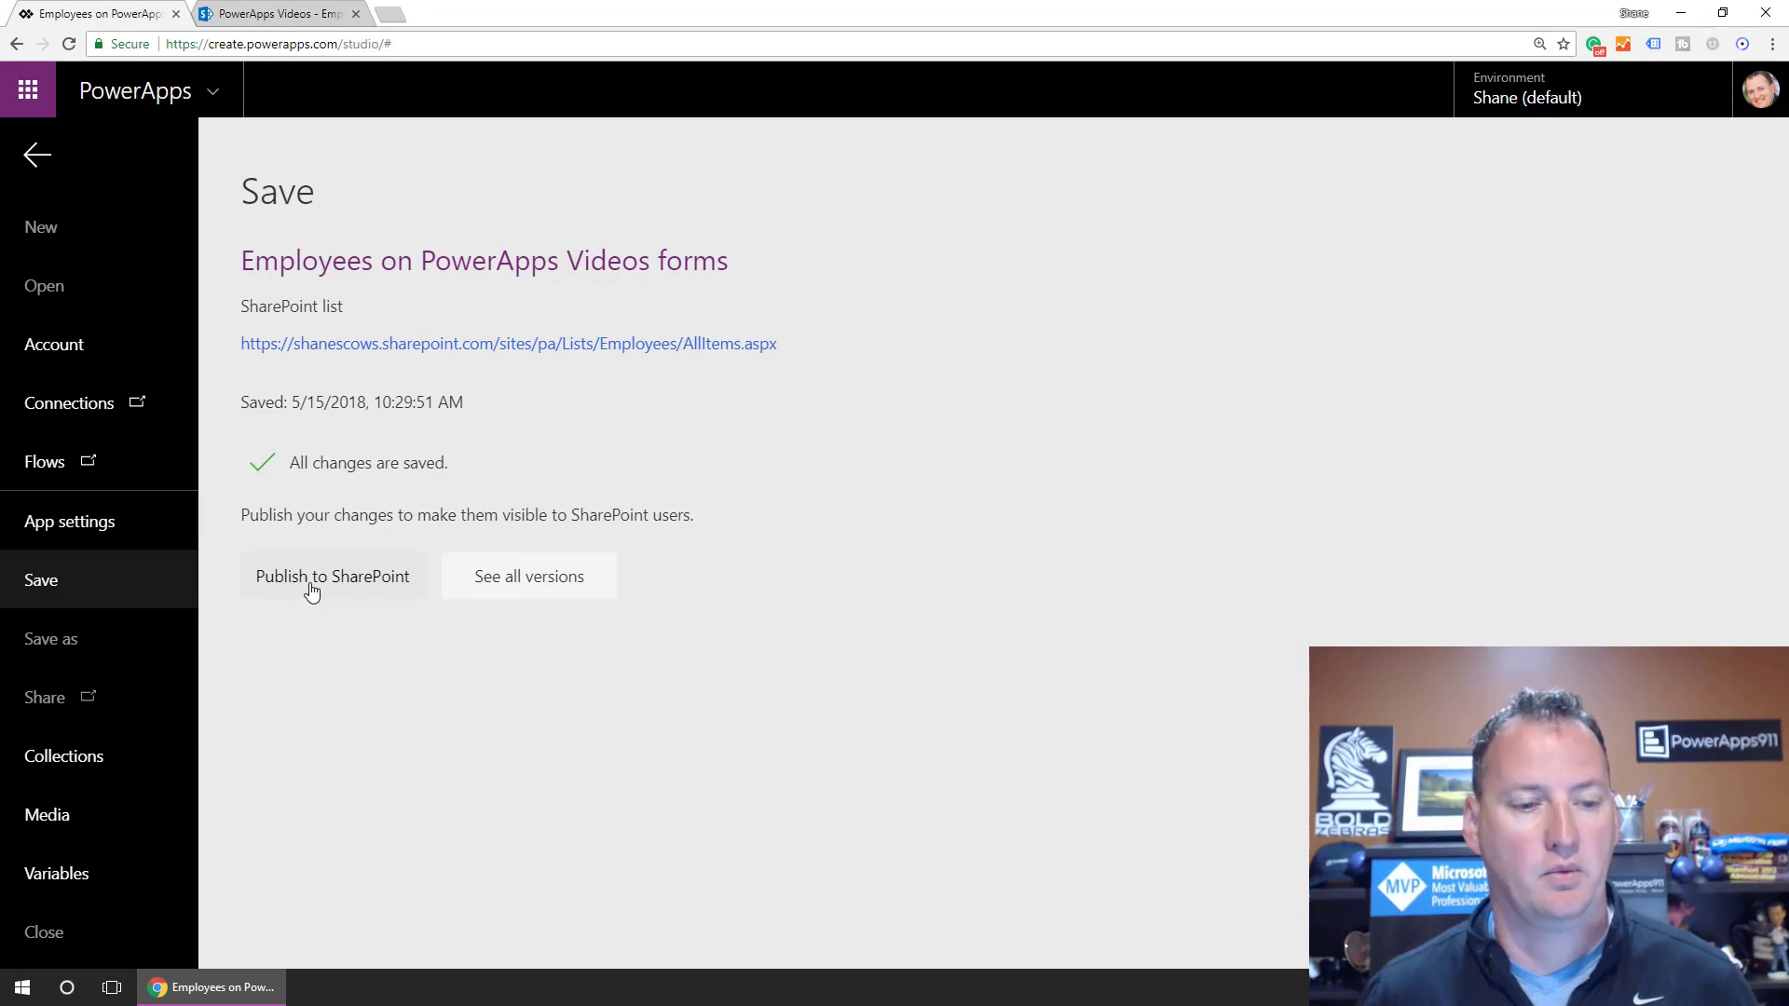
pyautogui.click(313, 587)
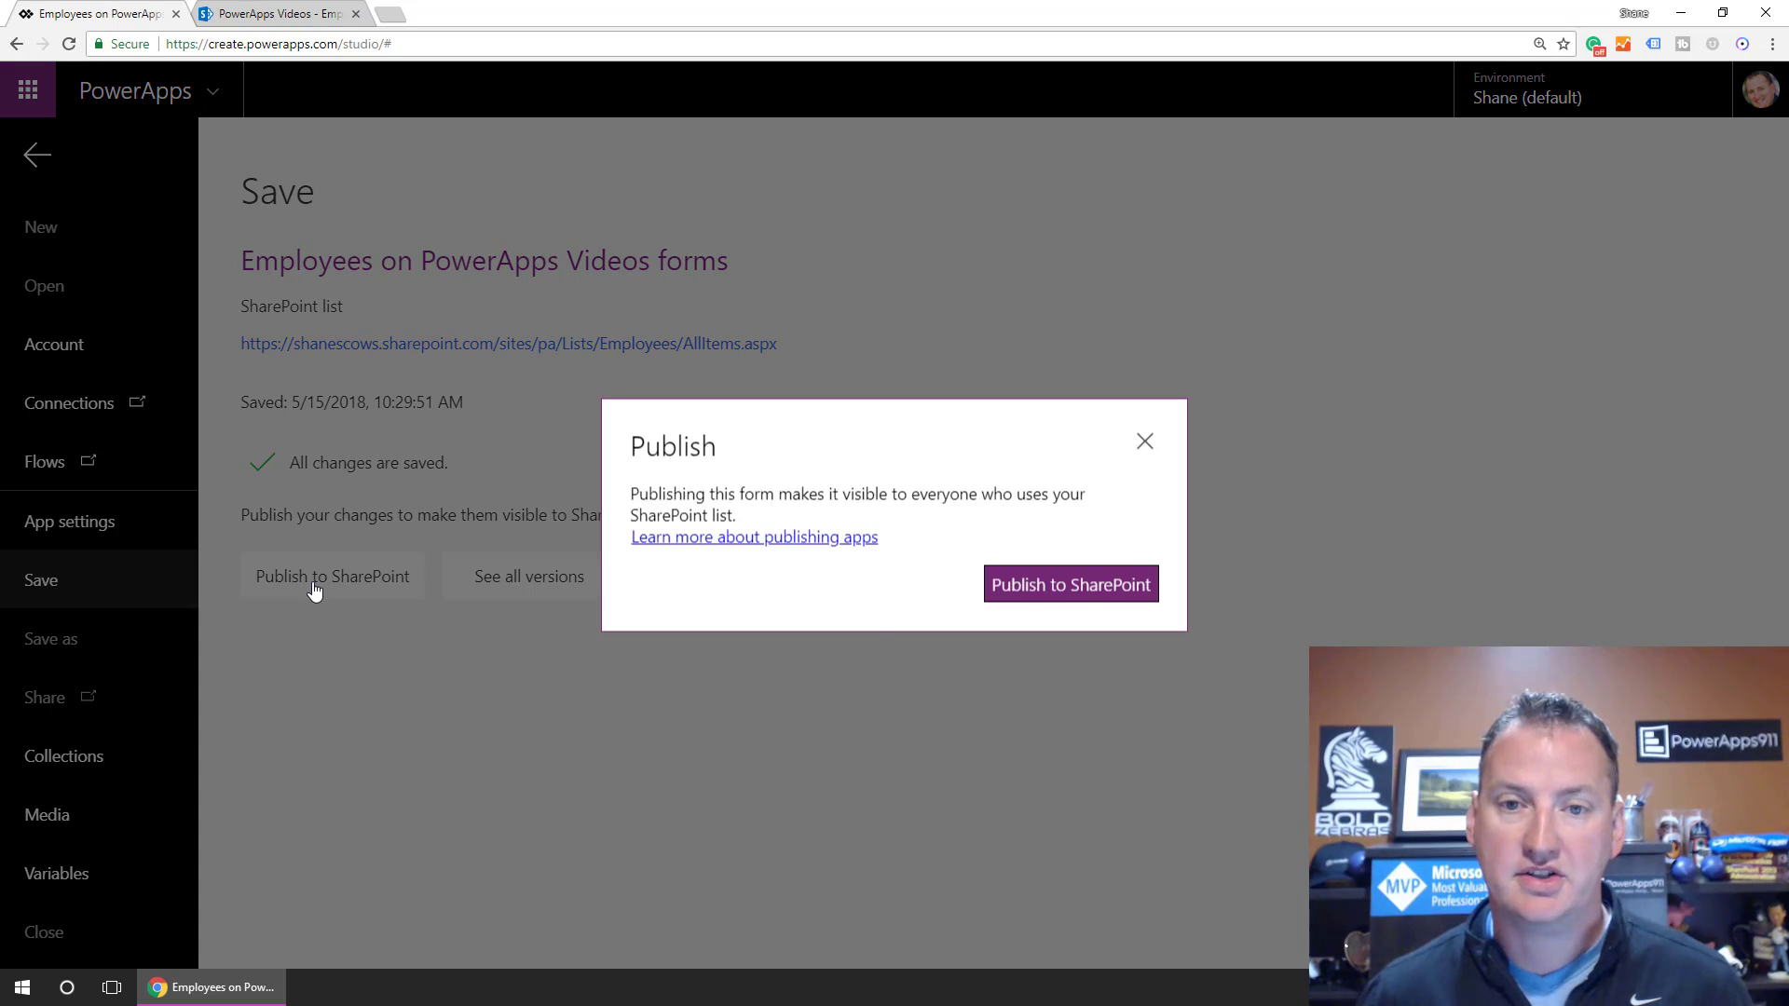
pyautogui.click(1078, 591)
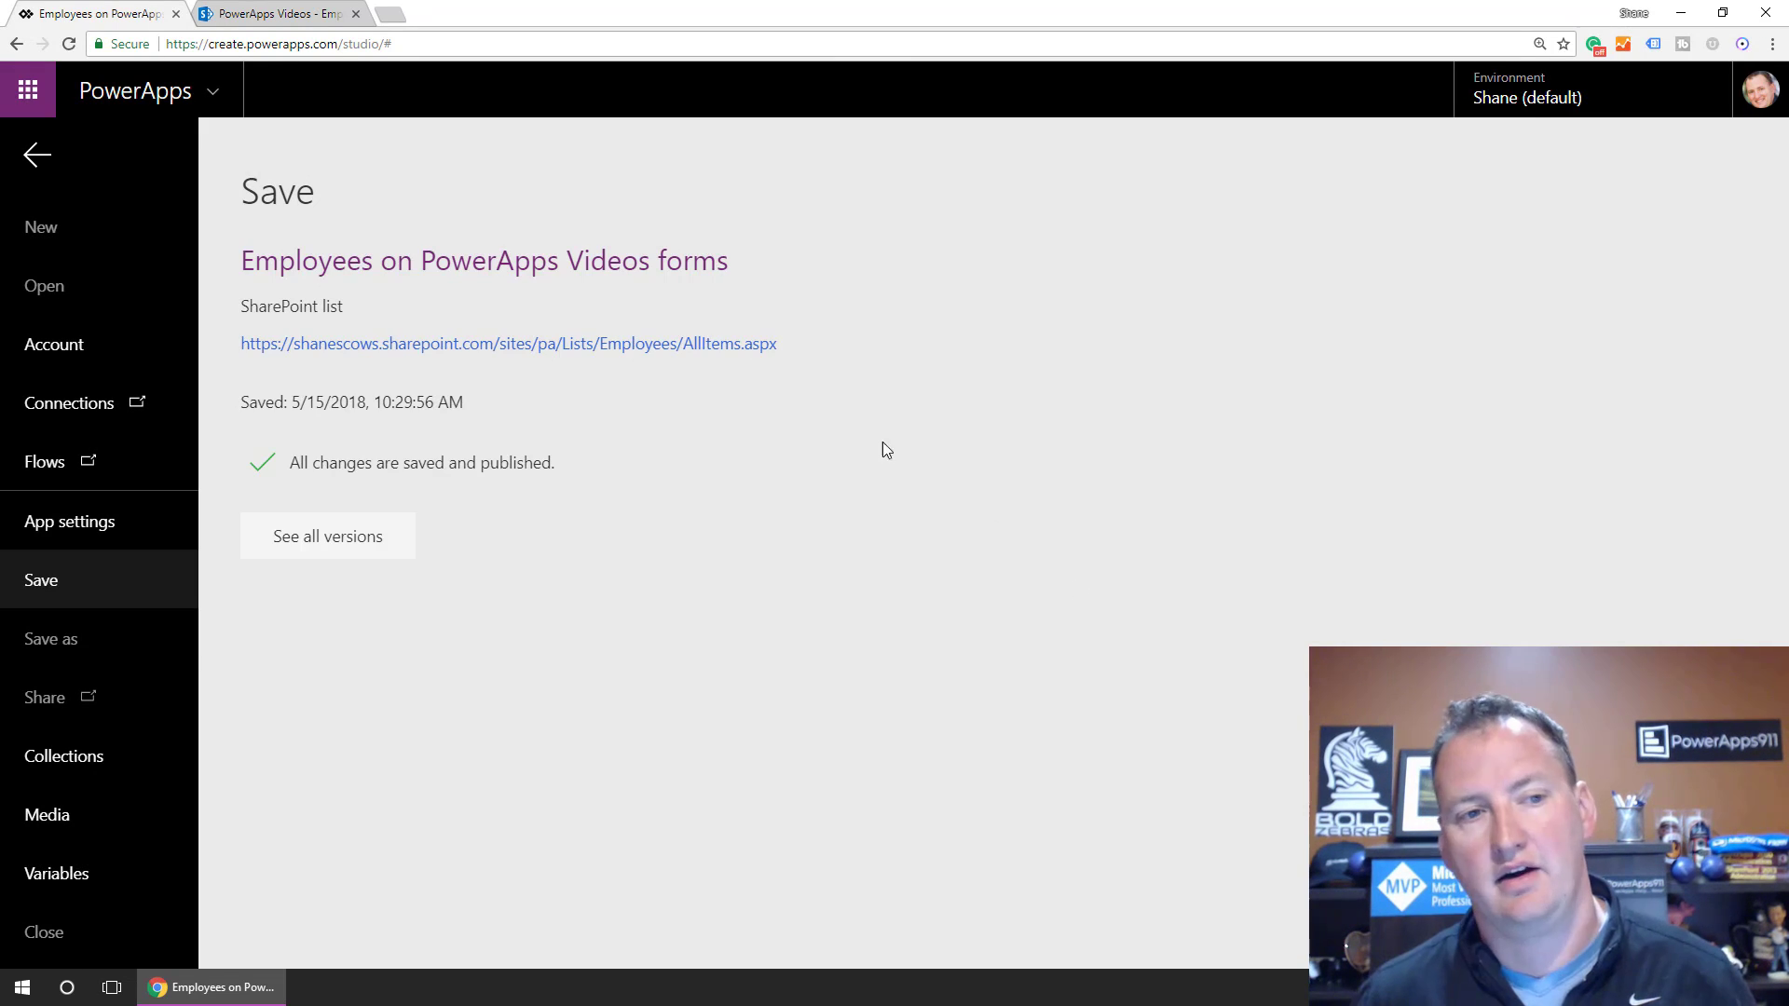
pyautogui.click(255, 20)
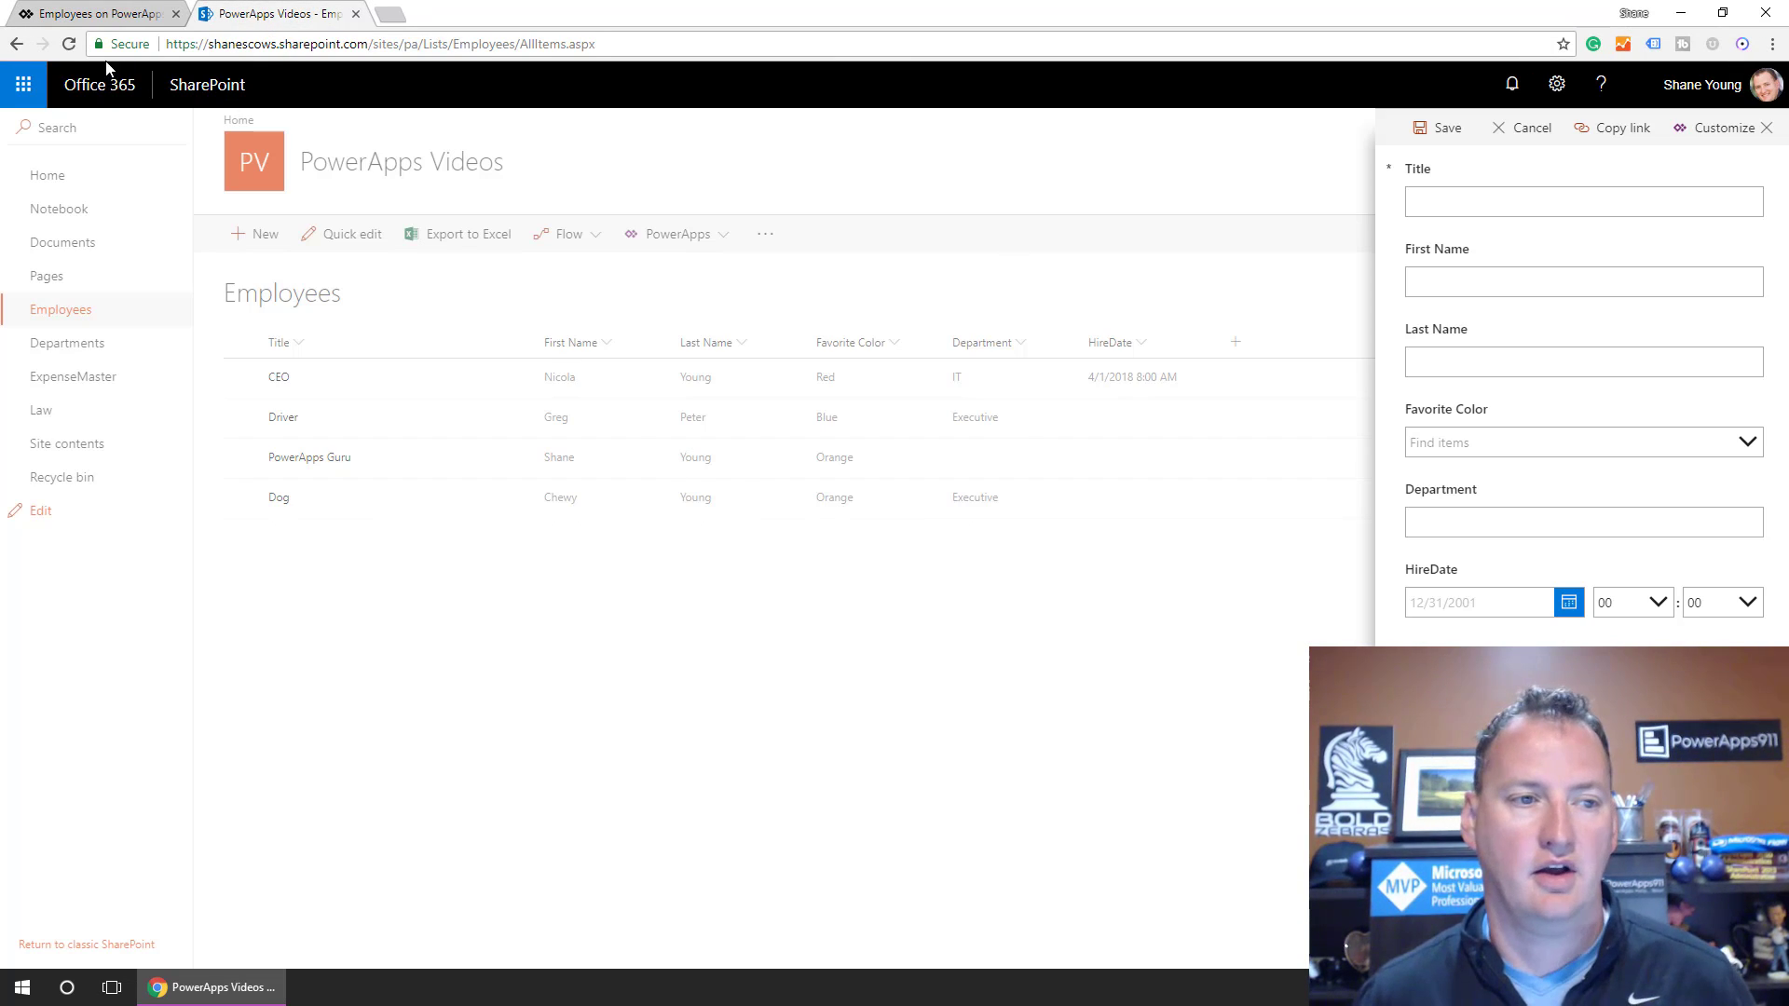
# Reload the Employees list and open the CEO item with the published form.
pyautogui.click(75, 44)
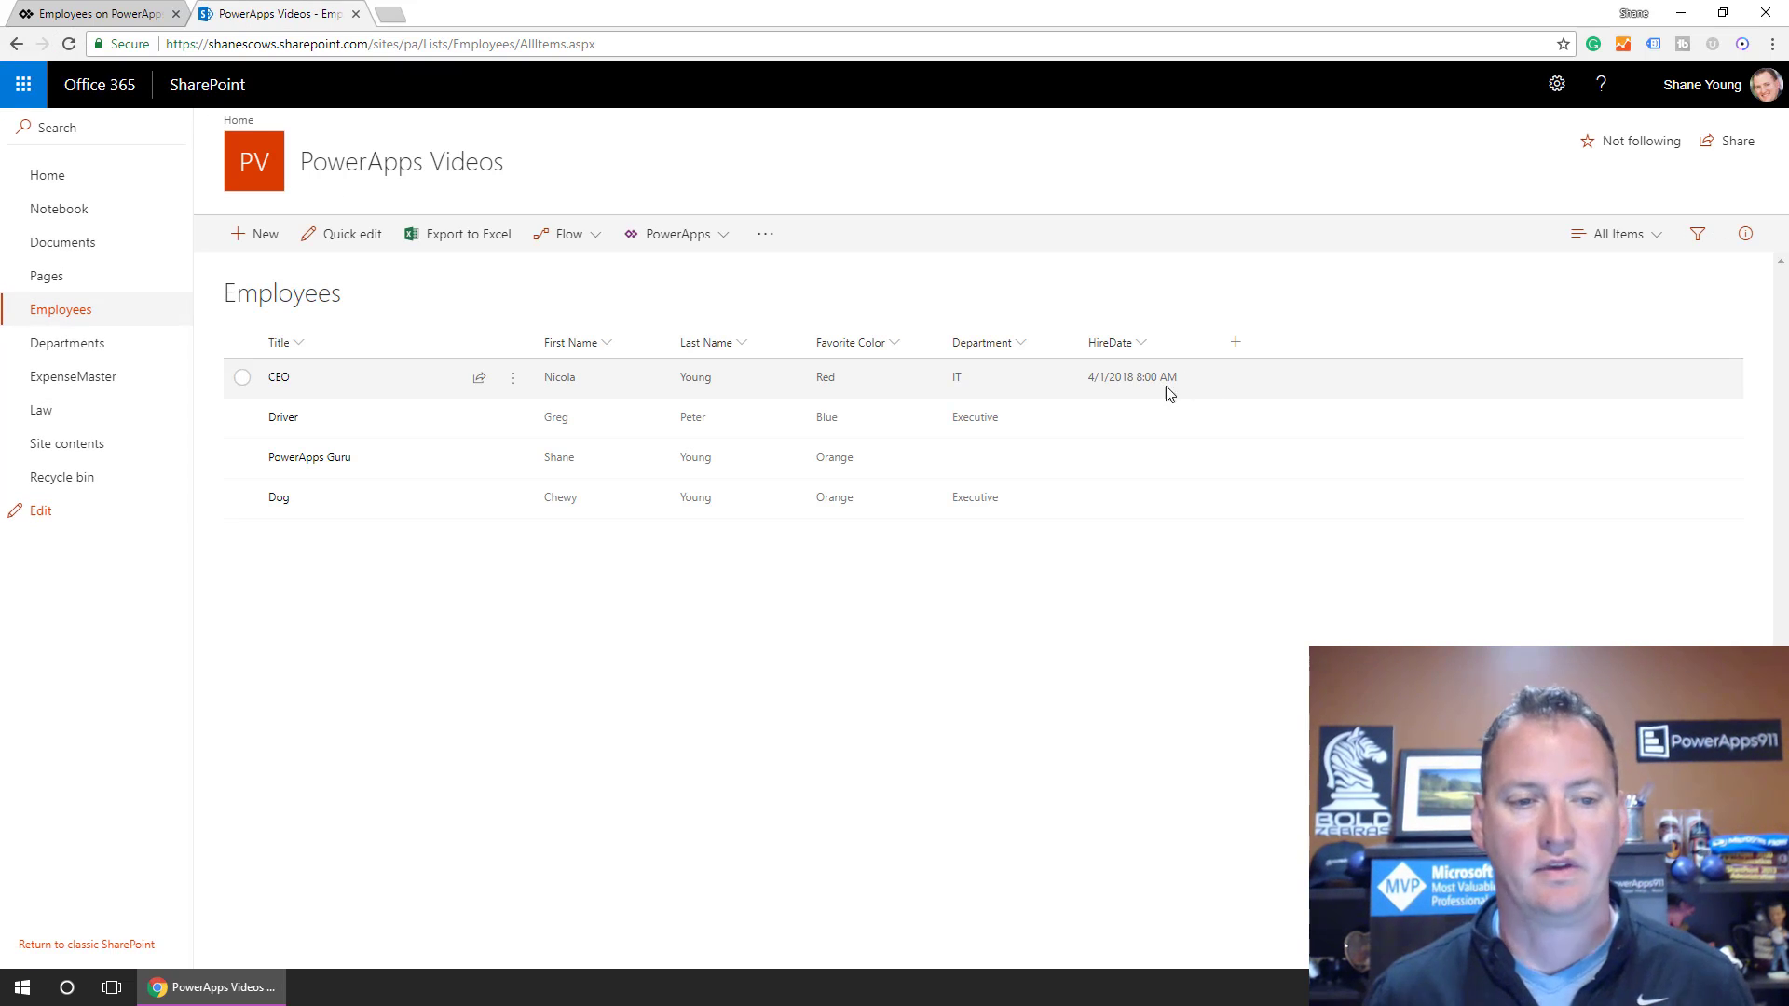
pyautogui.click(279, 379)
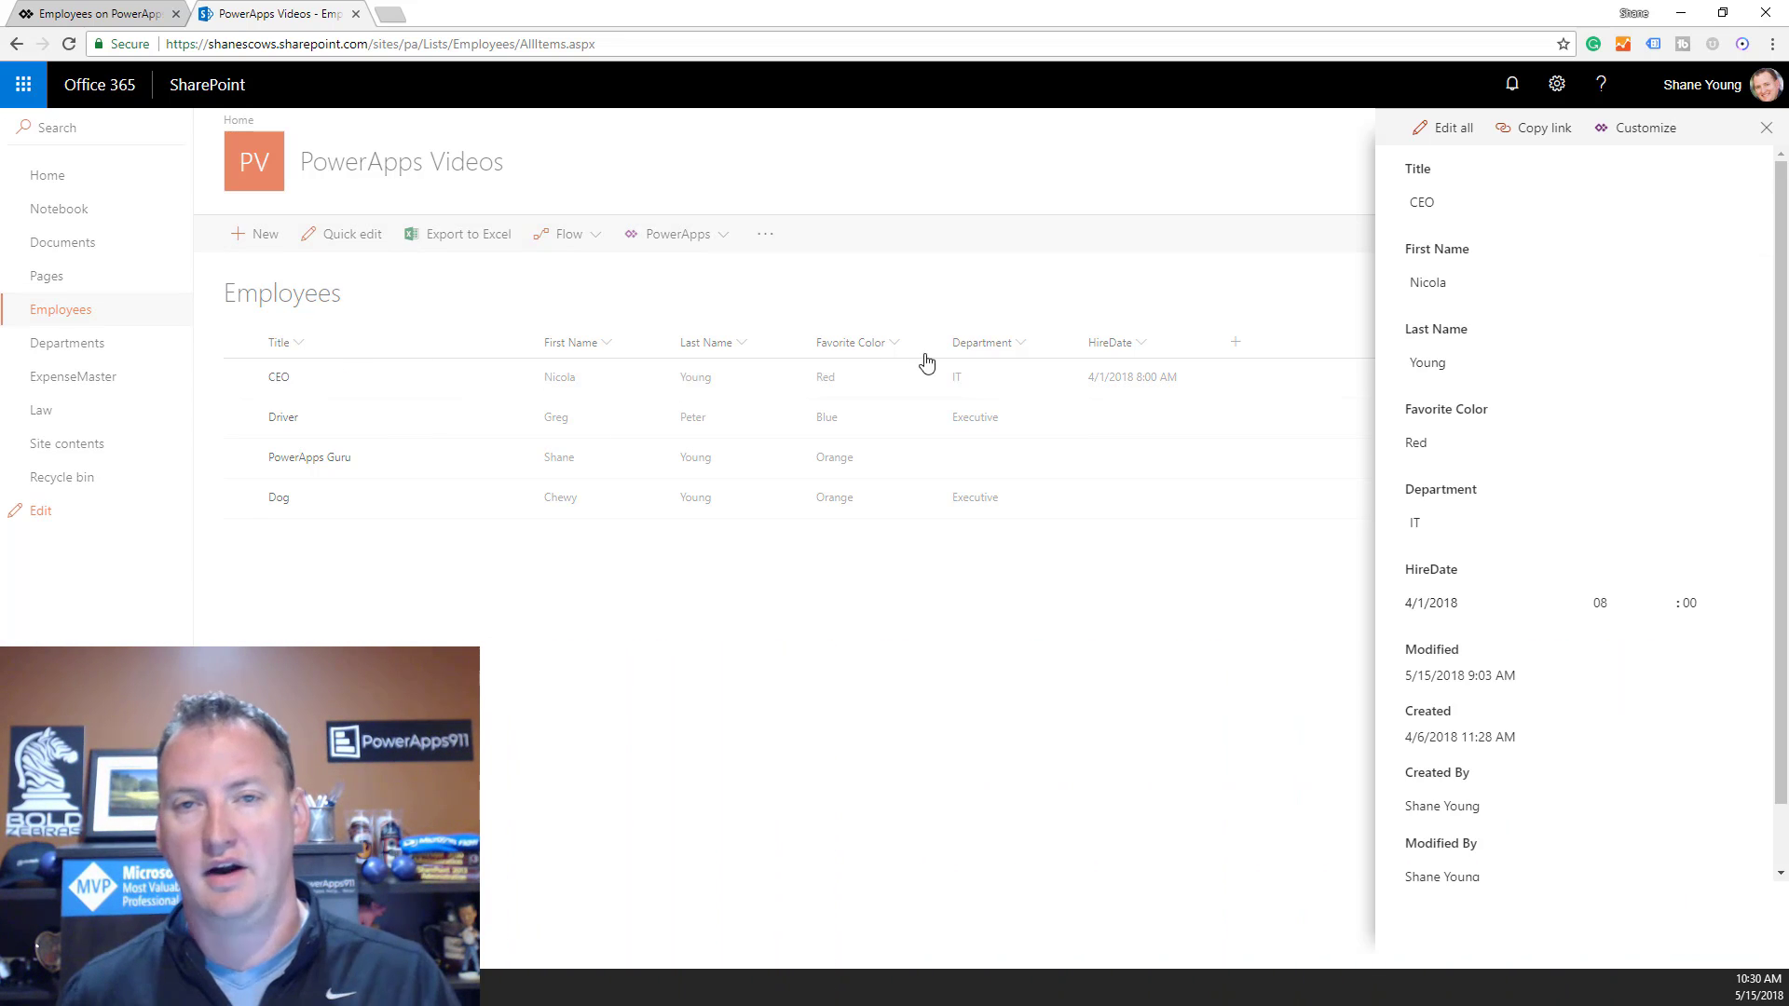
pyautogui.click(69, 45)
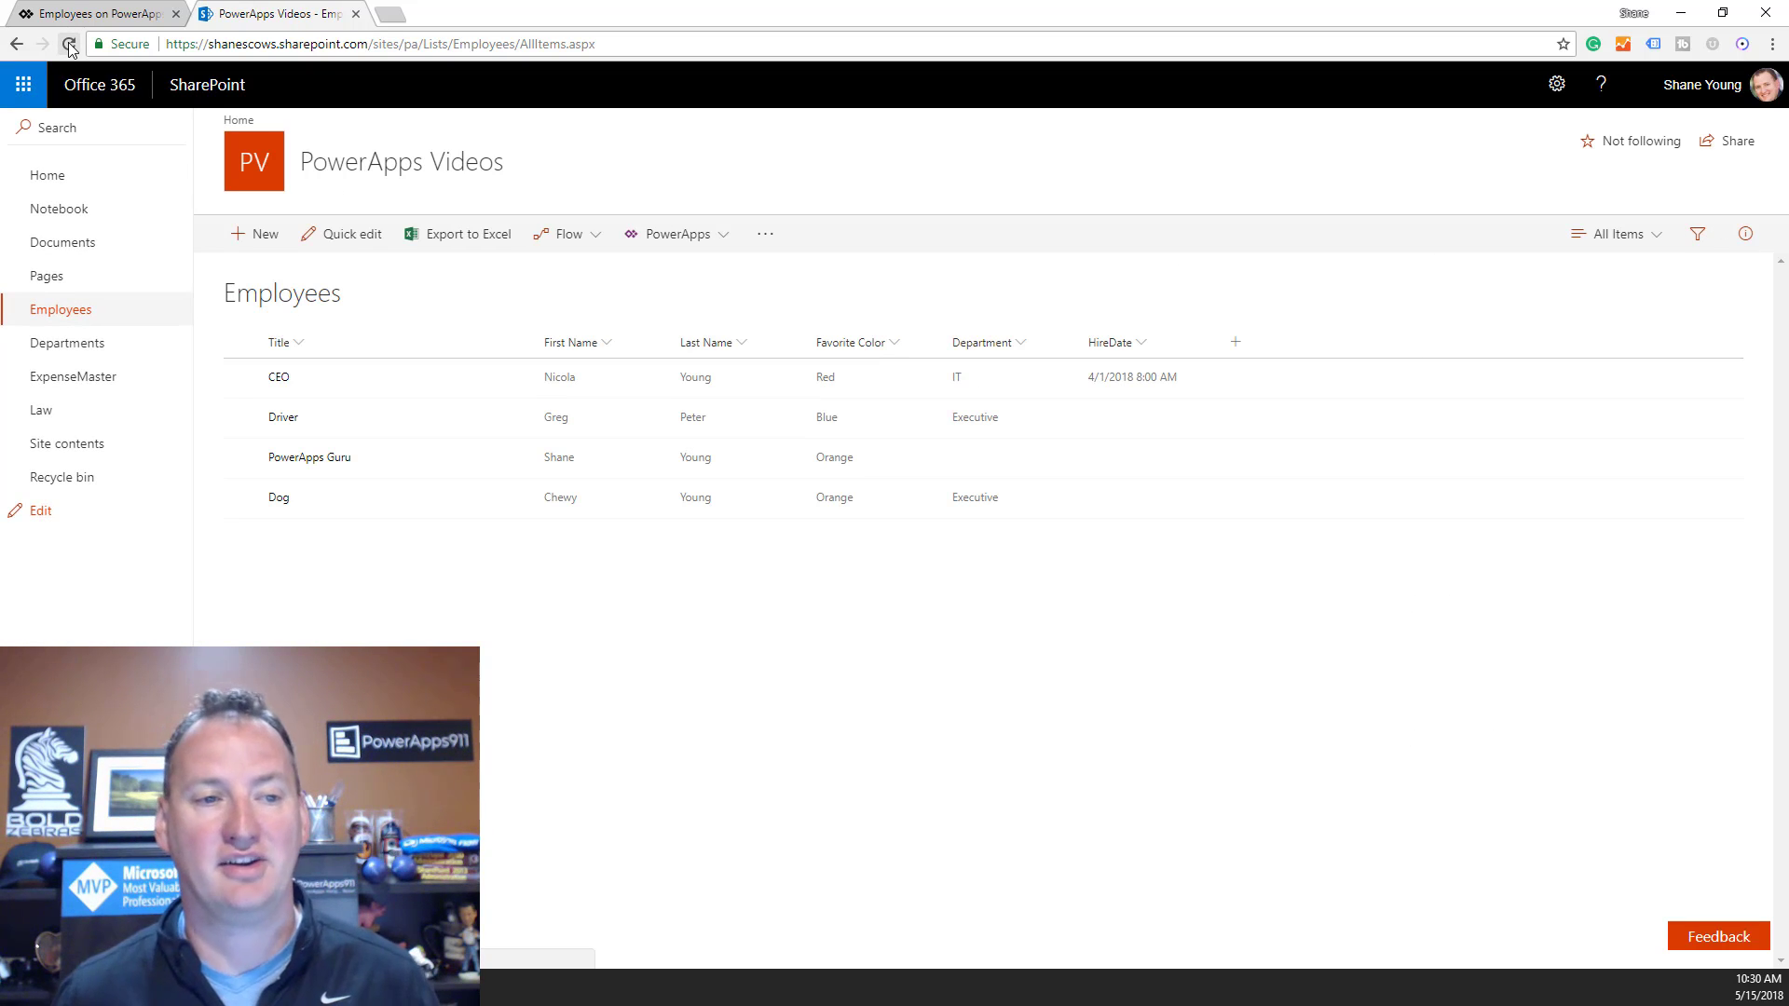
pyautogui.click(279, 379)
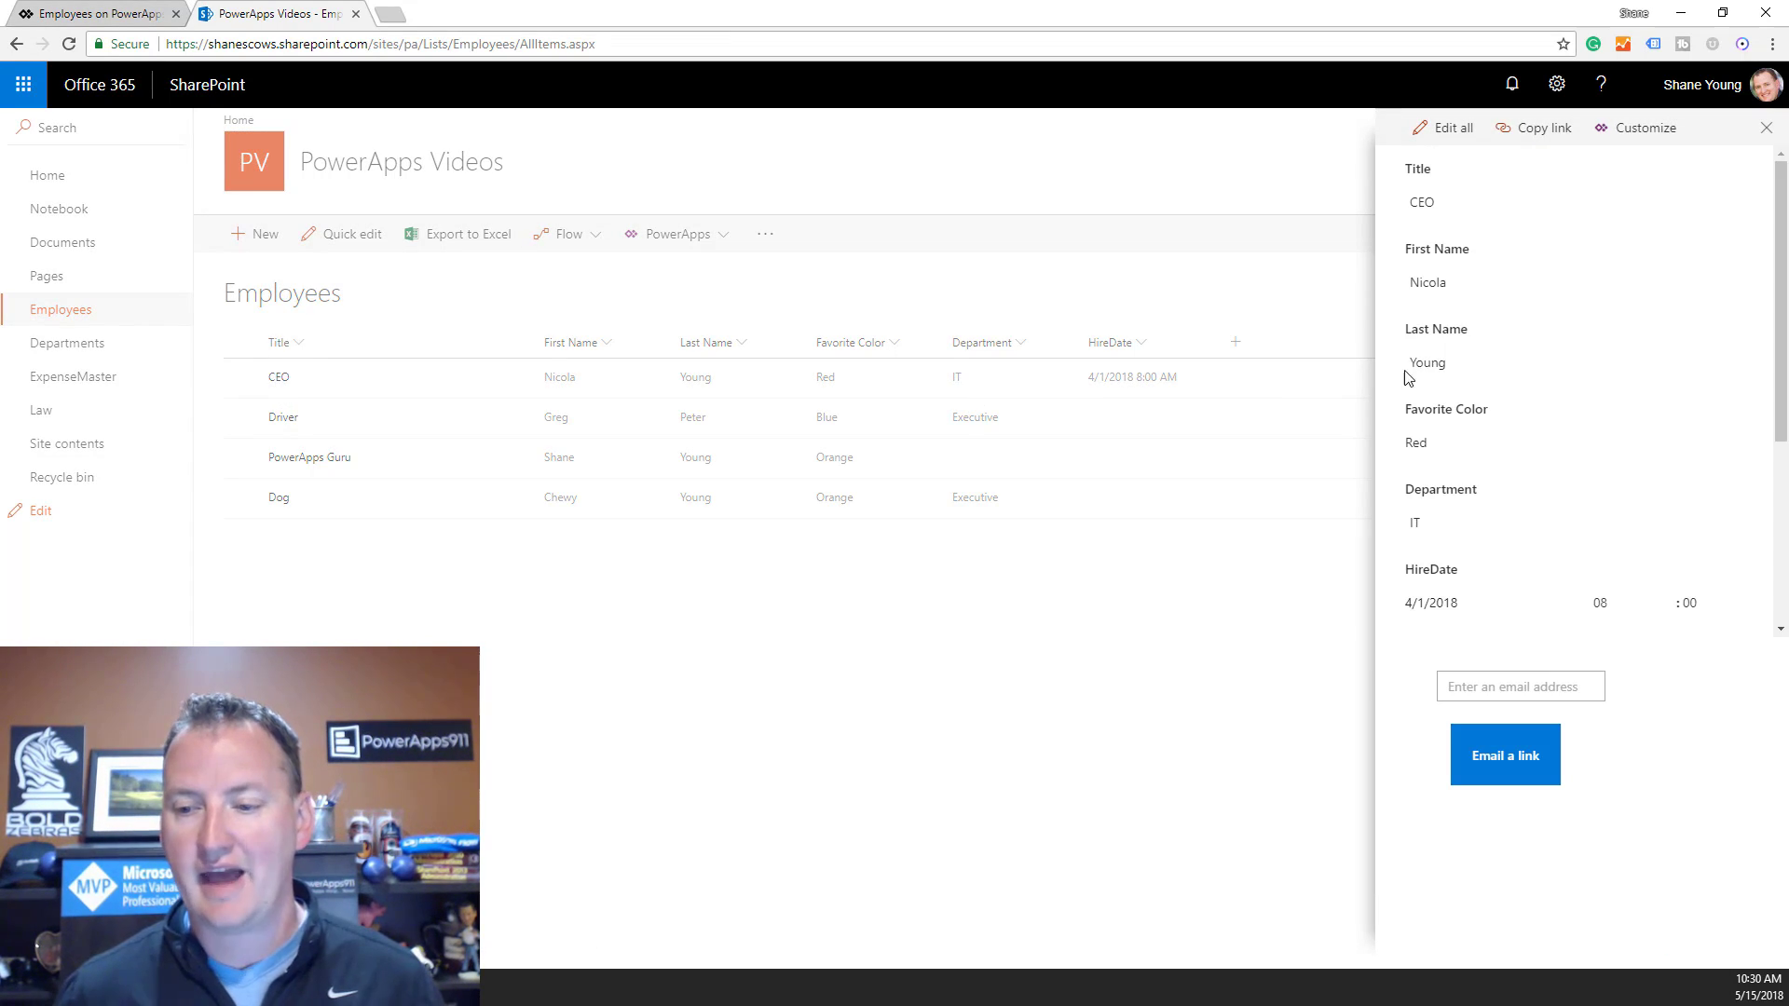
# Enter a recipient email address and send the item link with Email a link.
pyautogui.click(1504, 690)
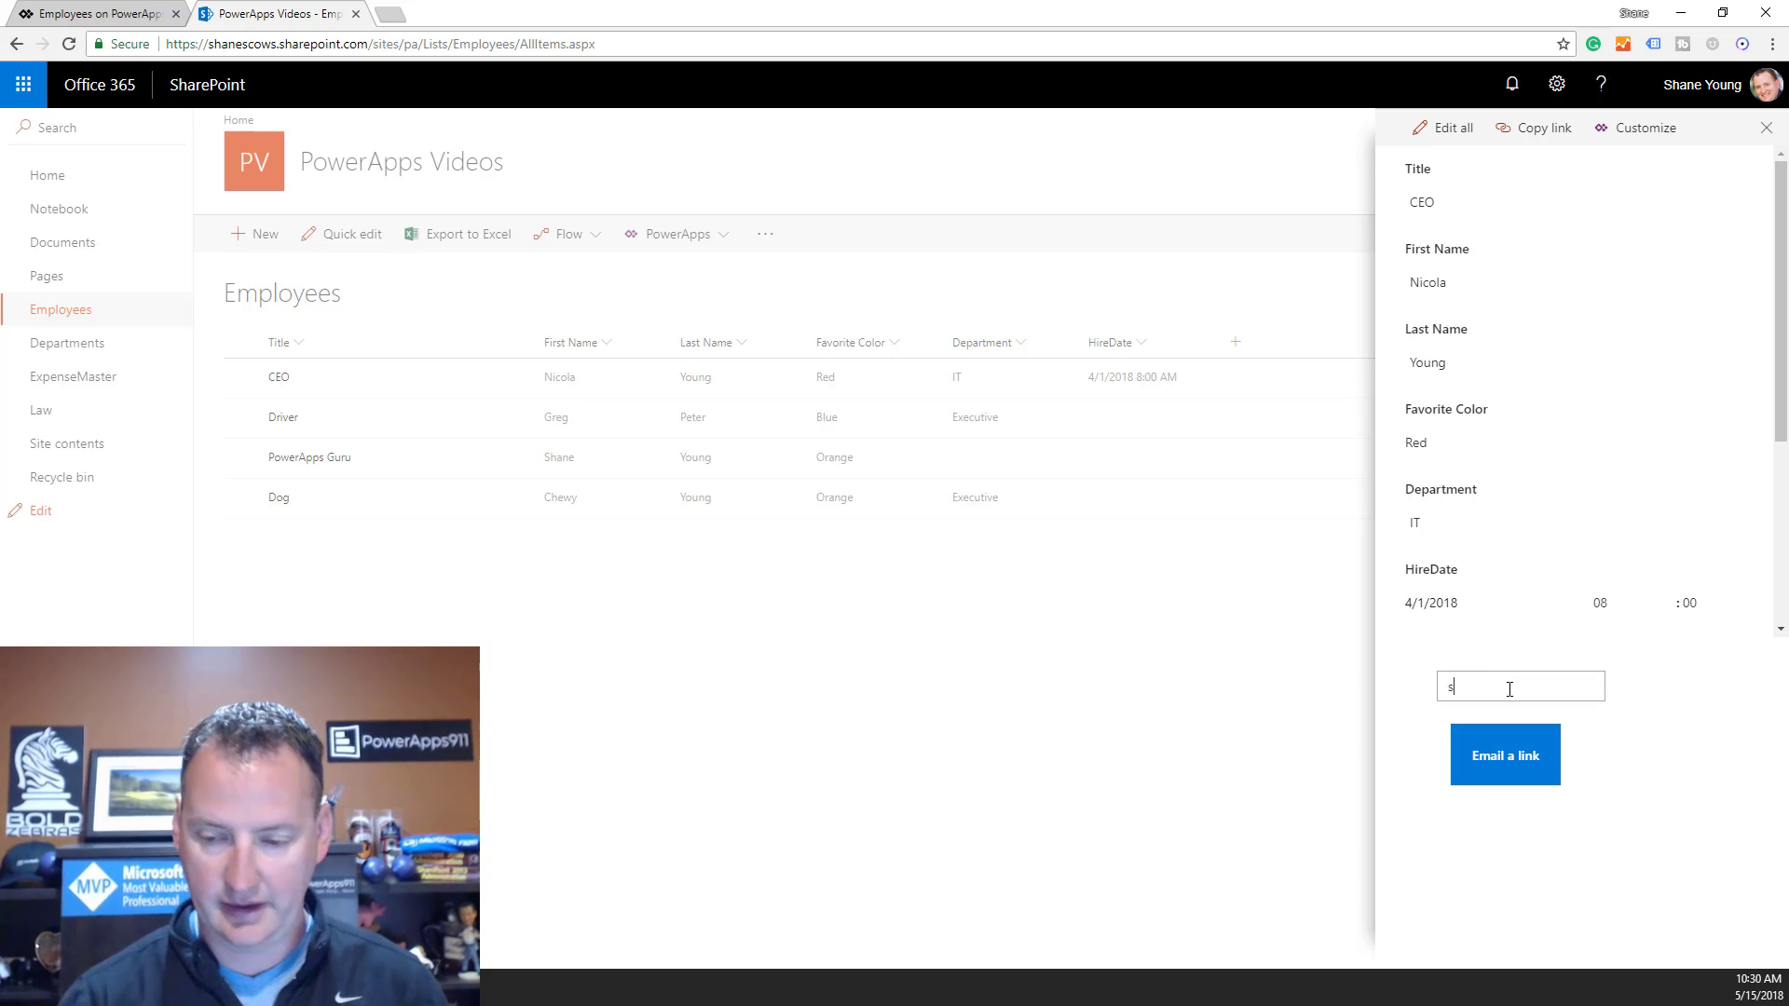
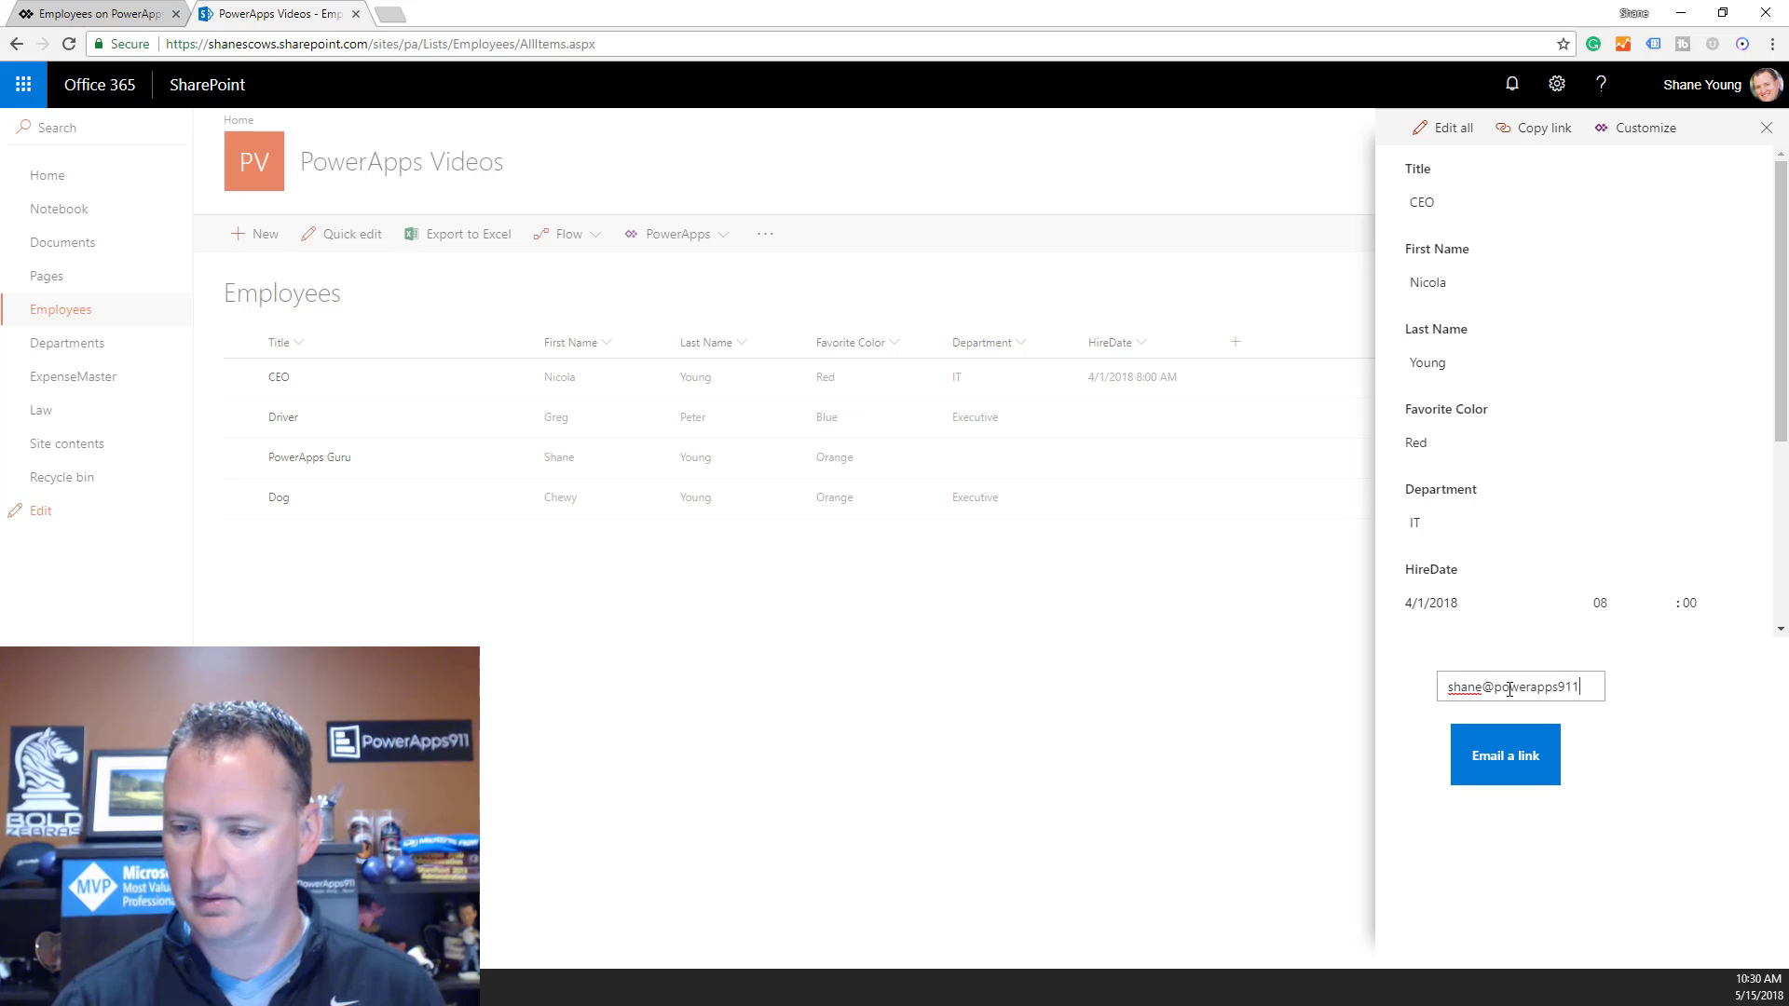
pyautogui.click(1520, 778)
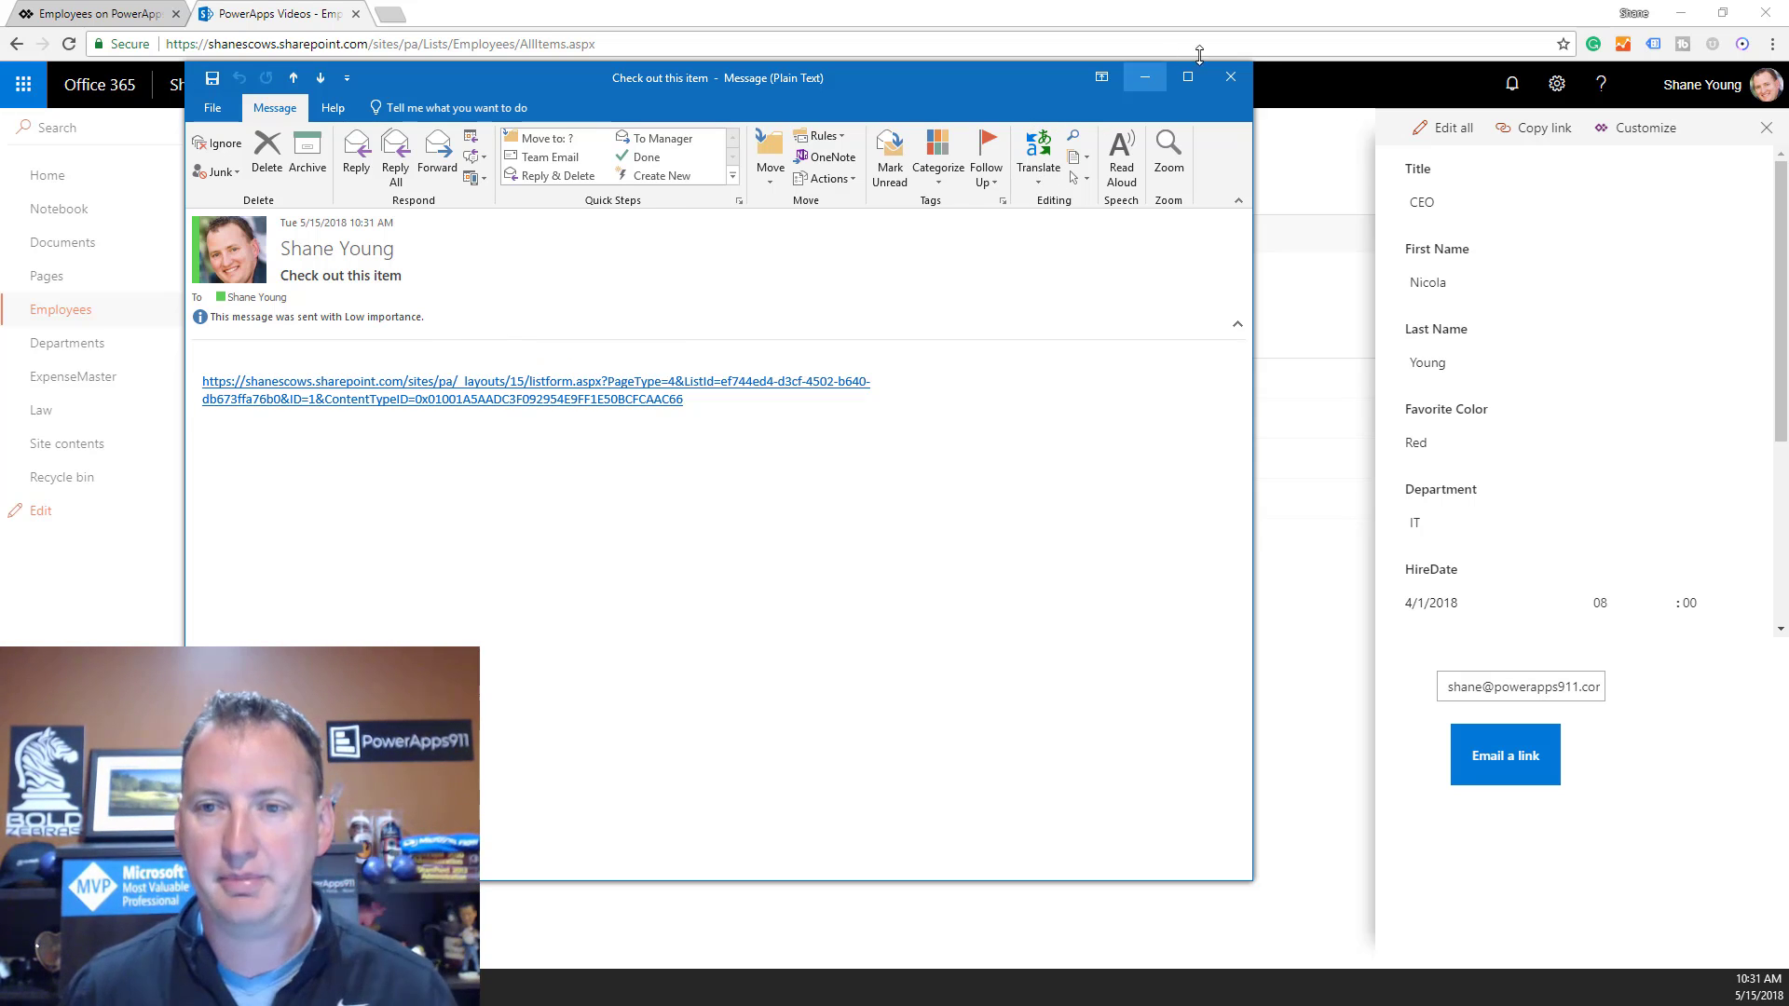
pyautogui.click(1230, 79)
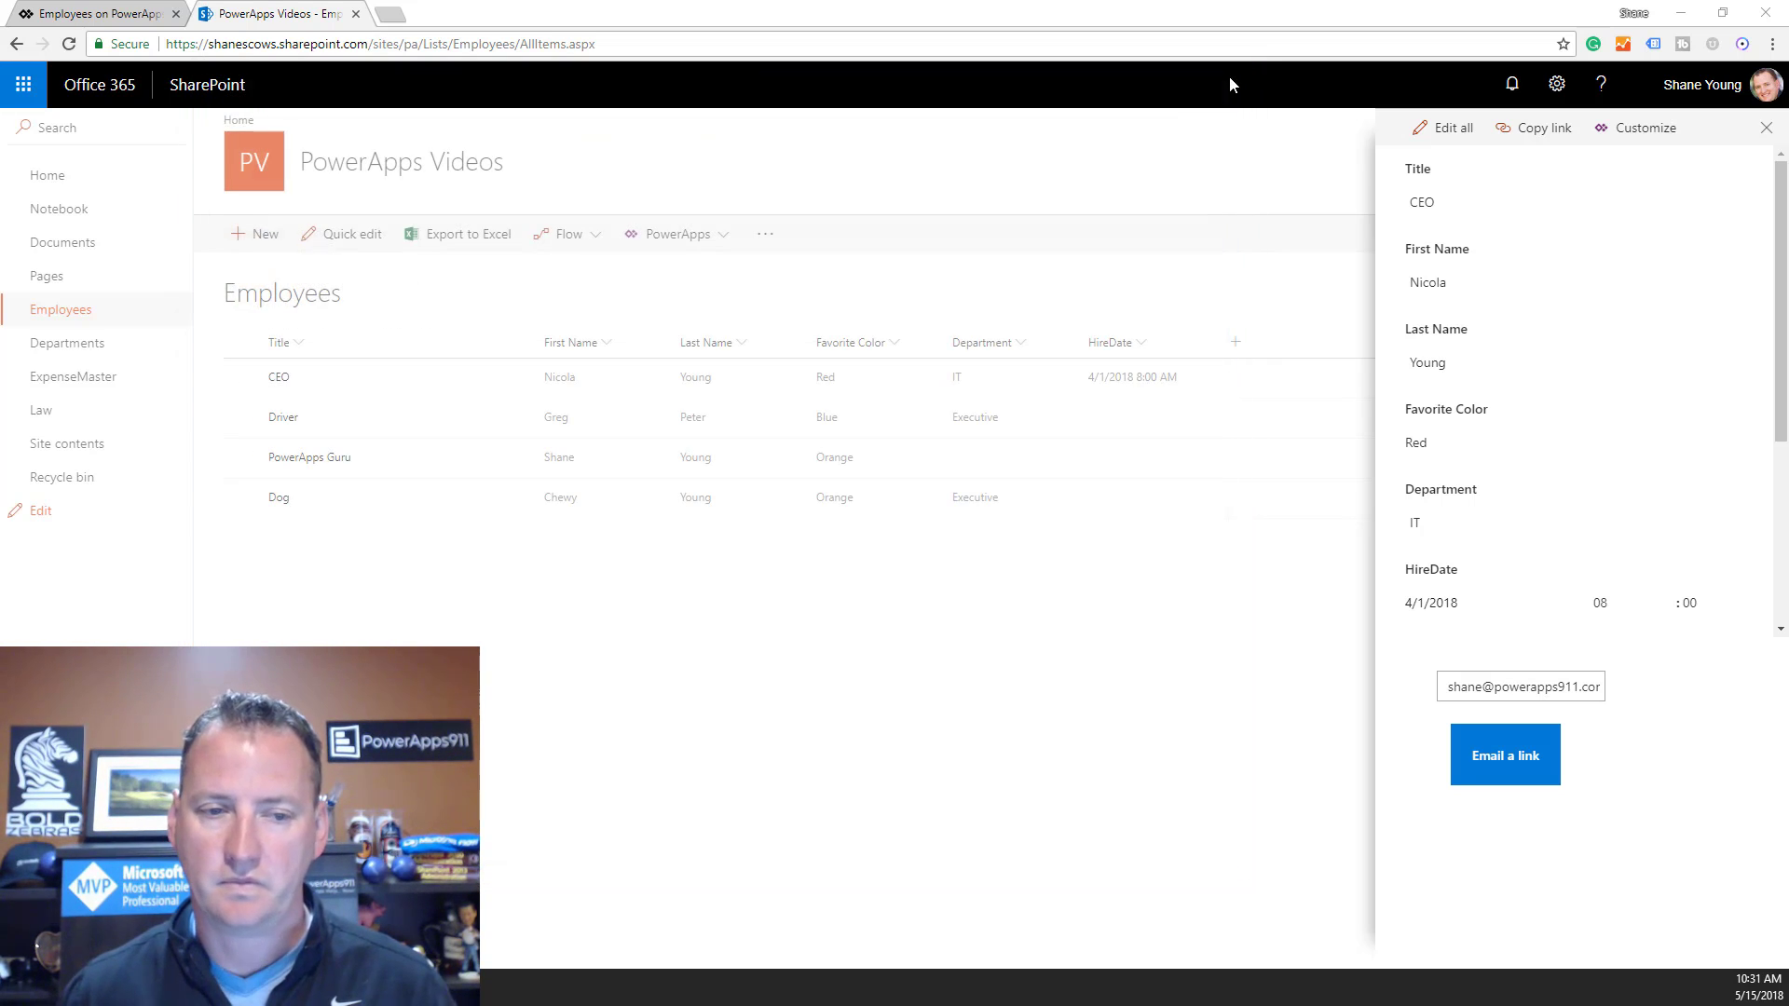
pyautogui.click(102, 13)
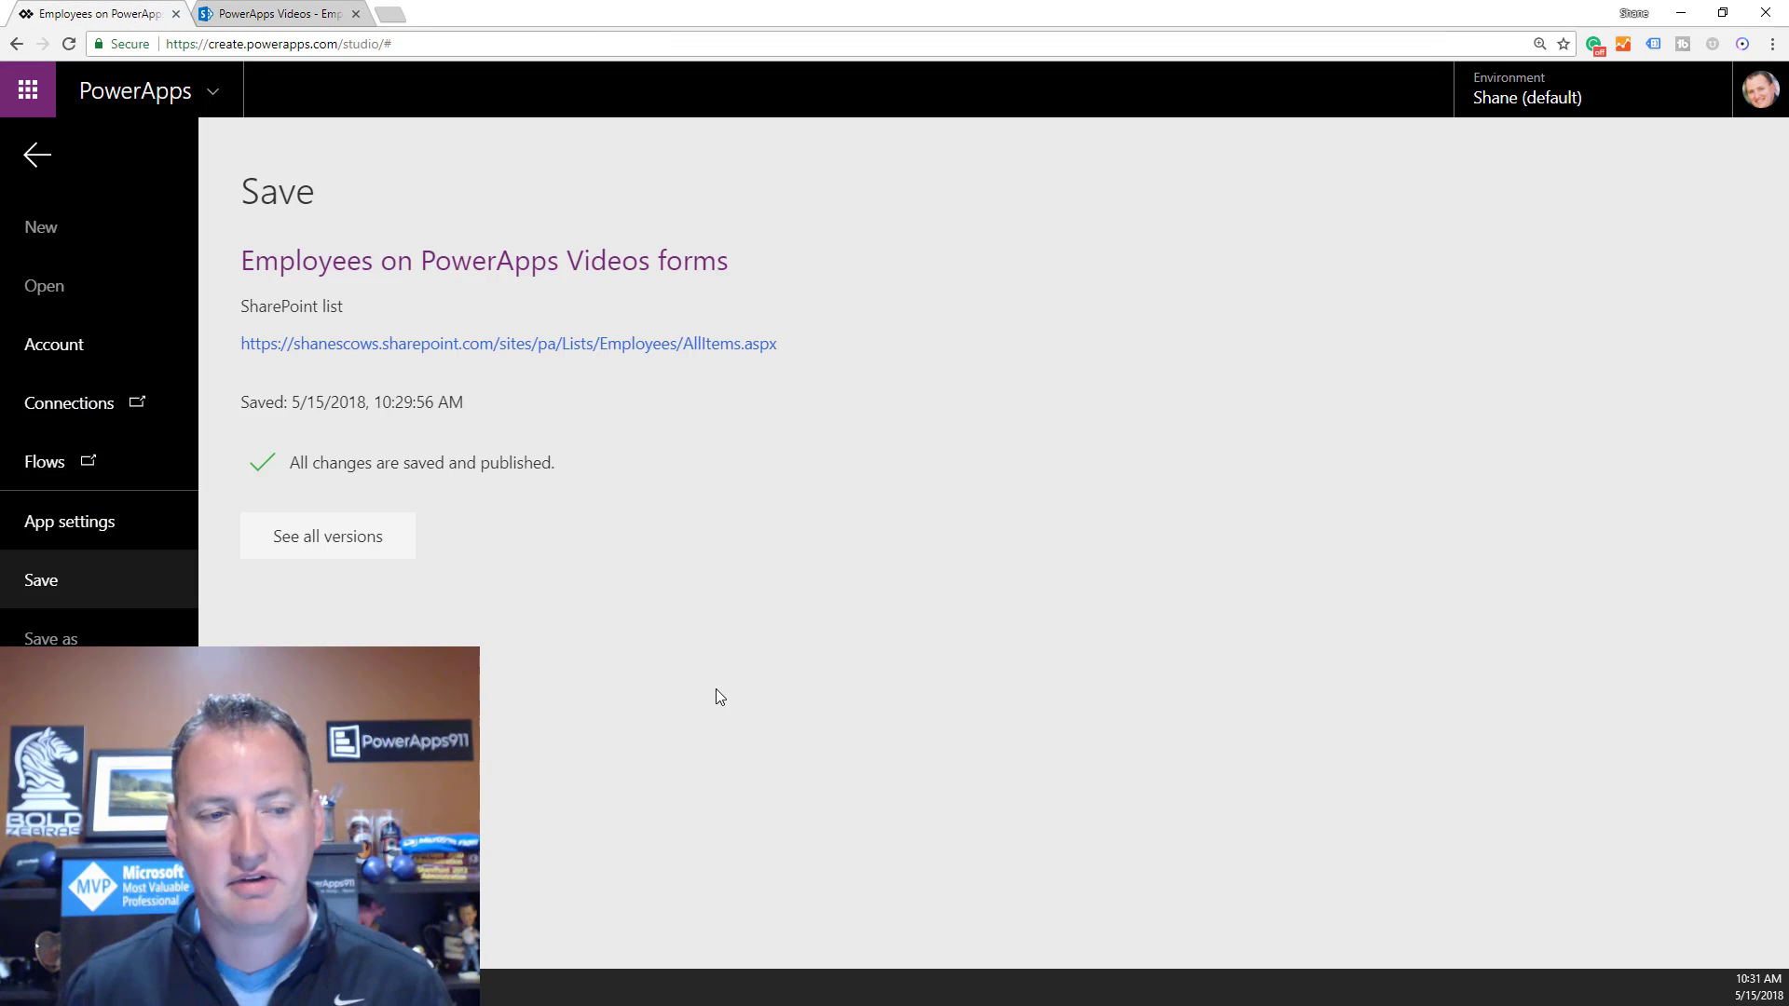
pyautogui.click(38, 158)
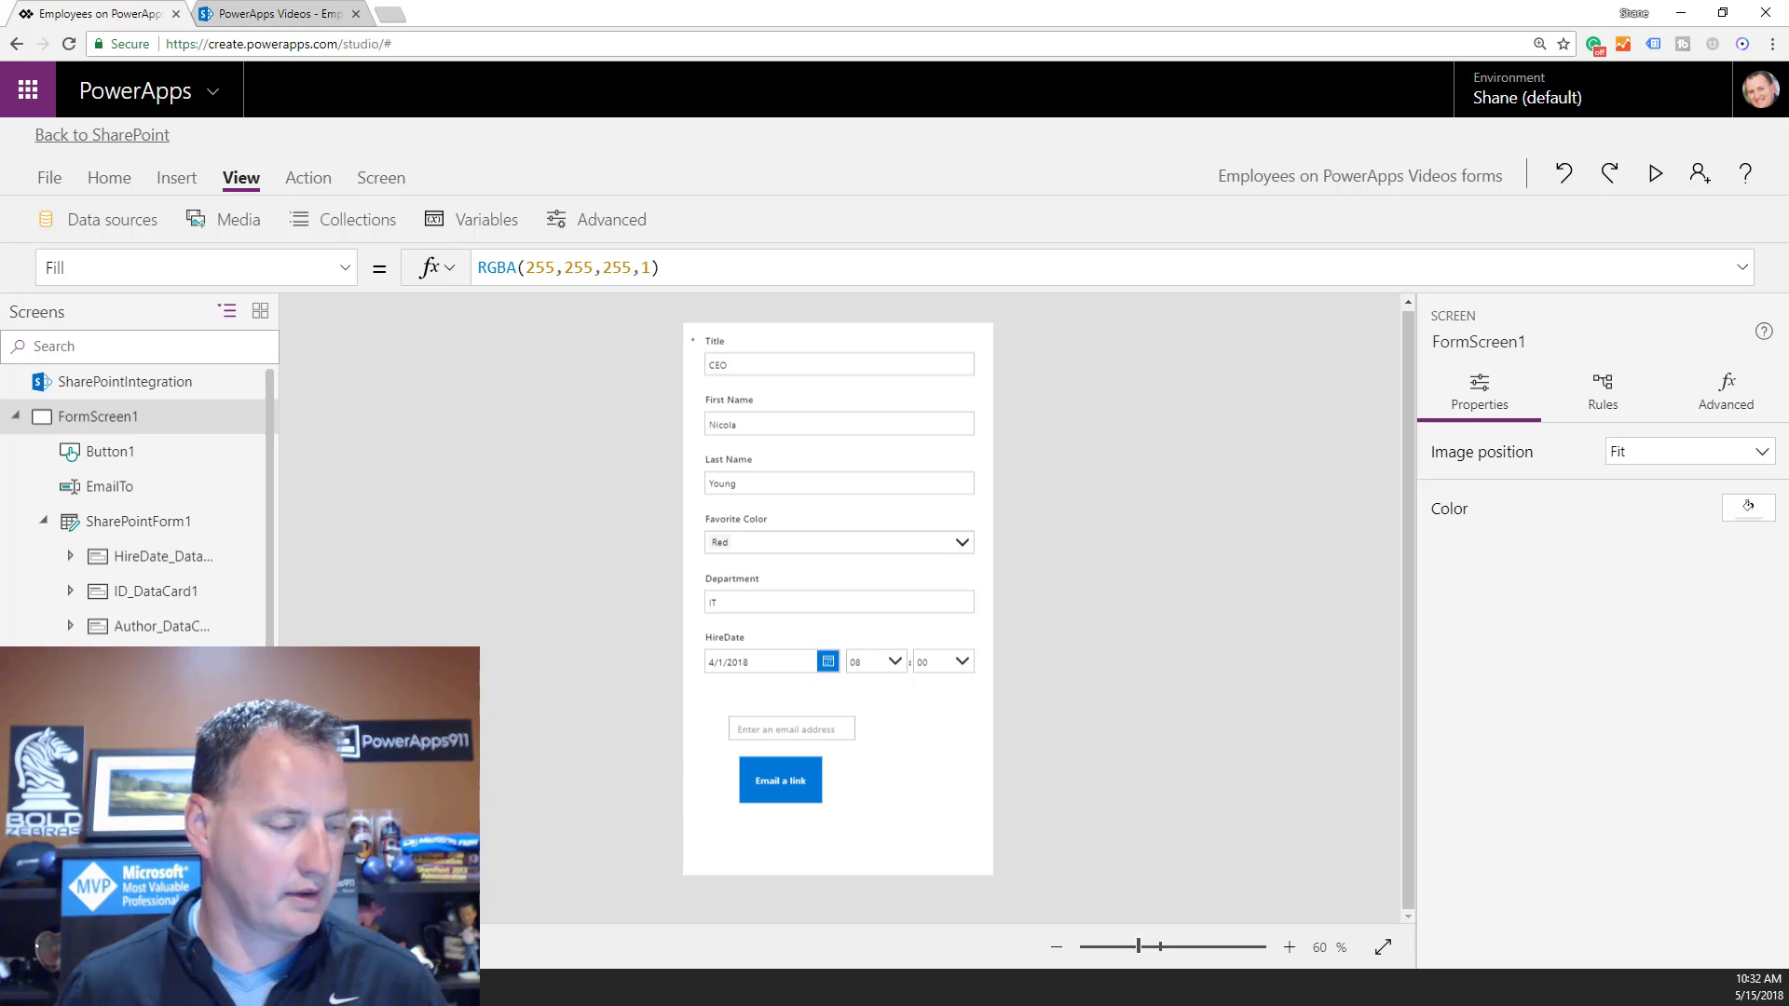
pyautogui.moveTo(0, 37); pyautogui.dragTo(611, 0)
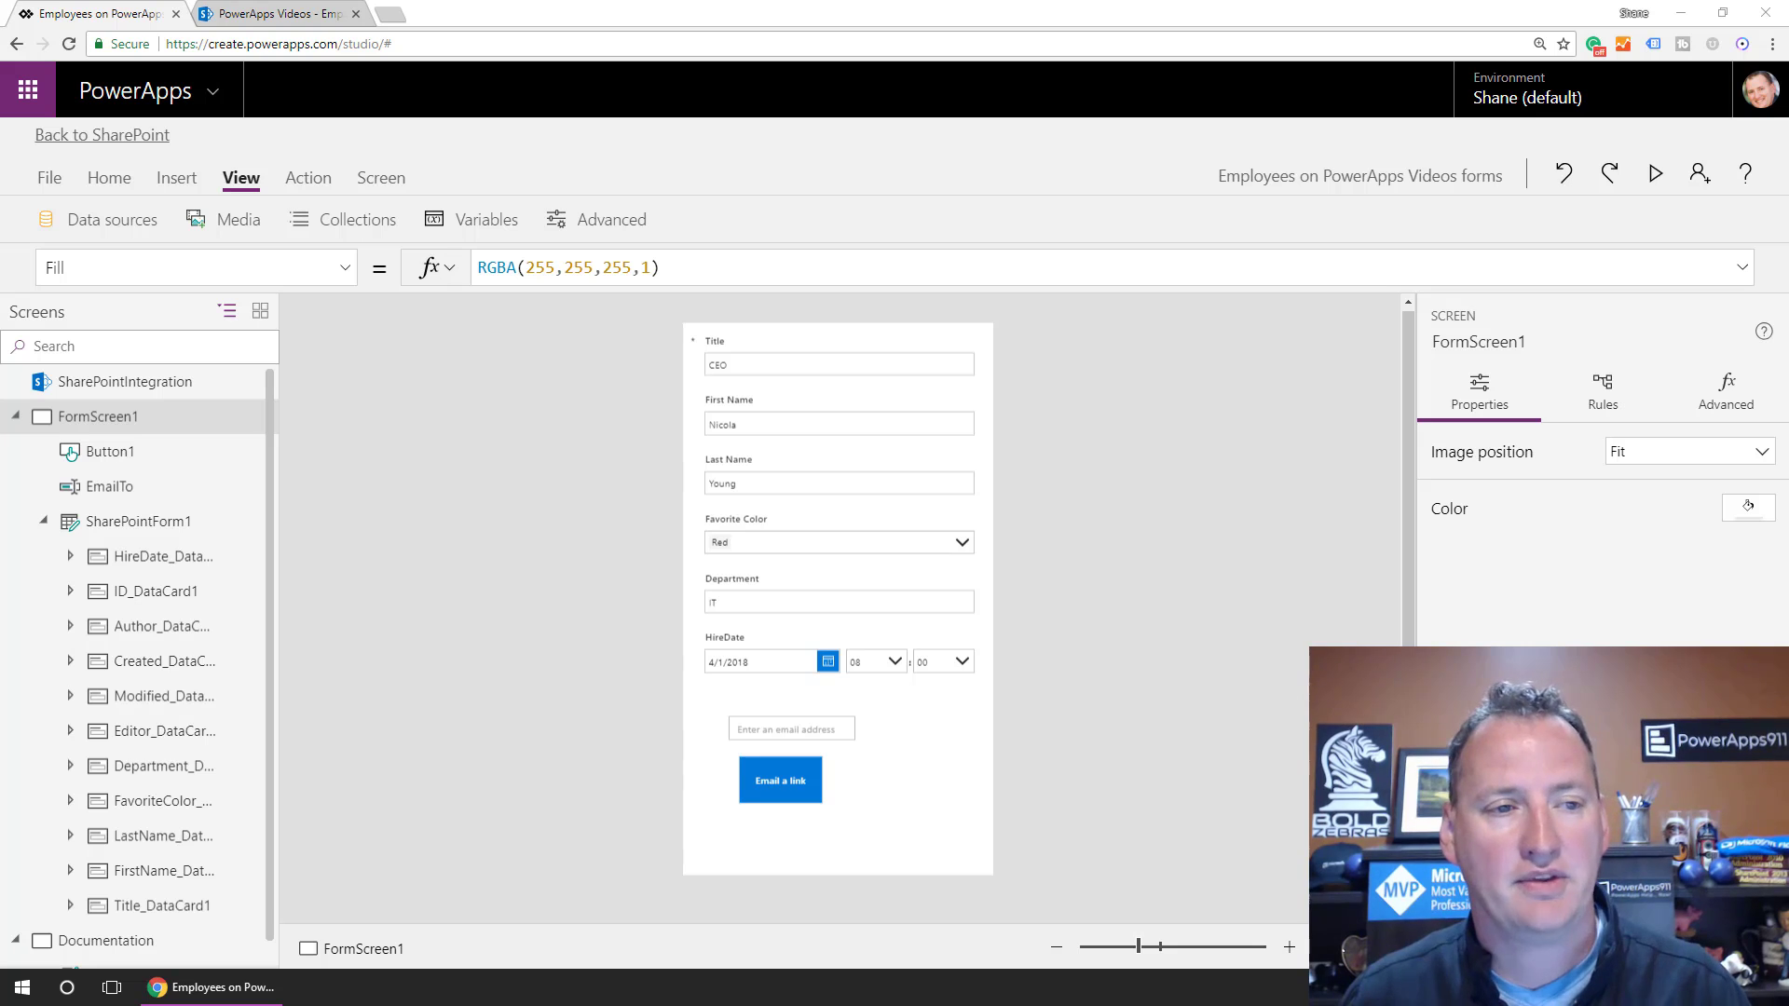
pyautogui.click(277, 15)
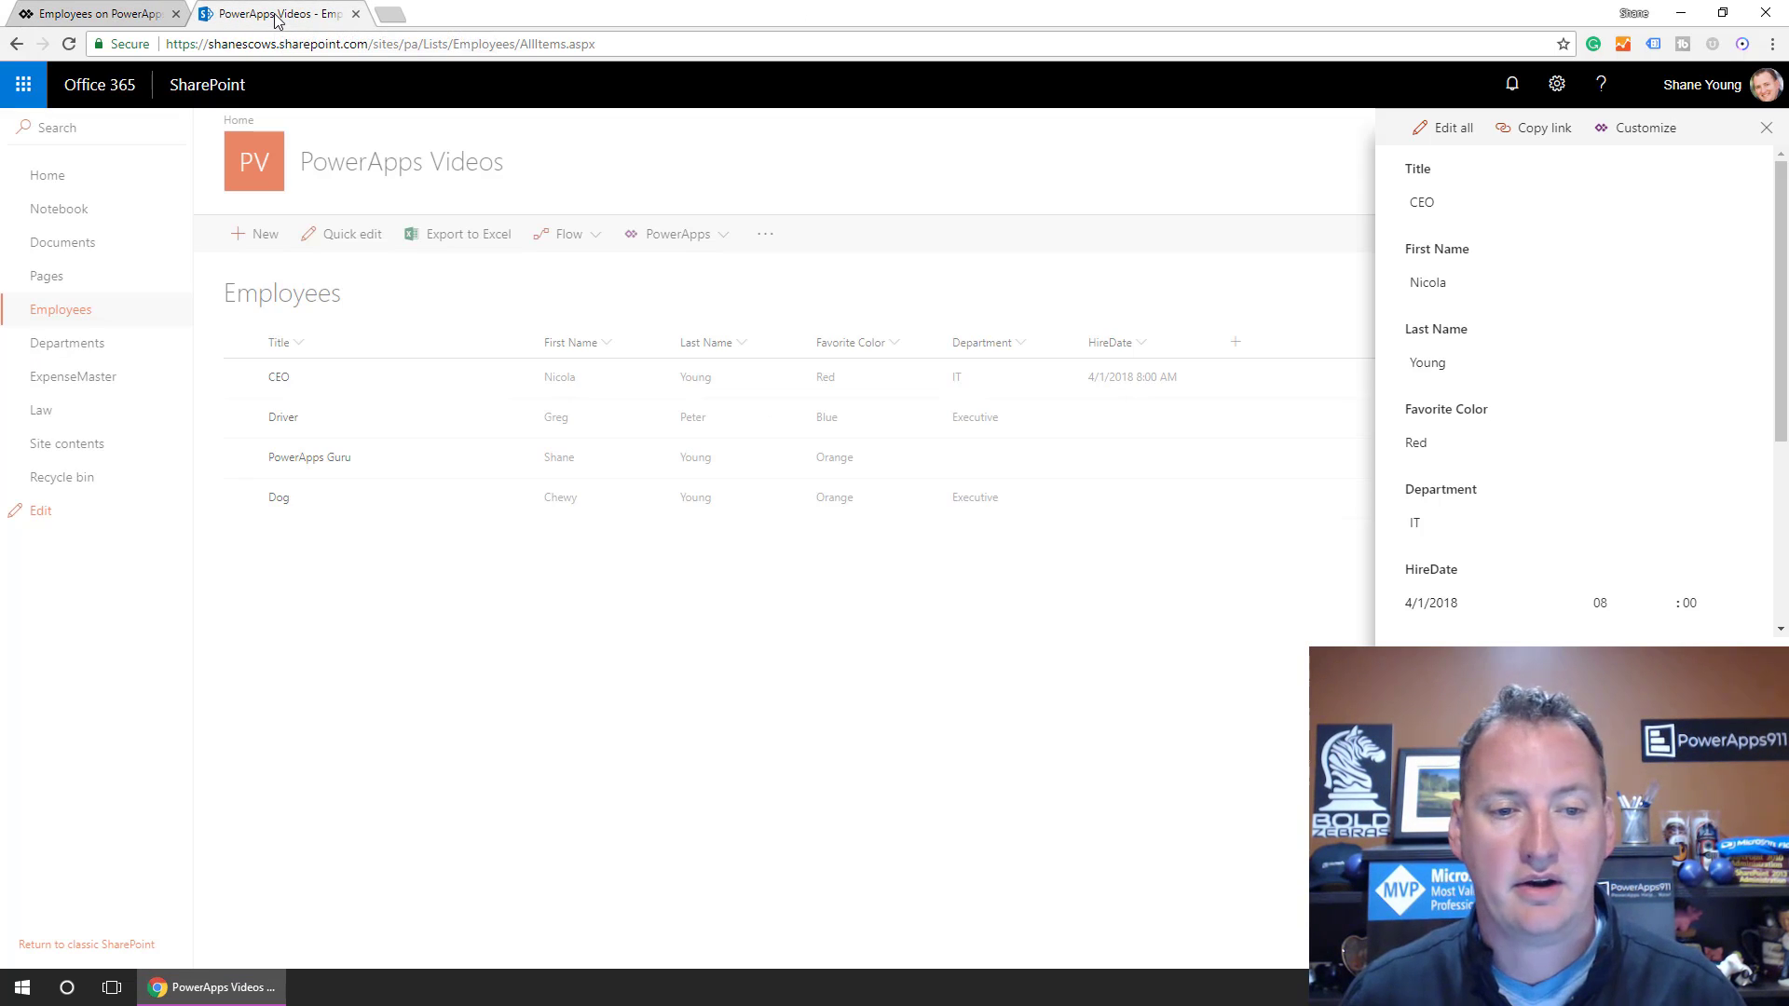
# Close the item panel and choose 'Use the default SharePoint form' in the Employees list's Form settings.
pyautogui.click(1178, 730)
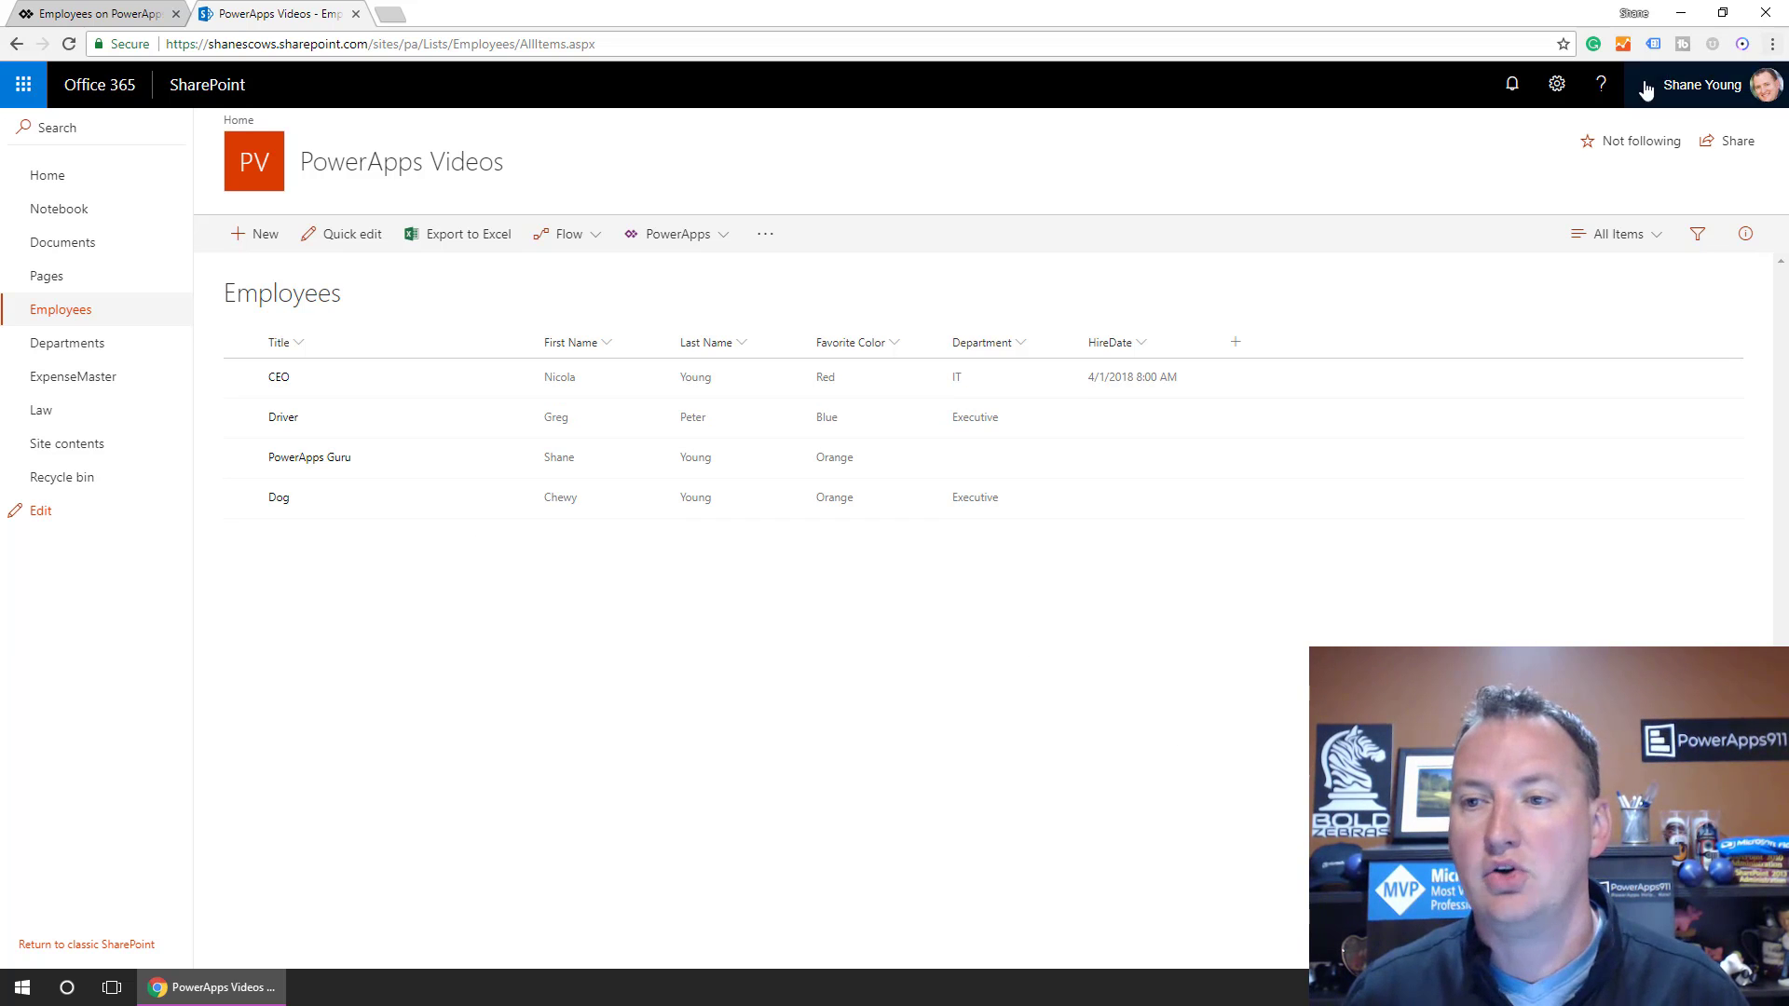
pyautogui.click(1557, 84)
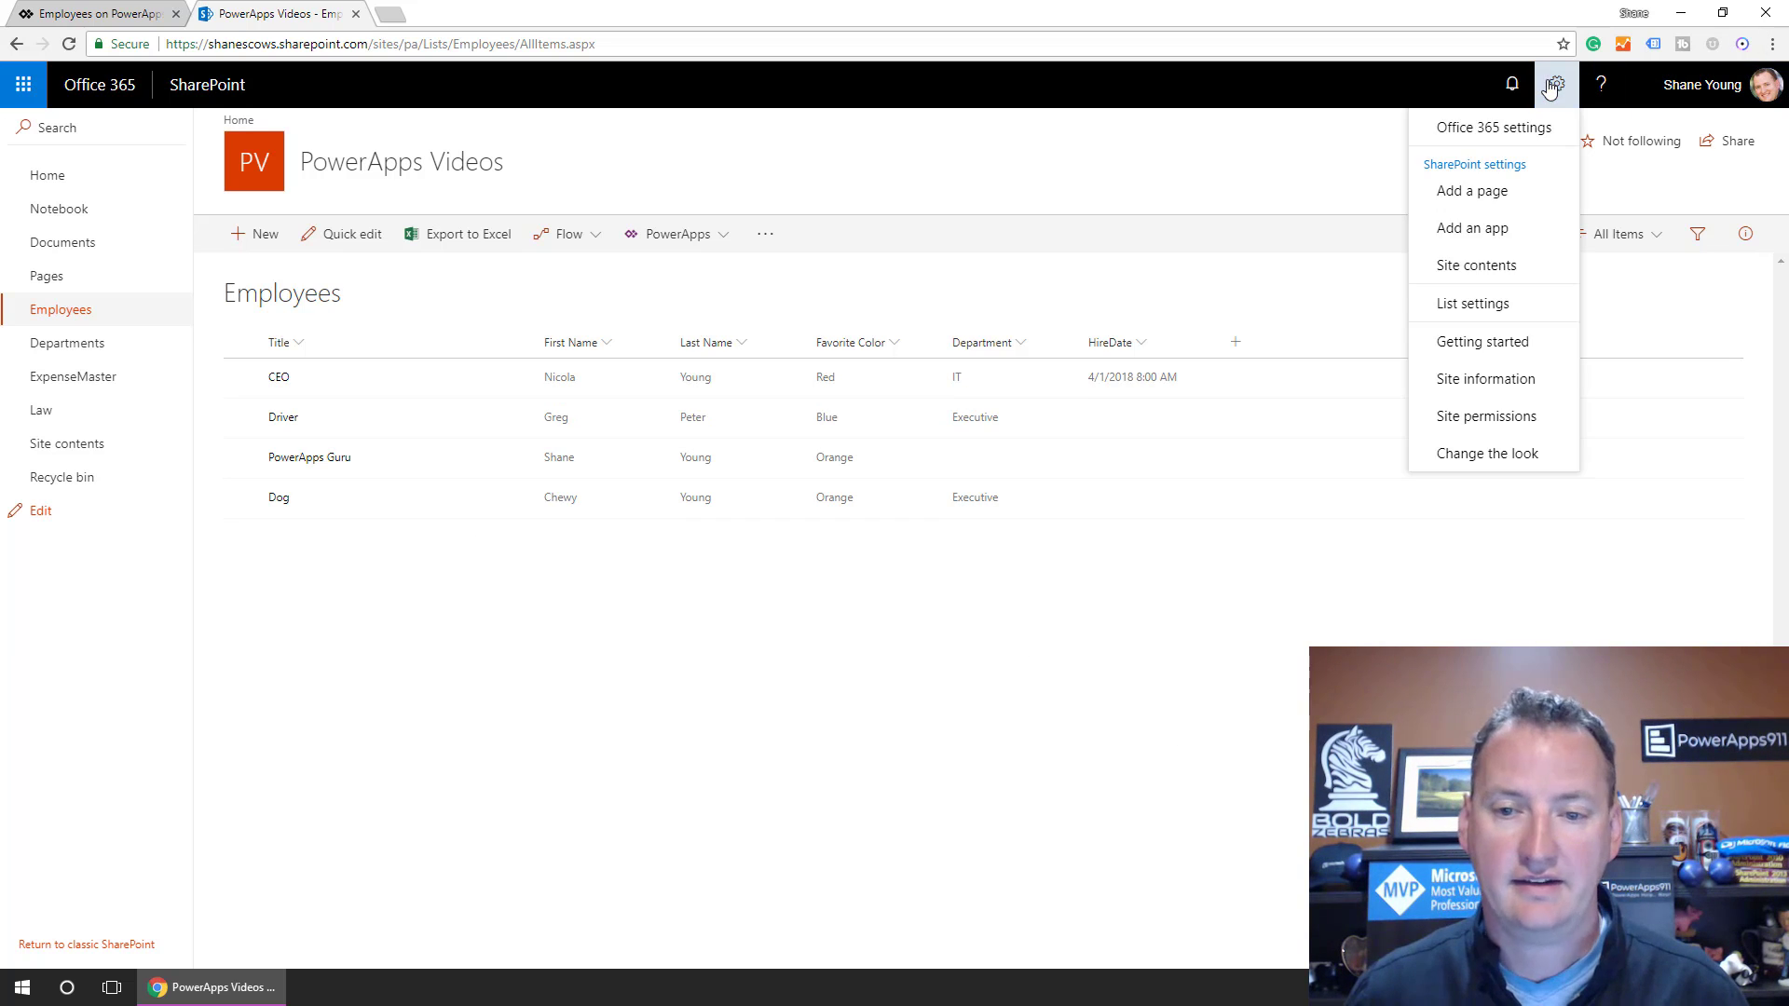
pyautogui.click(1504, 304)
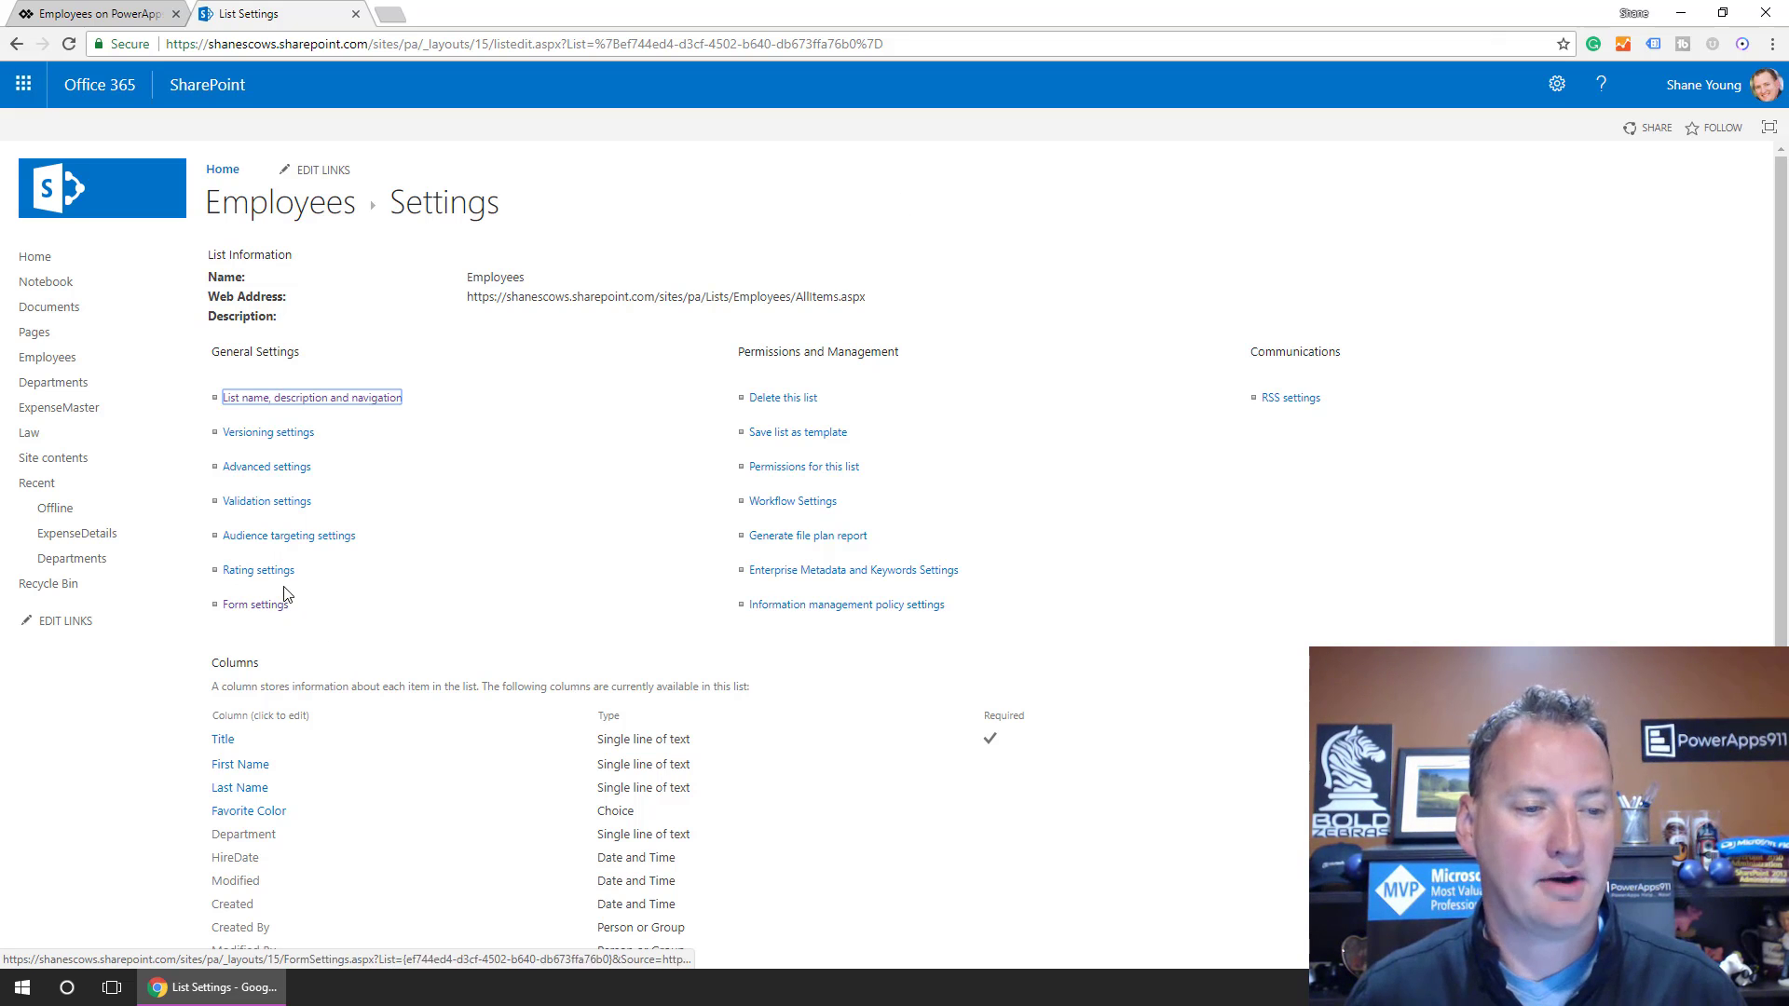
pyautogui.click(259, 609)
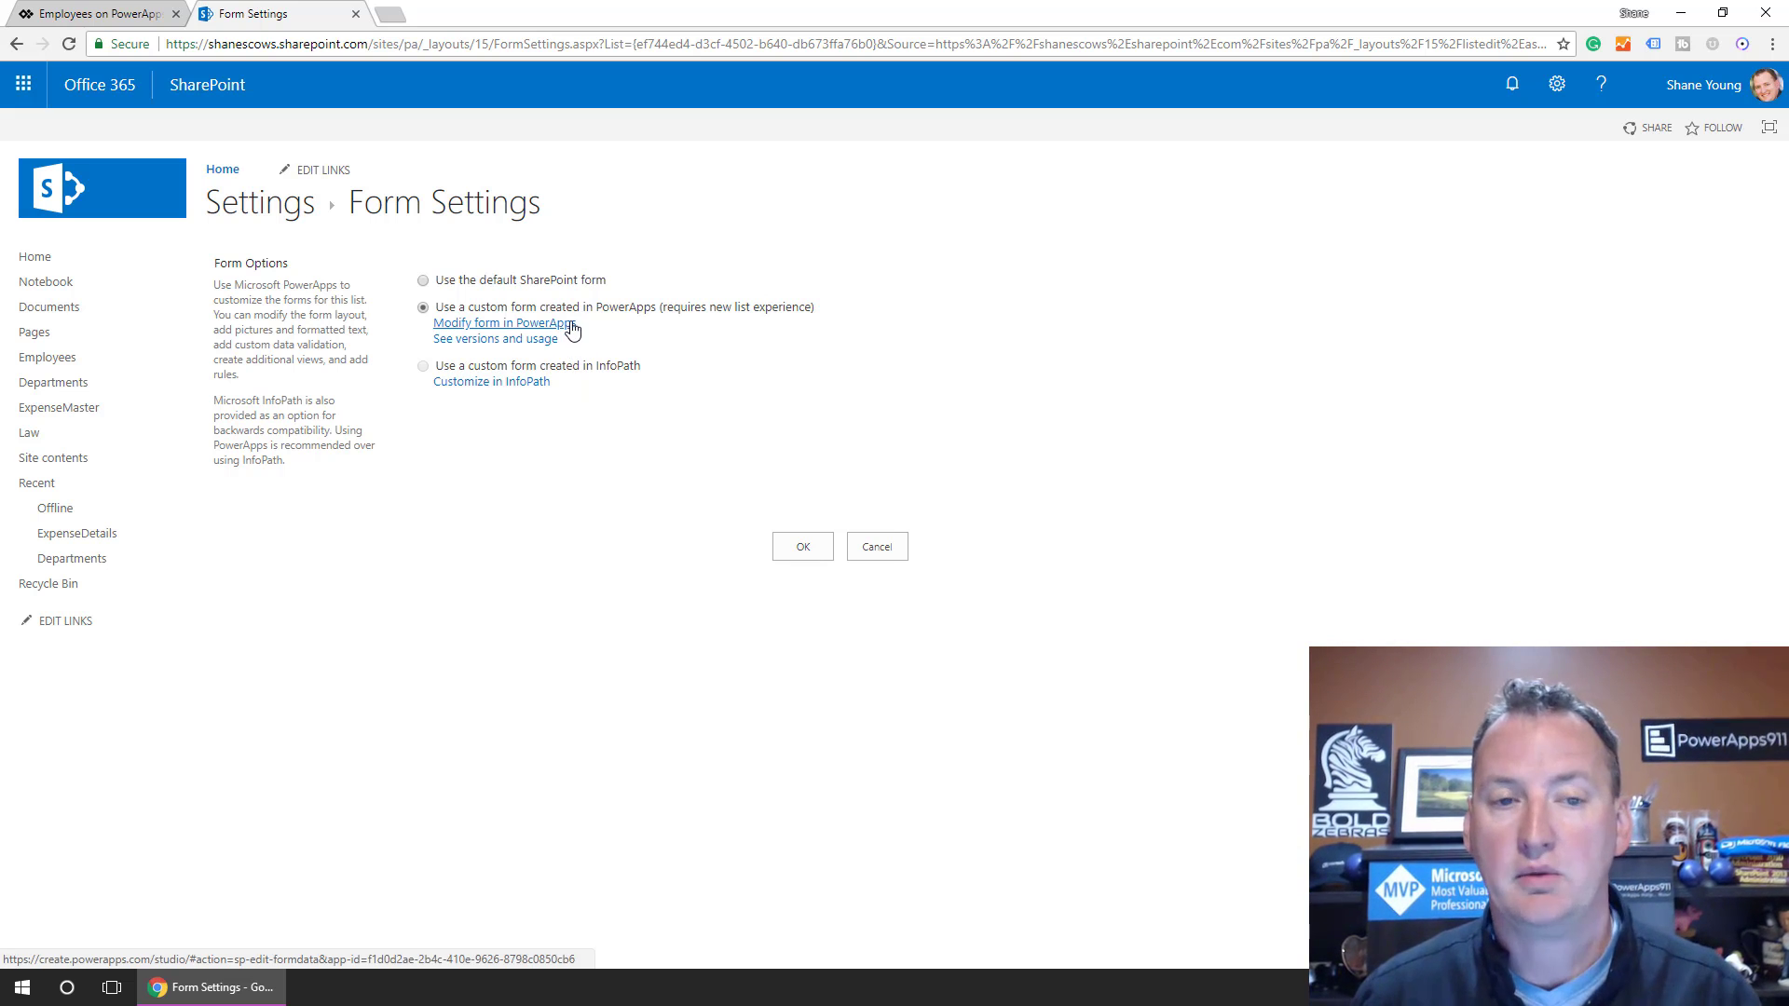
pyautogui.click(456, 283)
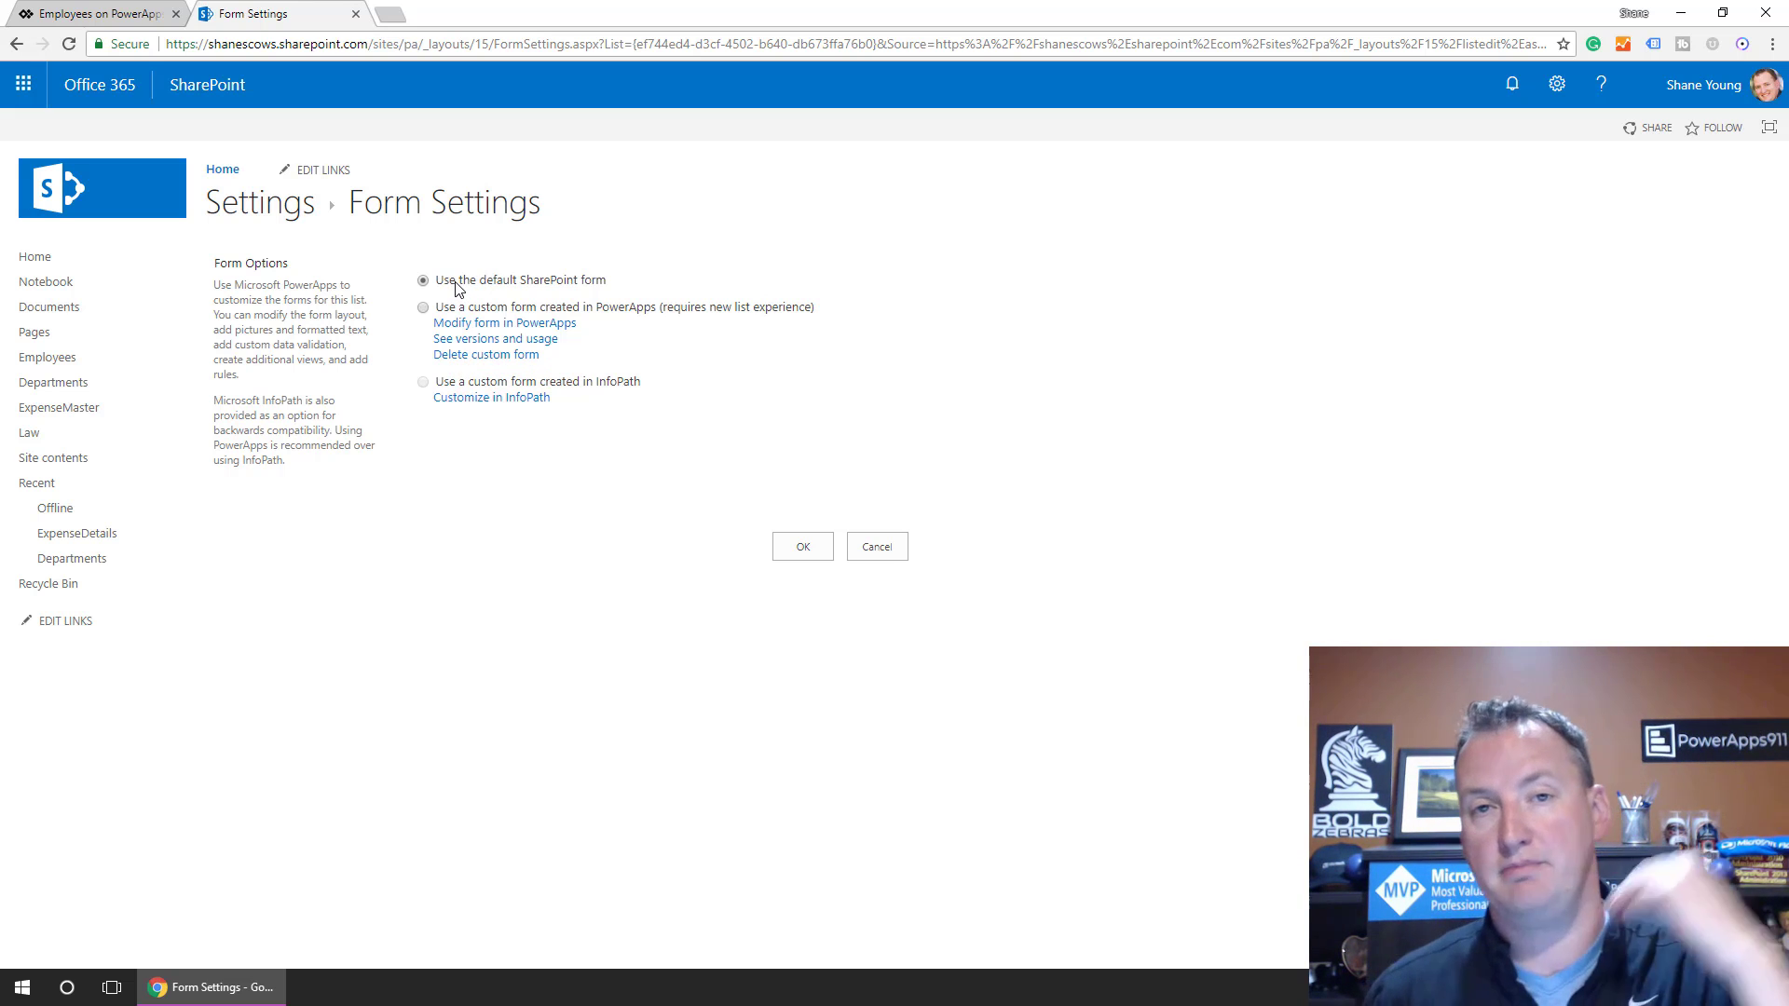